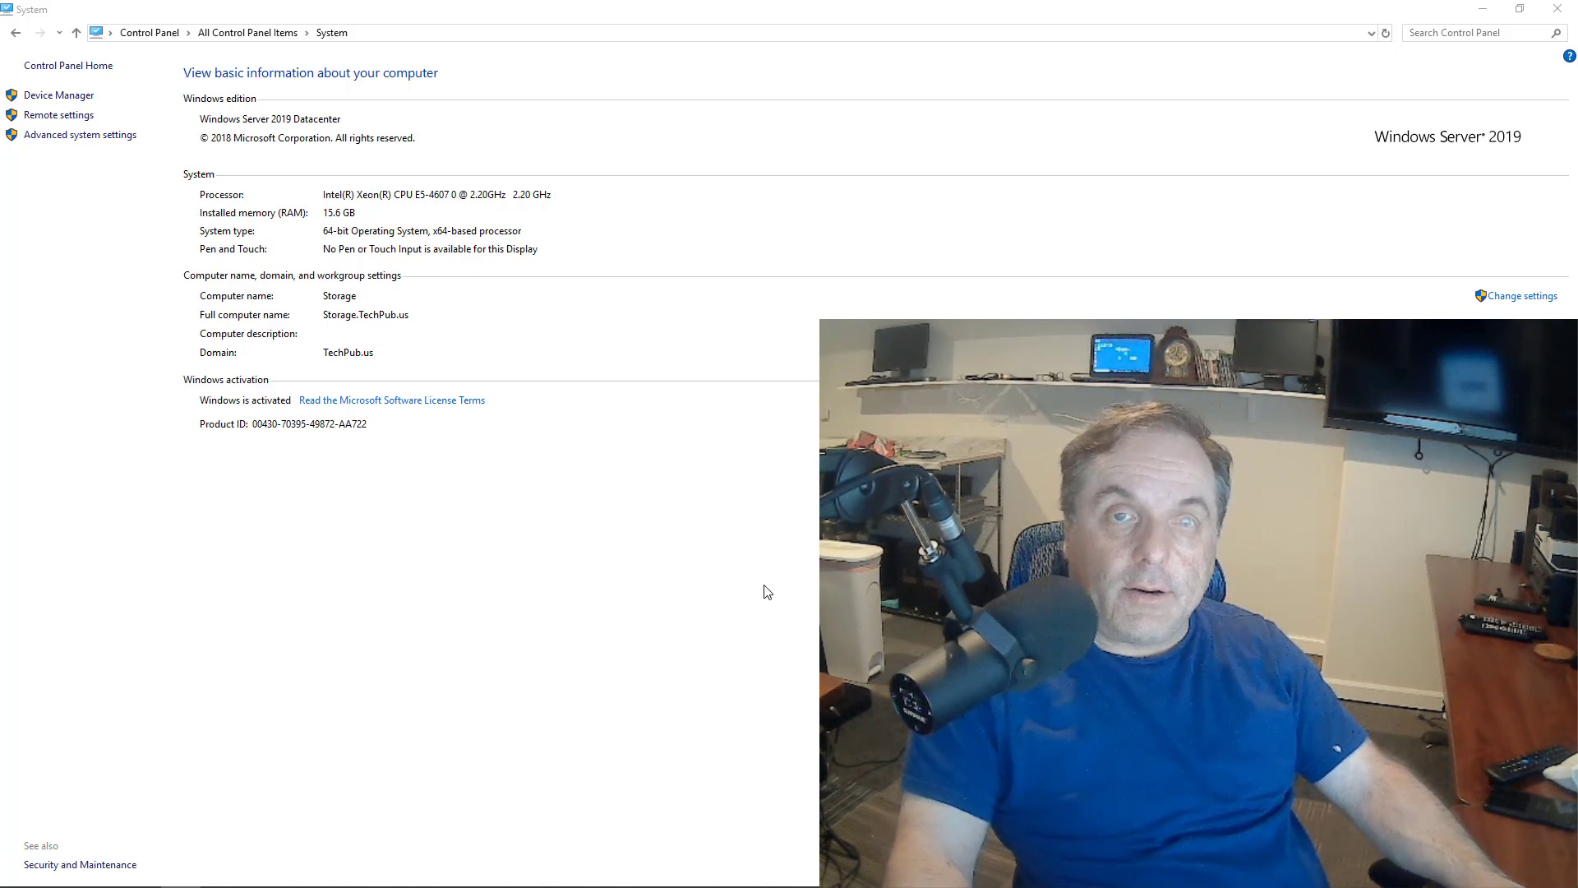
- Start adding roles and features with a role-based or feature-based installation on the Storage.TechPub.us server
left_click(1479, 12)
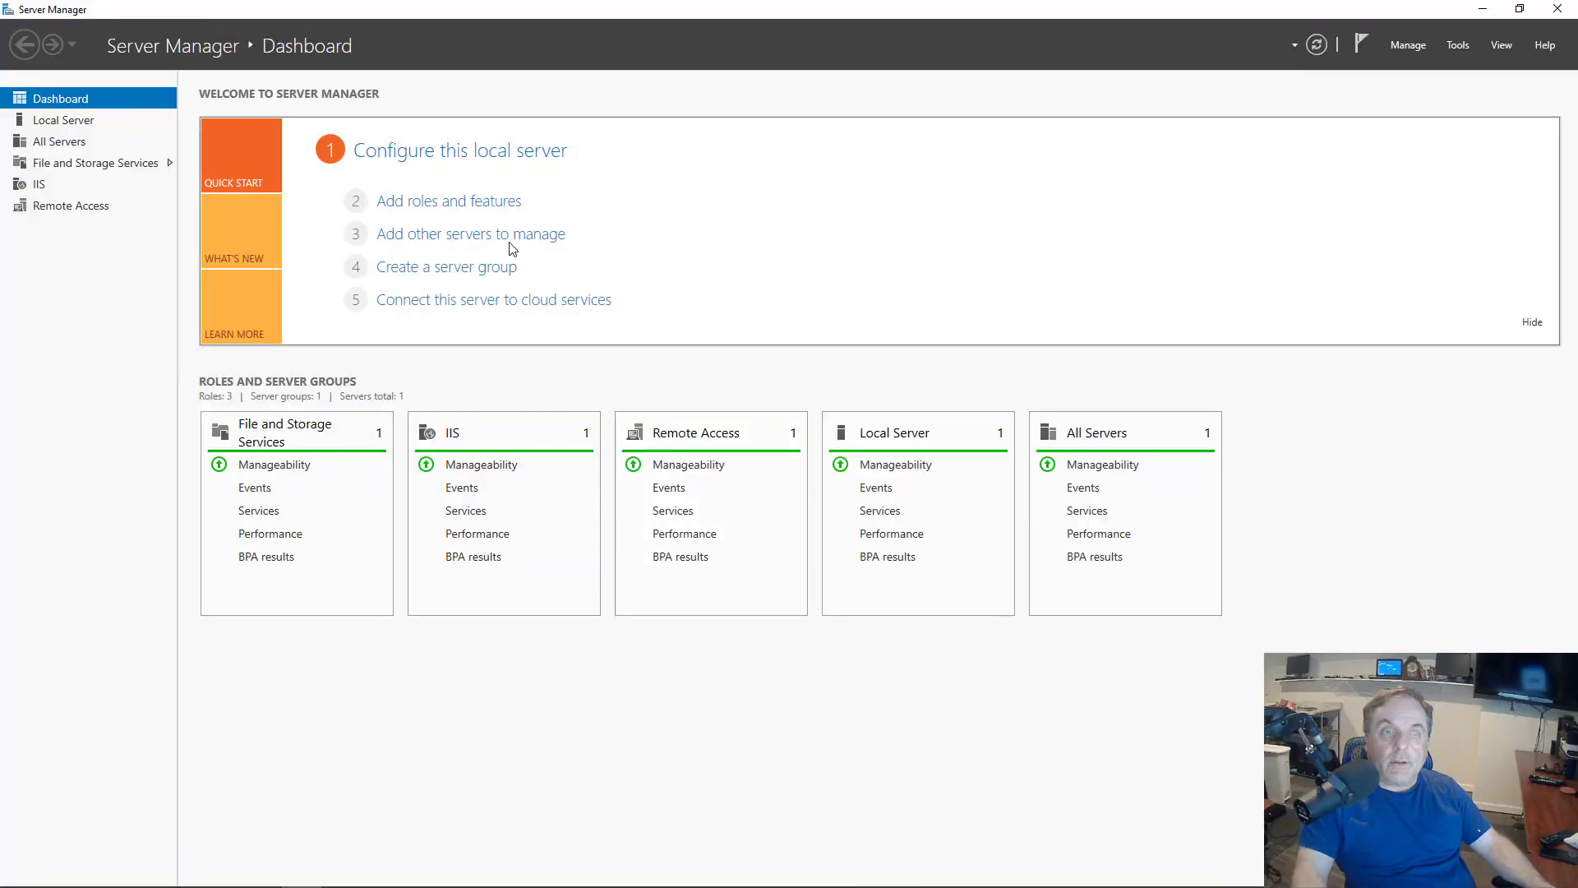
left_click(473, 203)
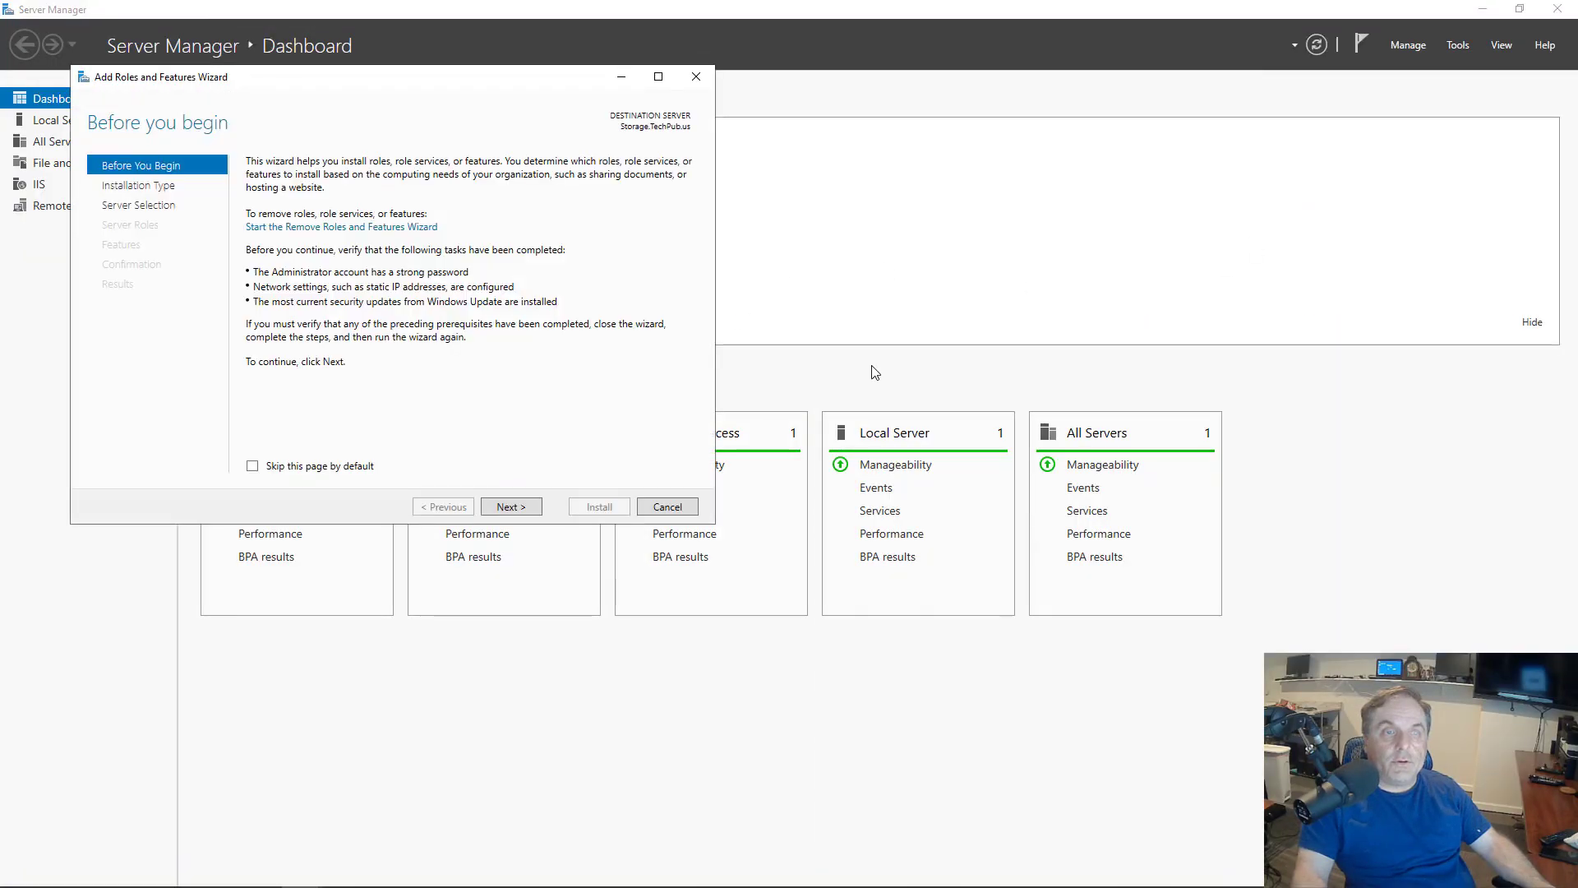
left_click(518, 506)
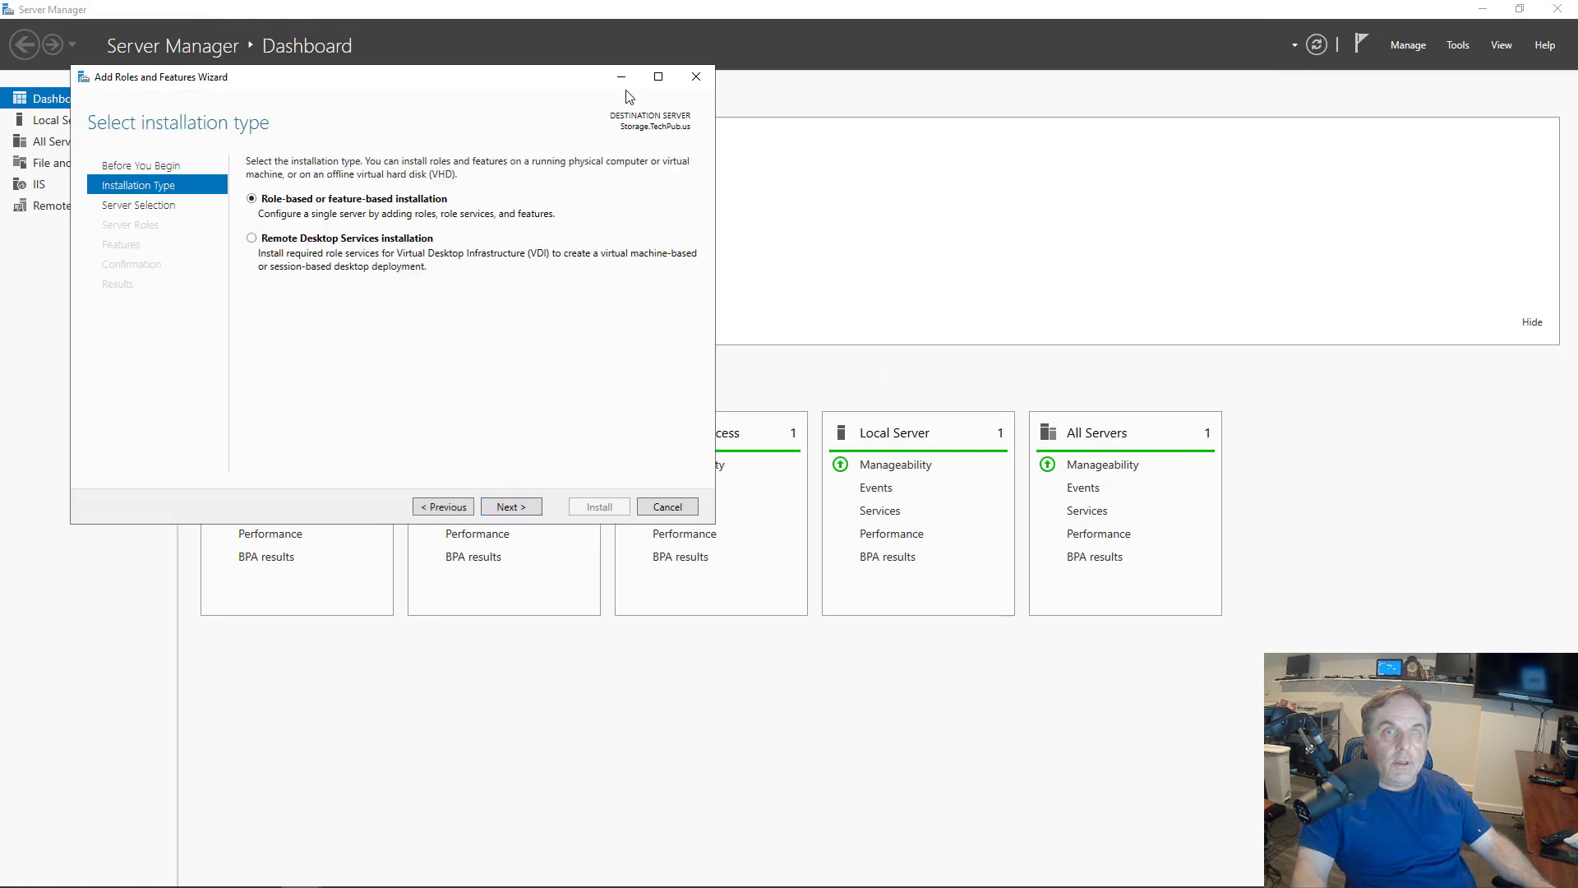
left_click(658, 77)
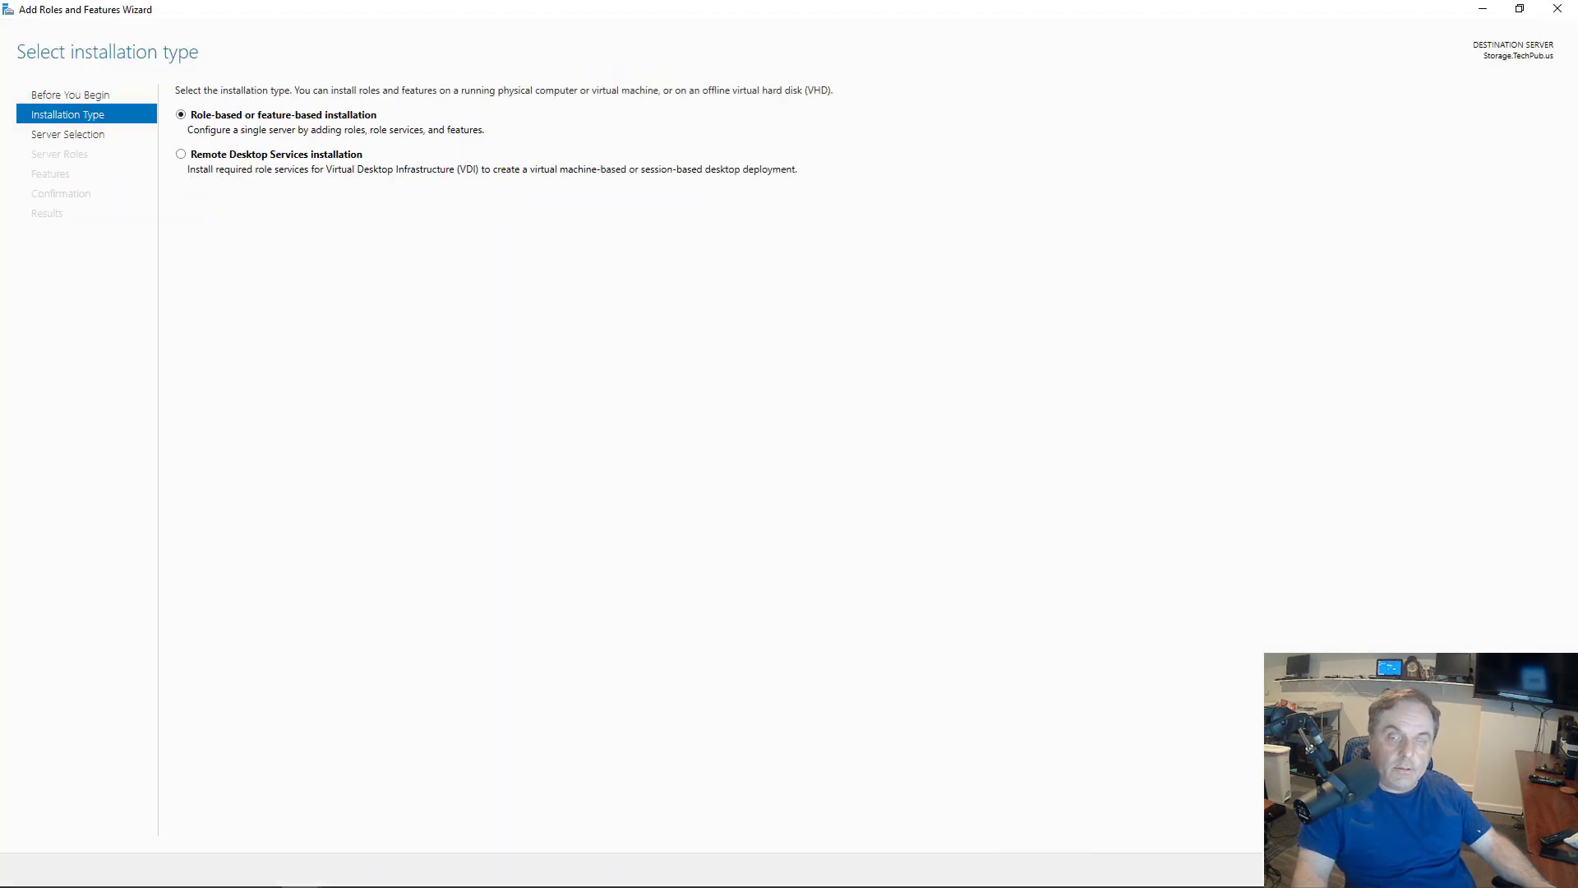
left_click(1381, 870)
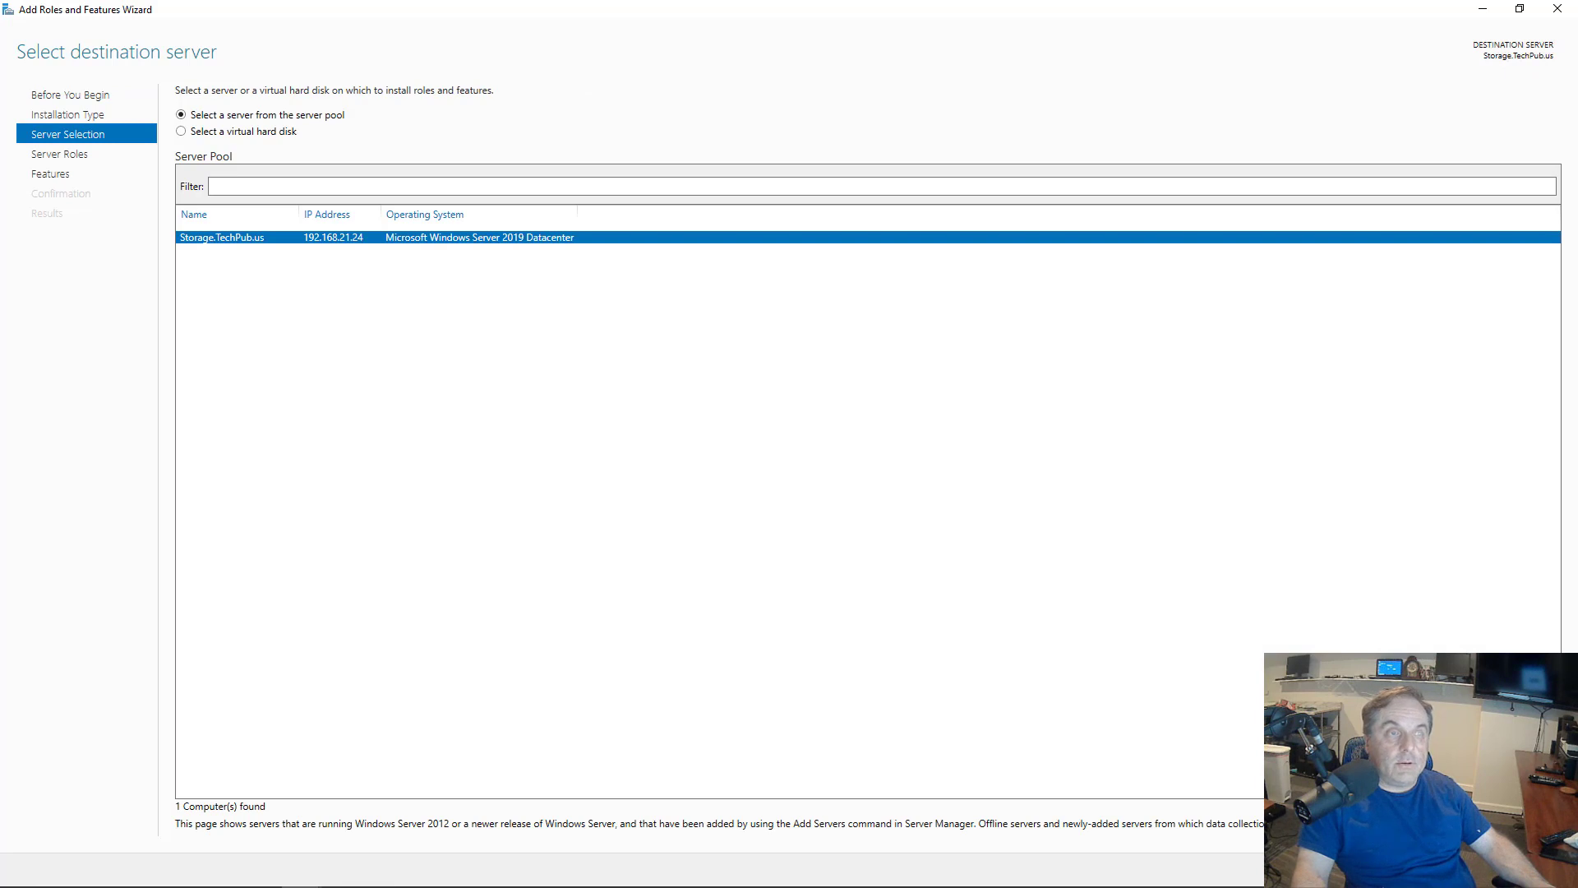
left_click(1381, 869)
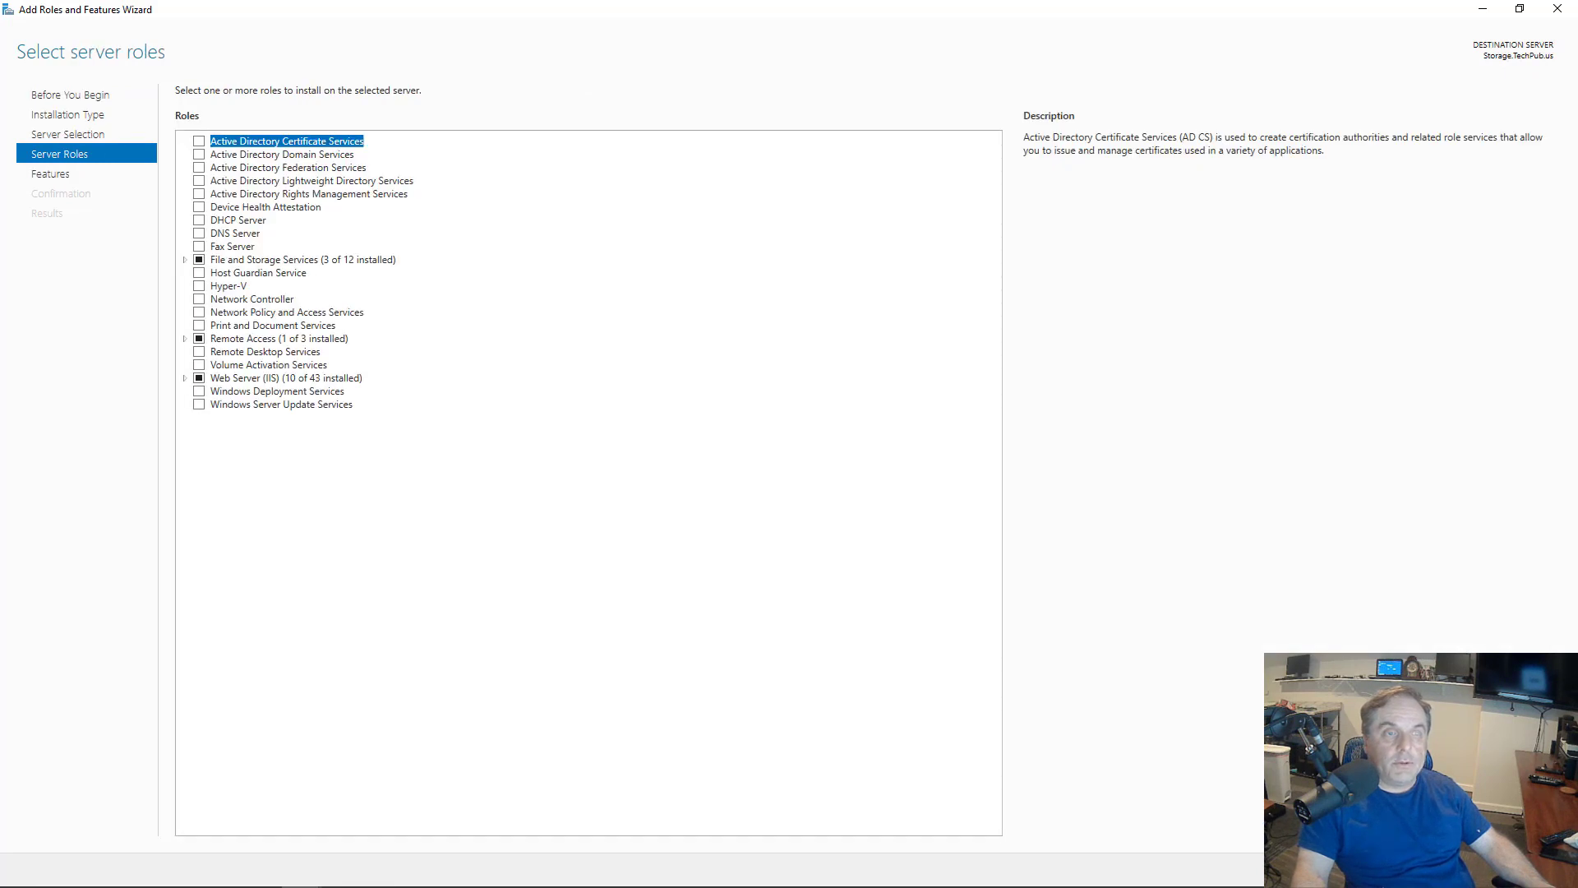
- Choose the iSCSI Target Server role under File and iSCSI Services for installation, without adding any extra features
left_click(302, 260)
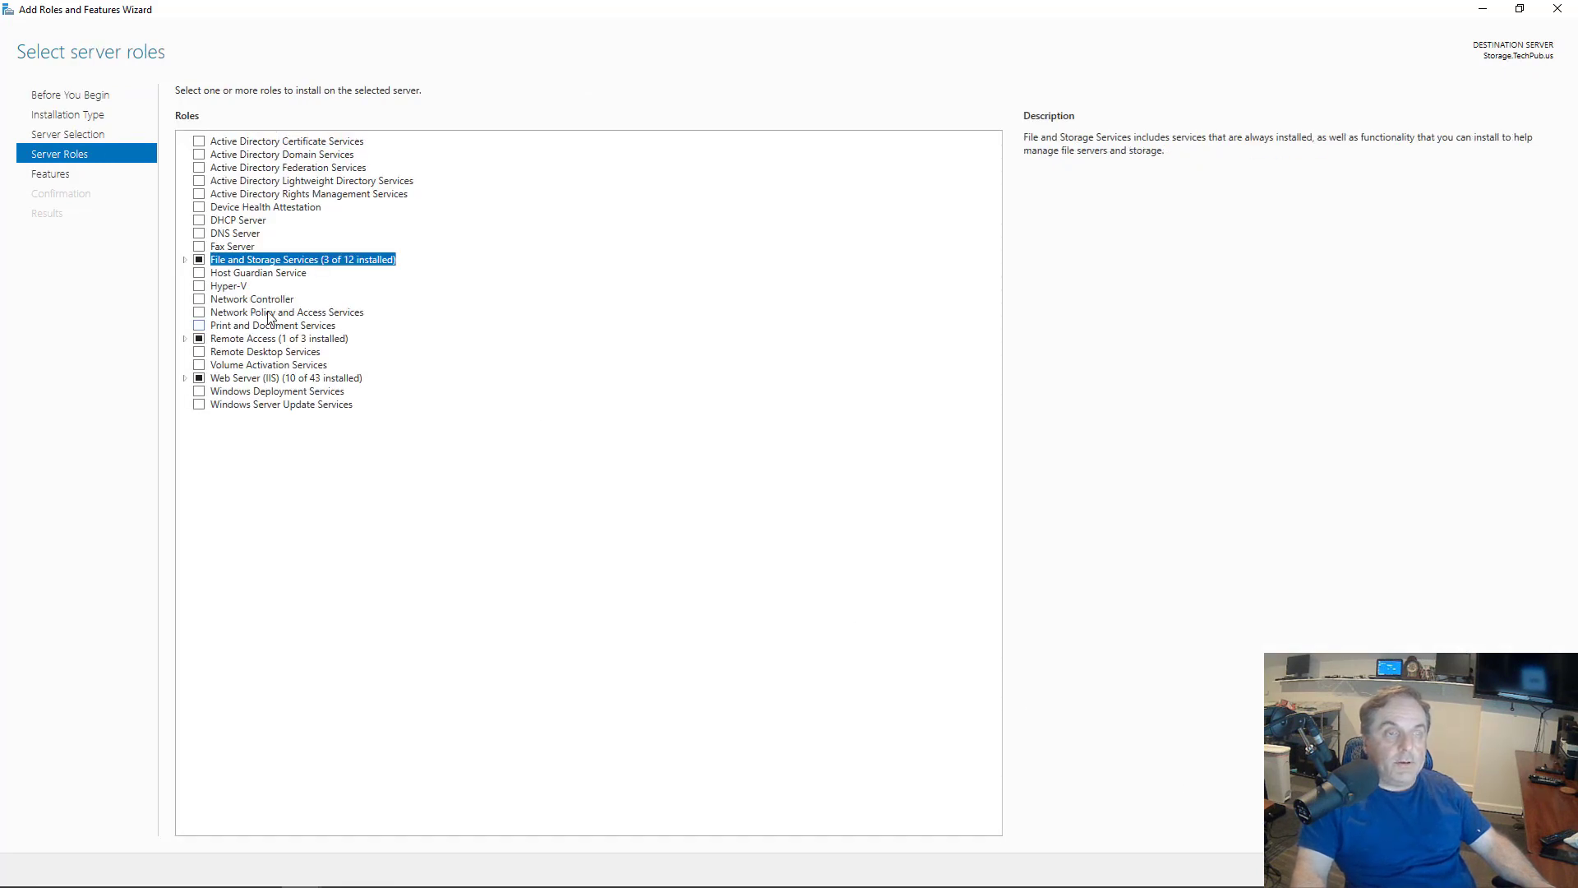
left_click(184, 260)
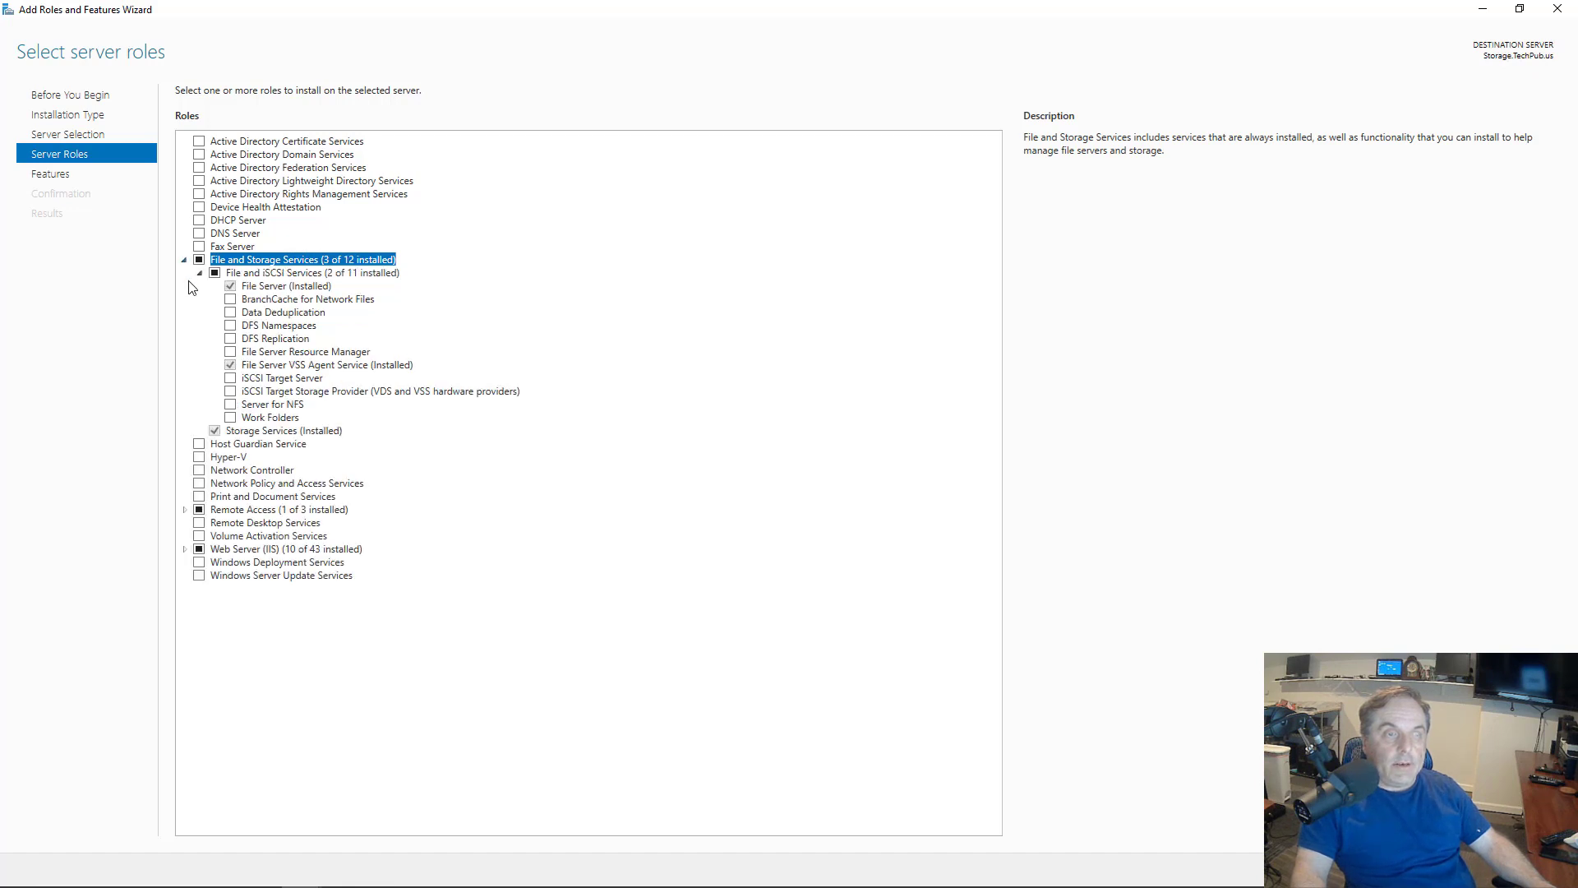
left_click(231, 379)
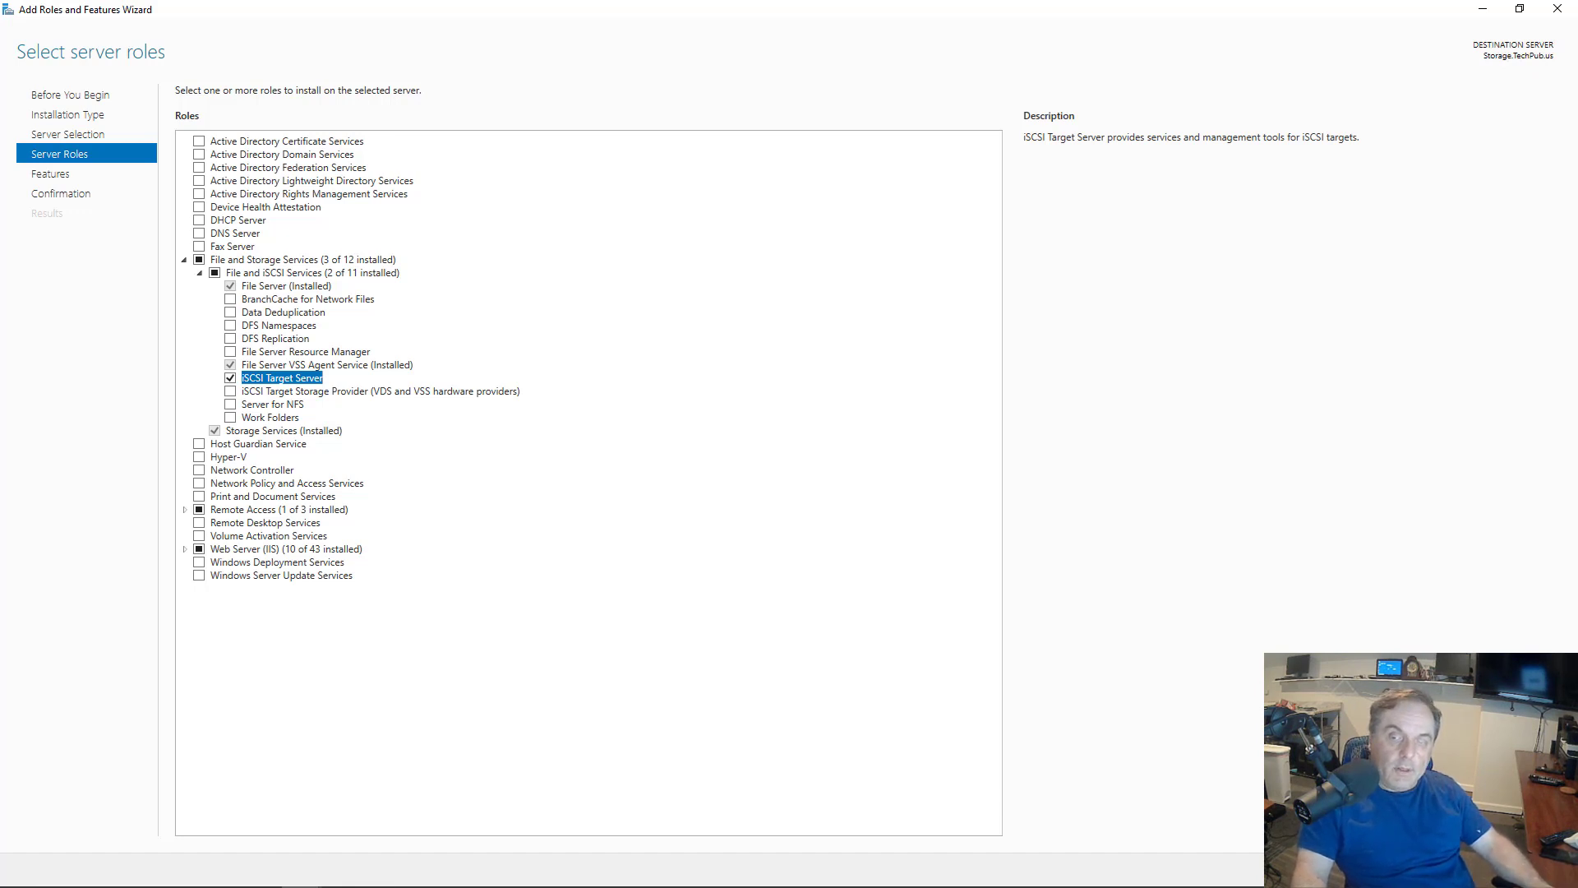
left_click(1392, 869)
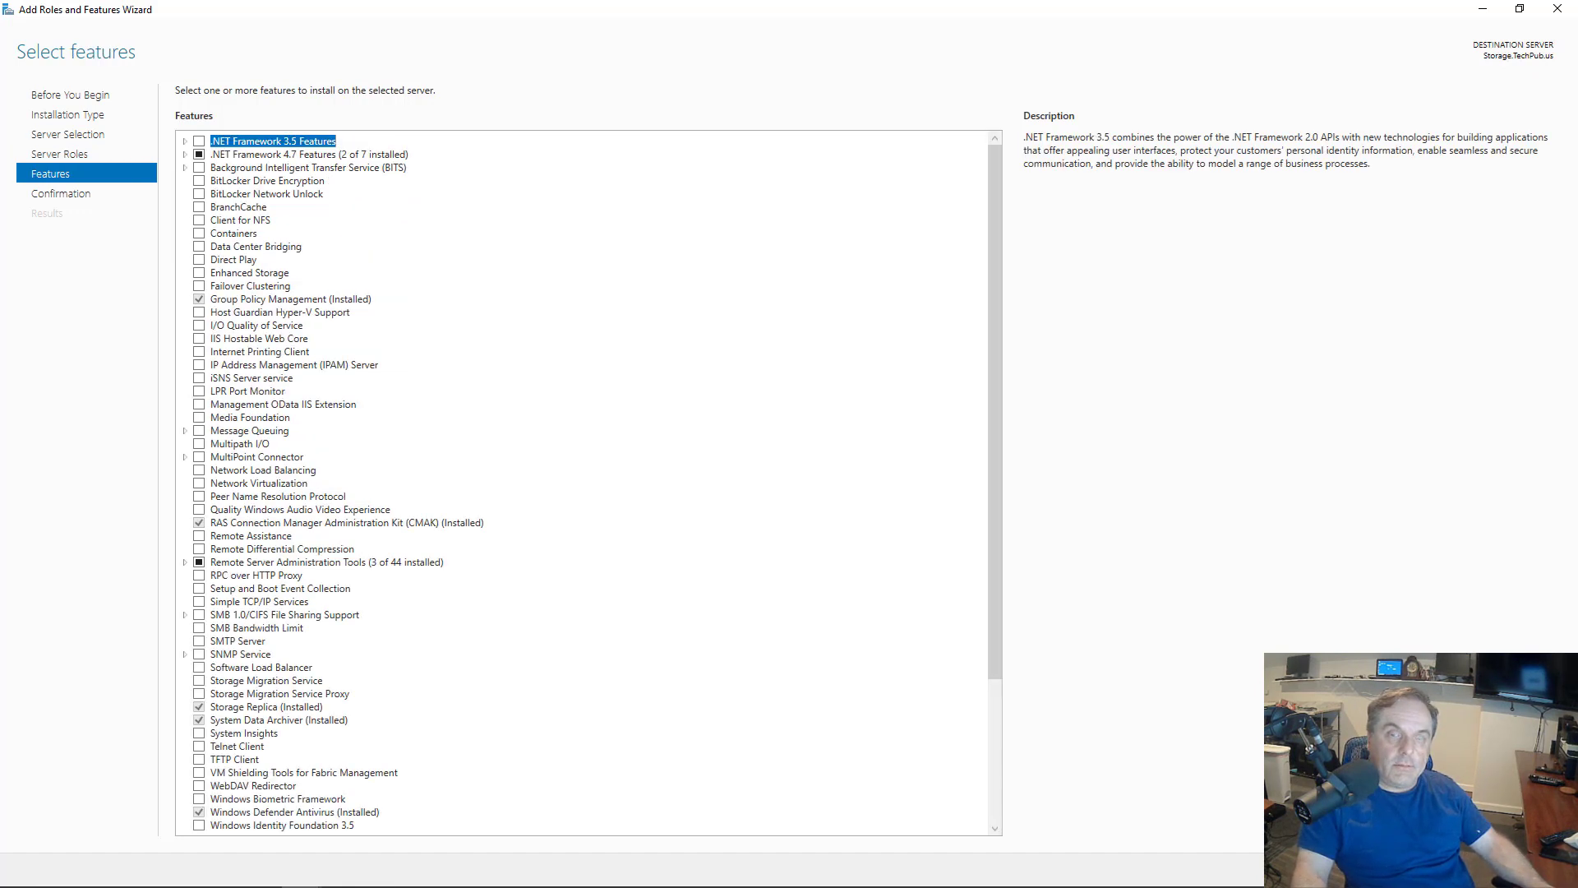
left_click(1393, 870)
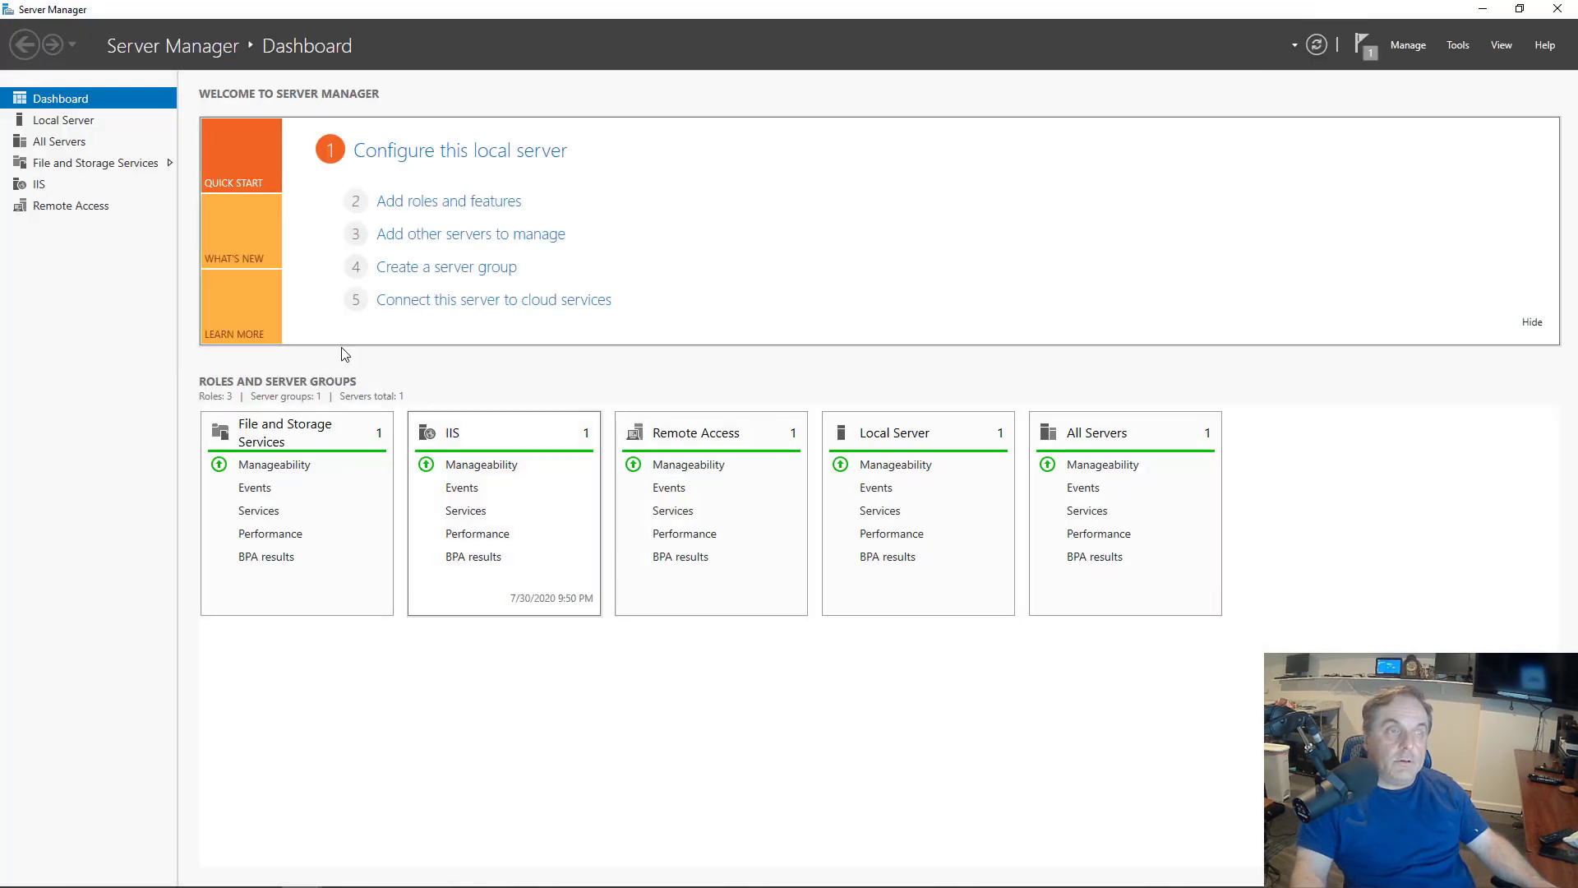
- Start a new iSCSI virtual disk in File and Storage Services and choose volume E: as its storage location
left_click(97, 163)
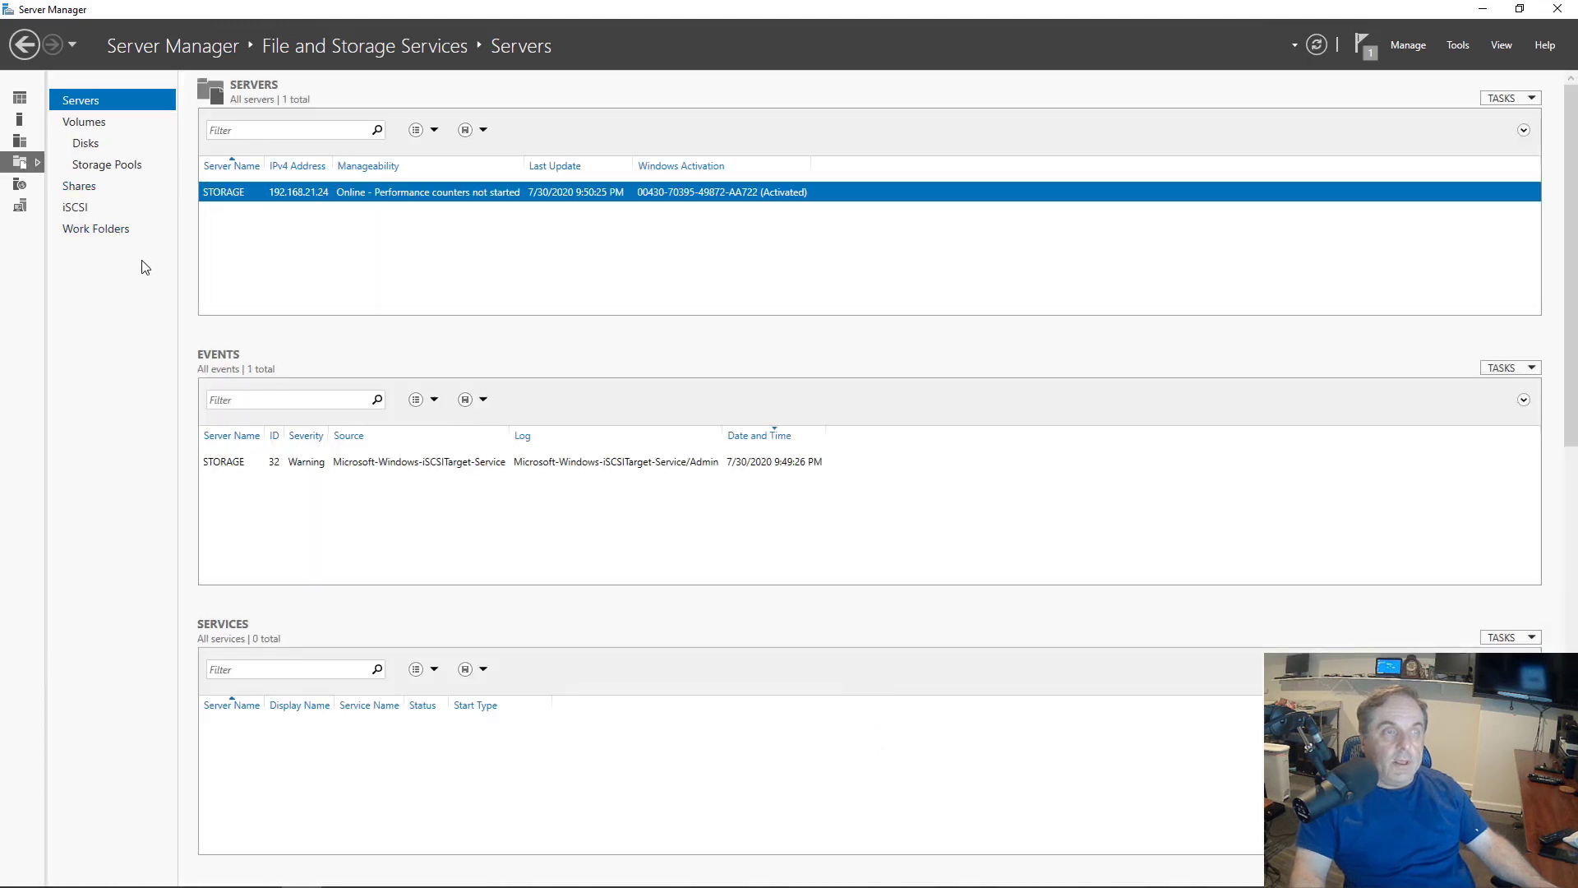
left_click(75, 209)
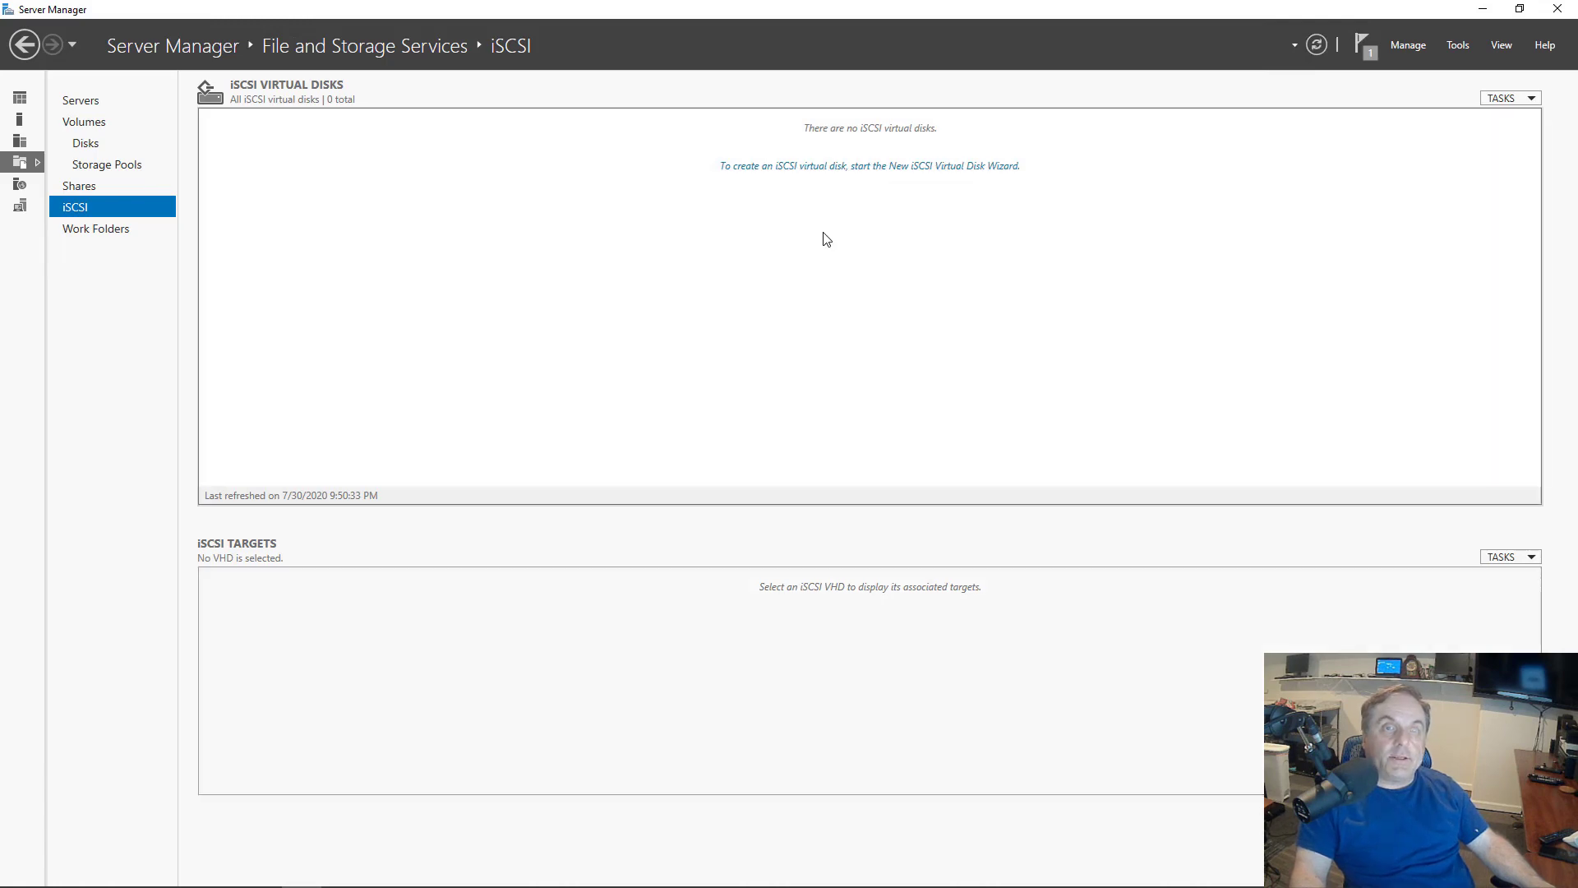
left_click(823, 167)
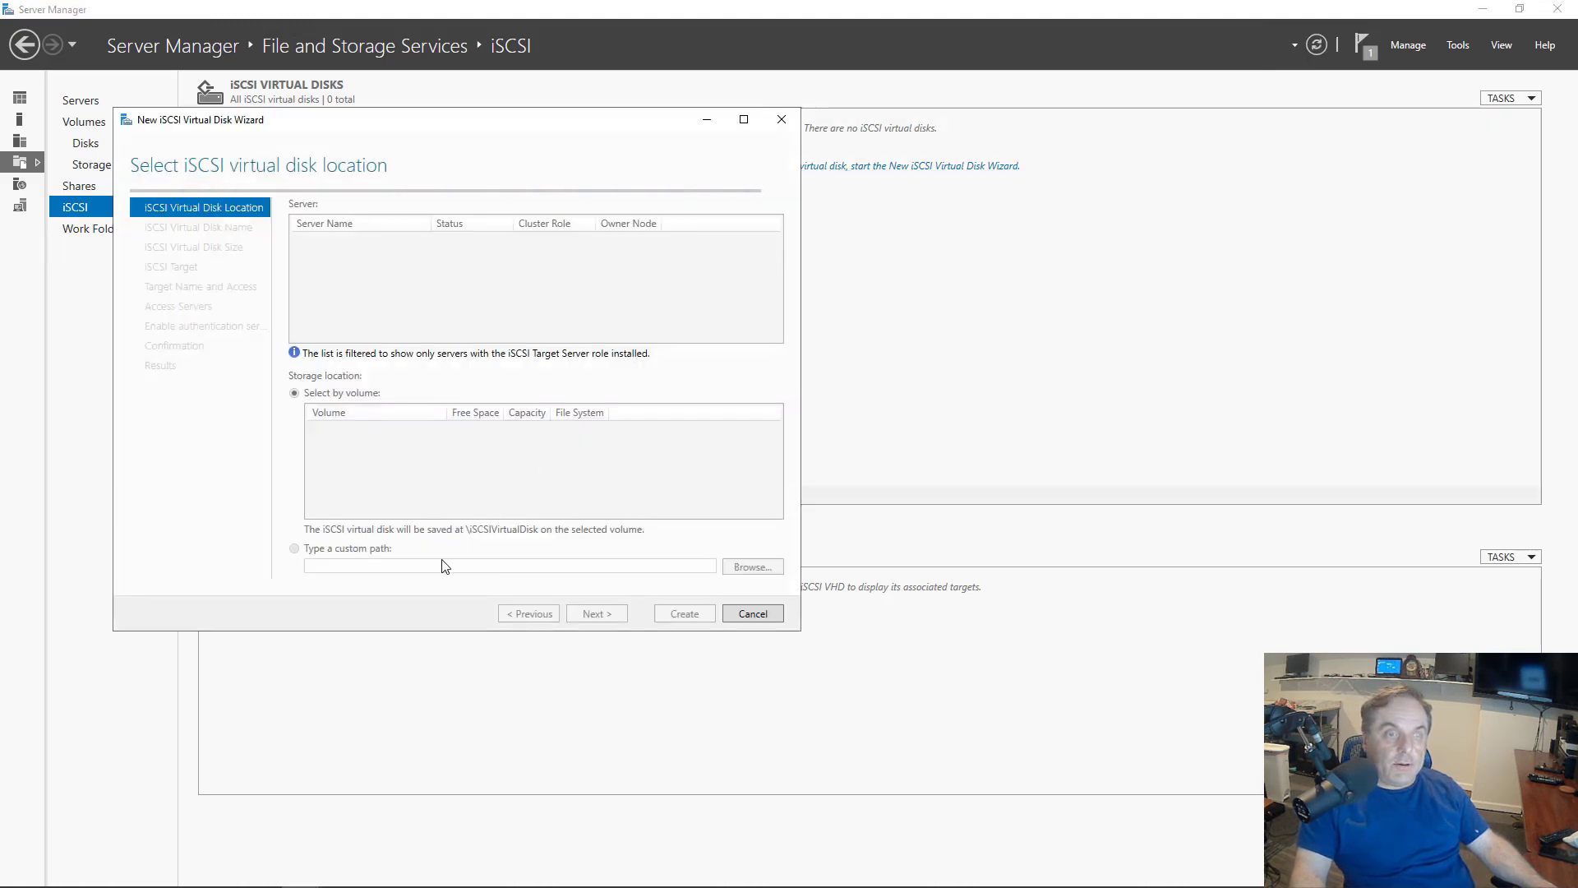
left_click(416, 449)
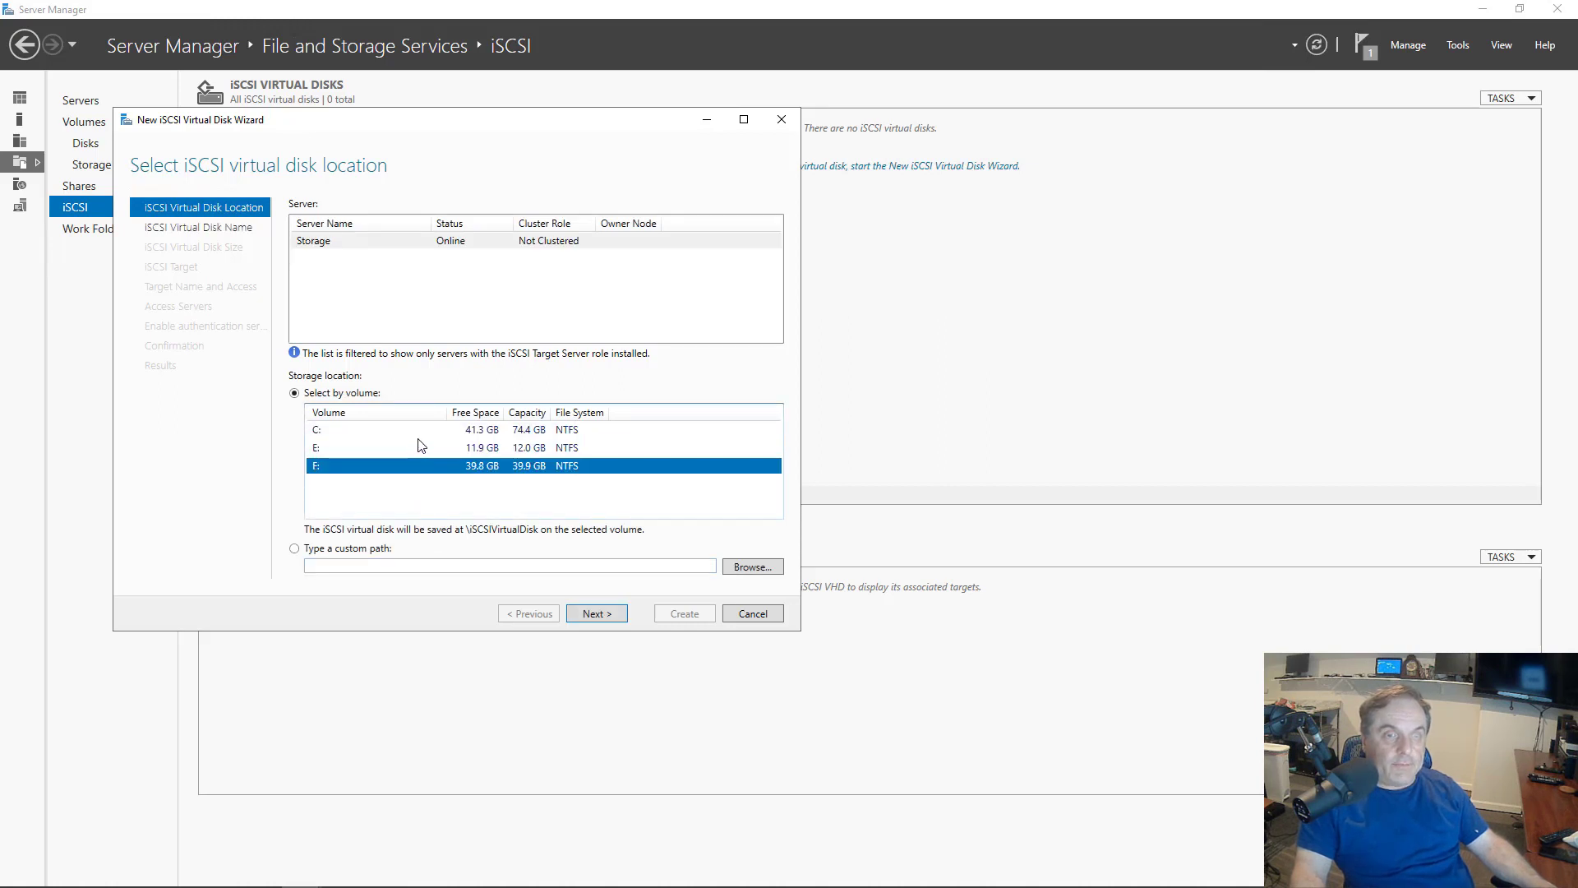
left_click(420, 435)
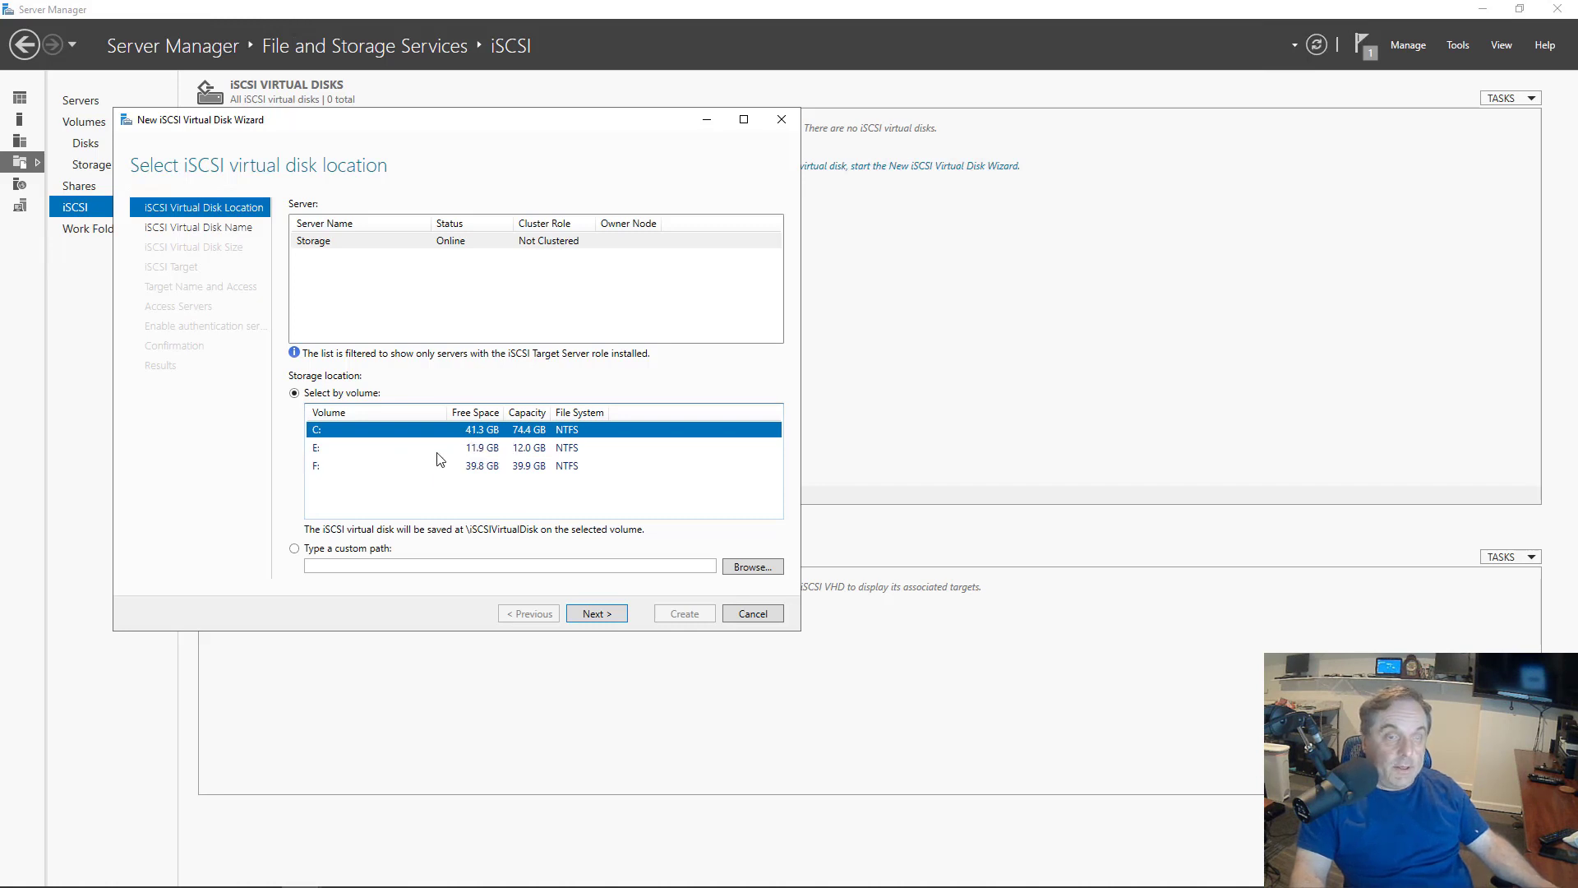
left_click(438, 452)
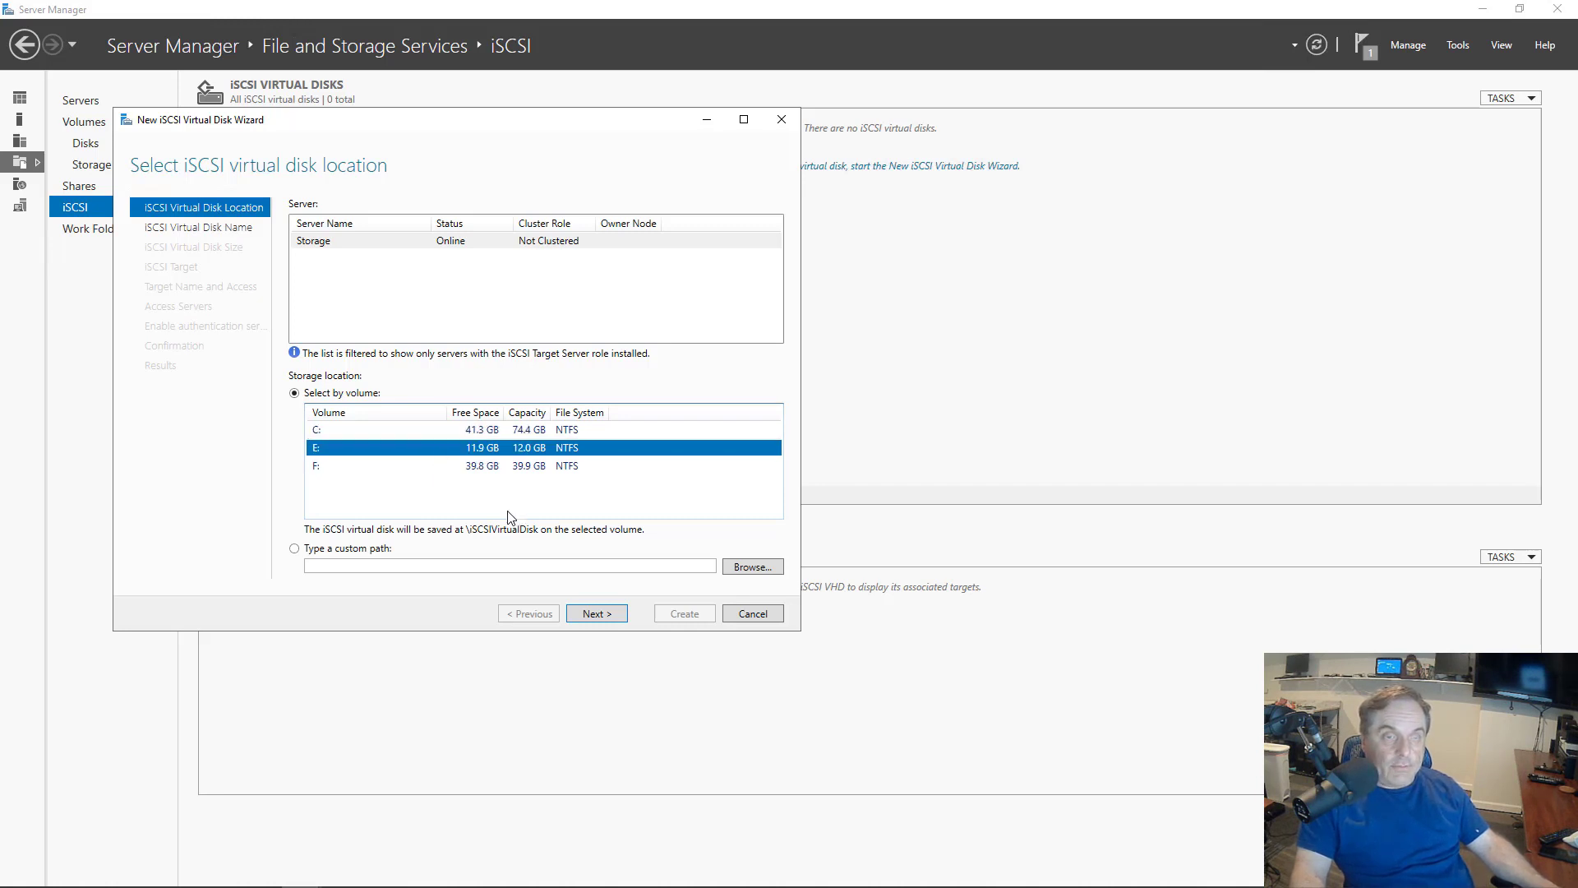
left_click(590, 615)
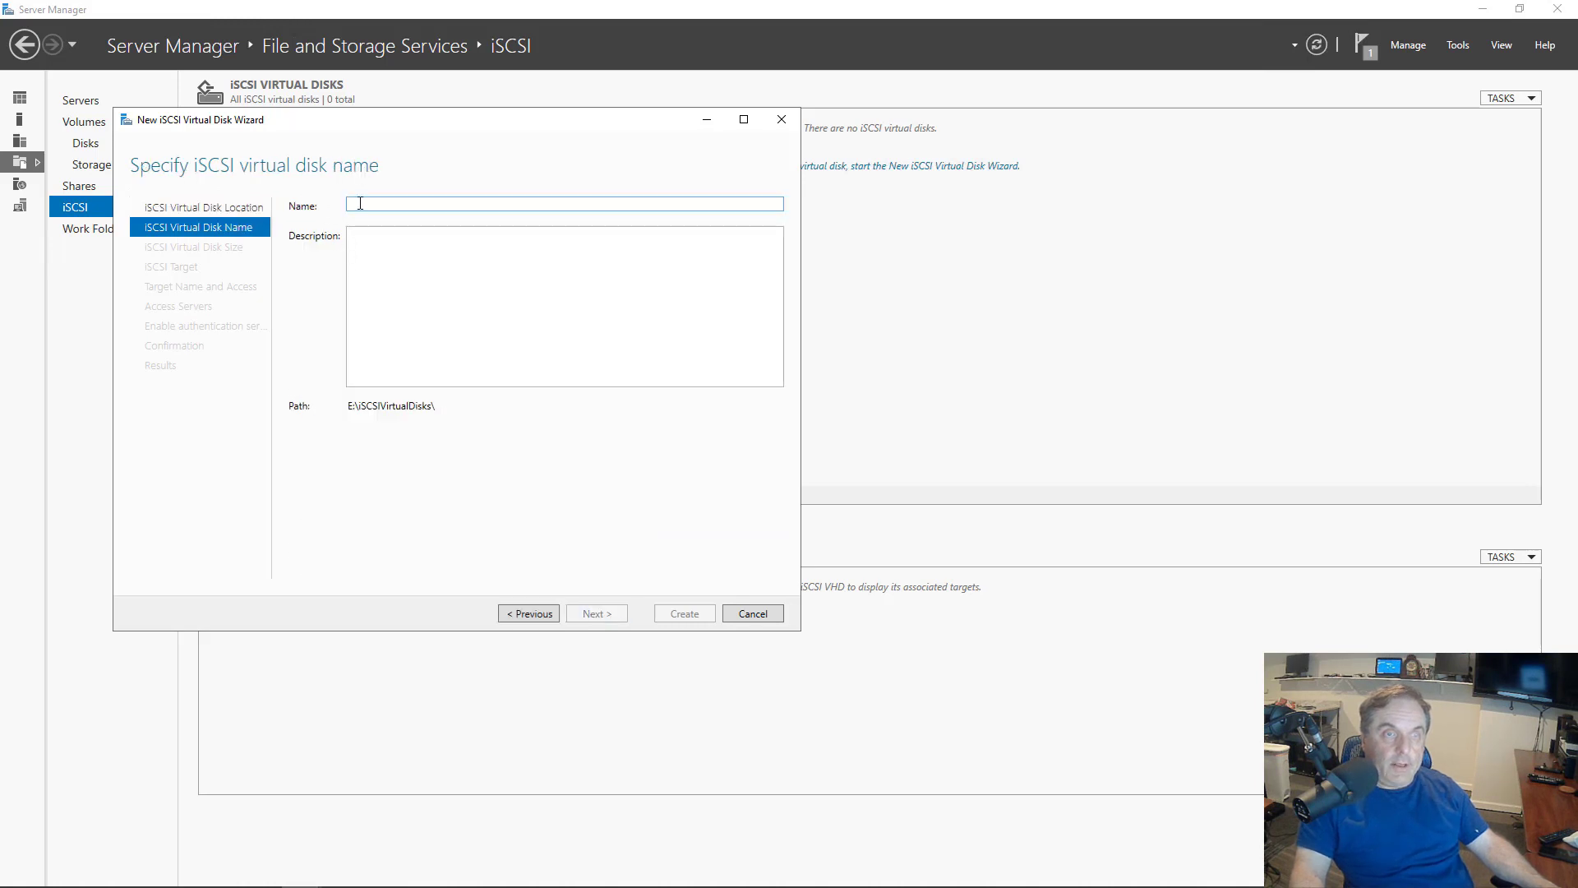
- Name the iSCSI virtual disk "E Drive for ISCSI" and continue to its size settings
type("E")
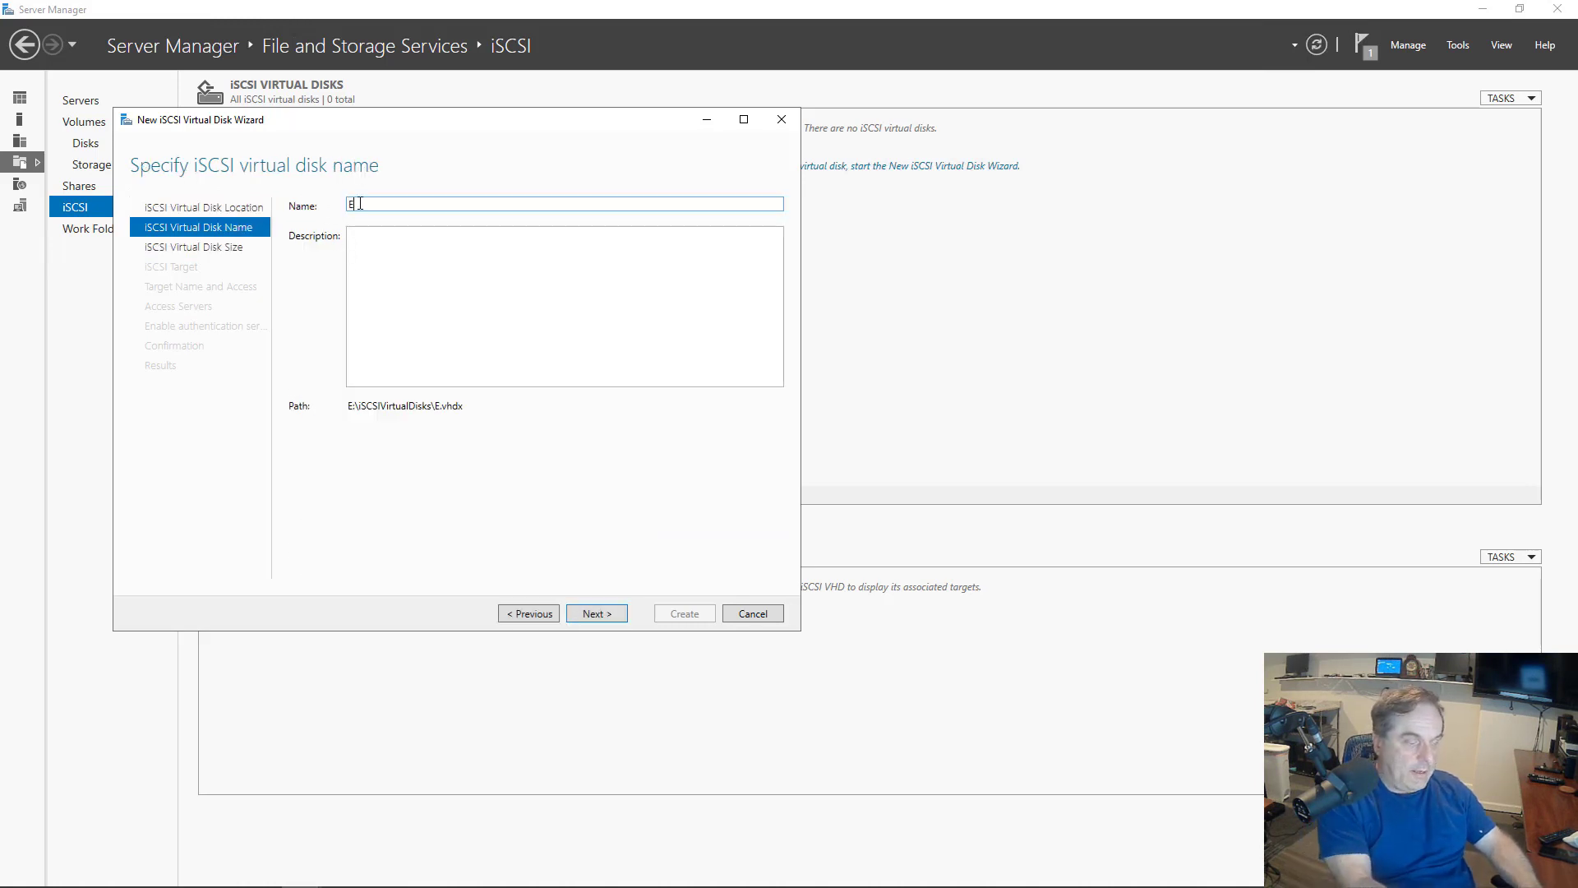
type(" Driv")
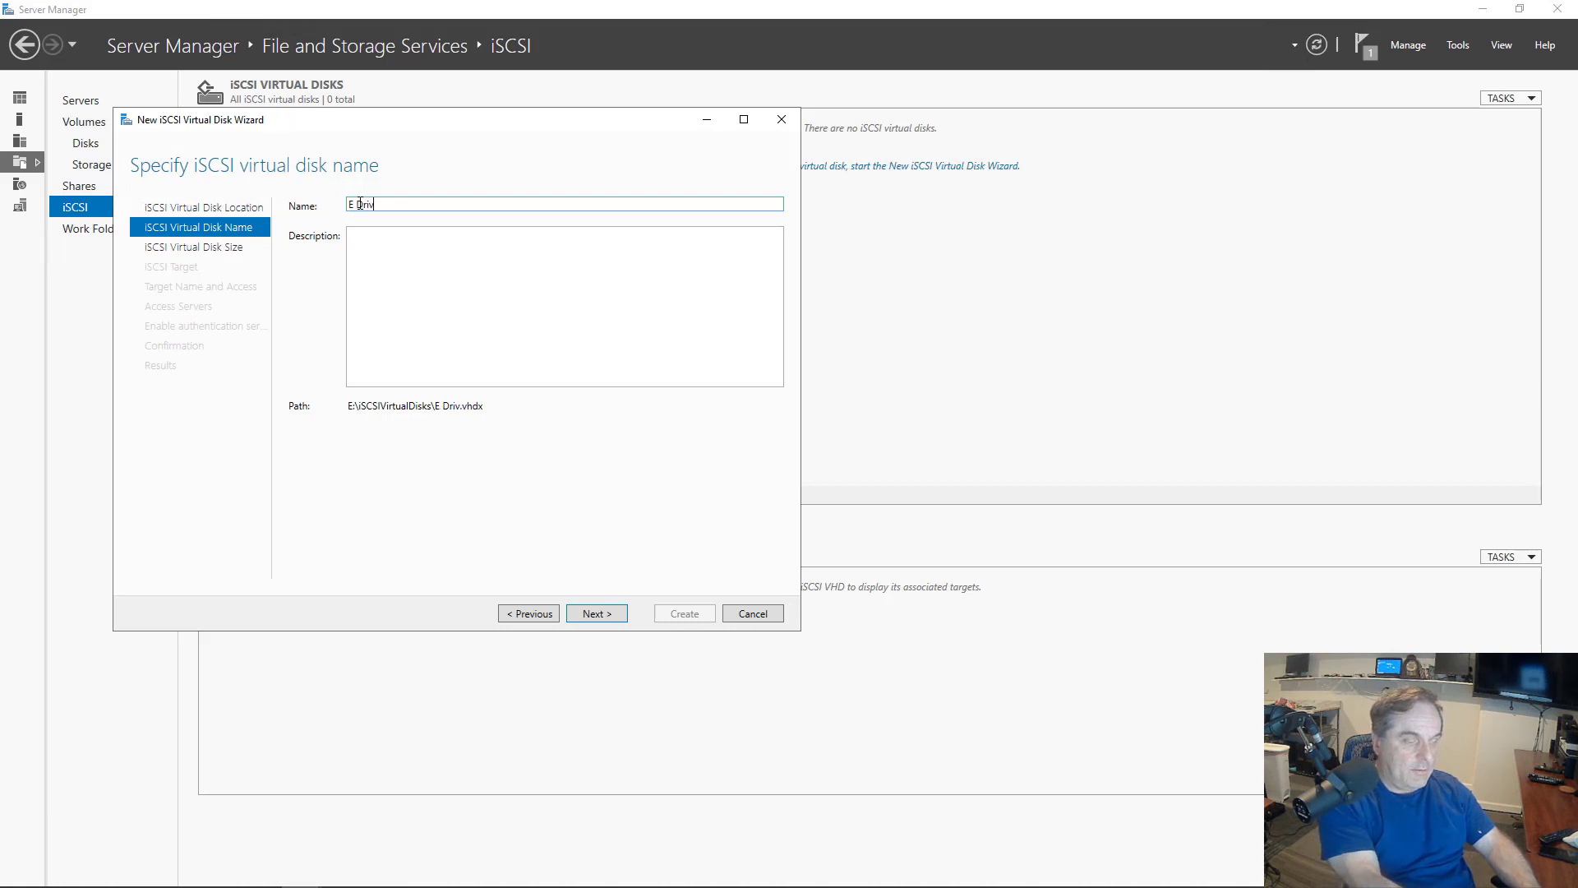
type("e for ISCSI")
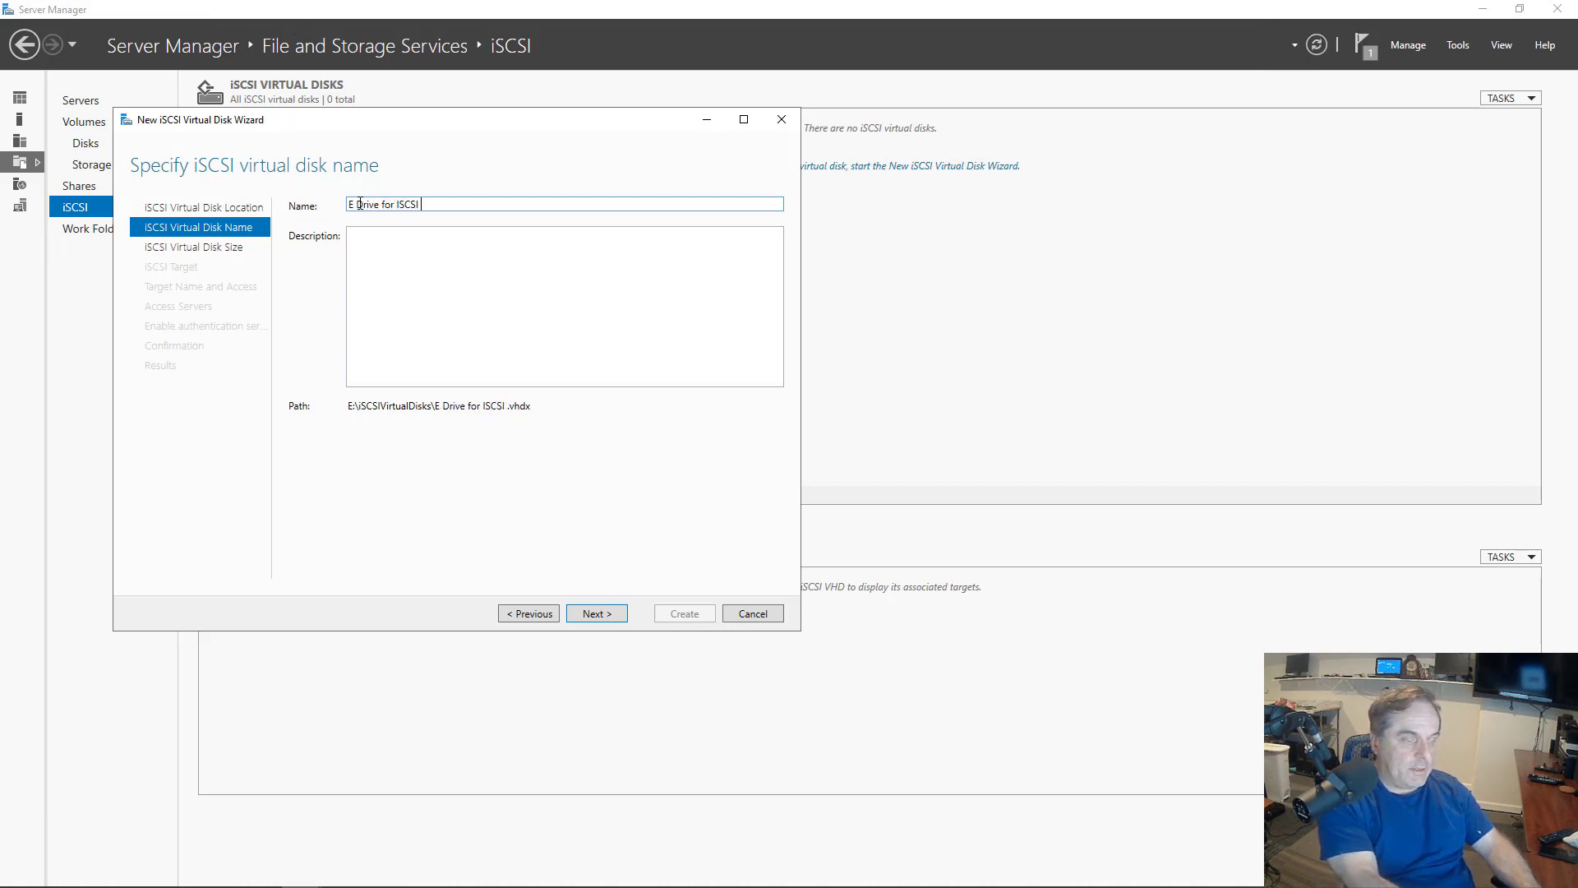
left_click(598, 614)
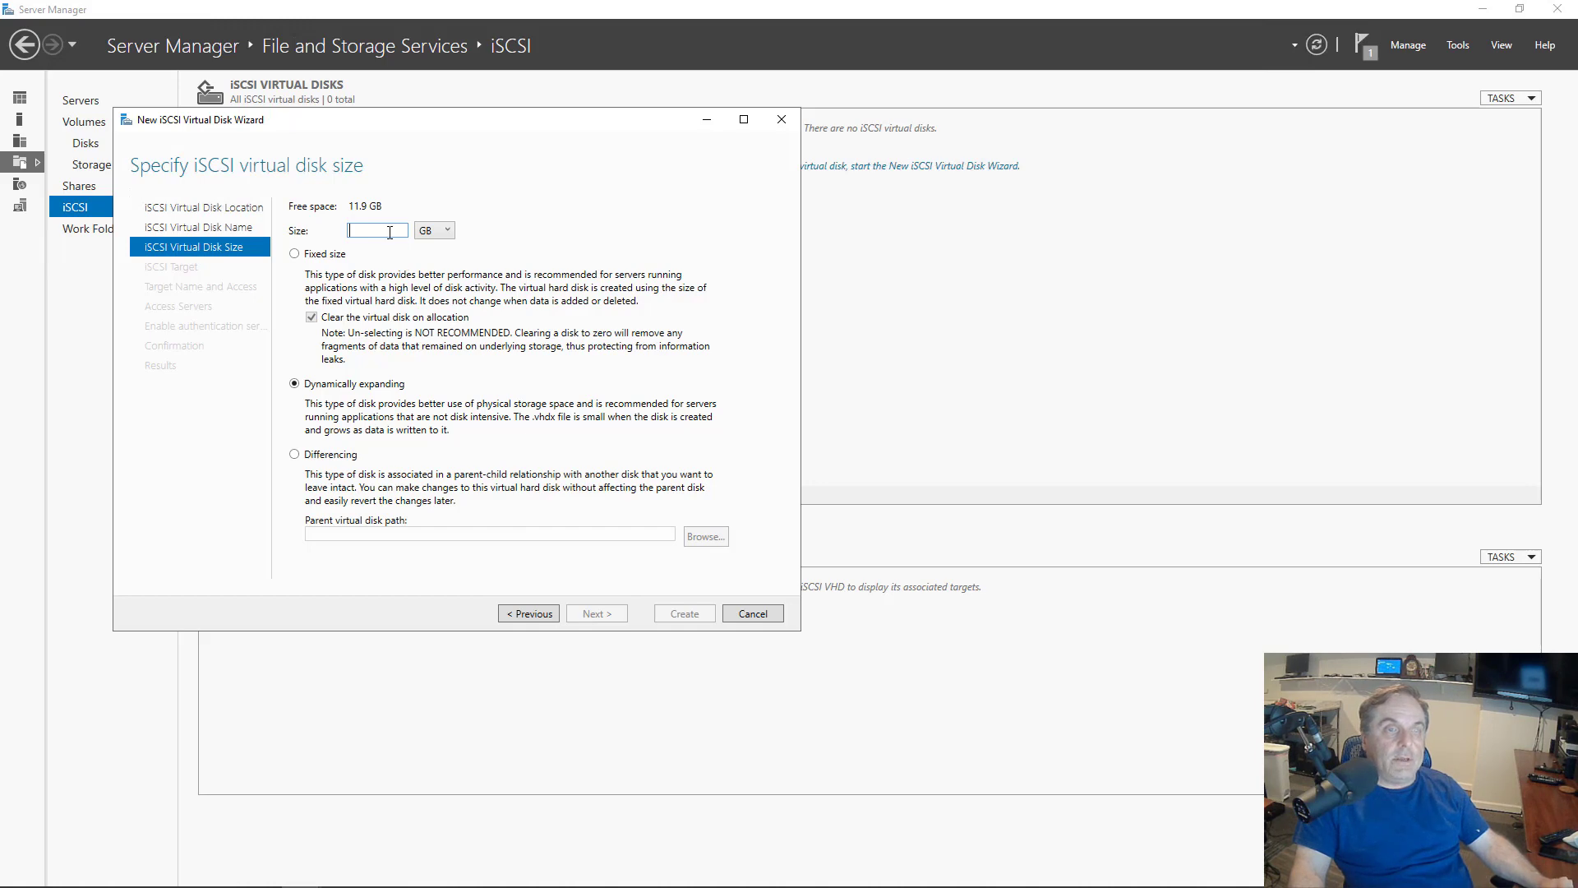
- Set the virtual disk size to 11.9 GB and make it a fixed size disk that is cleared on allocation
type("11")
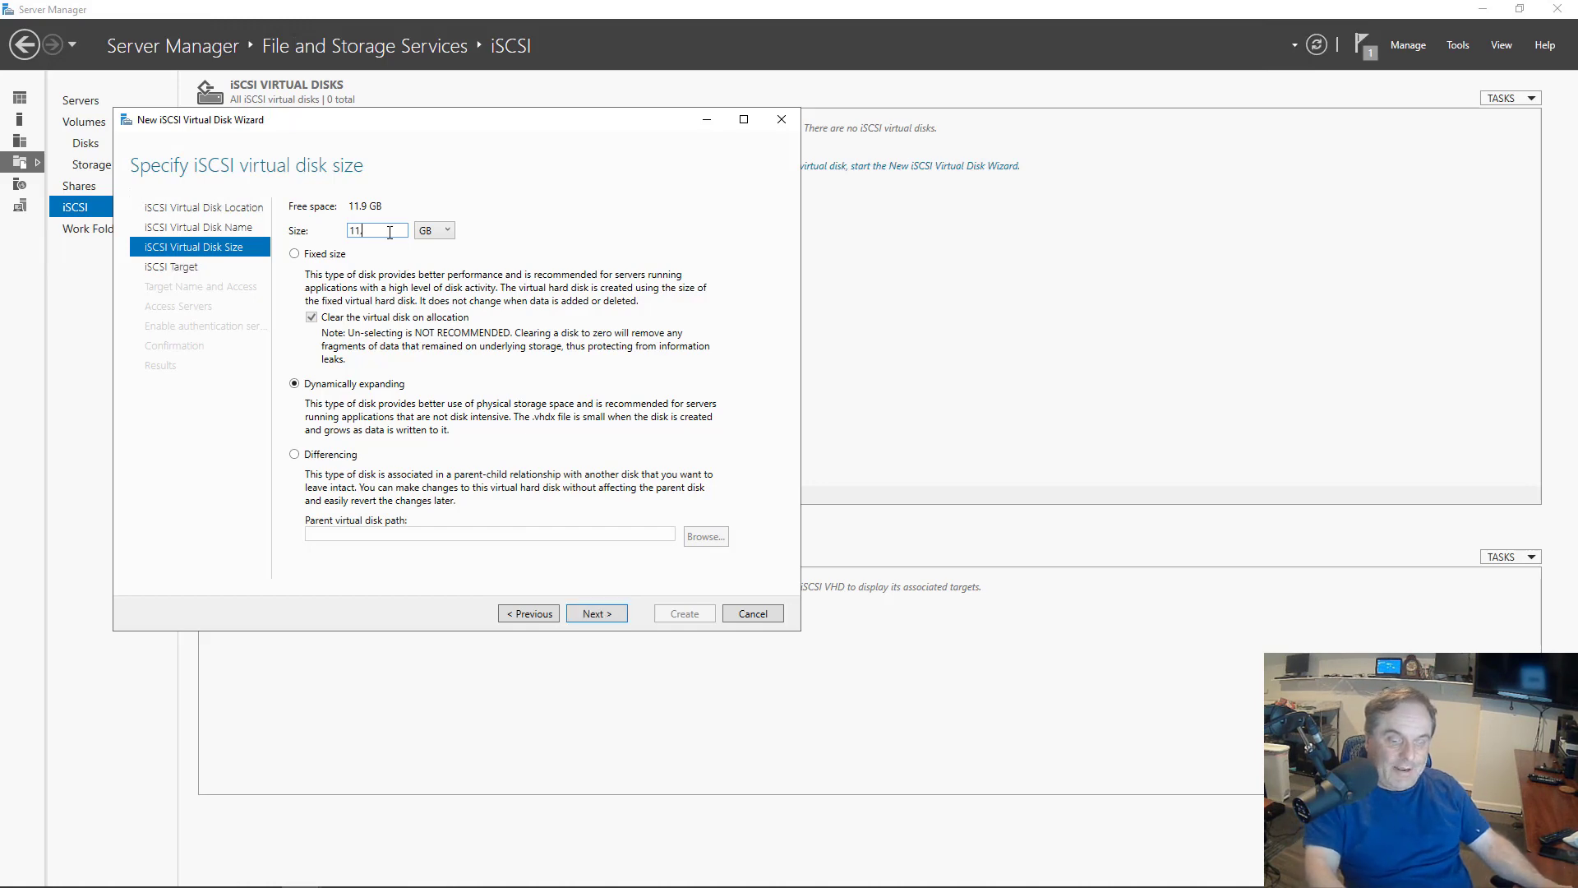
type(".9")
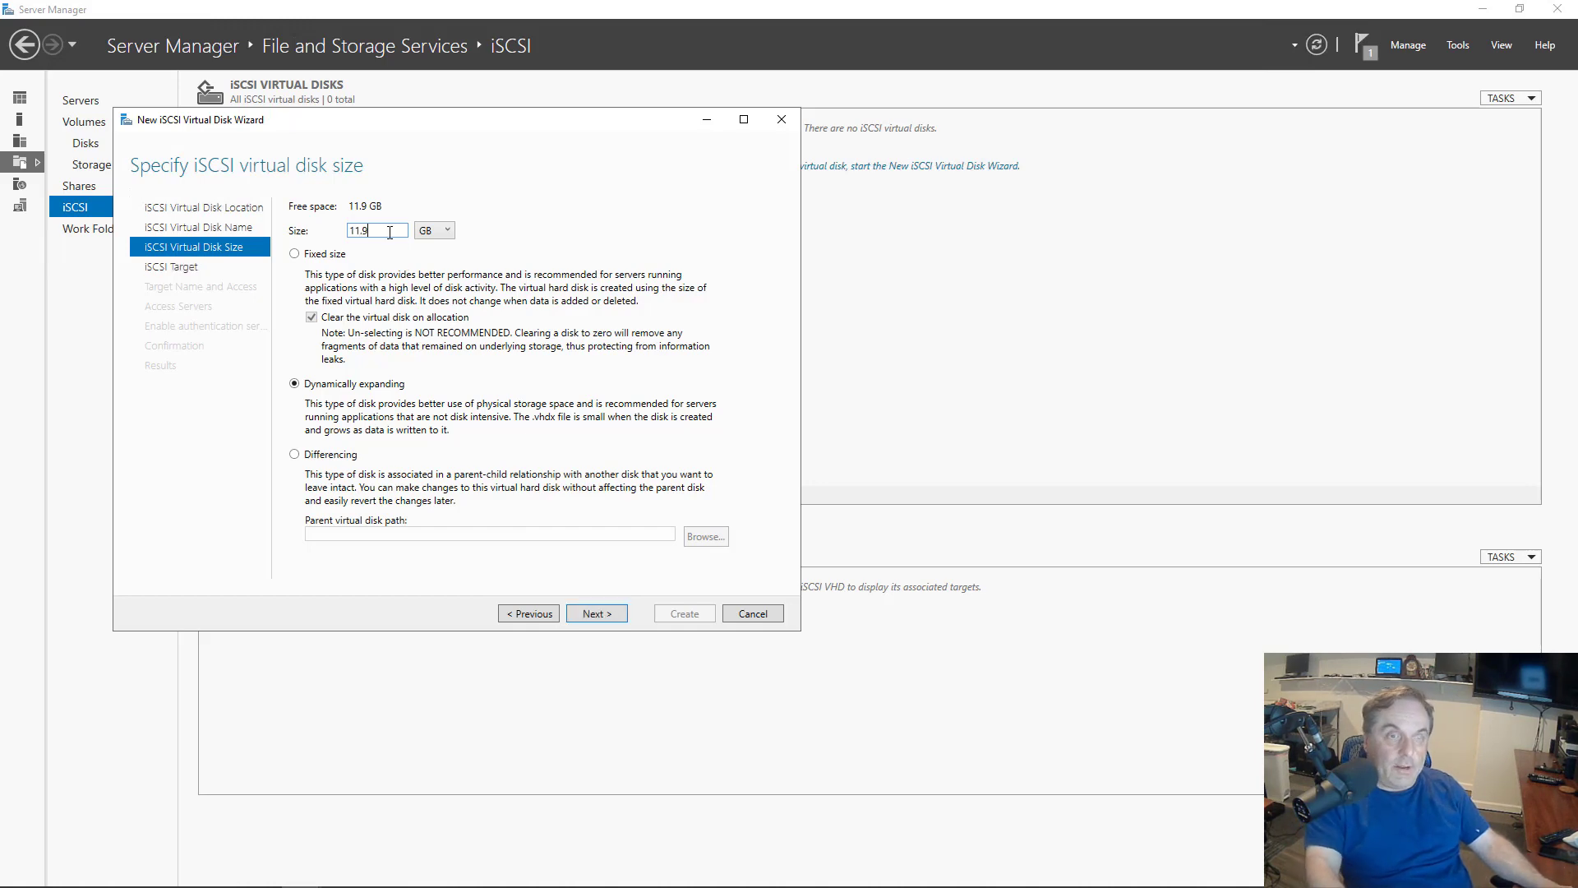
left_click(448, 230)
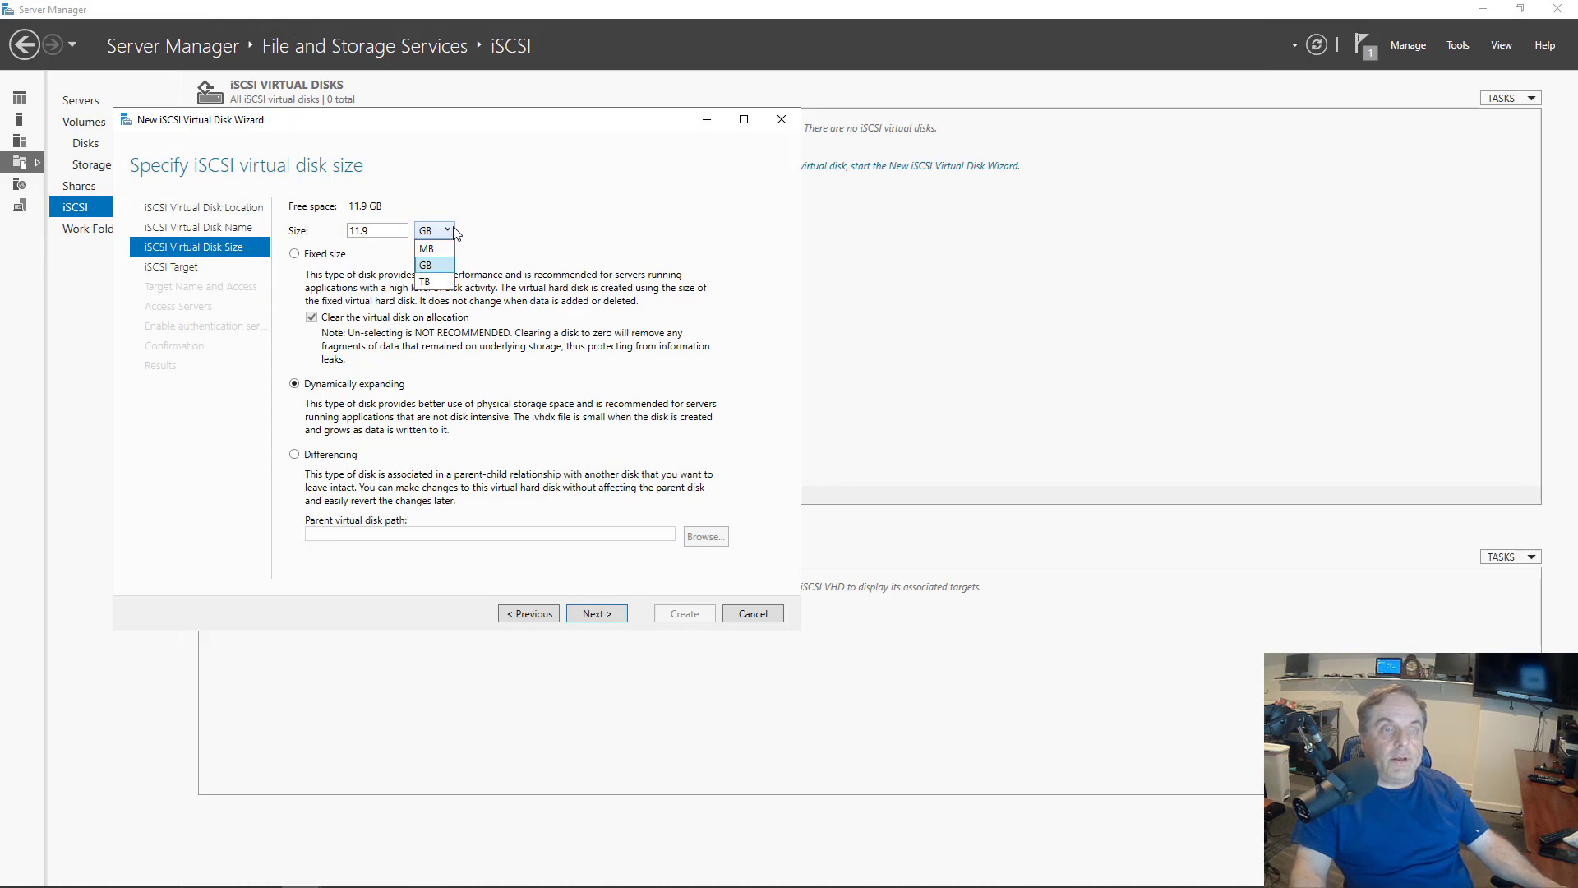
left_click(527, 265)
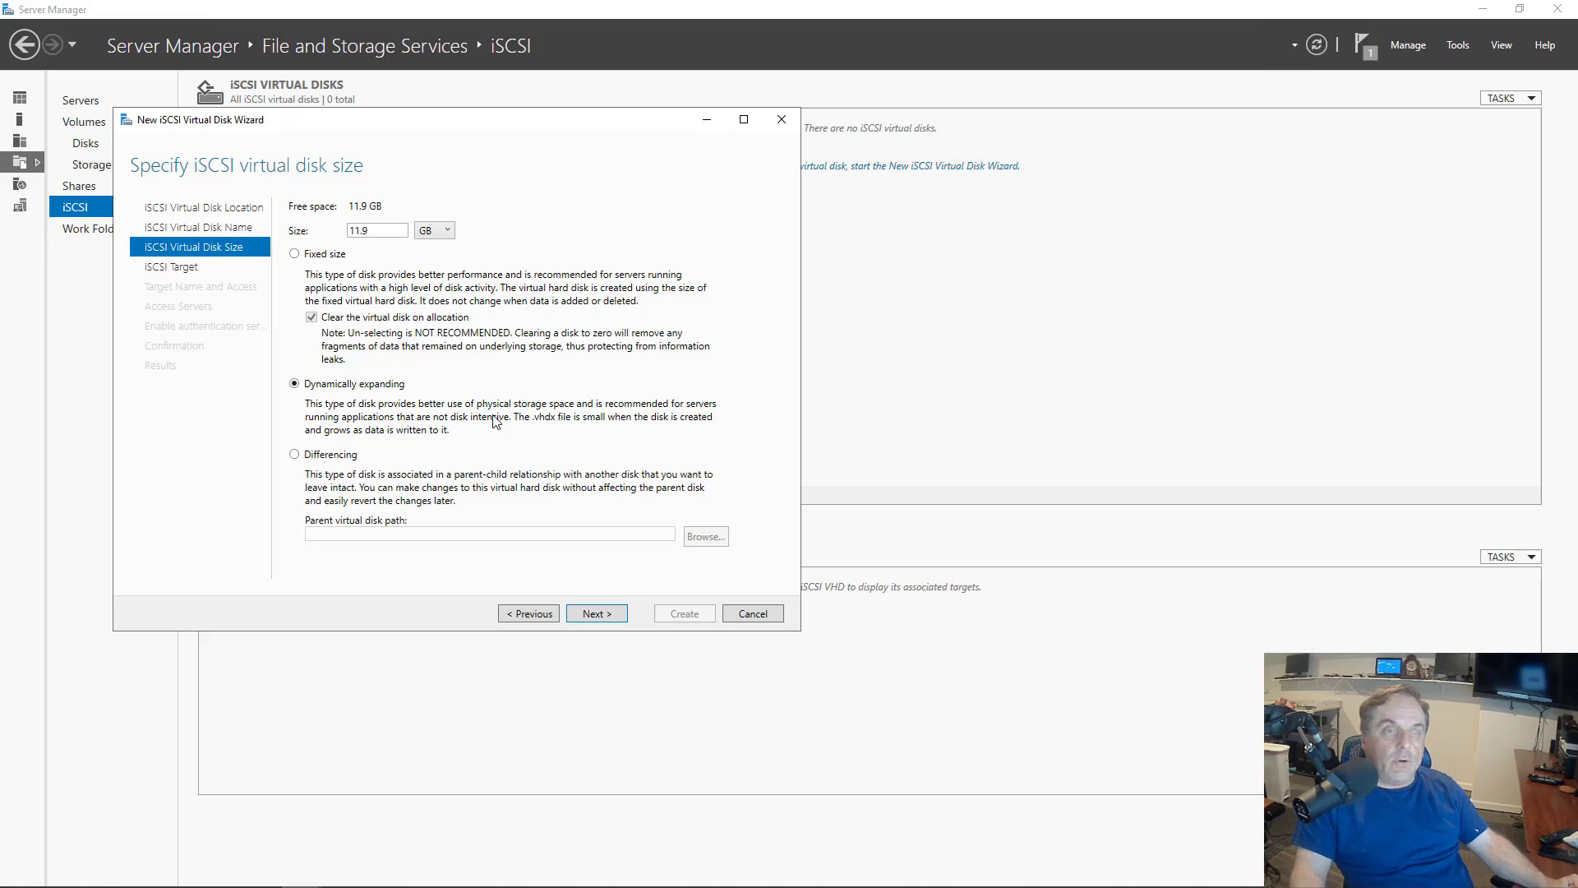
left_click(295, 254)
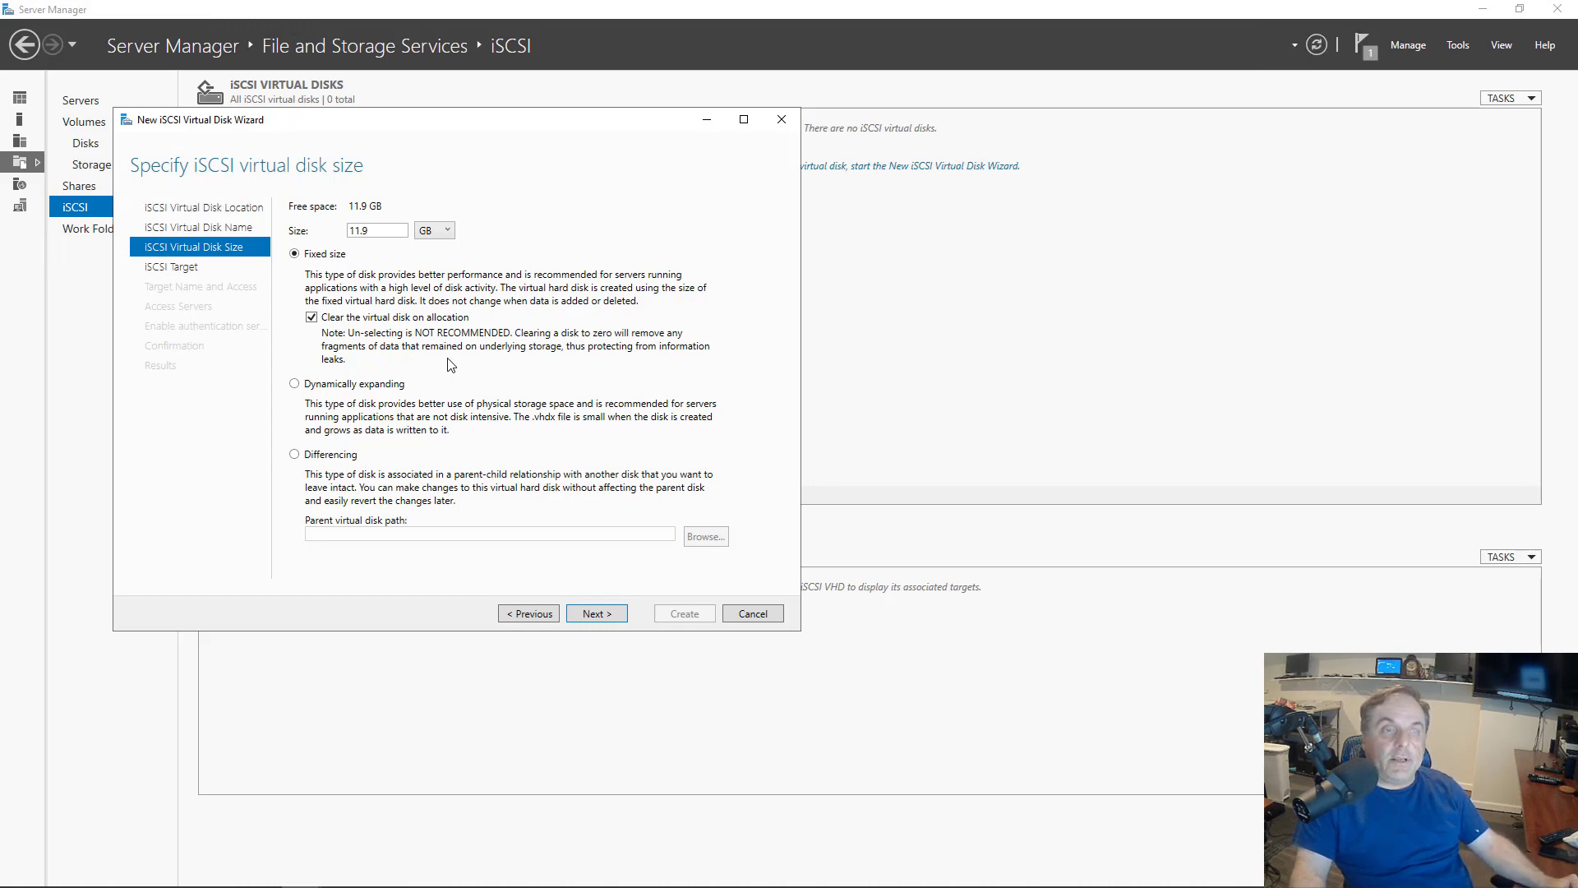
left_click(357, 384)
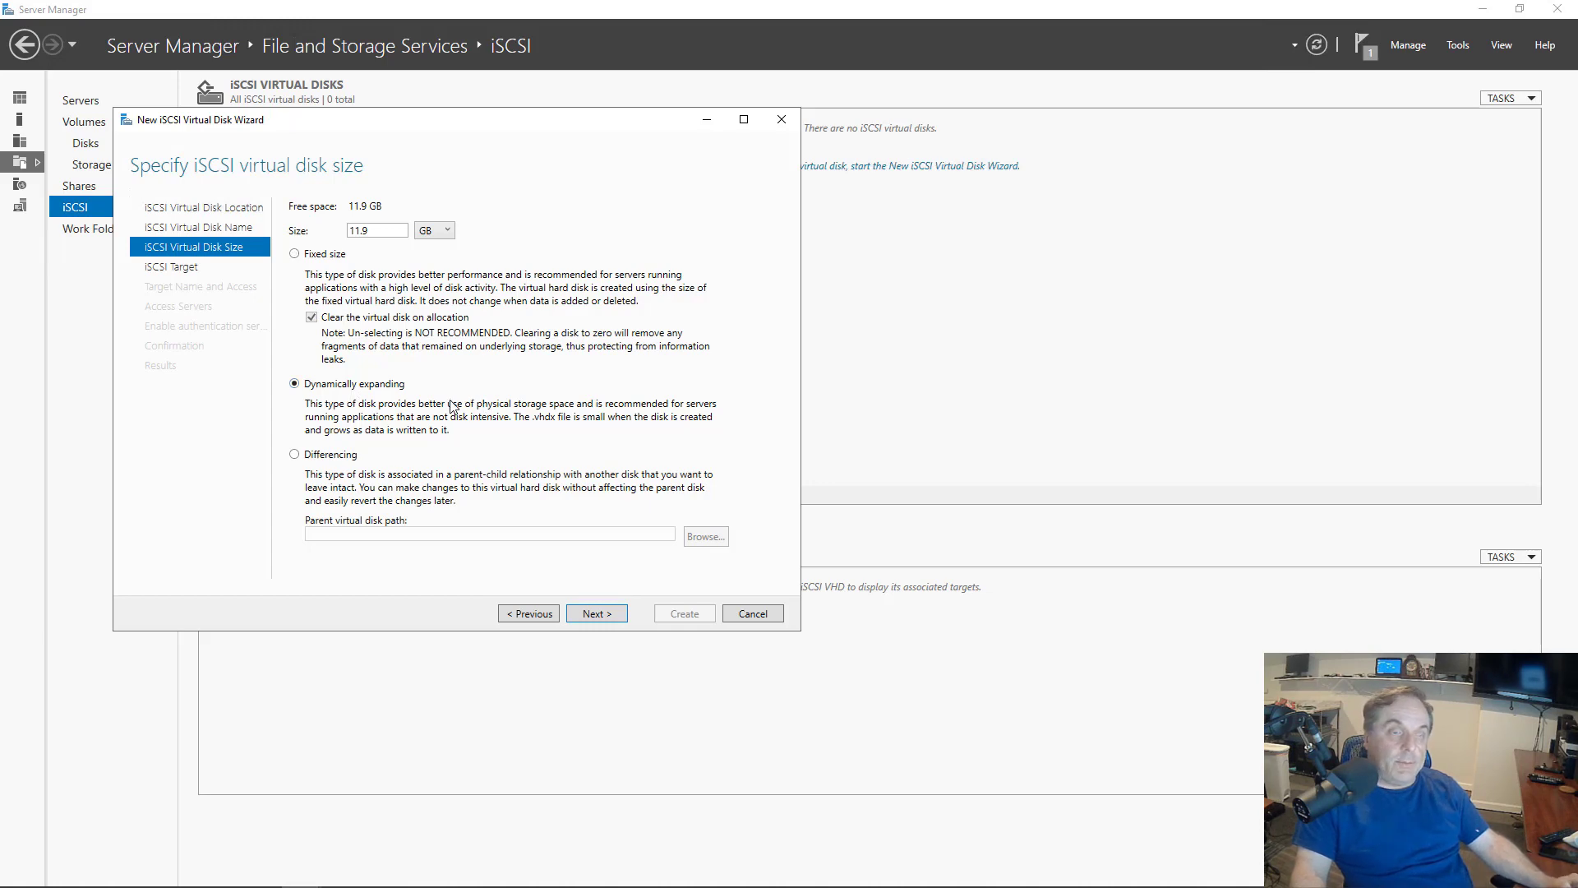
left_click(344, 455)
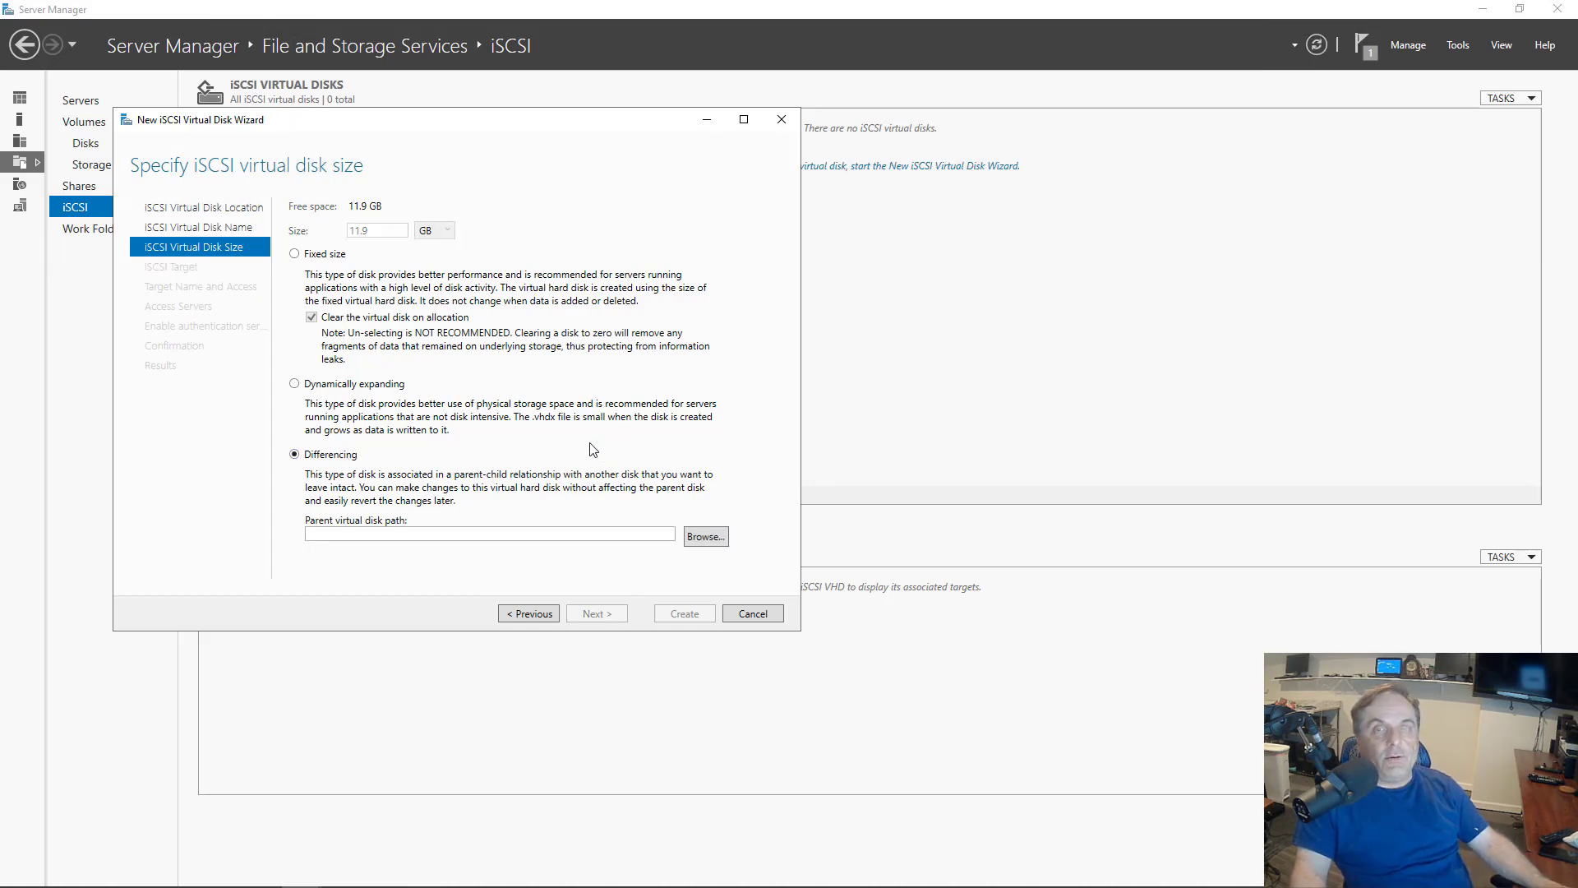
left_click(324, 254)
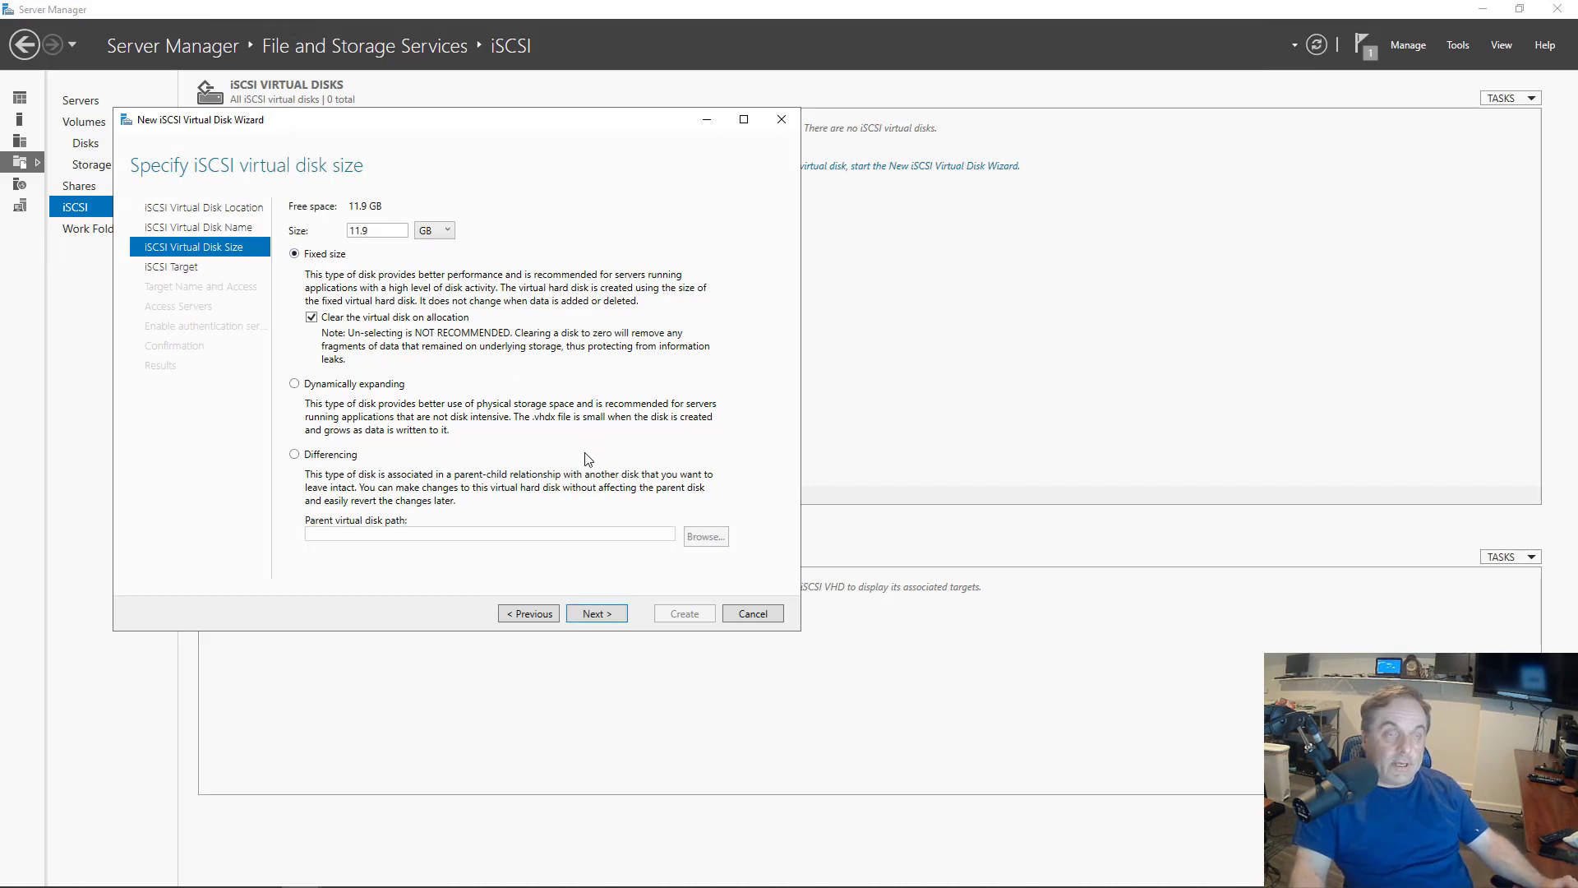
left_click(588, 614)
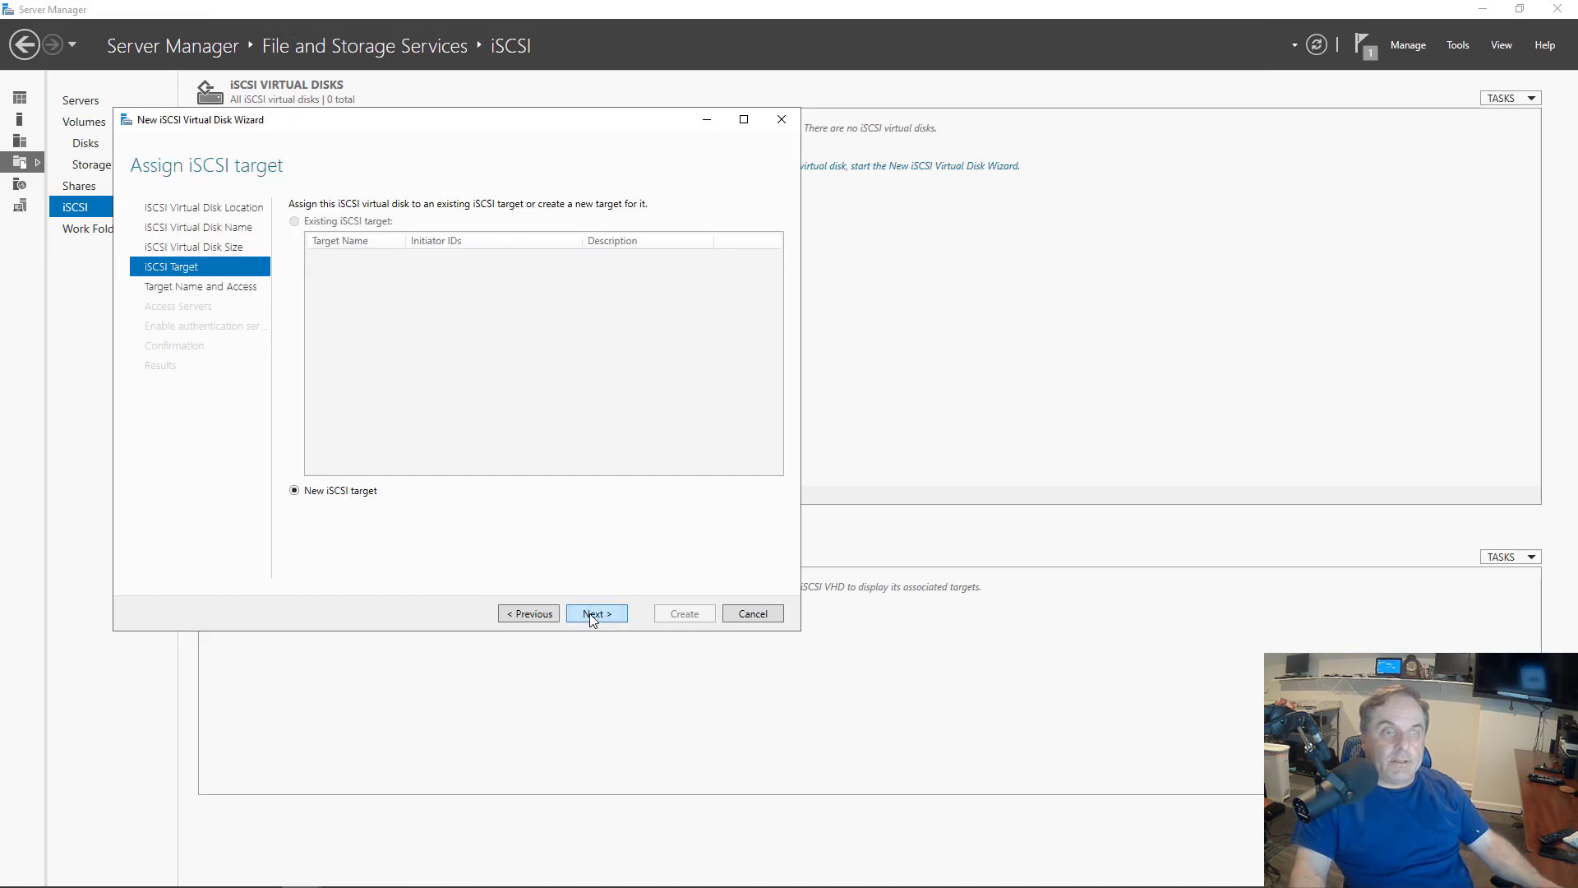
- Assign the disk to a new iSCSI target named "ISCSI Drive" and accept the conversion to "iscsi-drive"
left_click(592, 614)
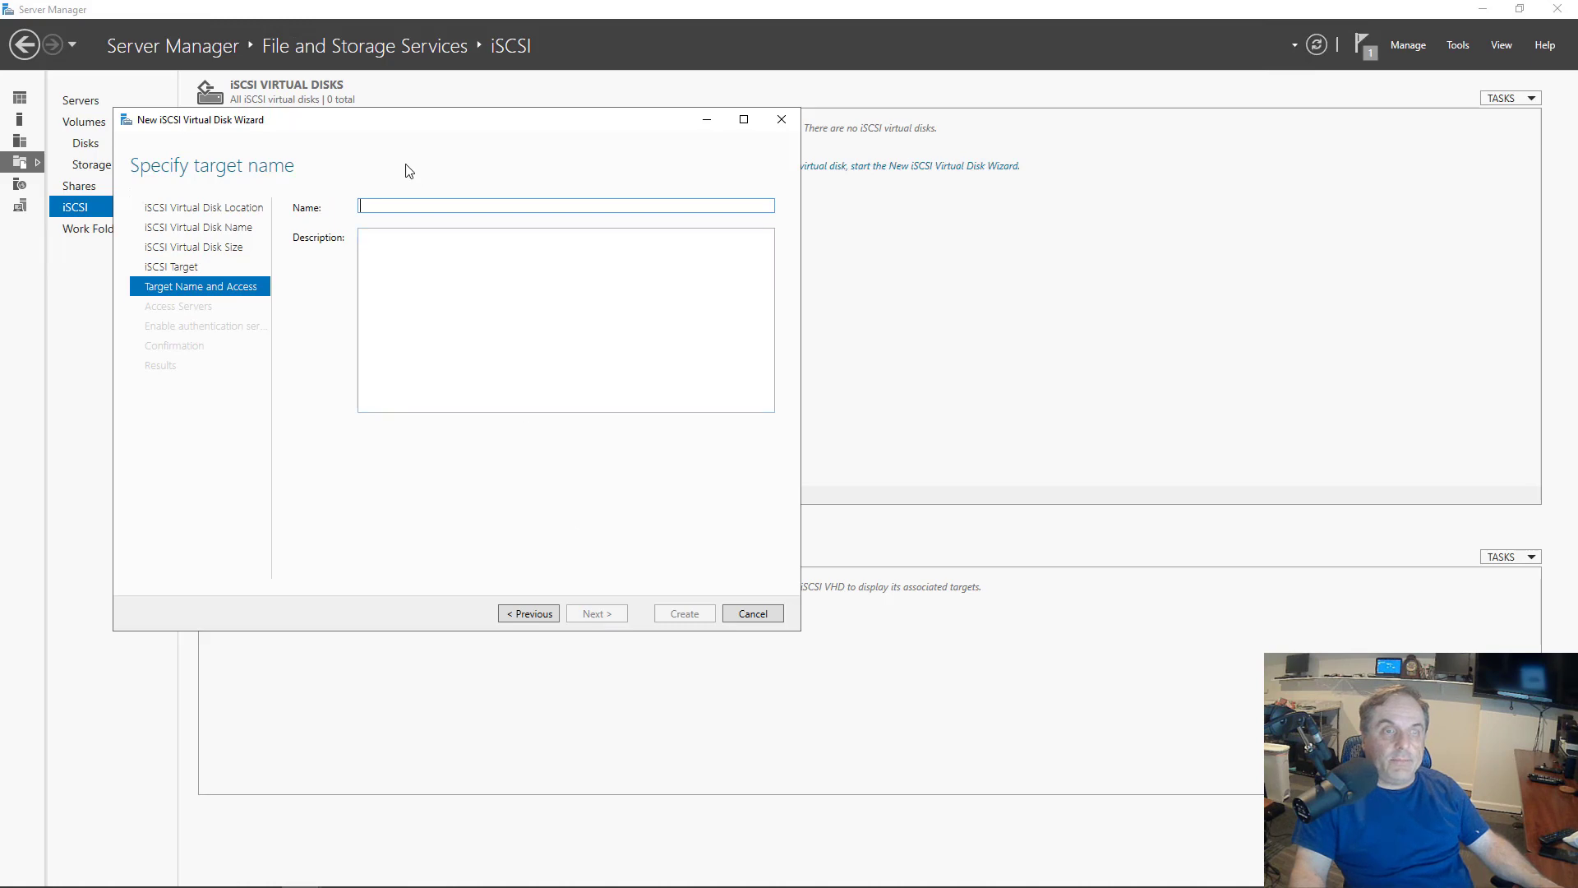
type("iSCSI Drive")
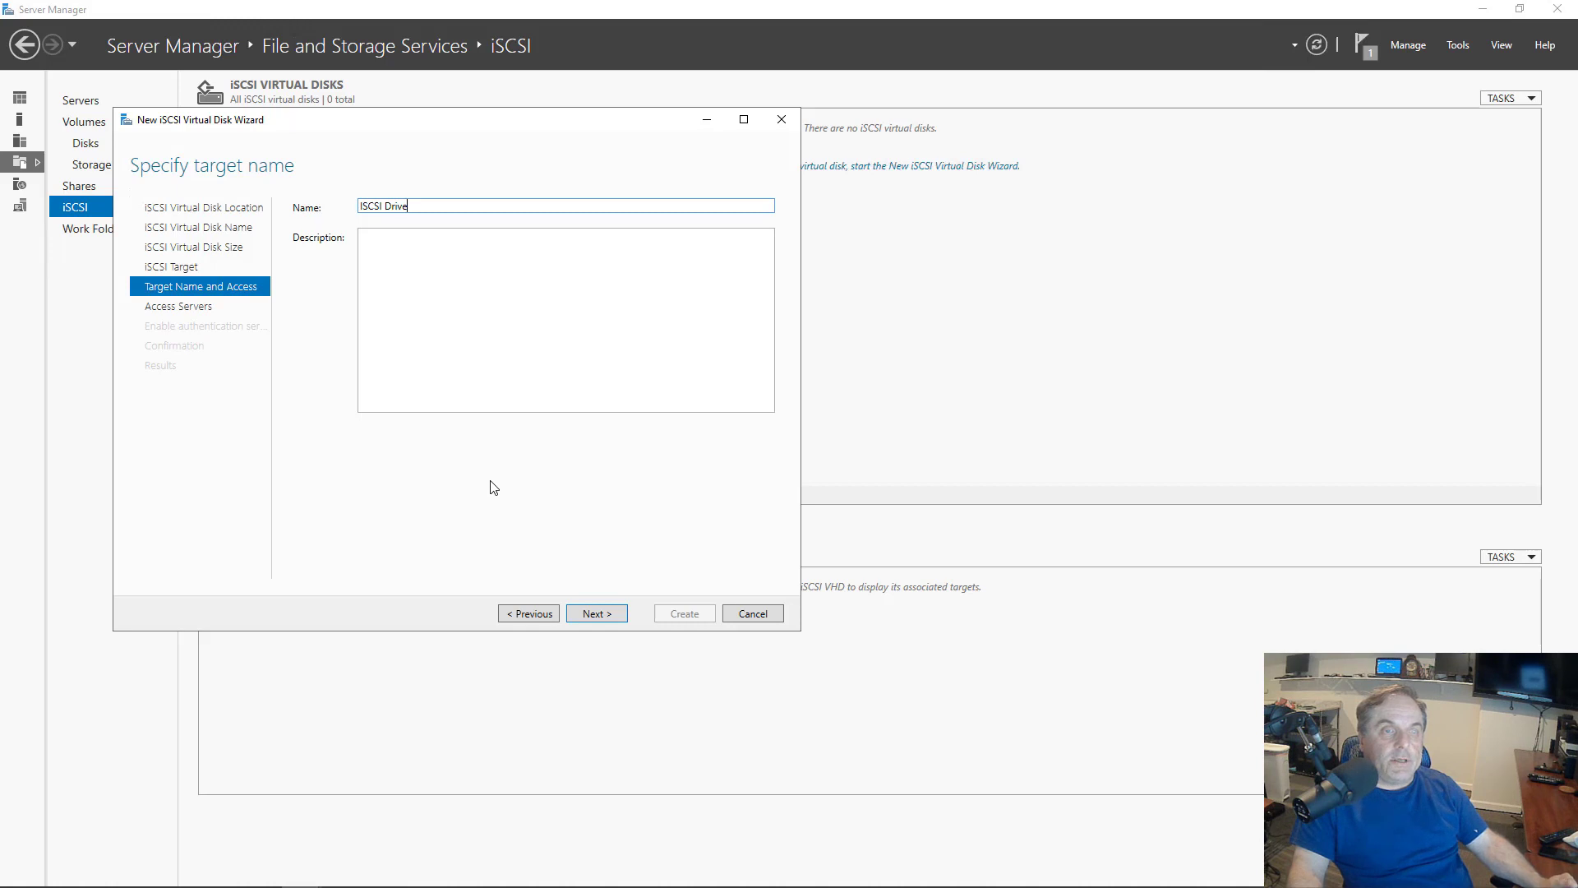
left_click(593, 613)
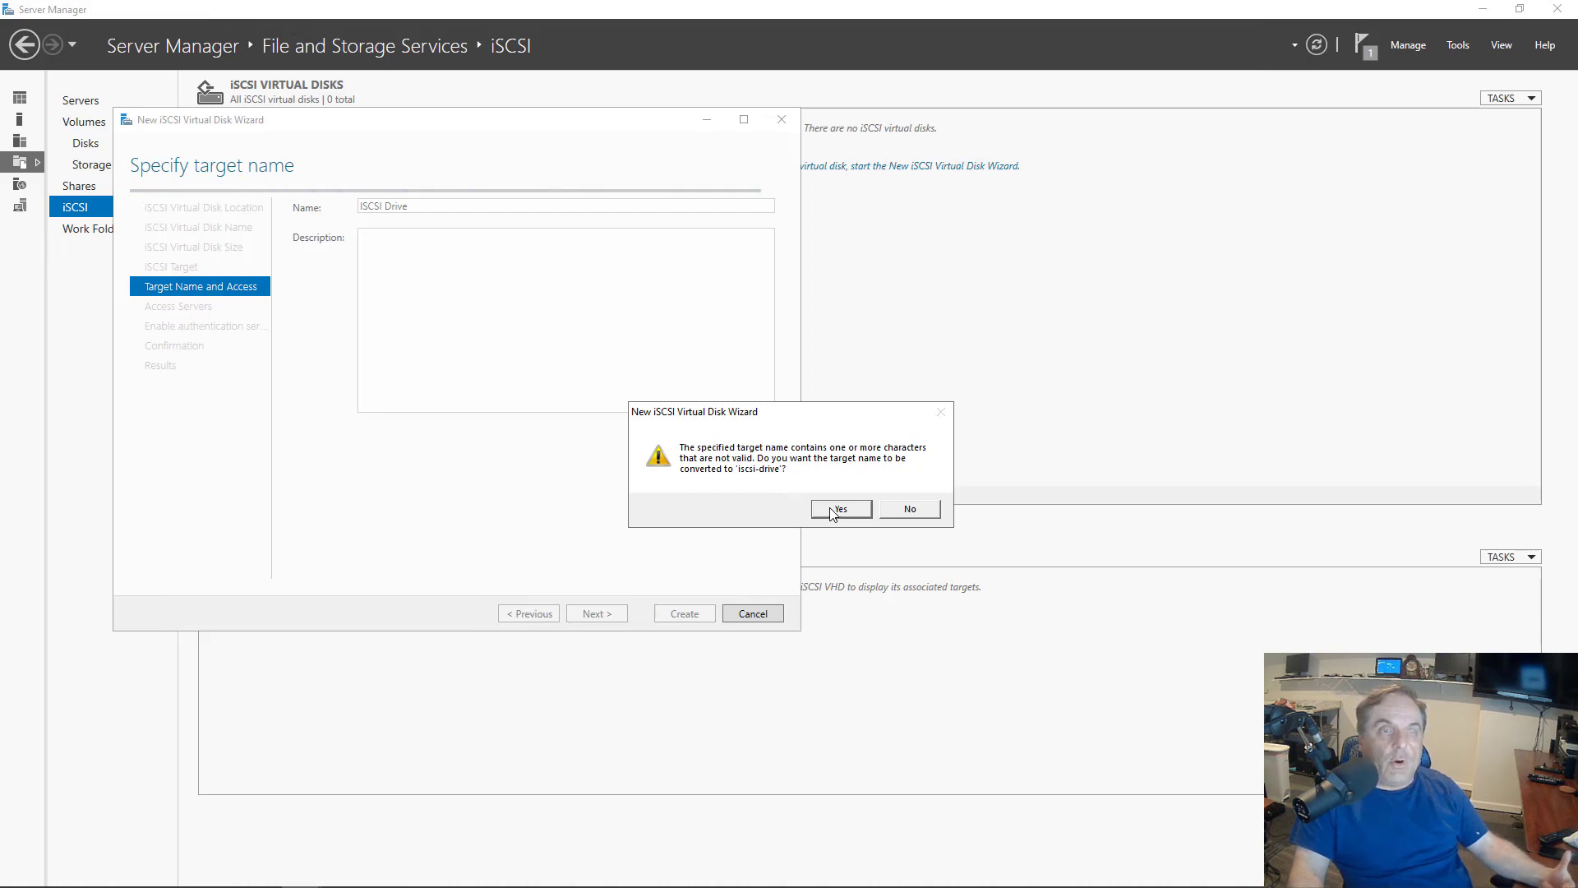
left_click(834, 511)
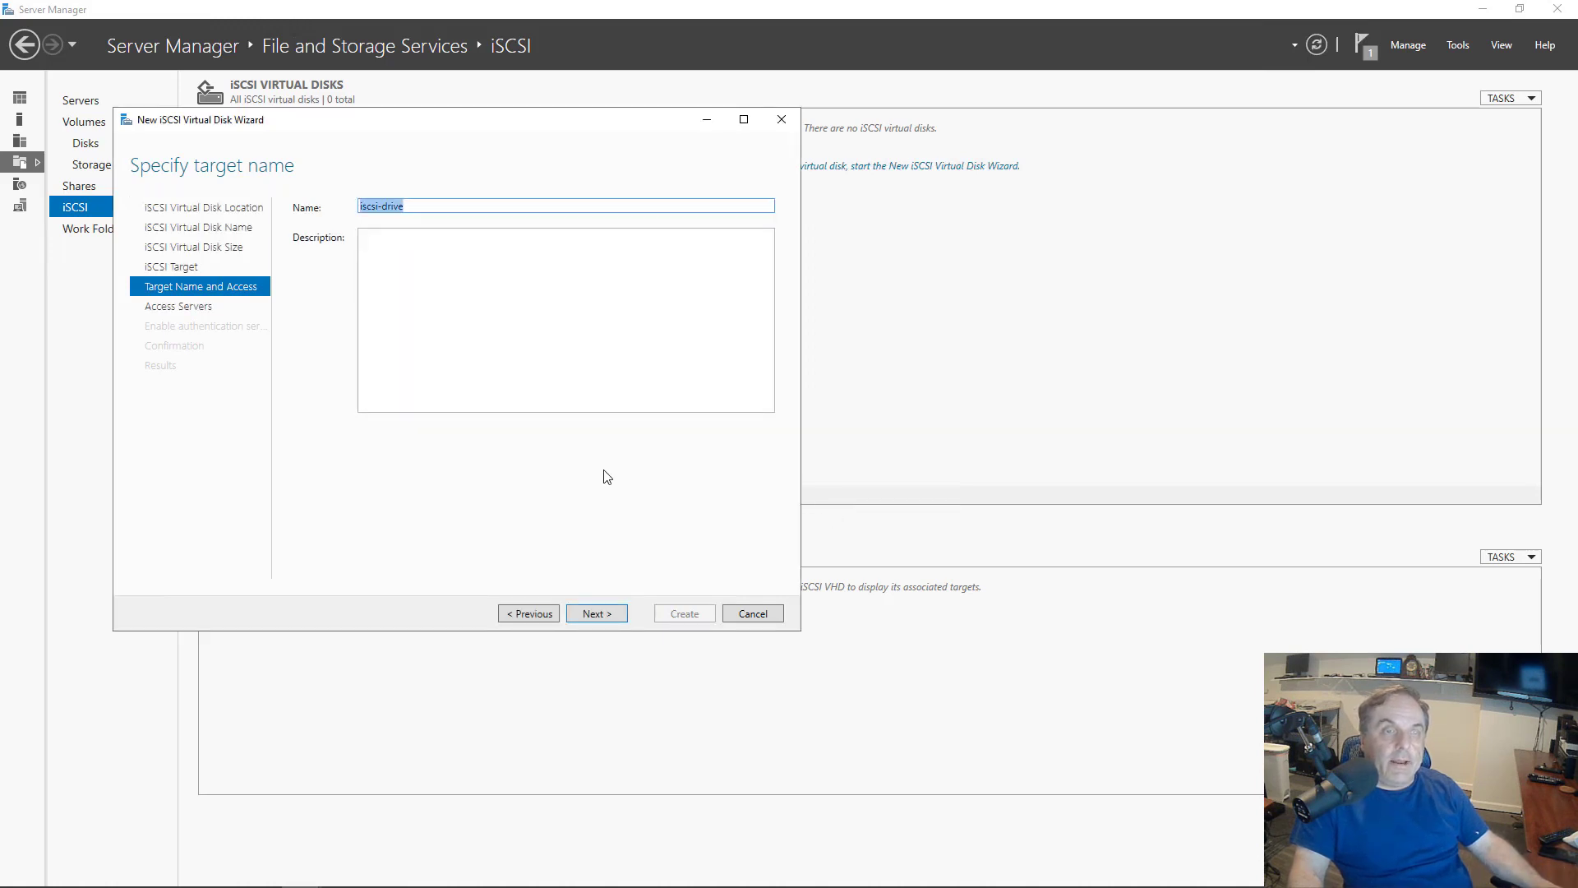
- Keep the target name and start adding an initiator to the target's access servers
left_click(607, 611)
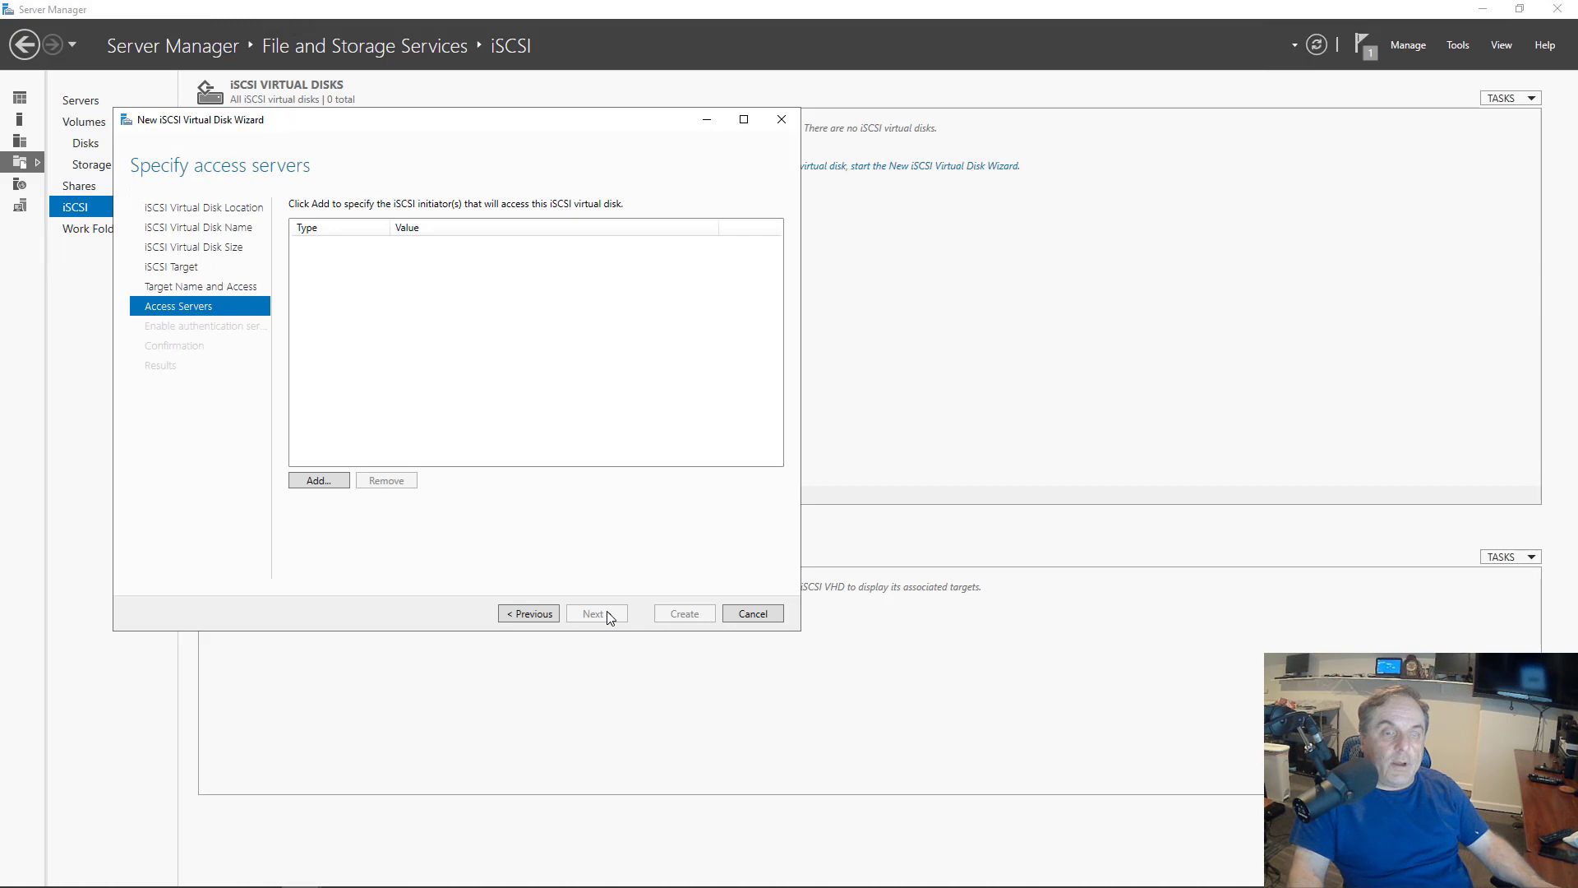
left_click(314, 485)
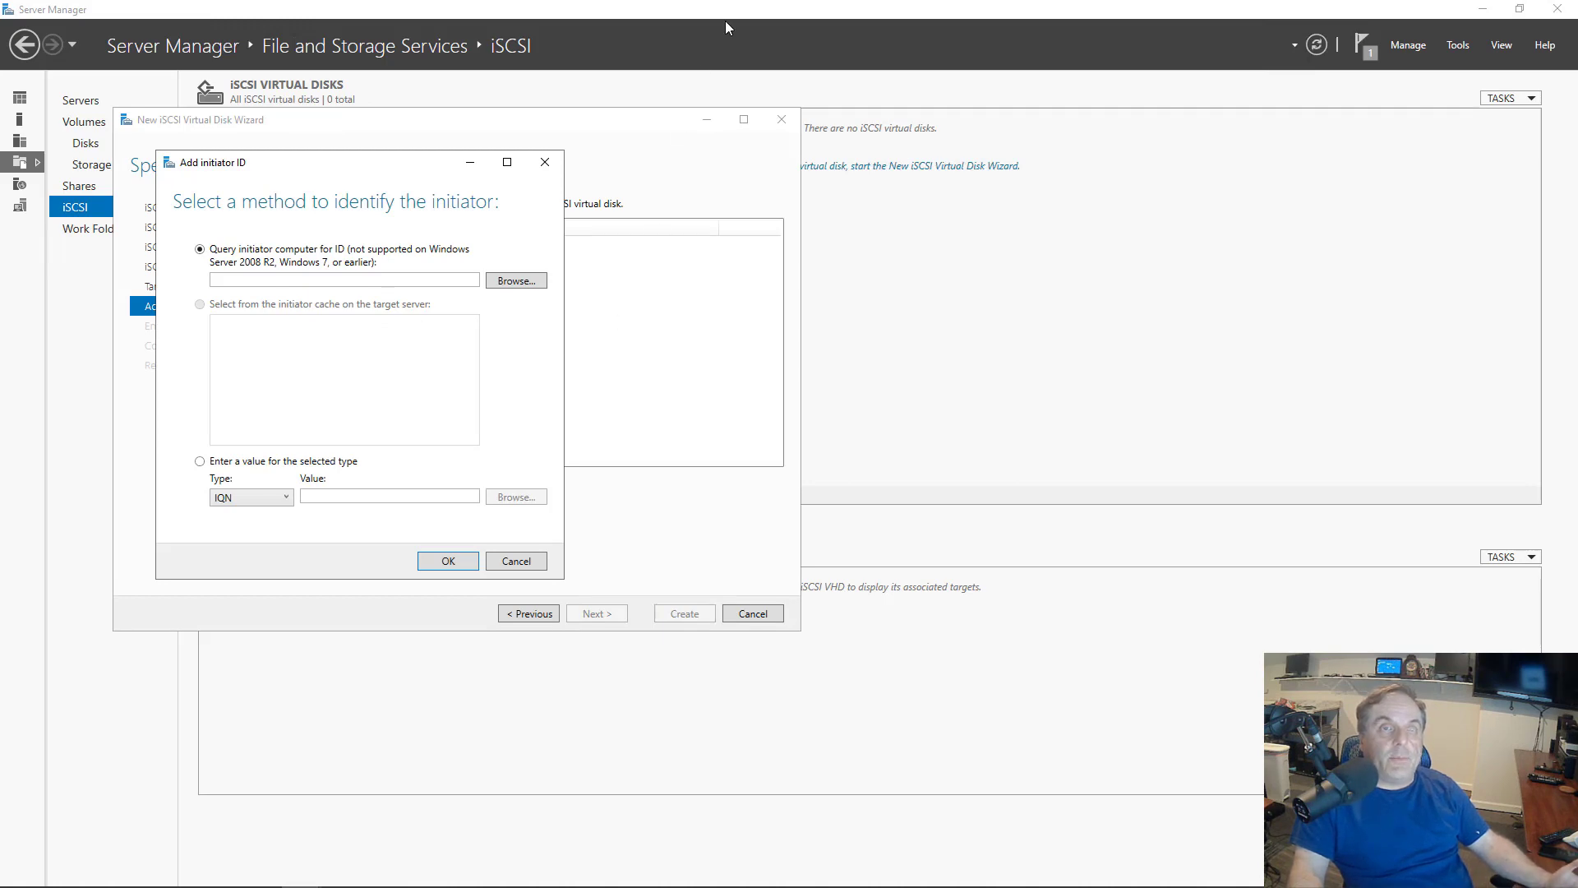
- Switch to the 192.168.21.114 remote session in full screen and minimize its System window
mouse_move(748, 10)
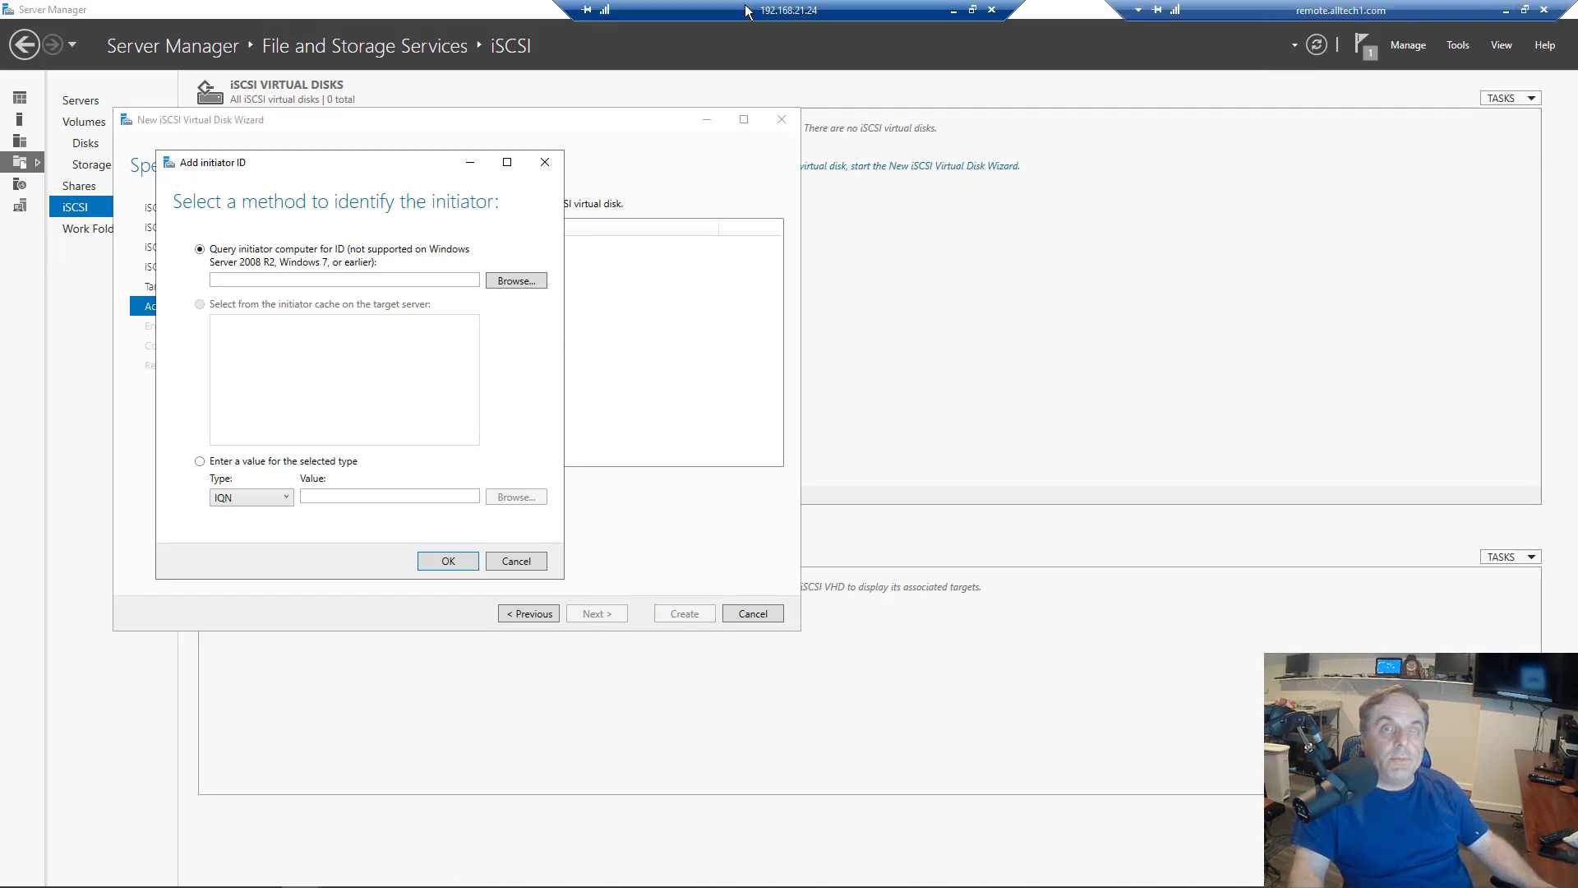
left_click(955, 10)
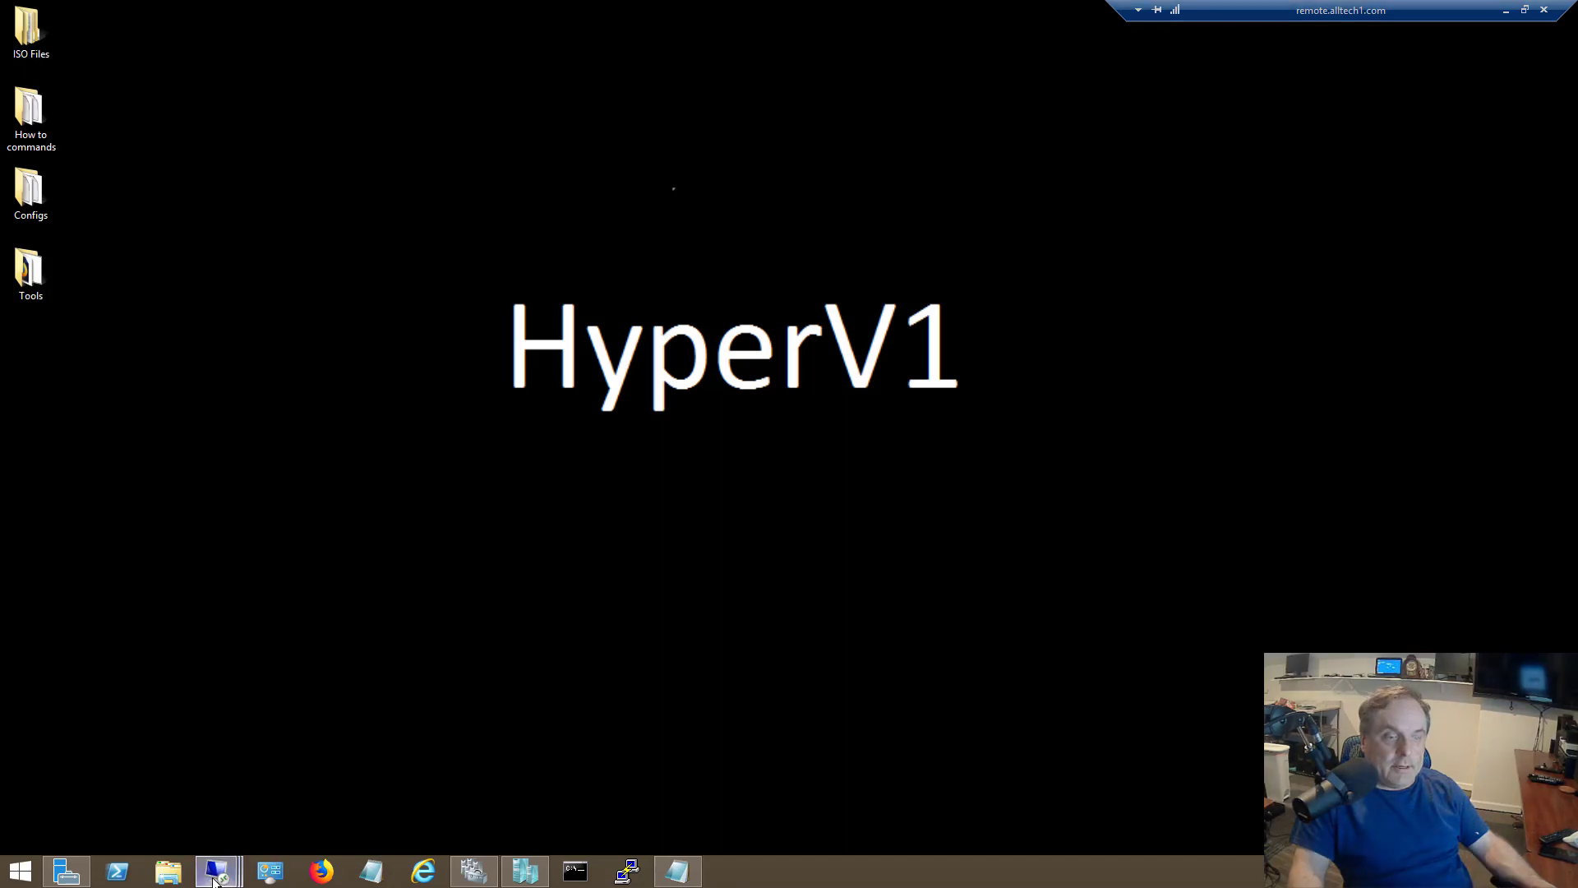
mouse_move(213, 879)
left_click(112, 776)
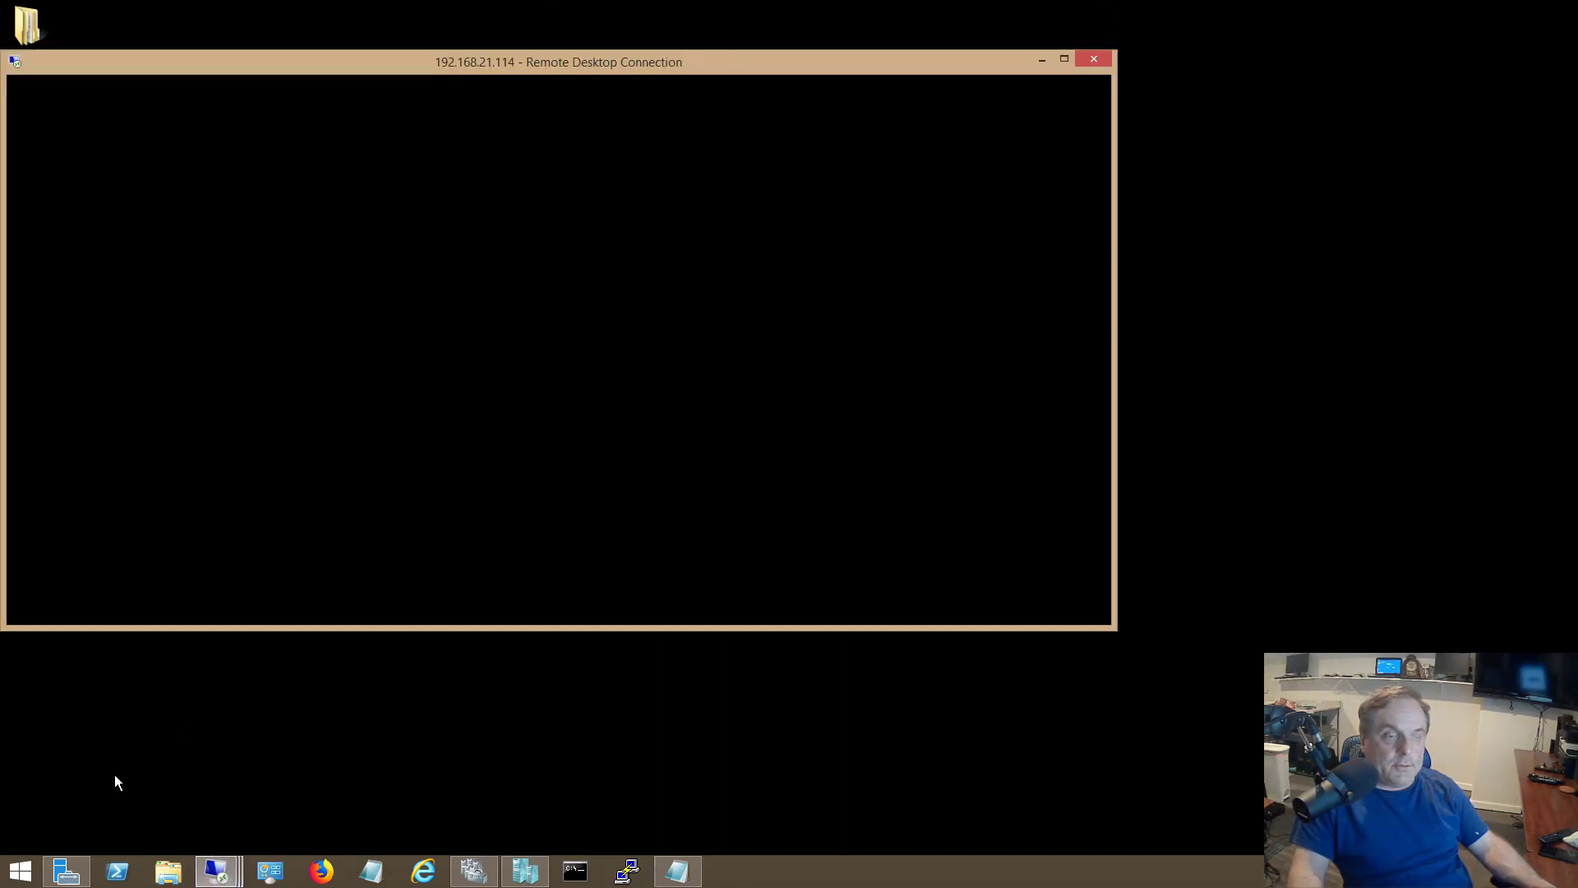
left_click(1062, 63)
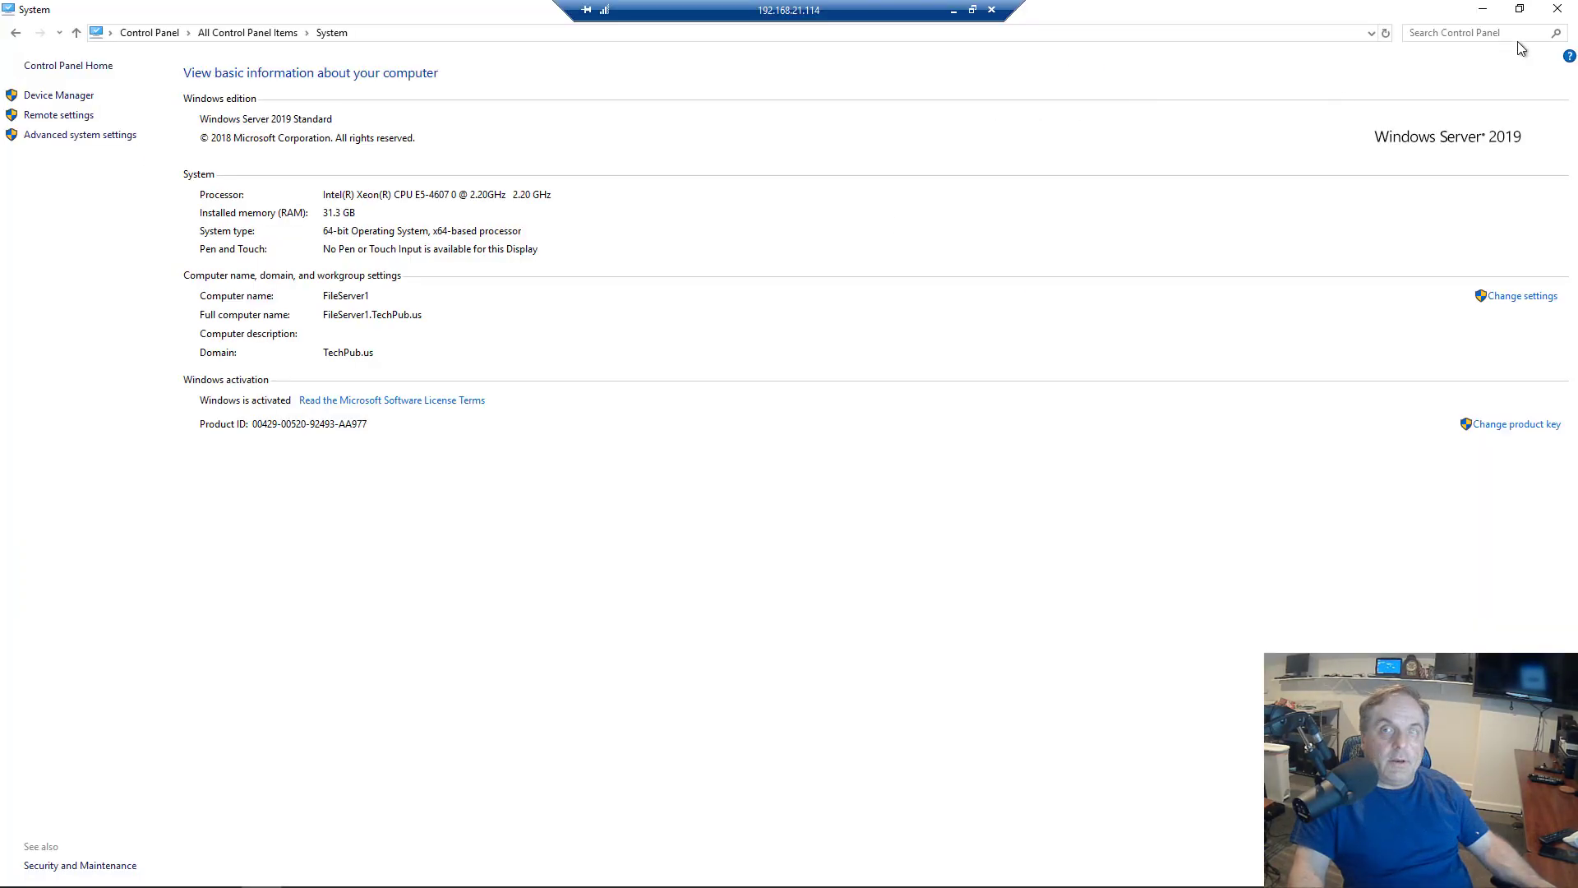
left_click(1483, 10)
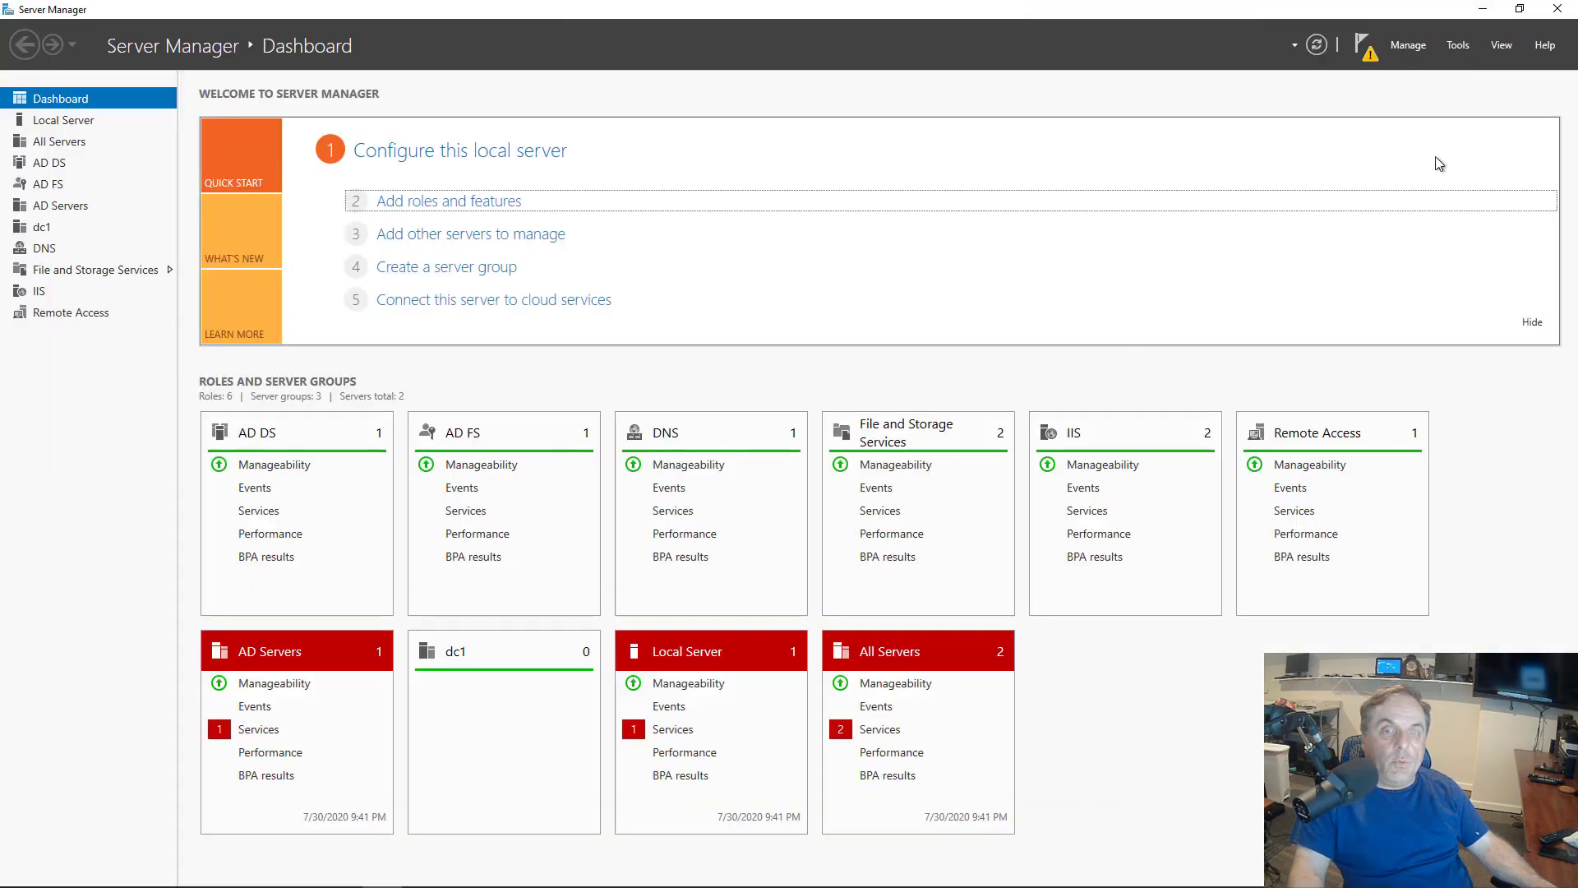
- Open the iSCSI Initiator from Server Manager and start the Microsoft iSCSI service with automatic startup
left_click(1457, 47)
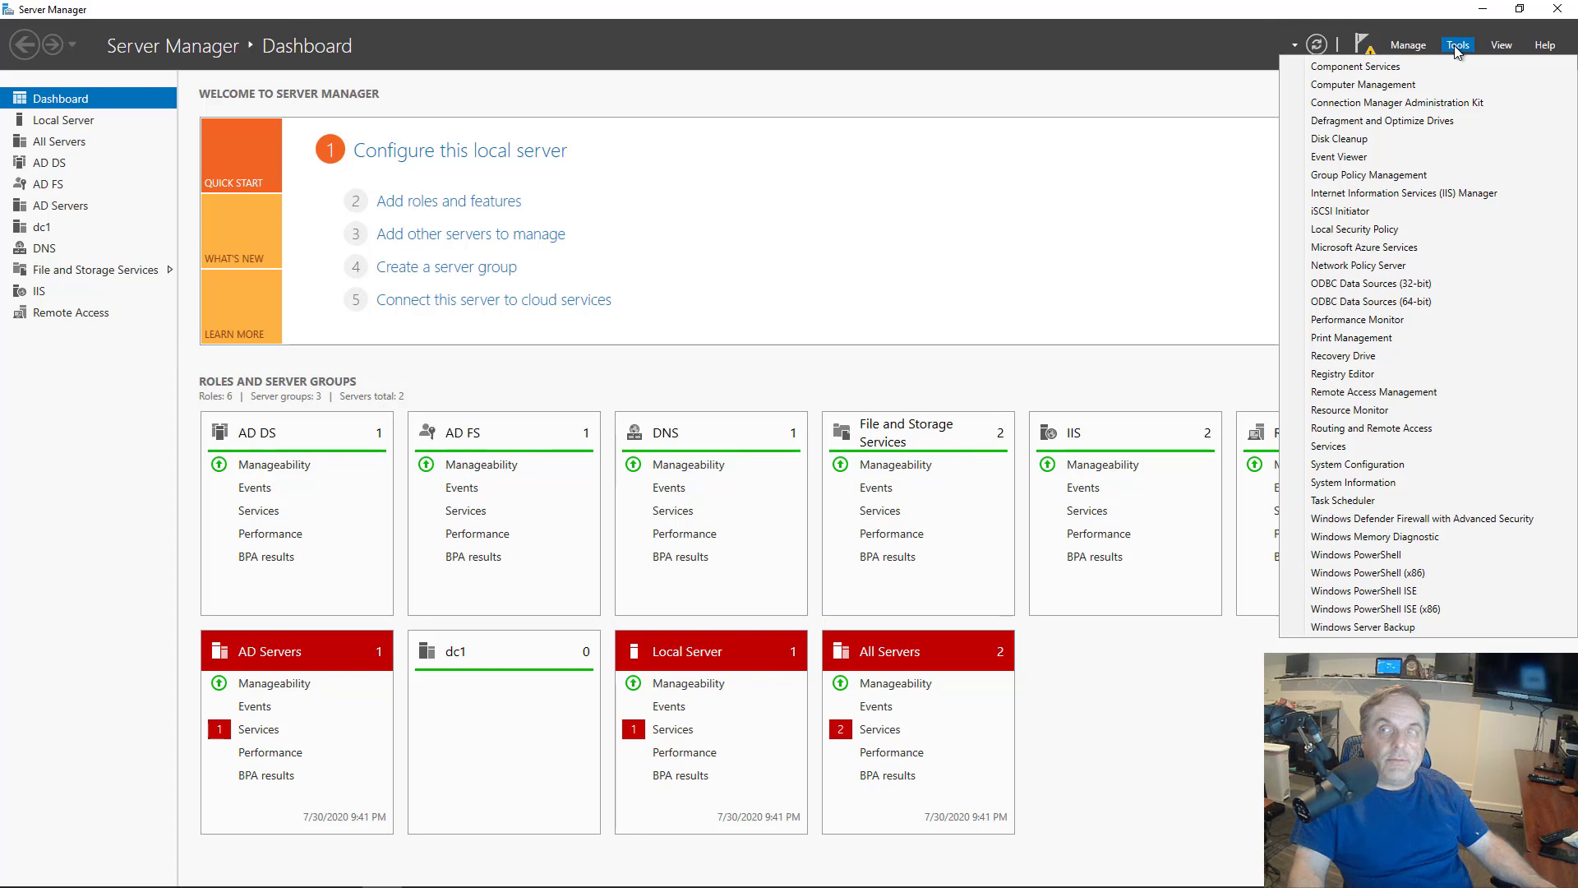
left_click(1355, 213)
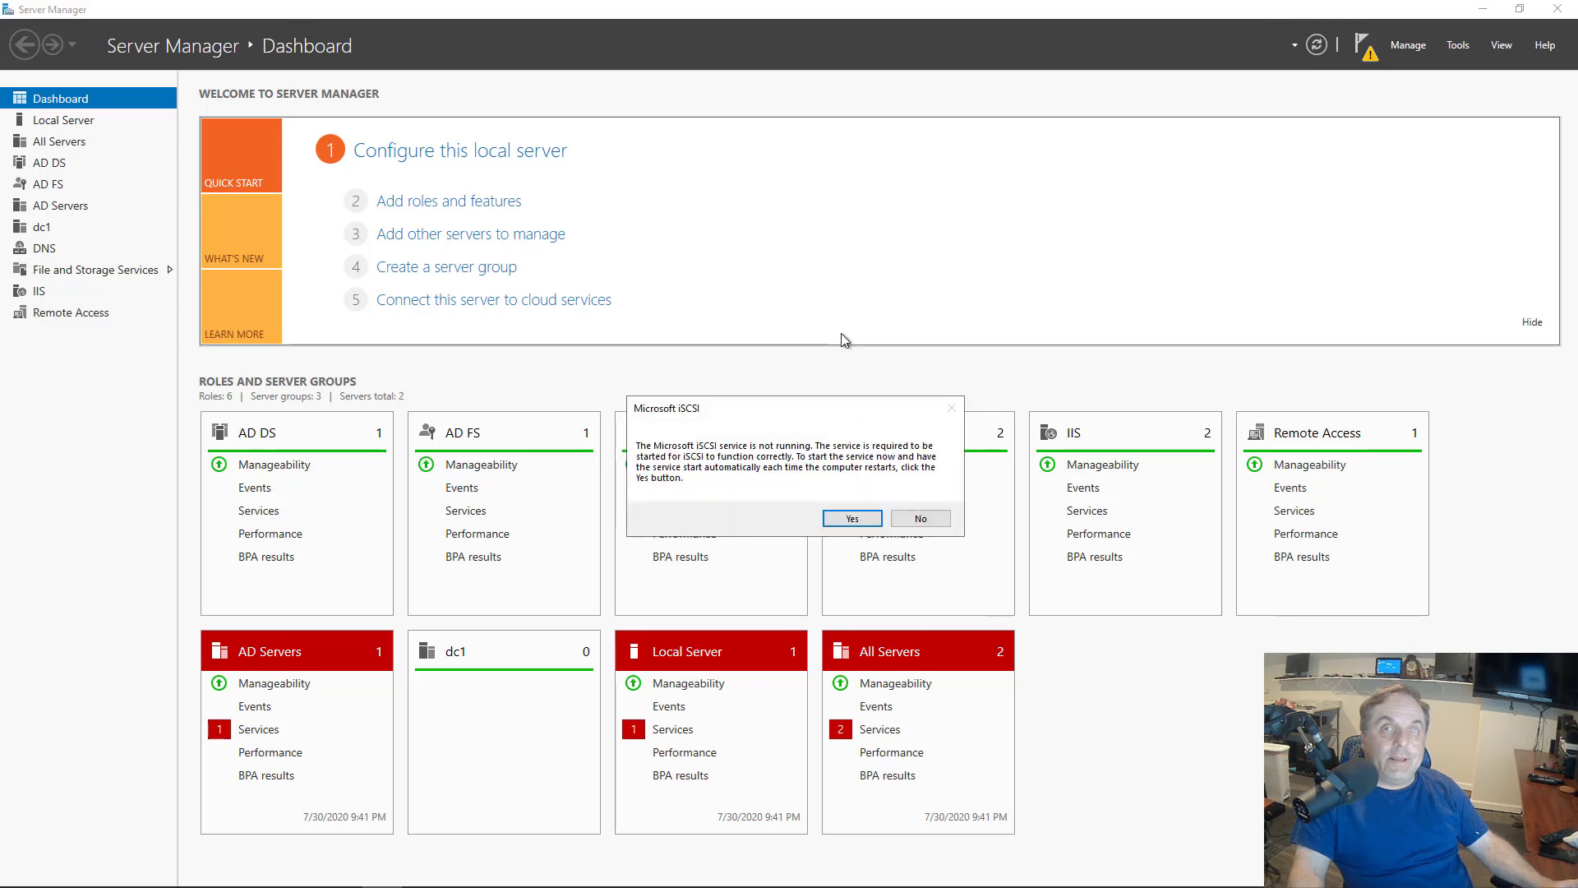
left_click(852, 518)
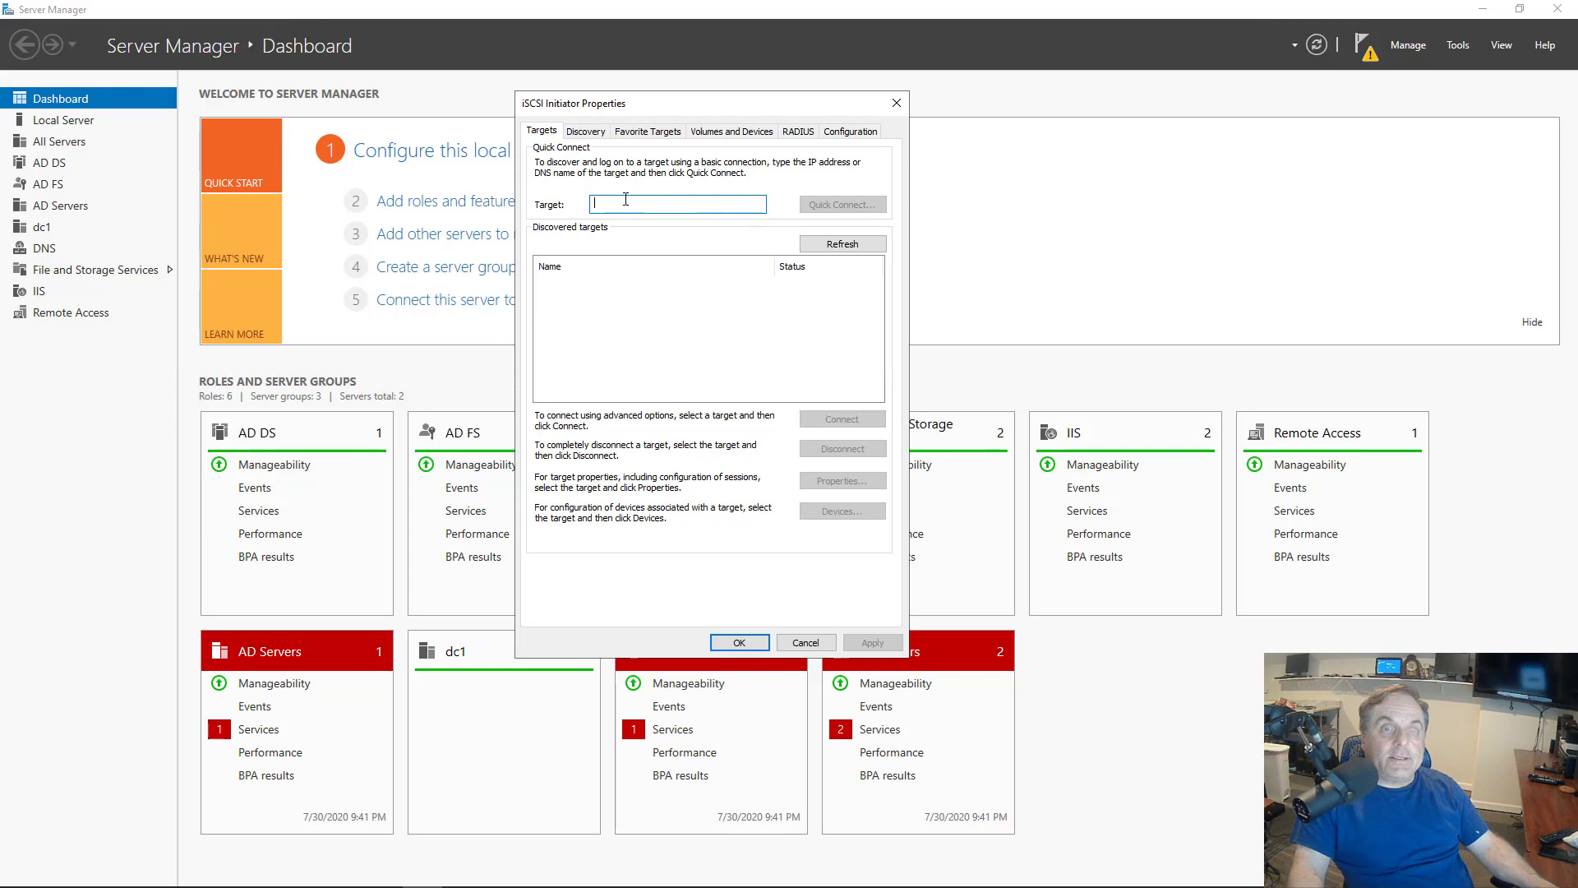
- Try to quick connect the initiator to the target server 192.168.21.24, and close the Quick Connect results
type("192")
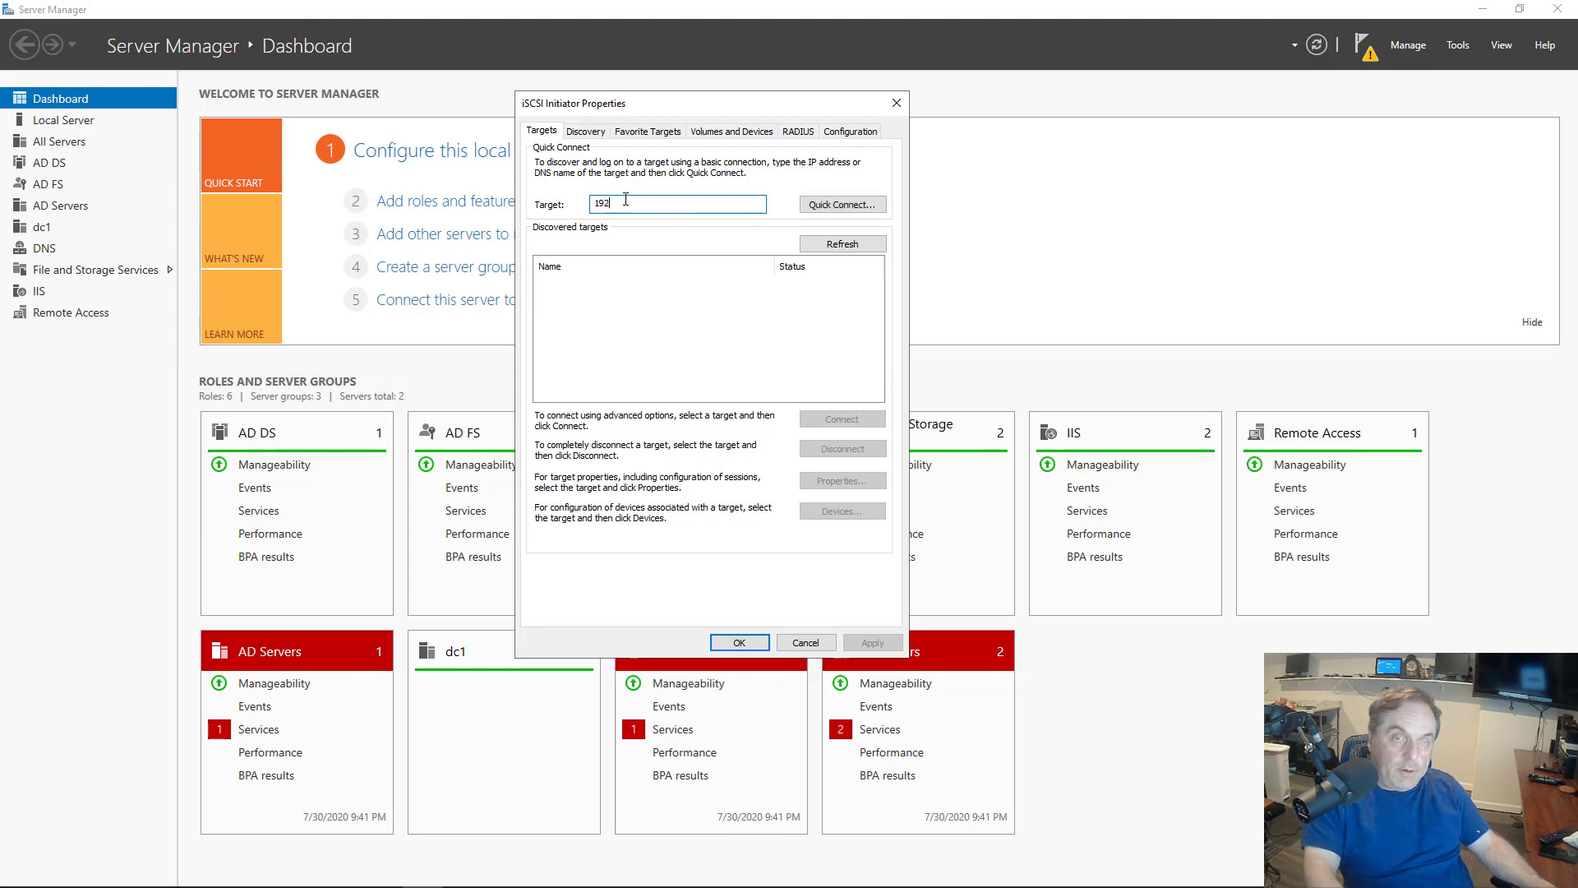
type(".168")
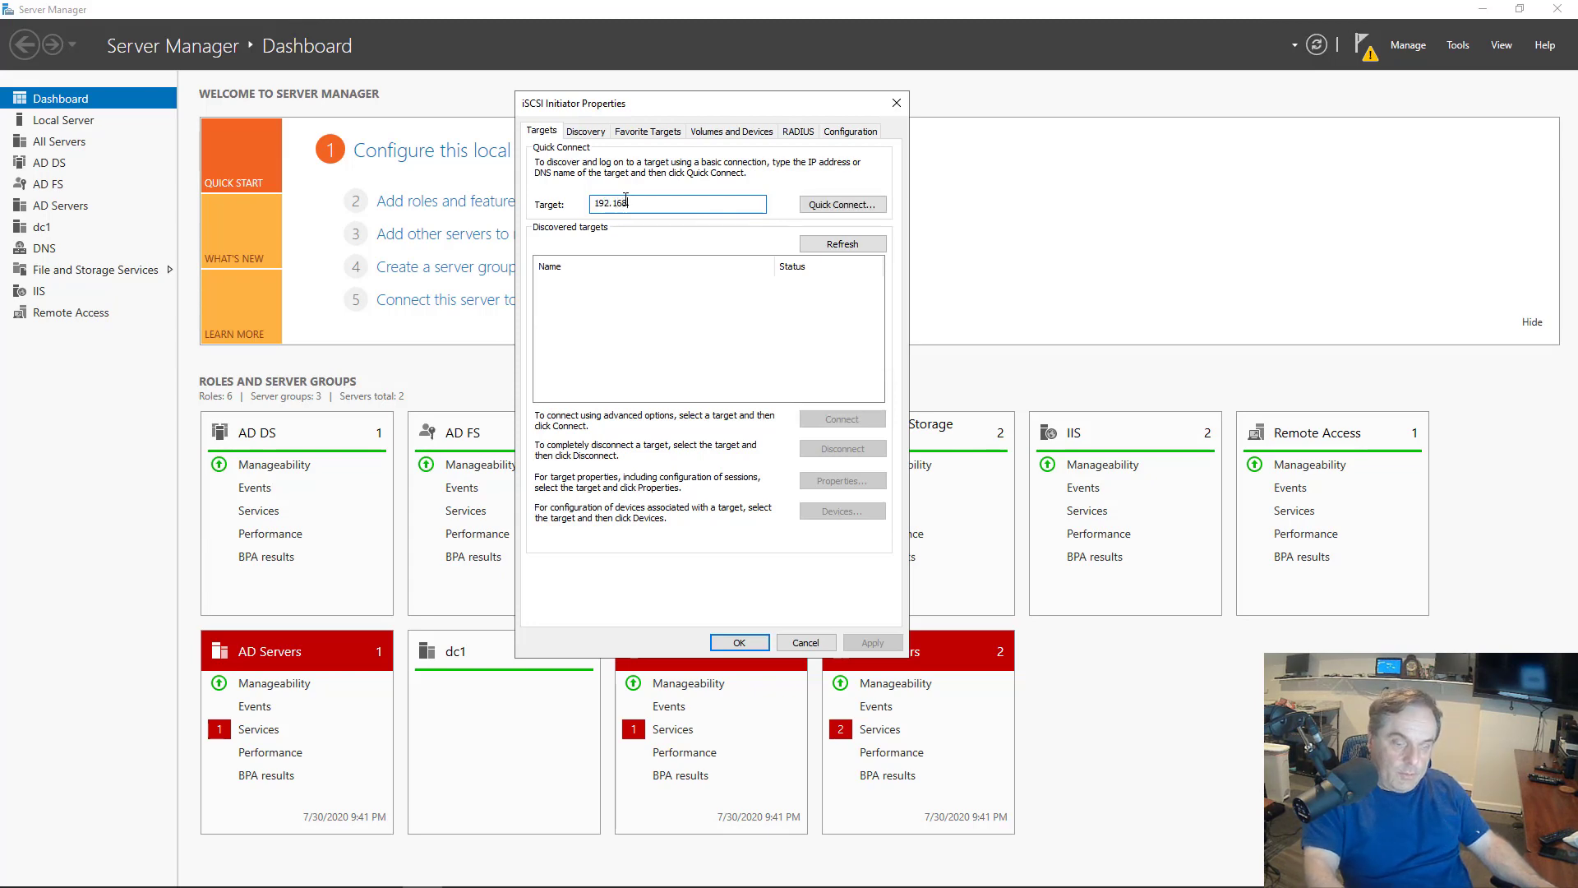
type(".21.2")
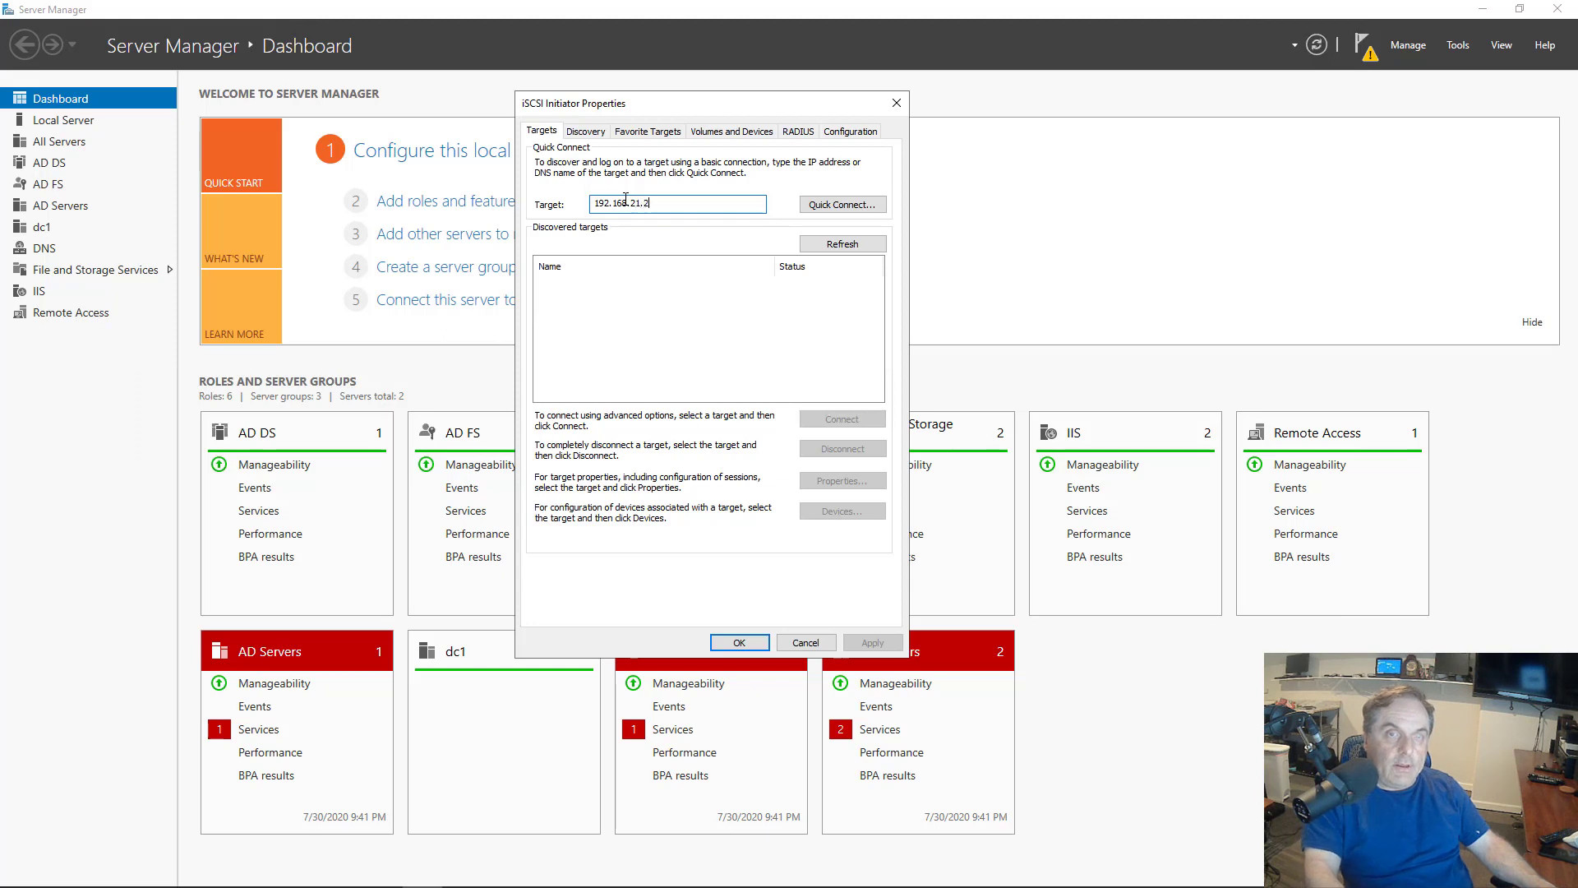
type("4")
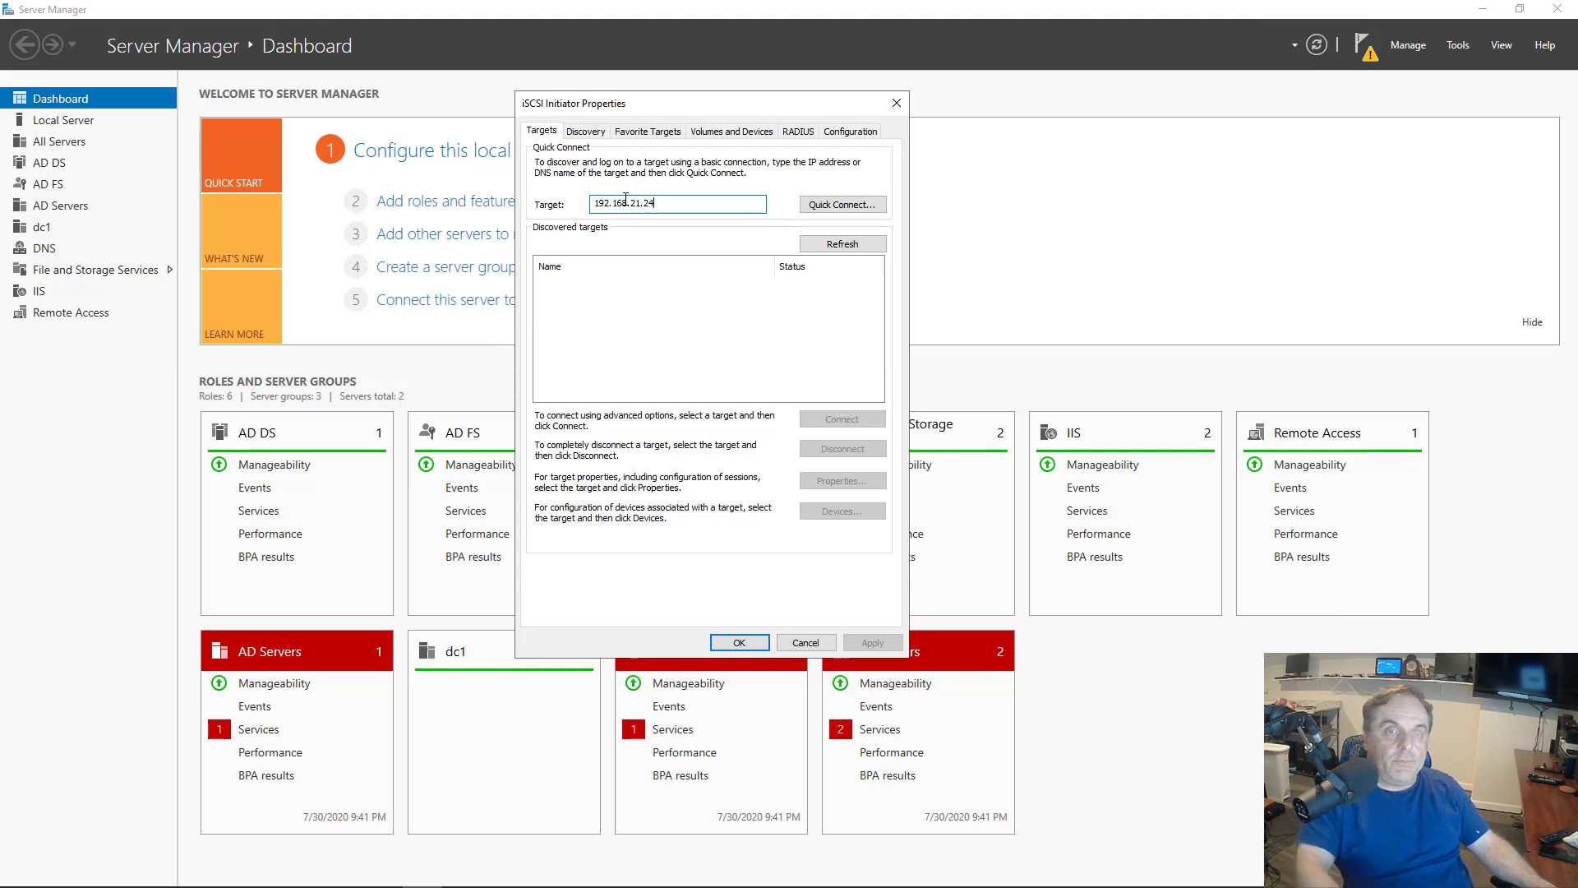
left_click(821, 205)
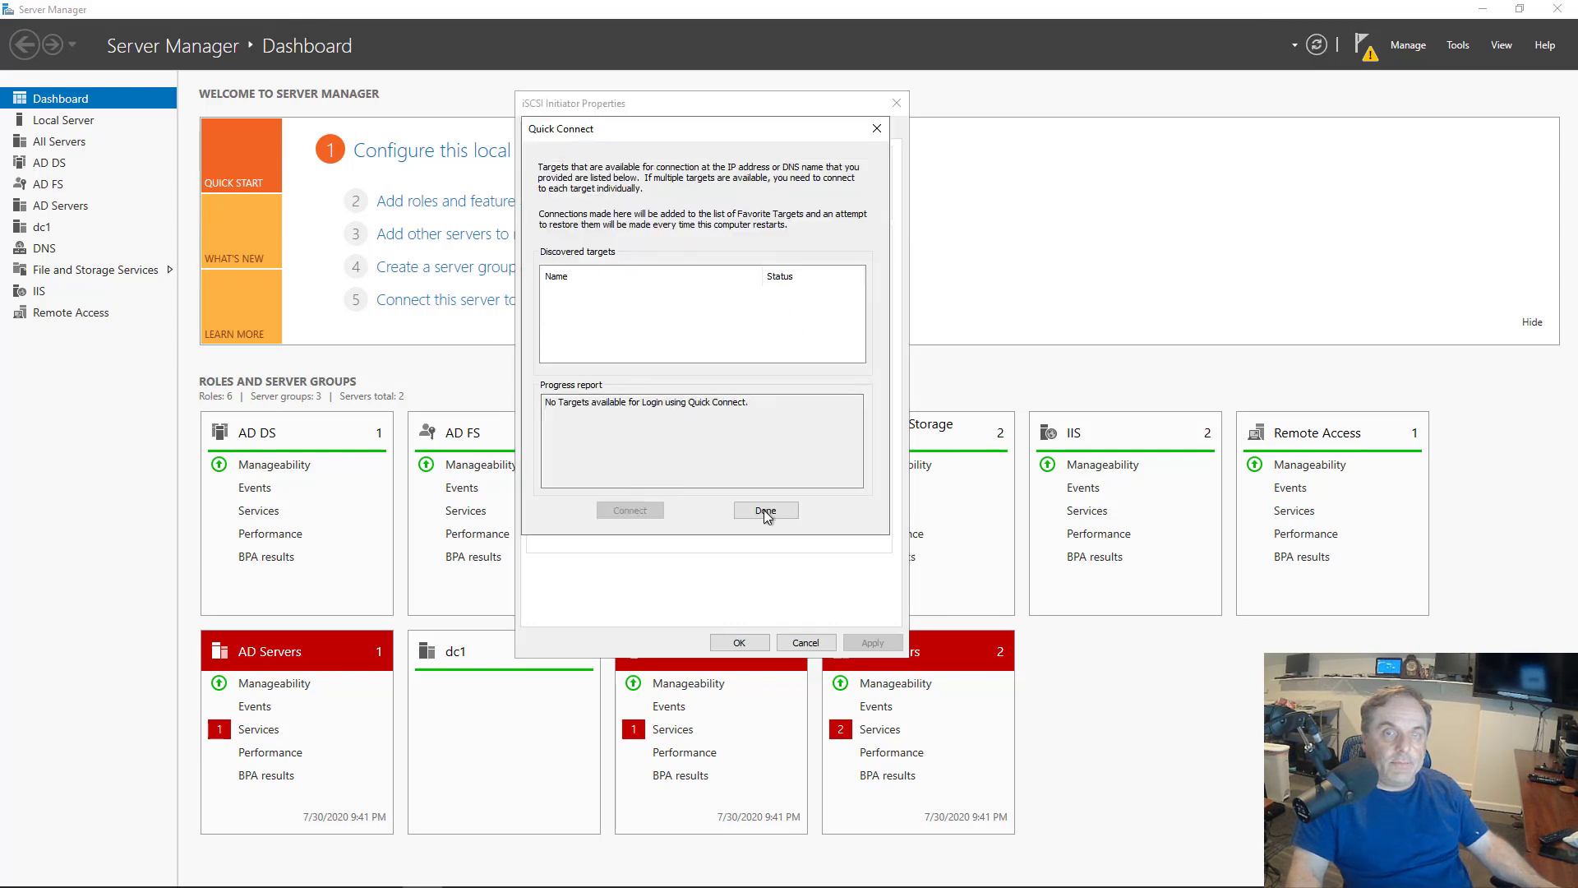
left_click(766, 512)
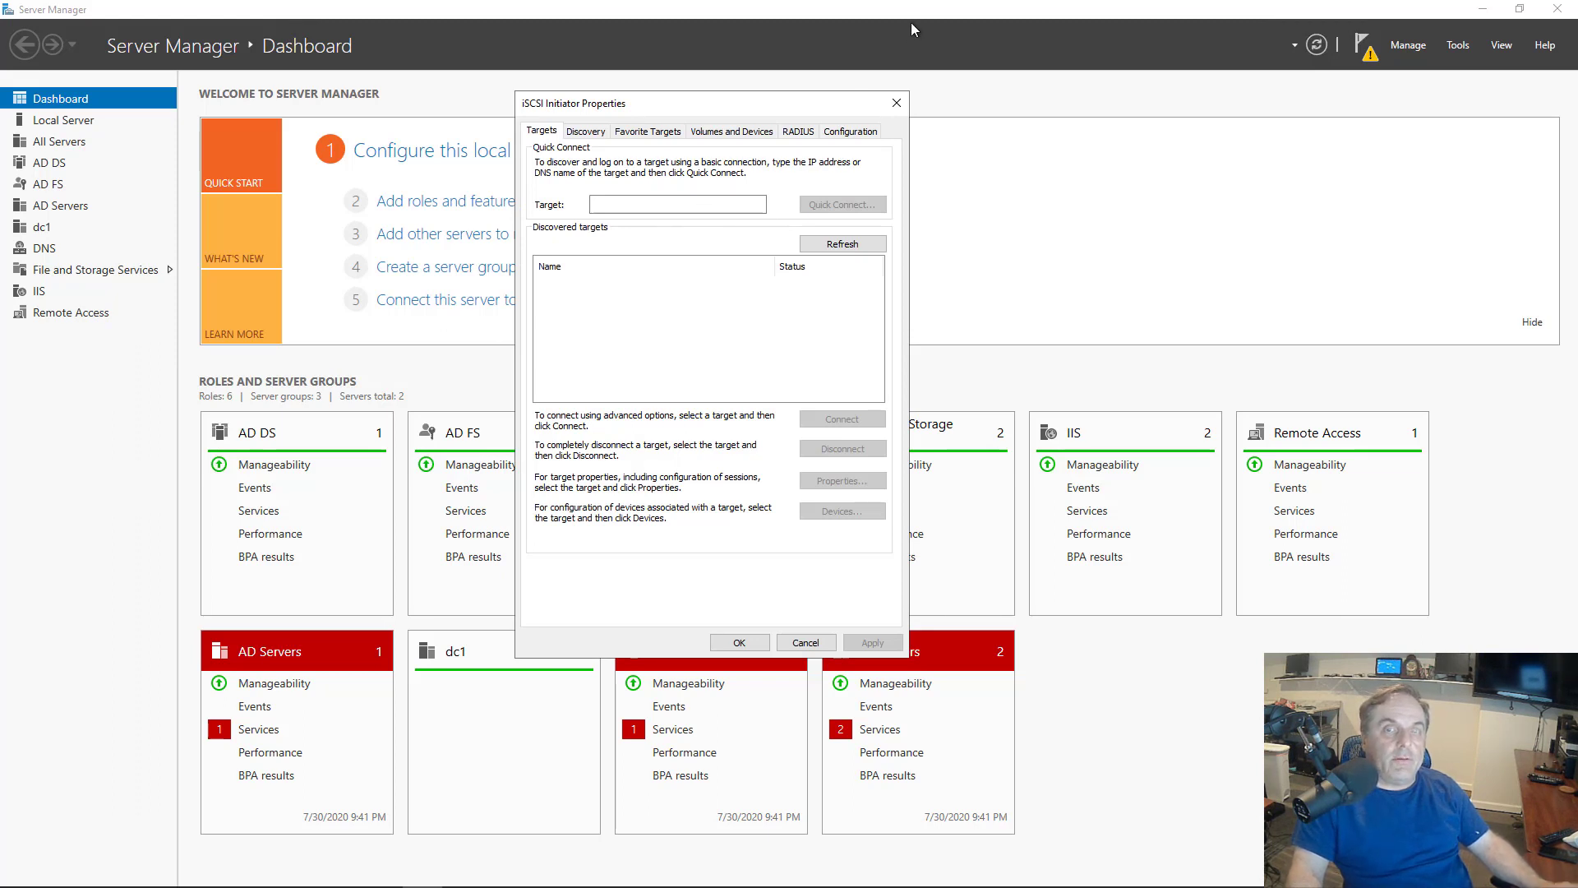
- Switch back to the 192.168.21.24 remote session with the unfinished iSCSI virtual disk wizard
left_click(953, 11)
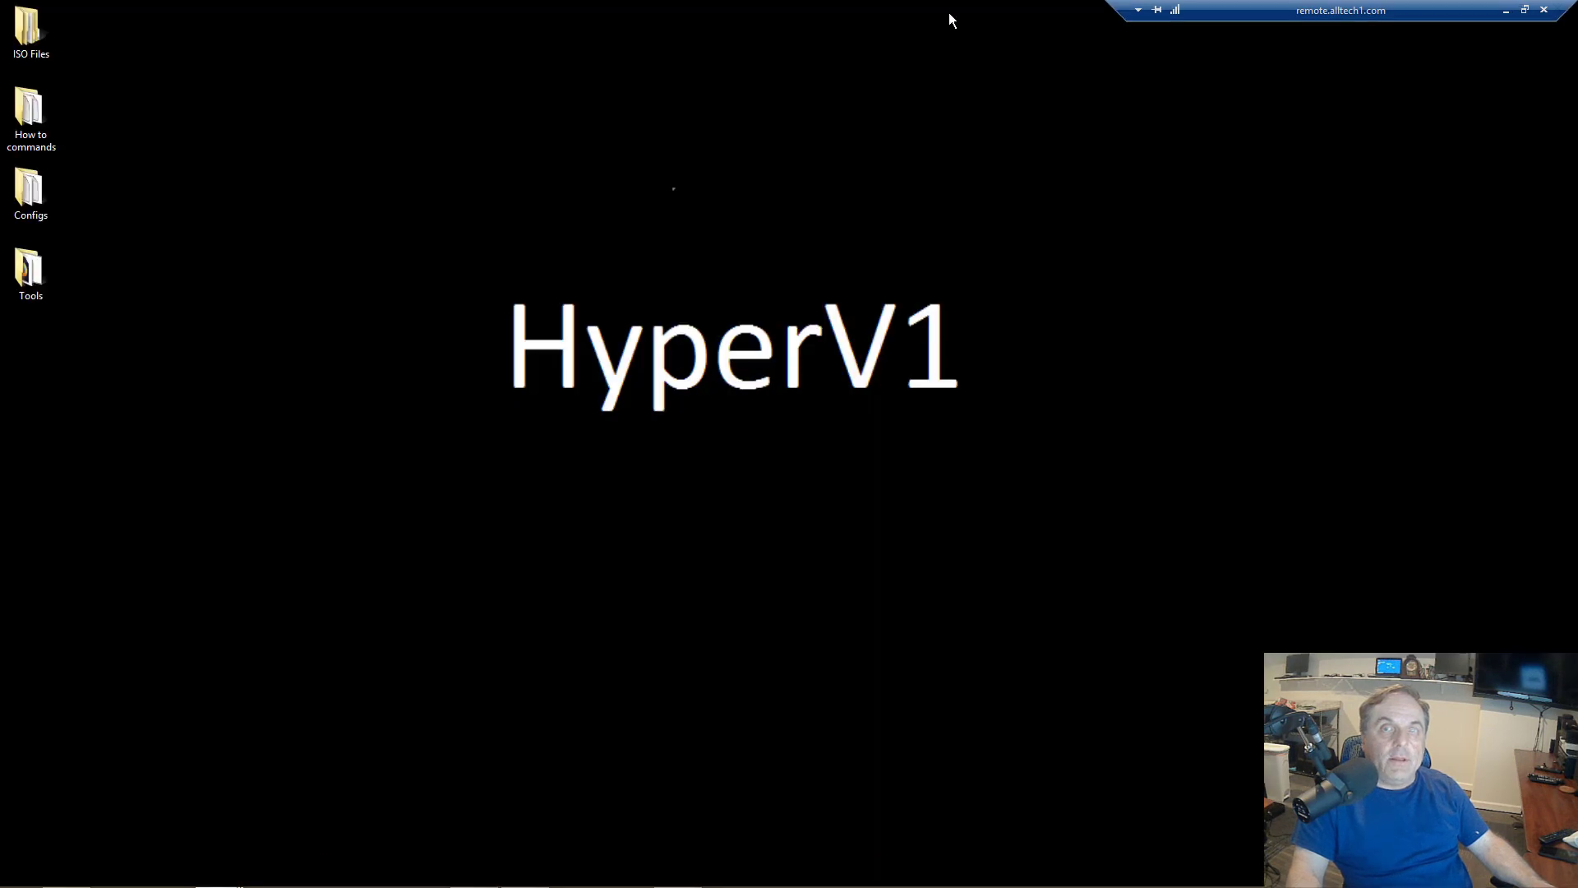
mouse_move(219, 873)
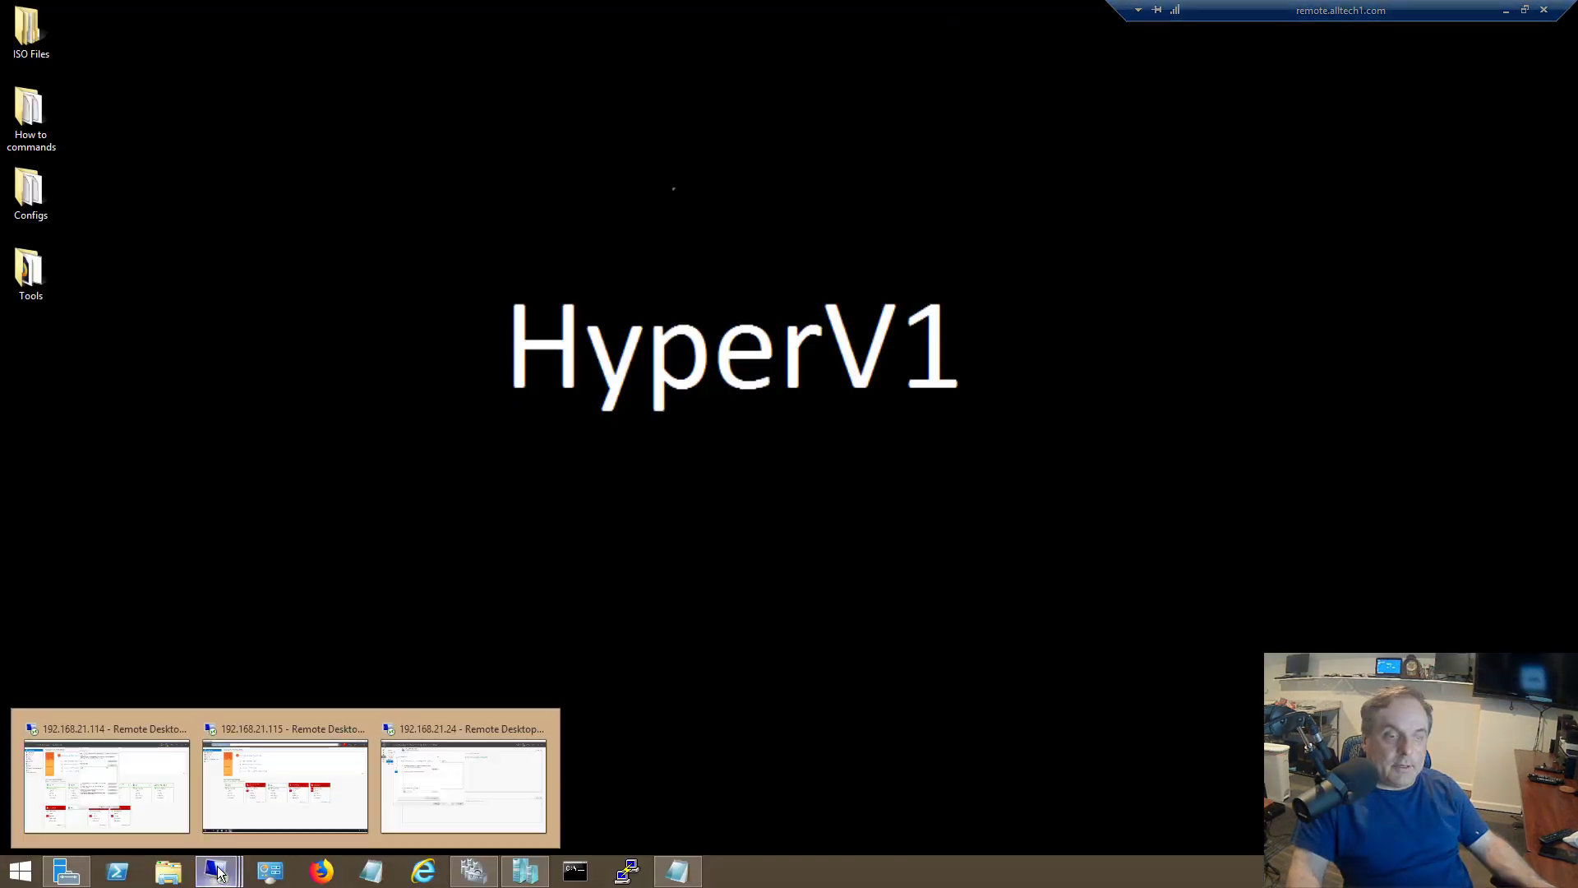
left_click(467, 792)
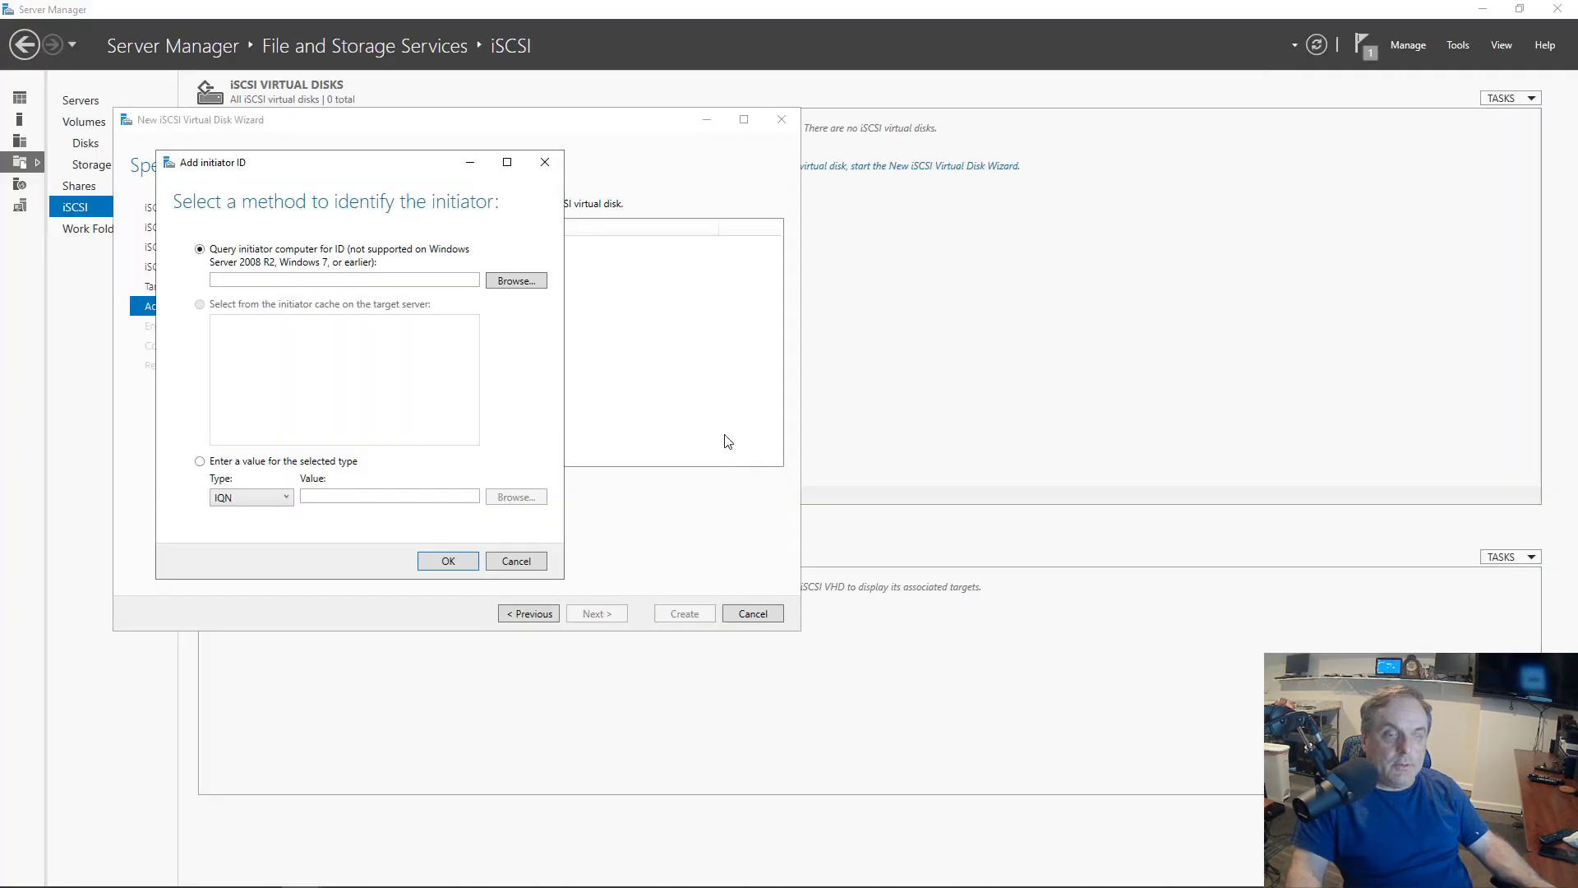
- Add the domain computer "fileserver1" as the allowed initiator by checking its name and querying its ID
left_click(517, 281)
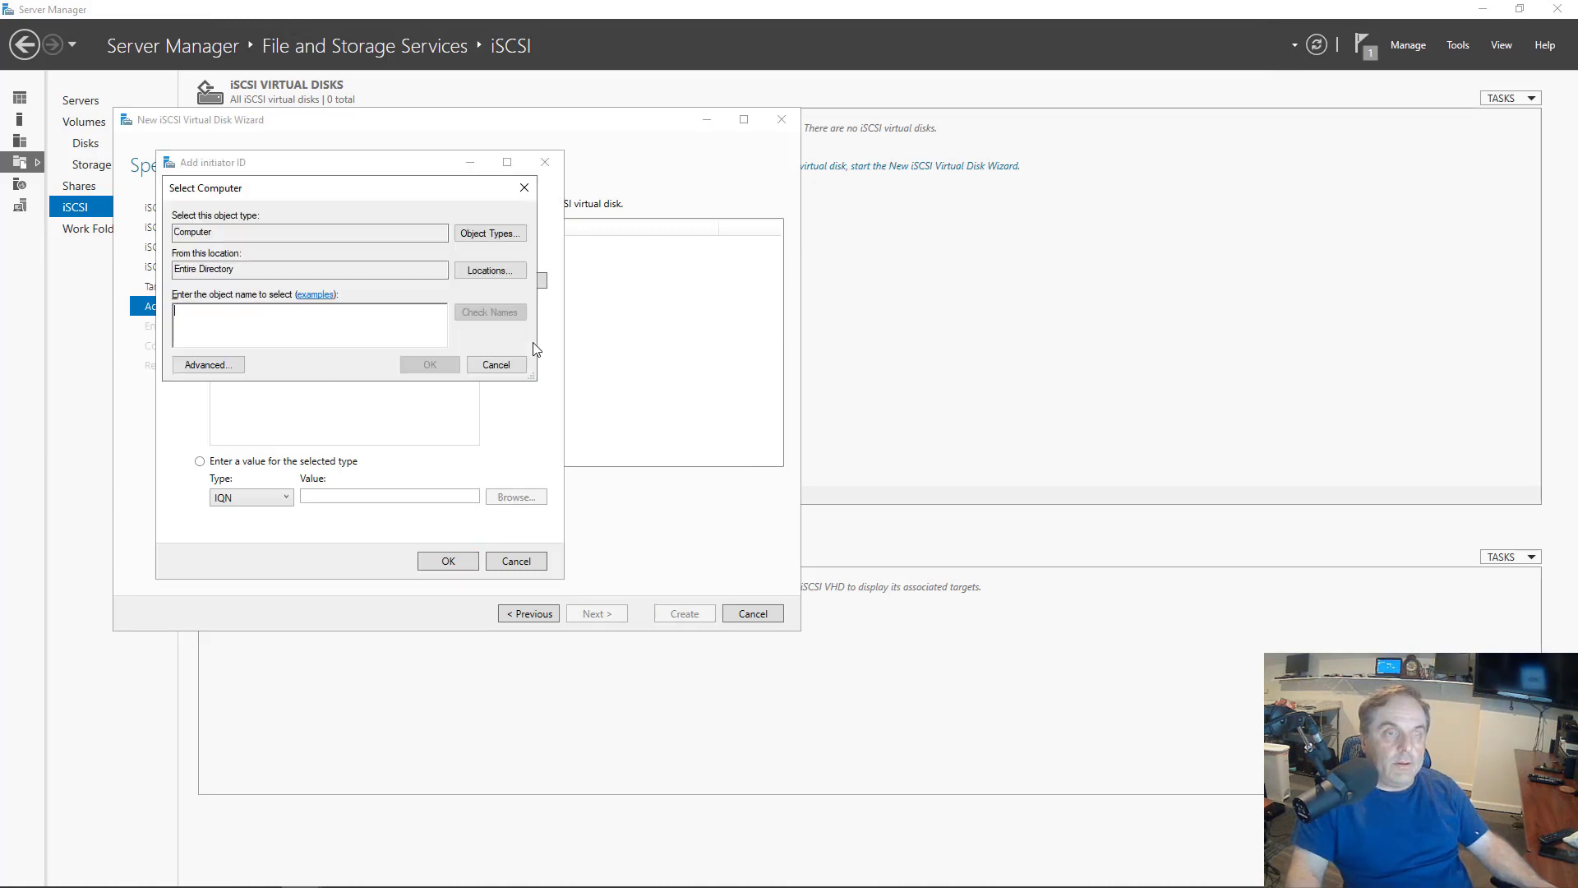
type("fileserve")
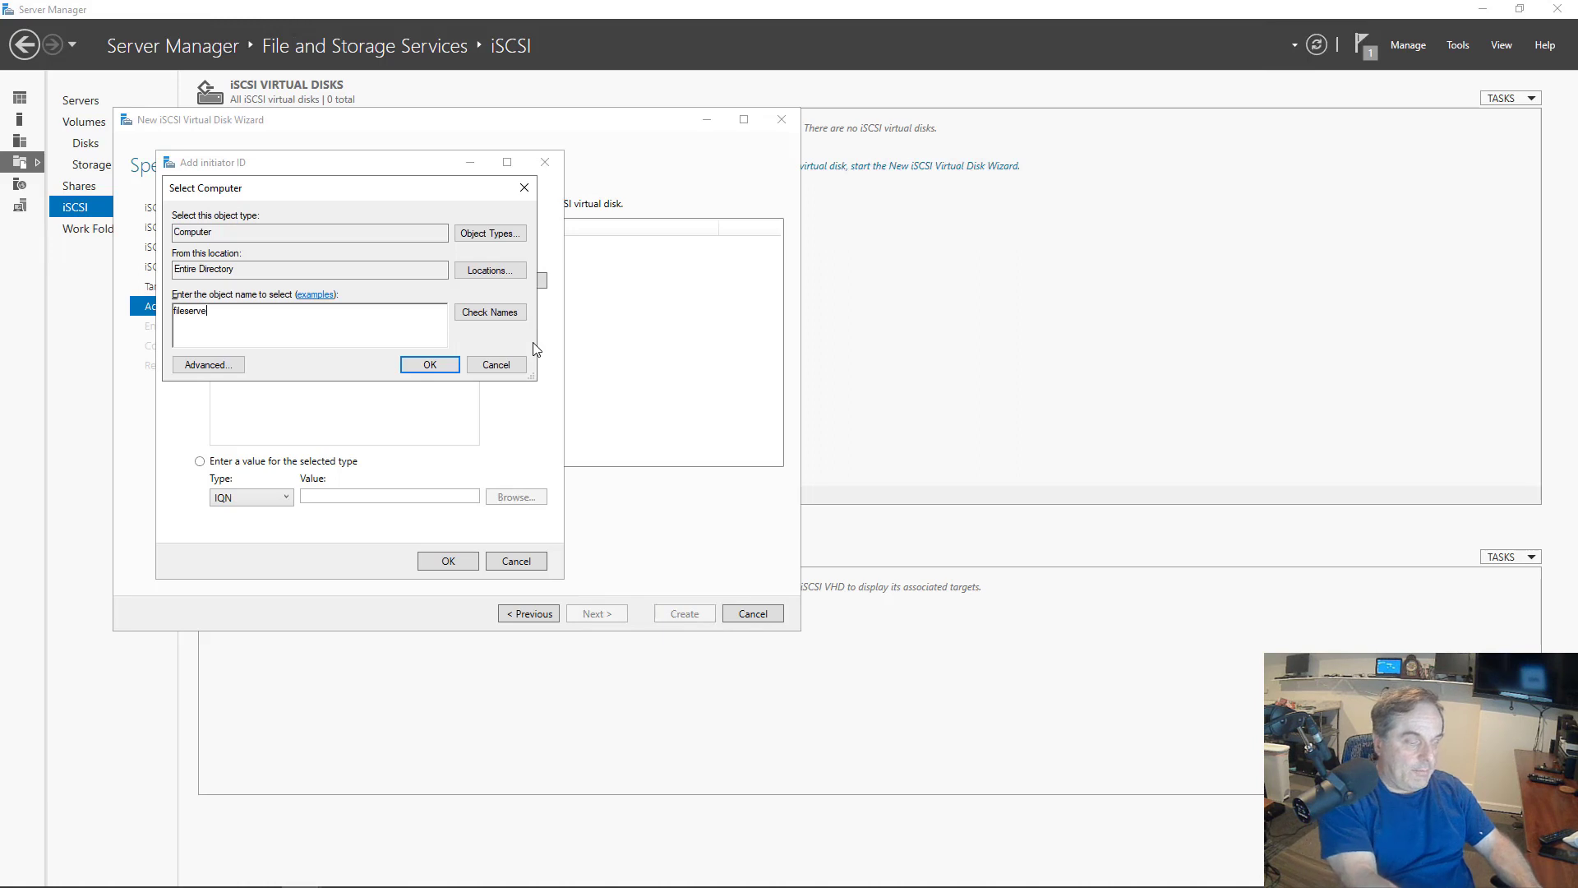
type("r1")
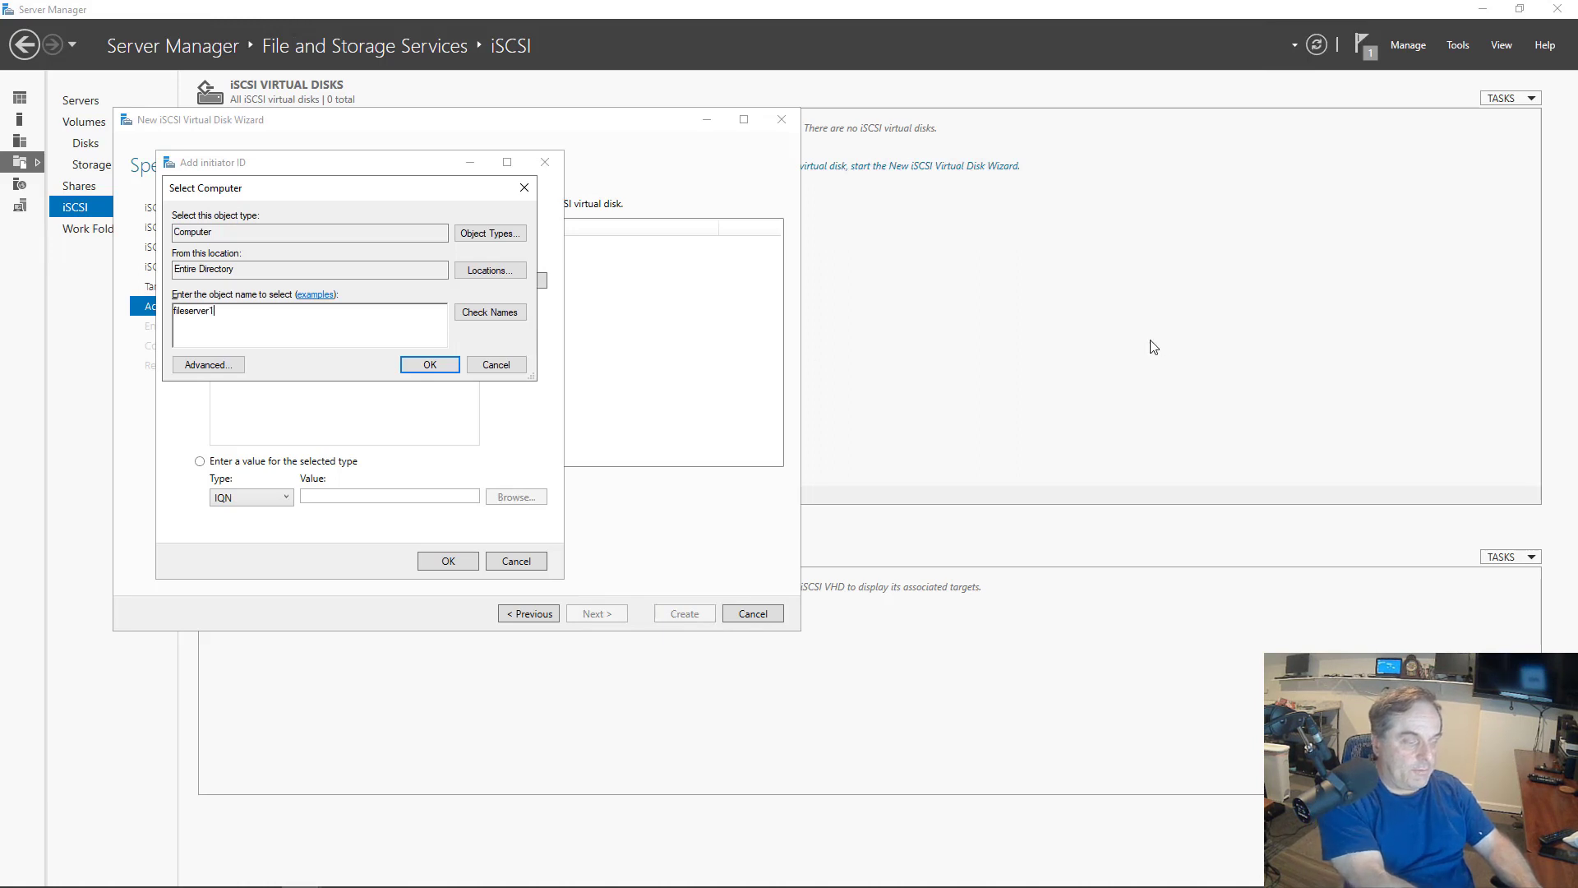
left_click(490, 312)
left_click(434, 364)
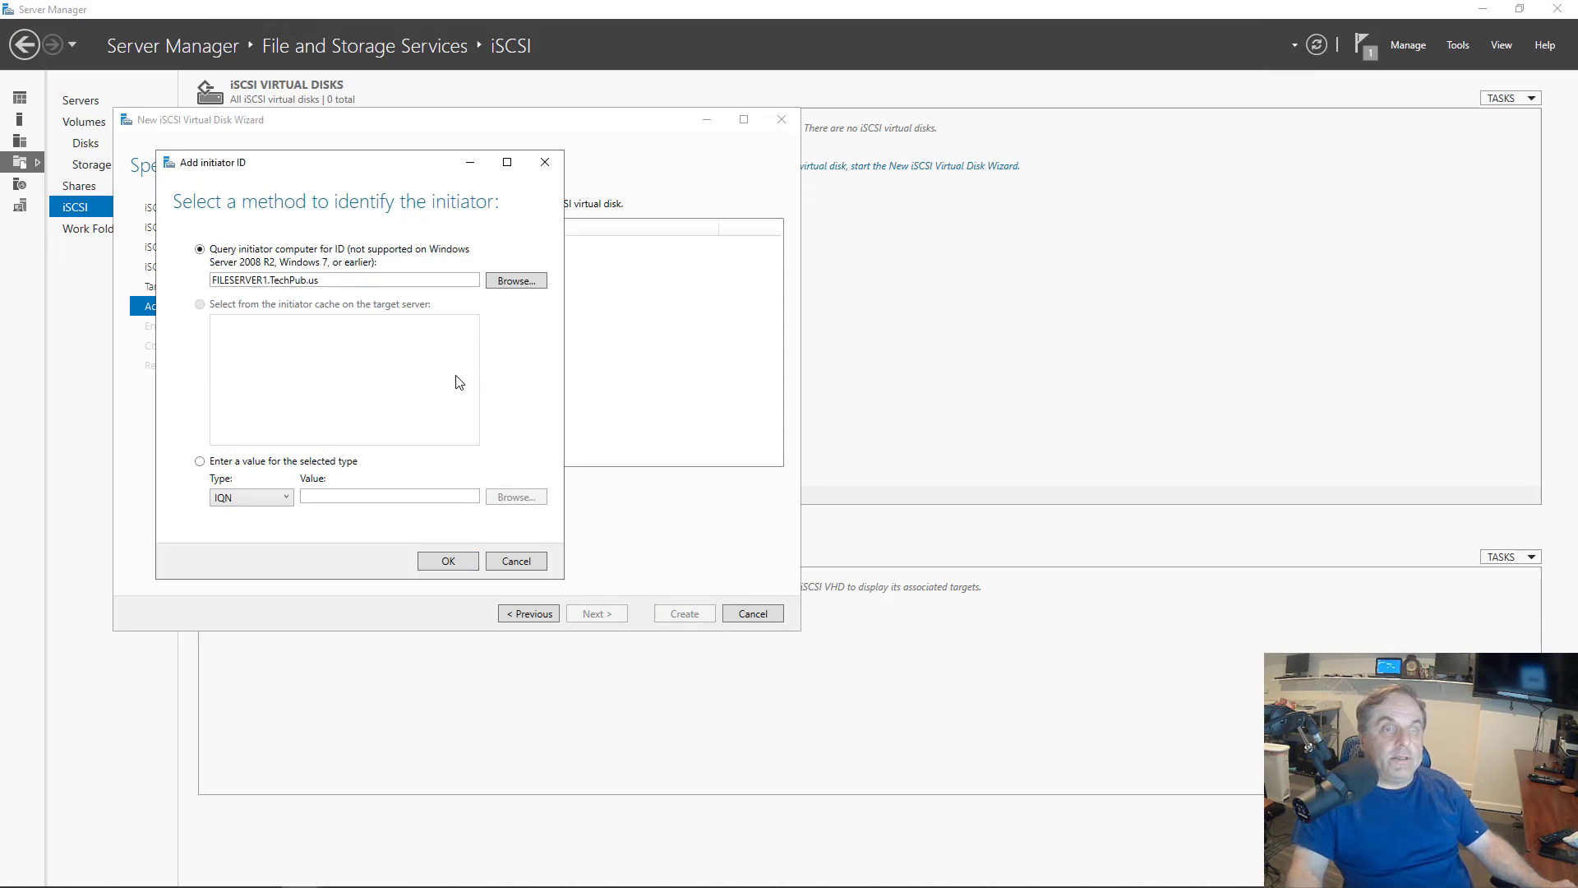
left_click(445, 562)
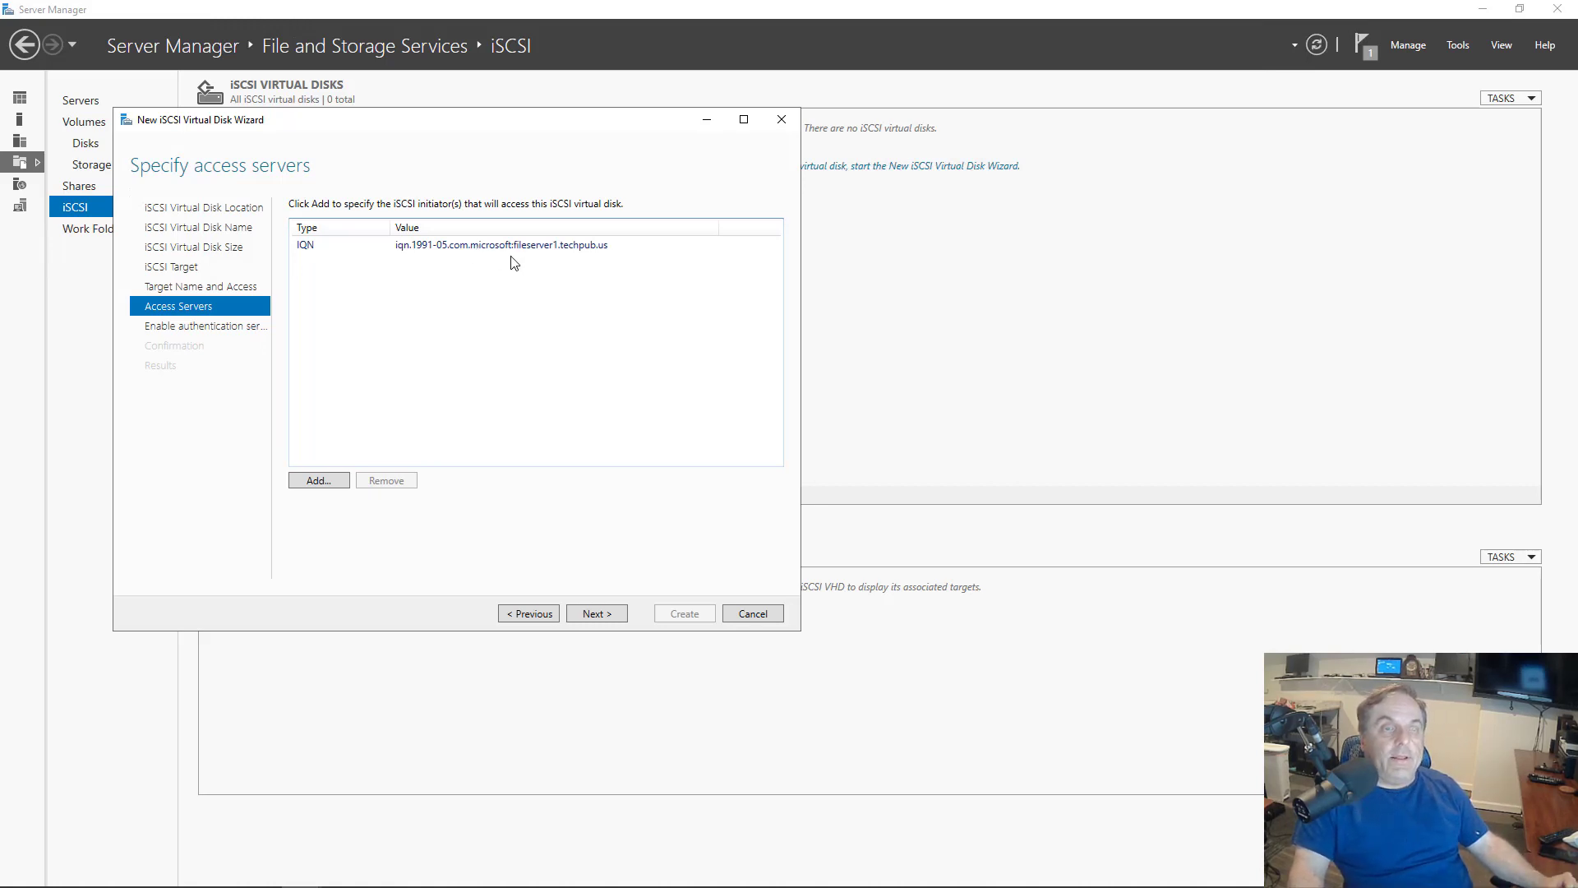
- Leave CHAP and reverse CHAP disabled, create the iSCSI virtual disk and close the wizard
left_click(594, 616)
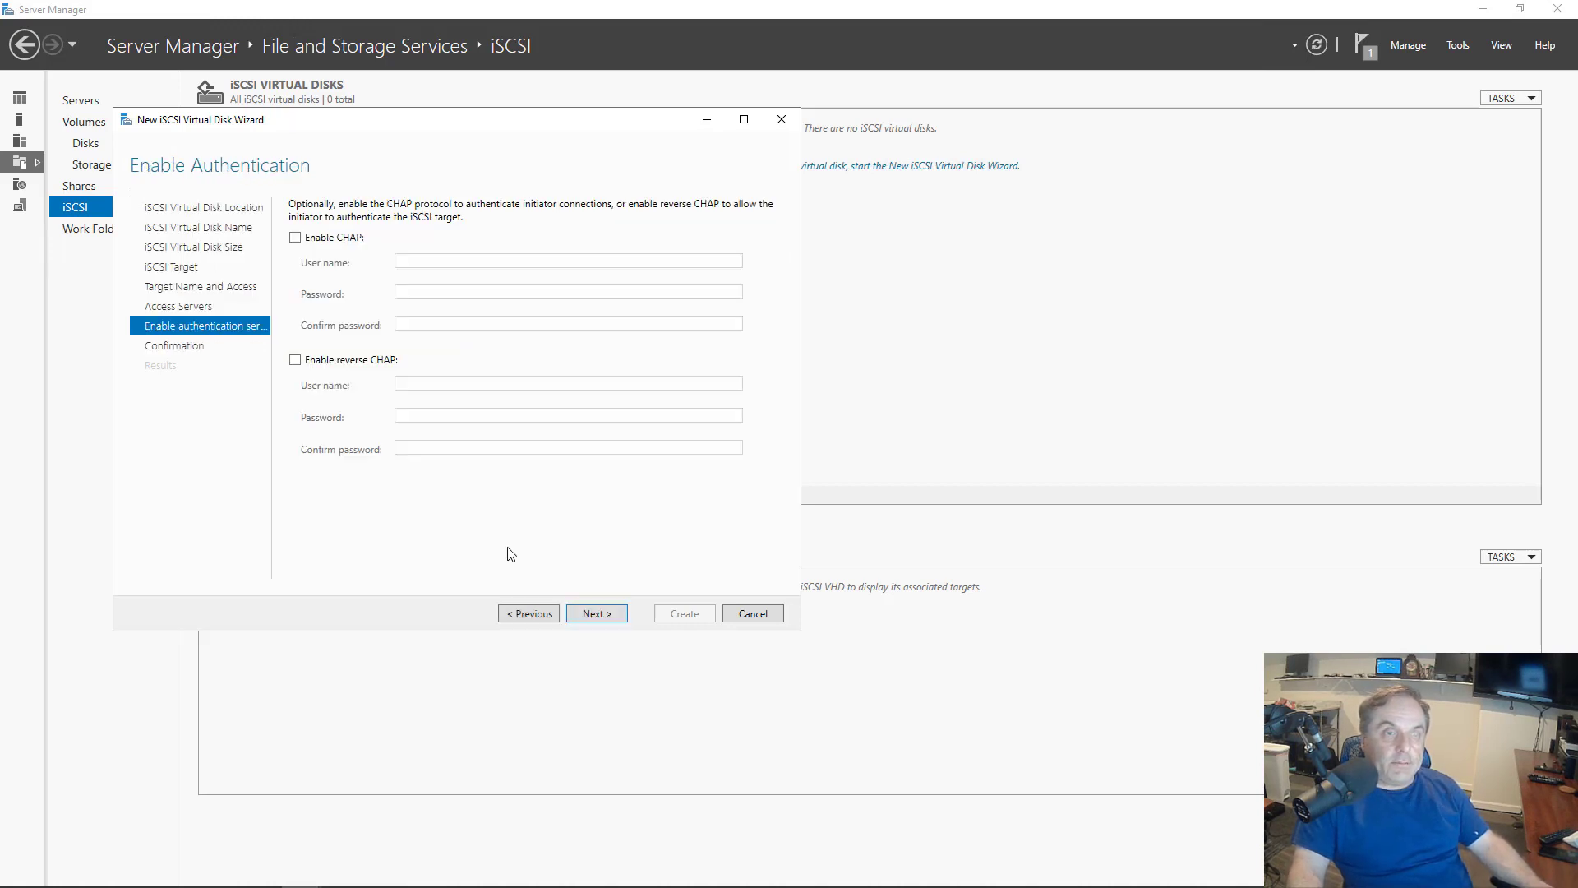
left_click(597, 616)
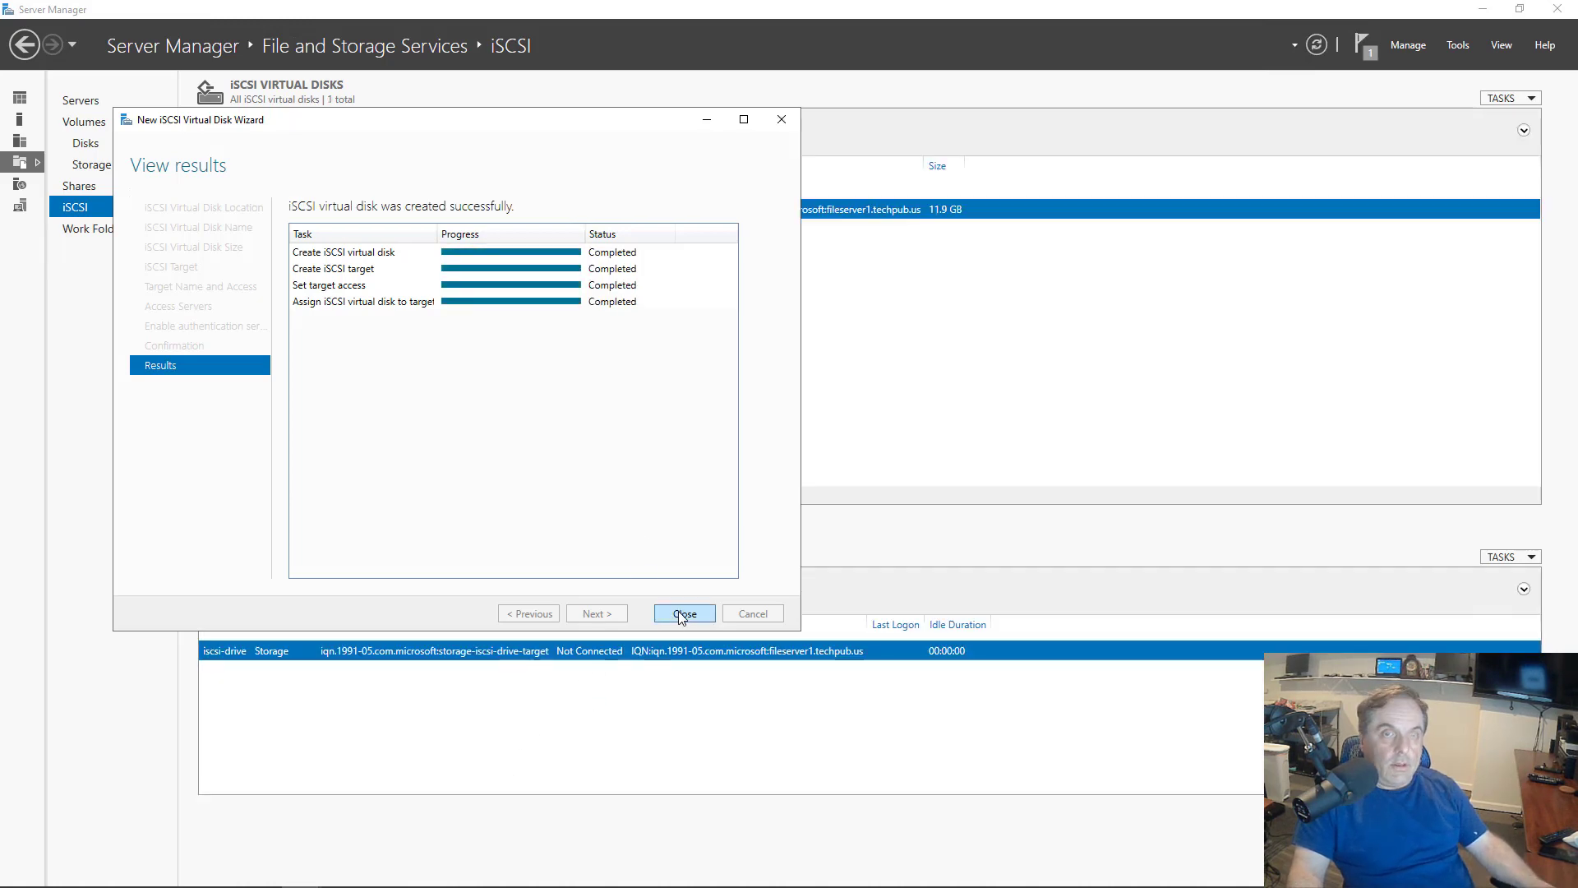
left_click(683, 615)
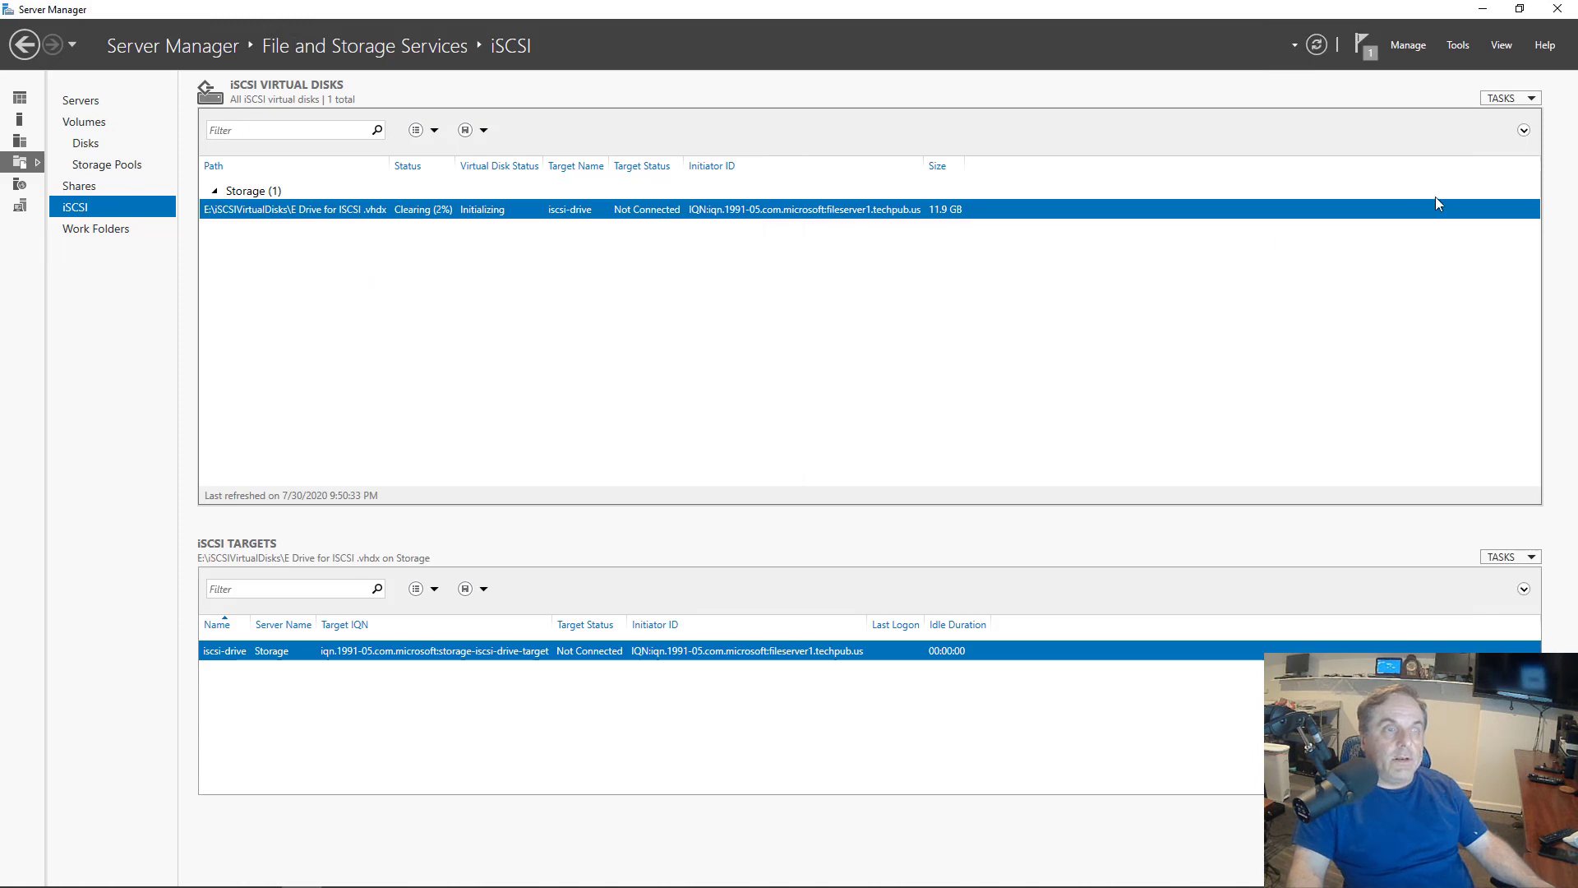
- Start another iSCSI virtual disk in a maximized wizard and set its custom storage path to F:\ISCSI
left_click(1519, 100)
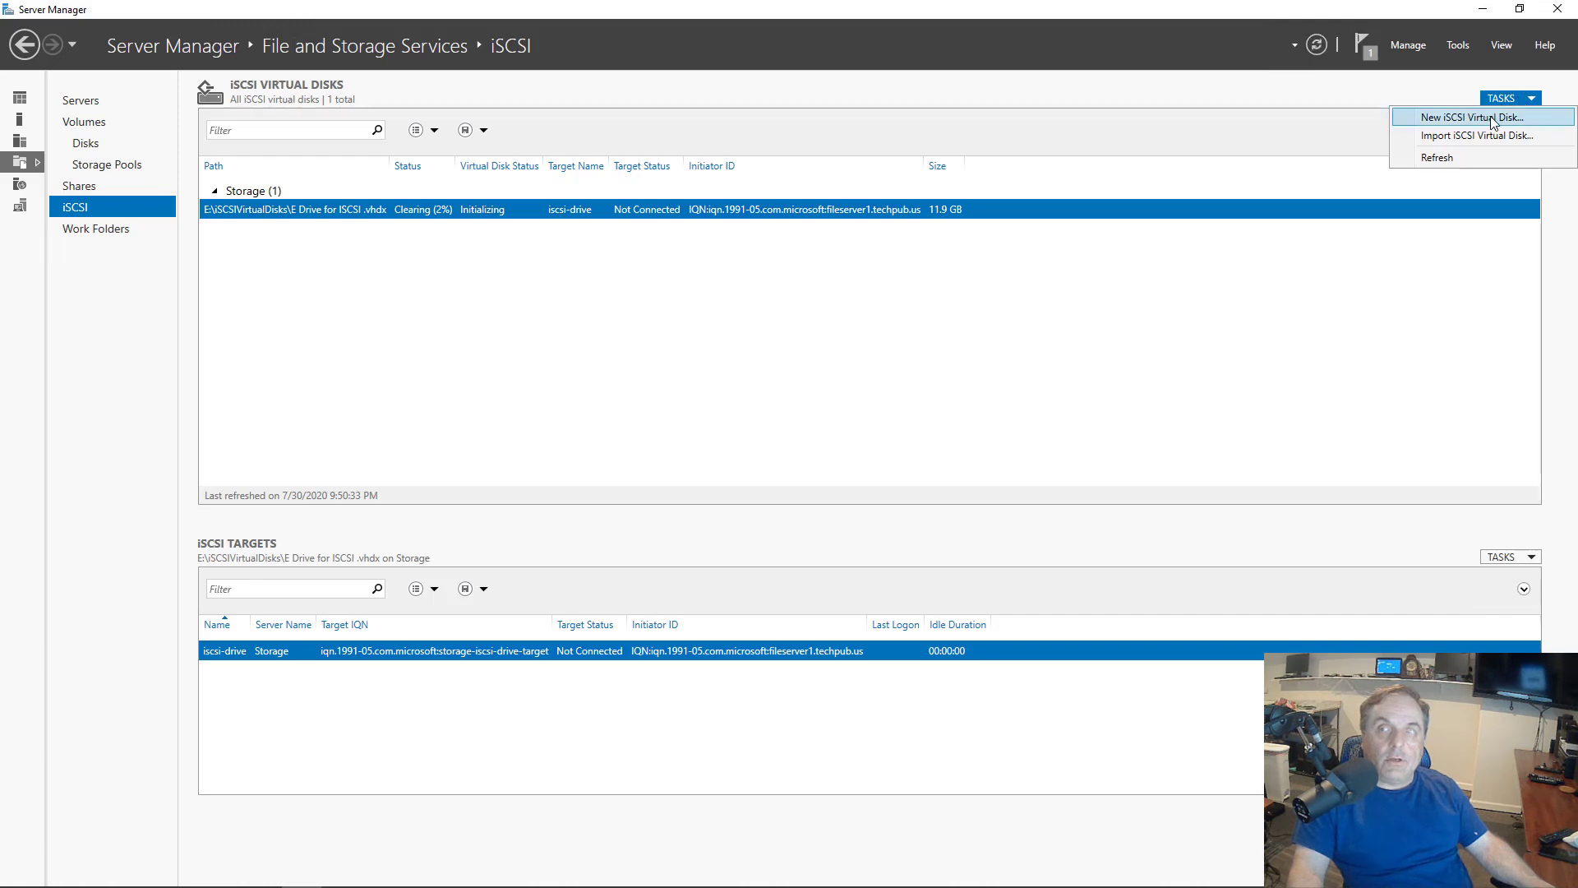
left_click(1492, 118)
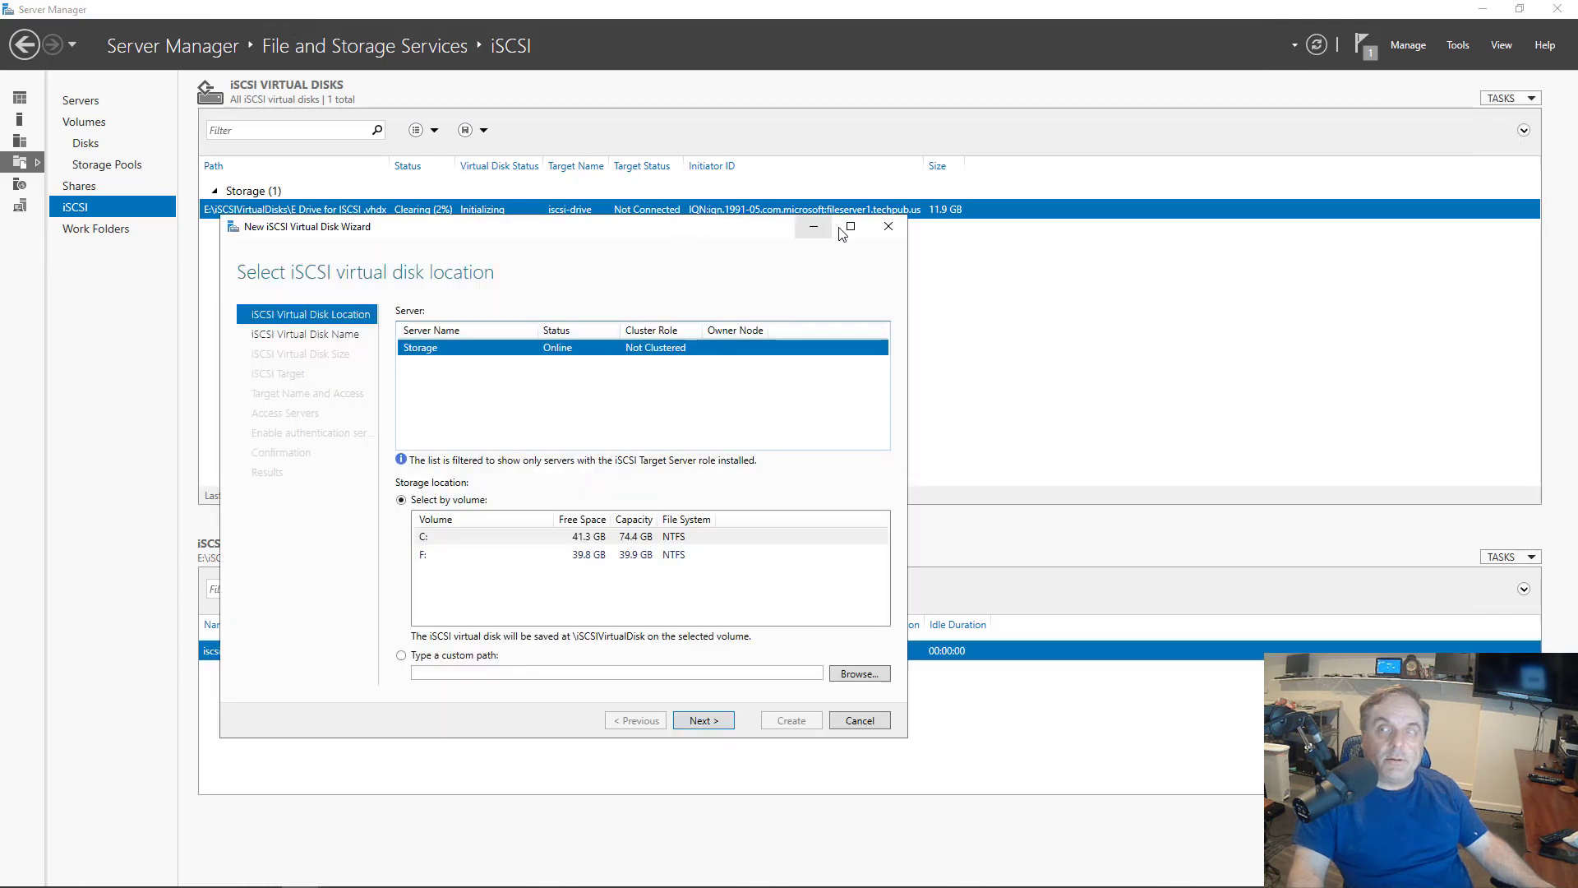
left_click(850, 226)
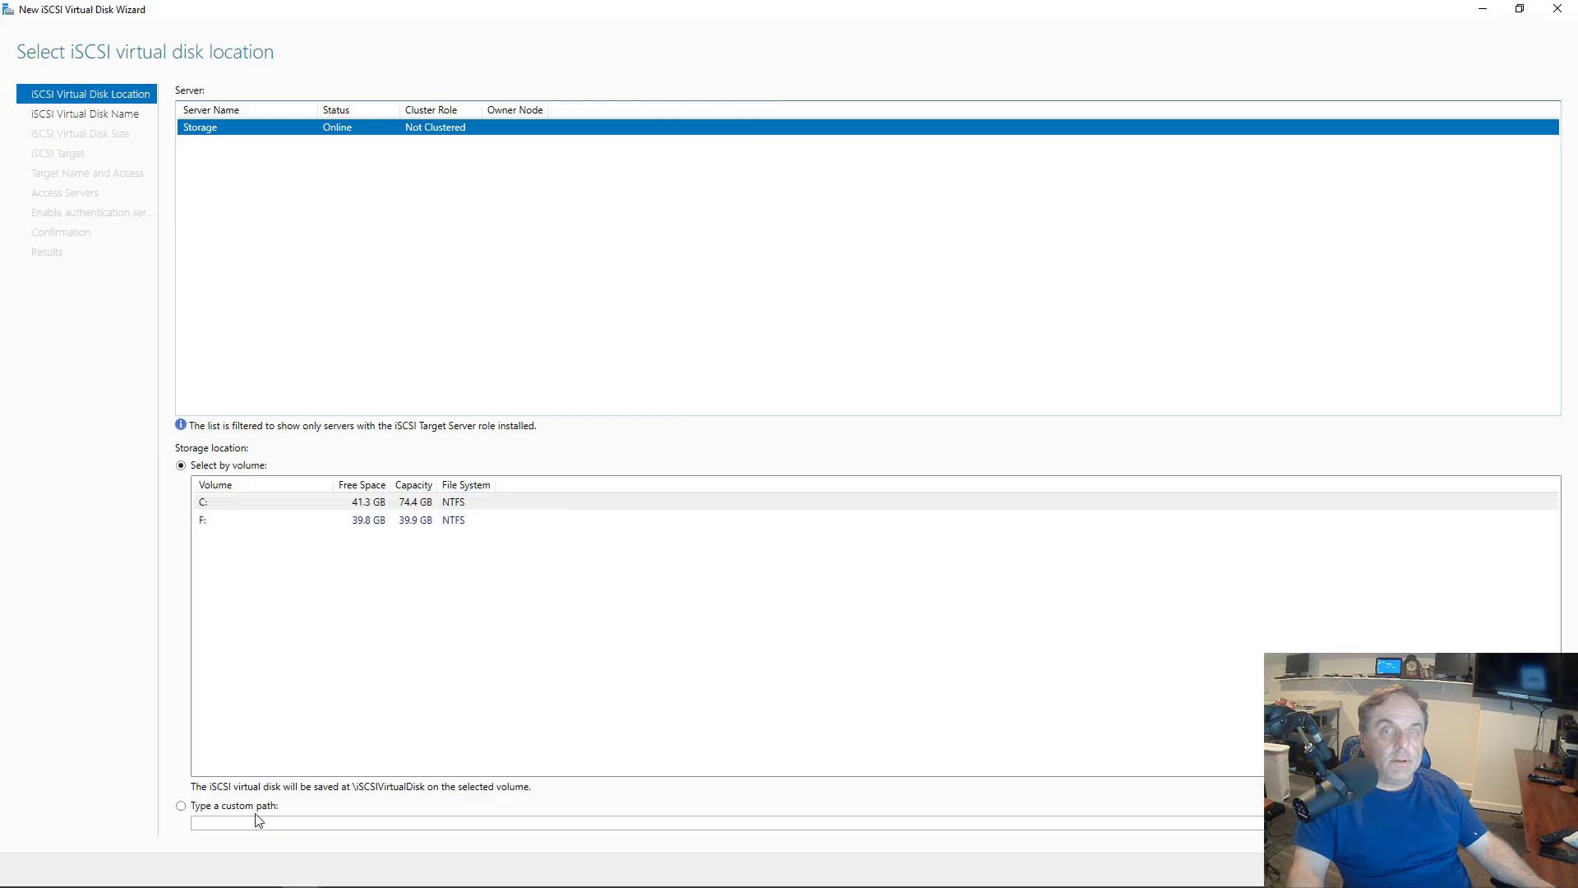
left_click(254, 822)
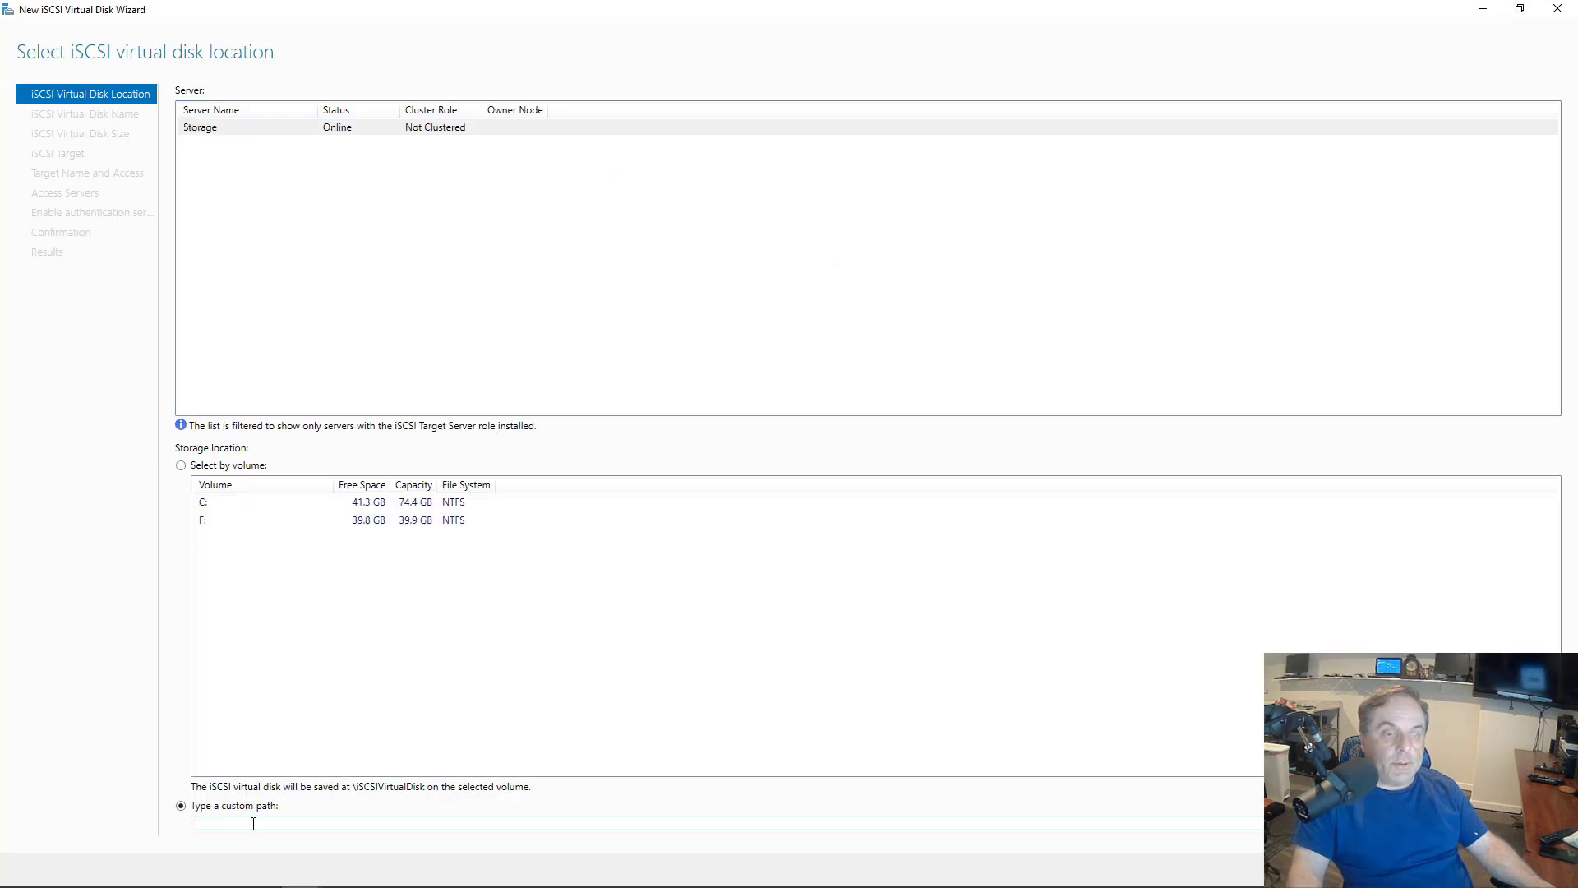
left_click(1512, 823)
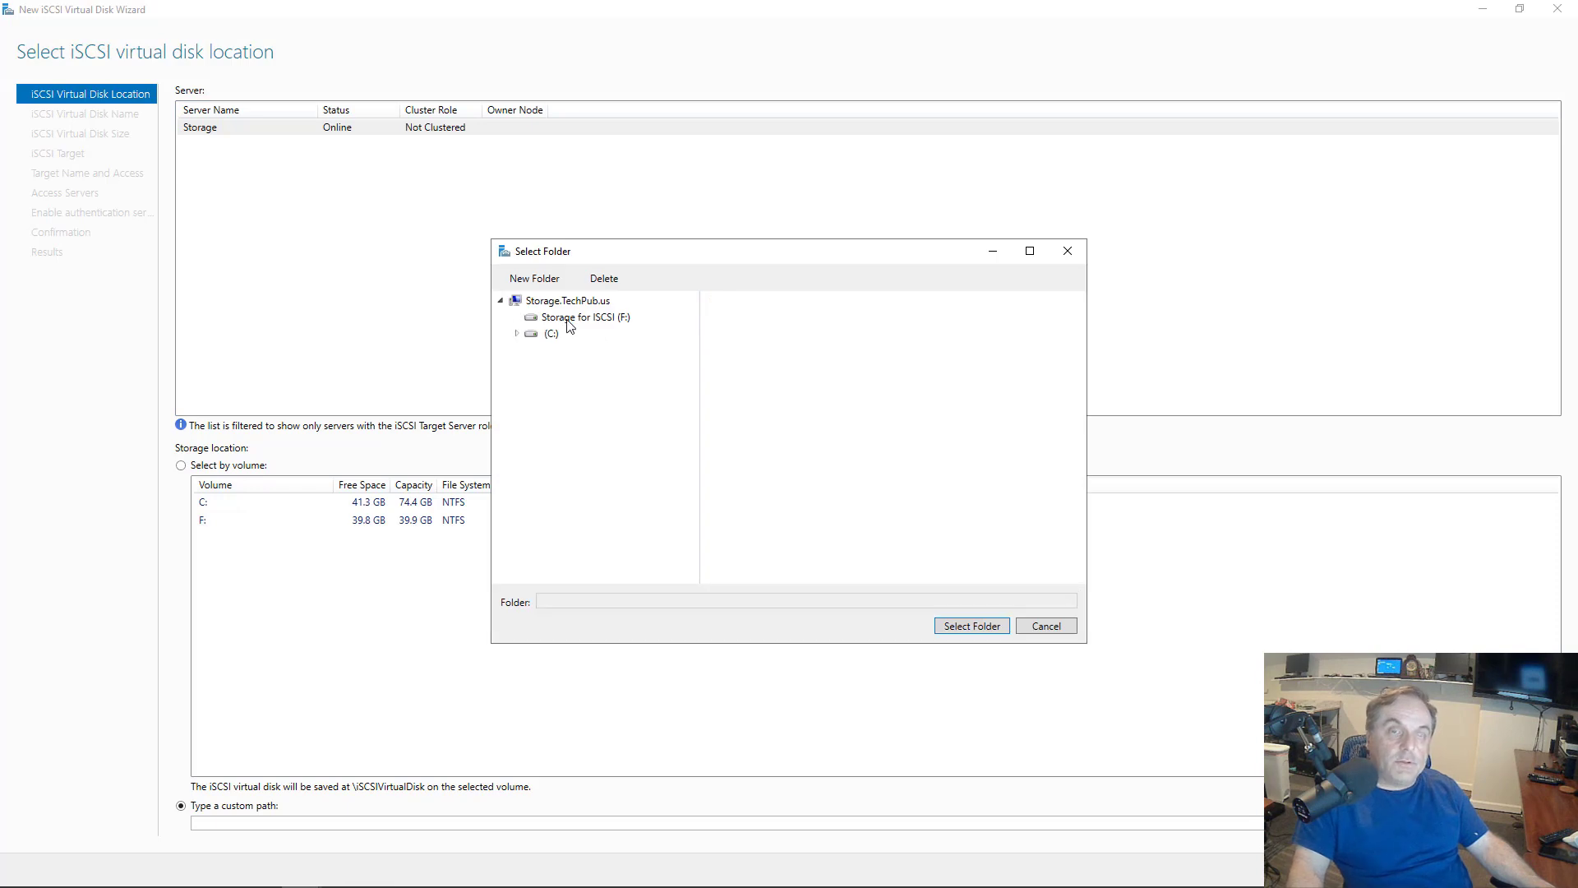
left_click(570, 321)
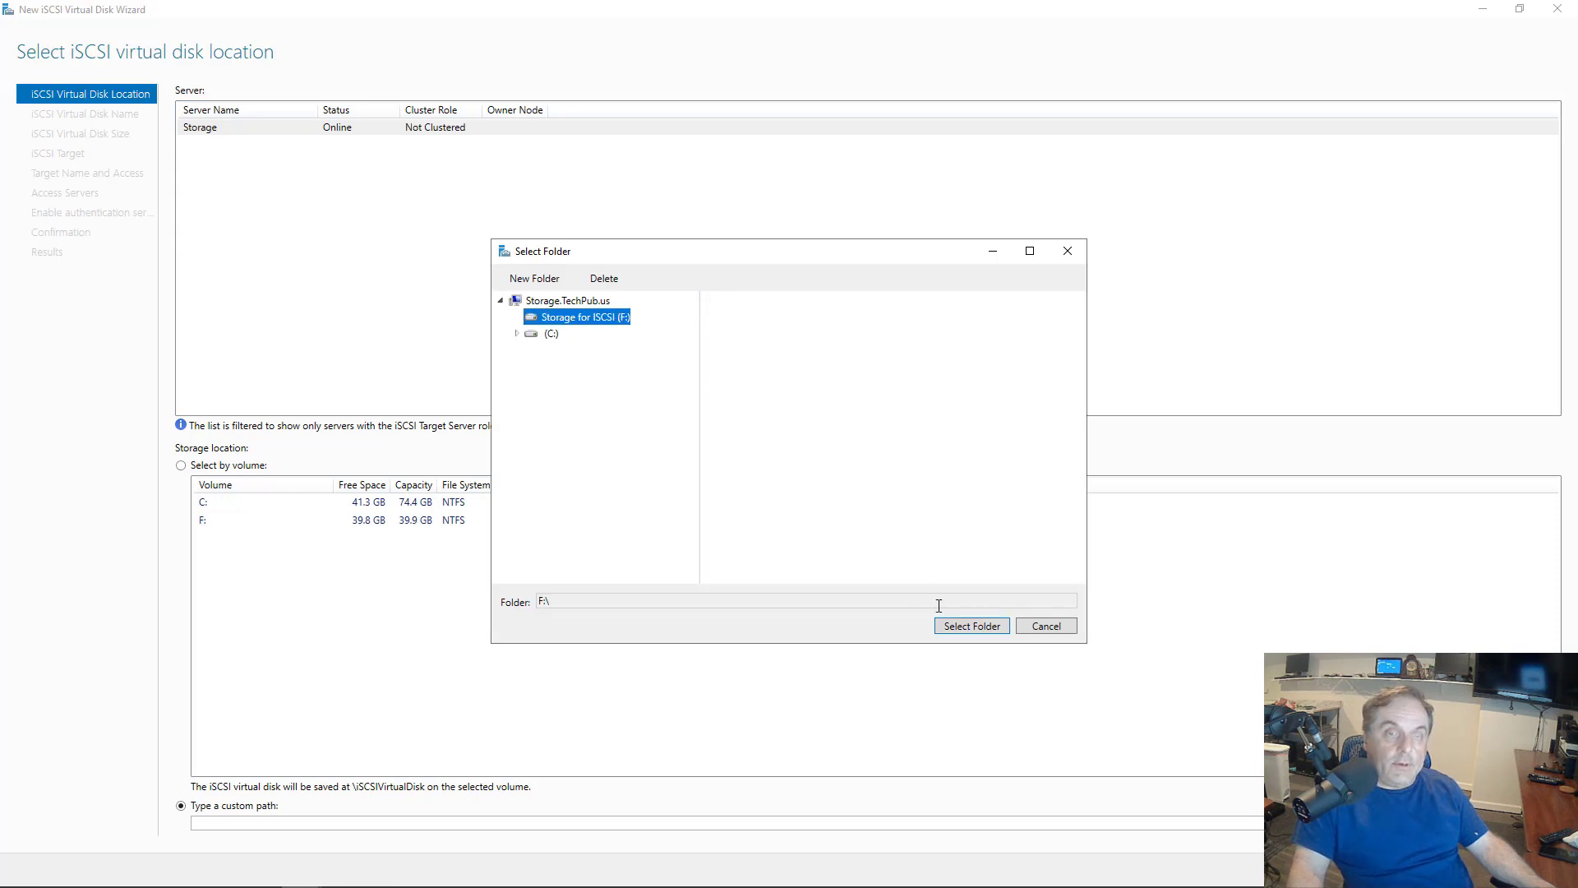
left_click(951, 628)
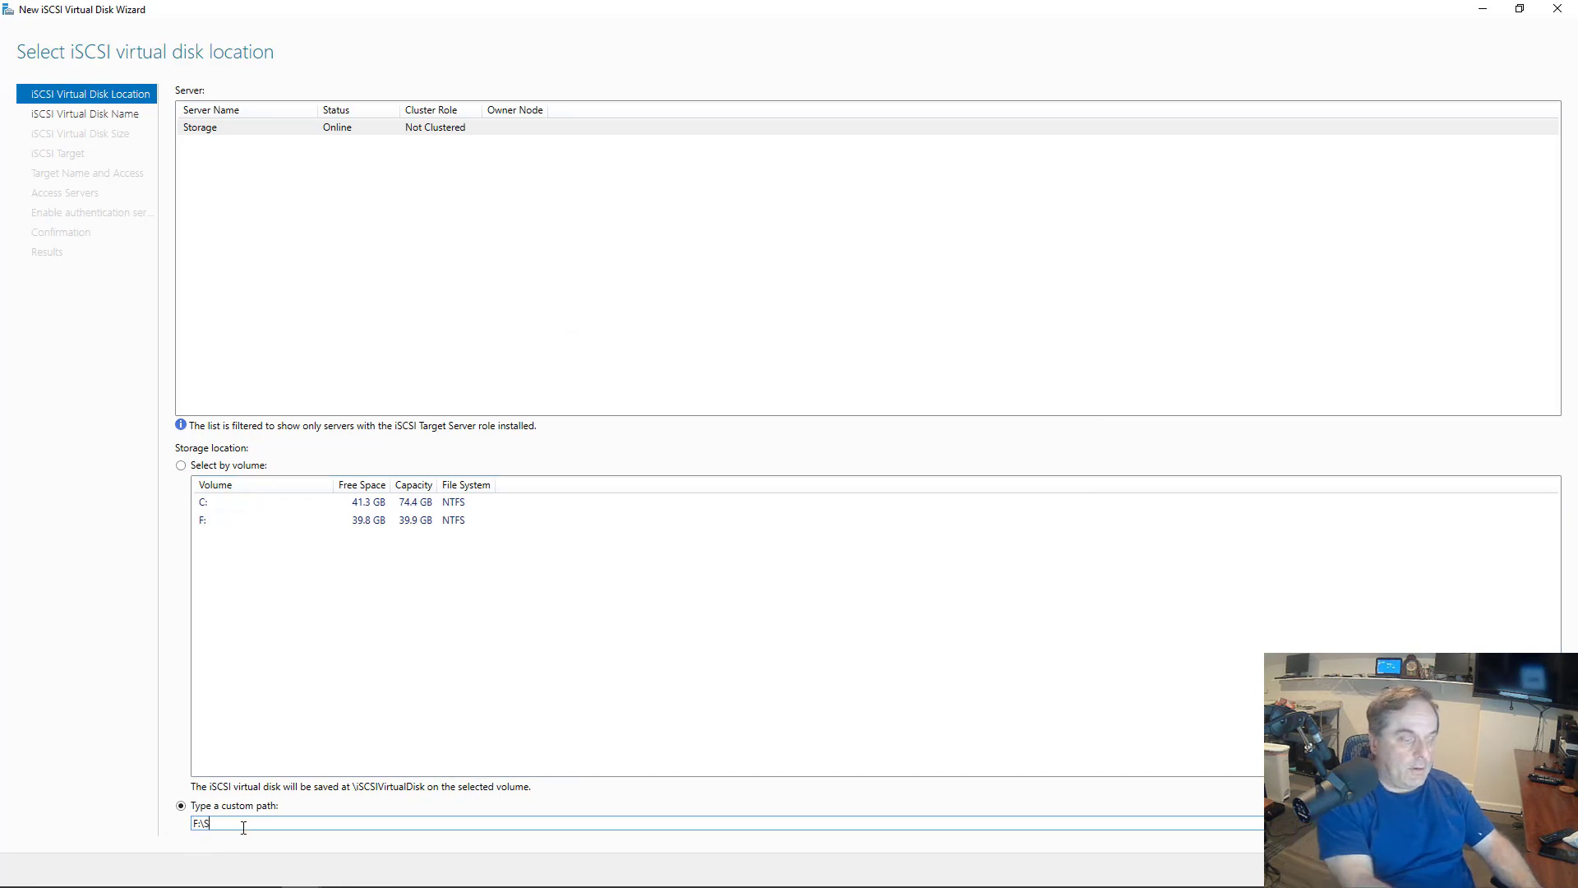
type("iSCSI")
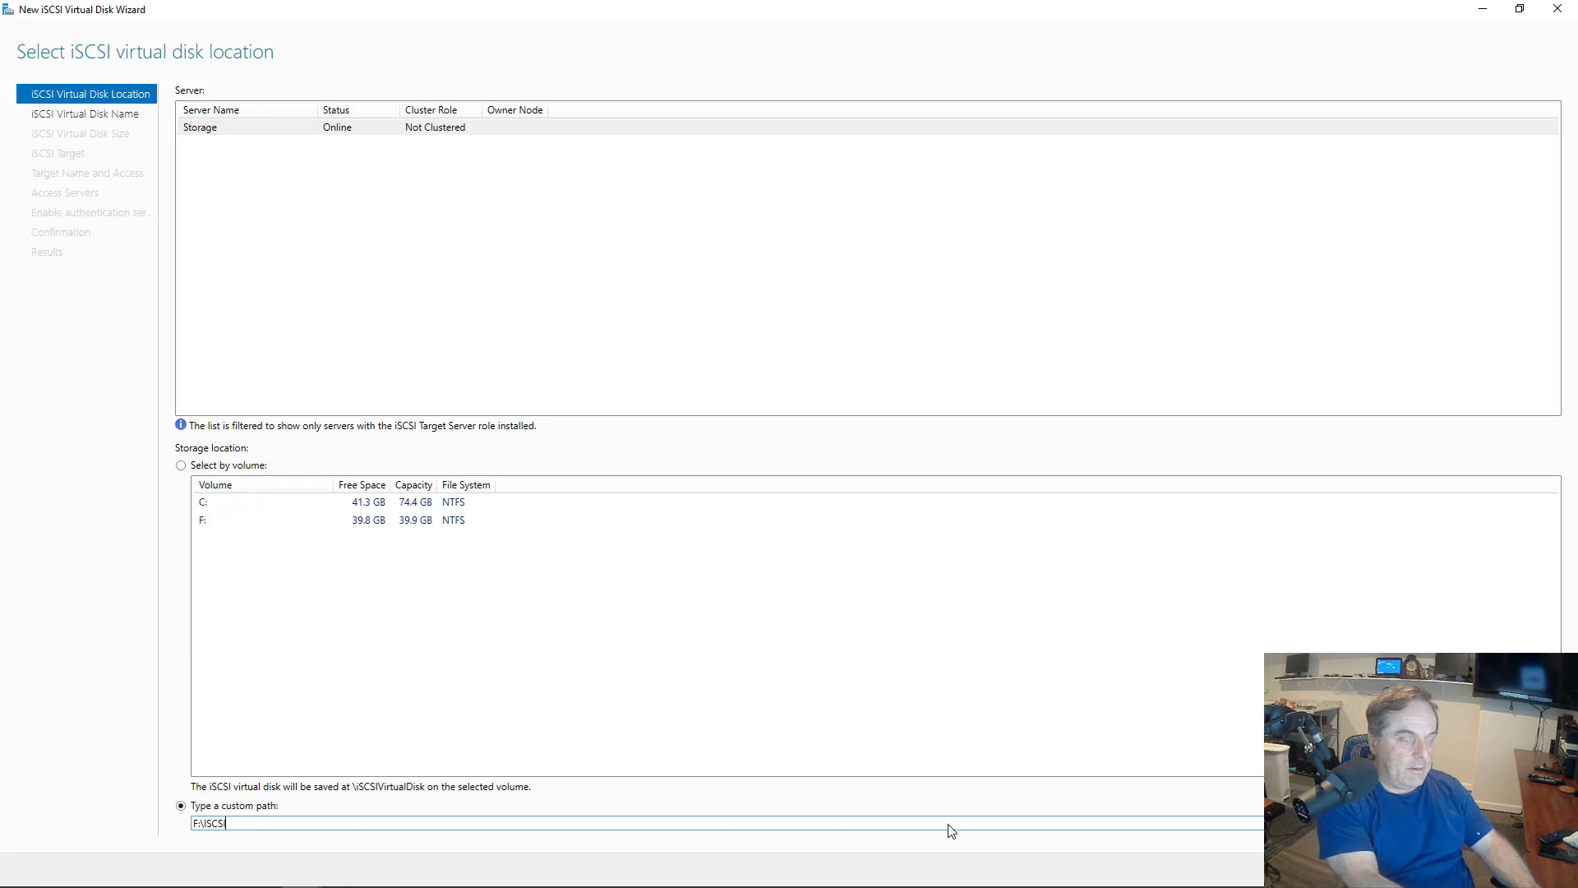
- Accept the F:\ISCSI location and name the new iSCSI virtual disk "ISCSIFolder"
left_click(1382, 869)
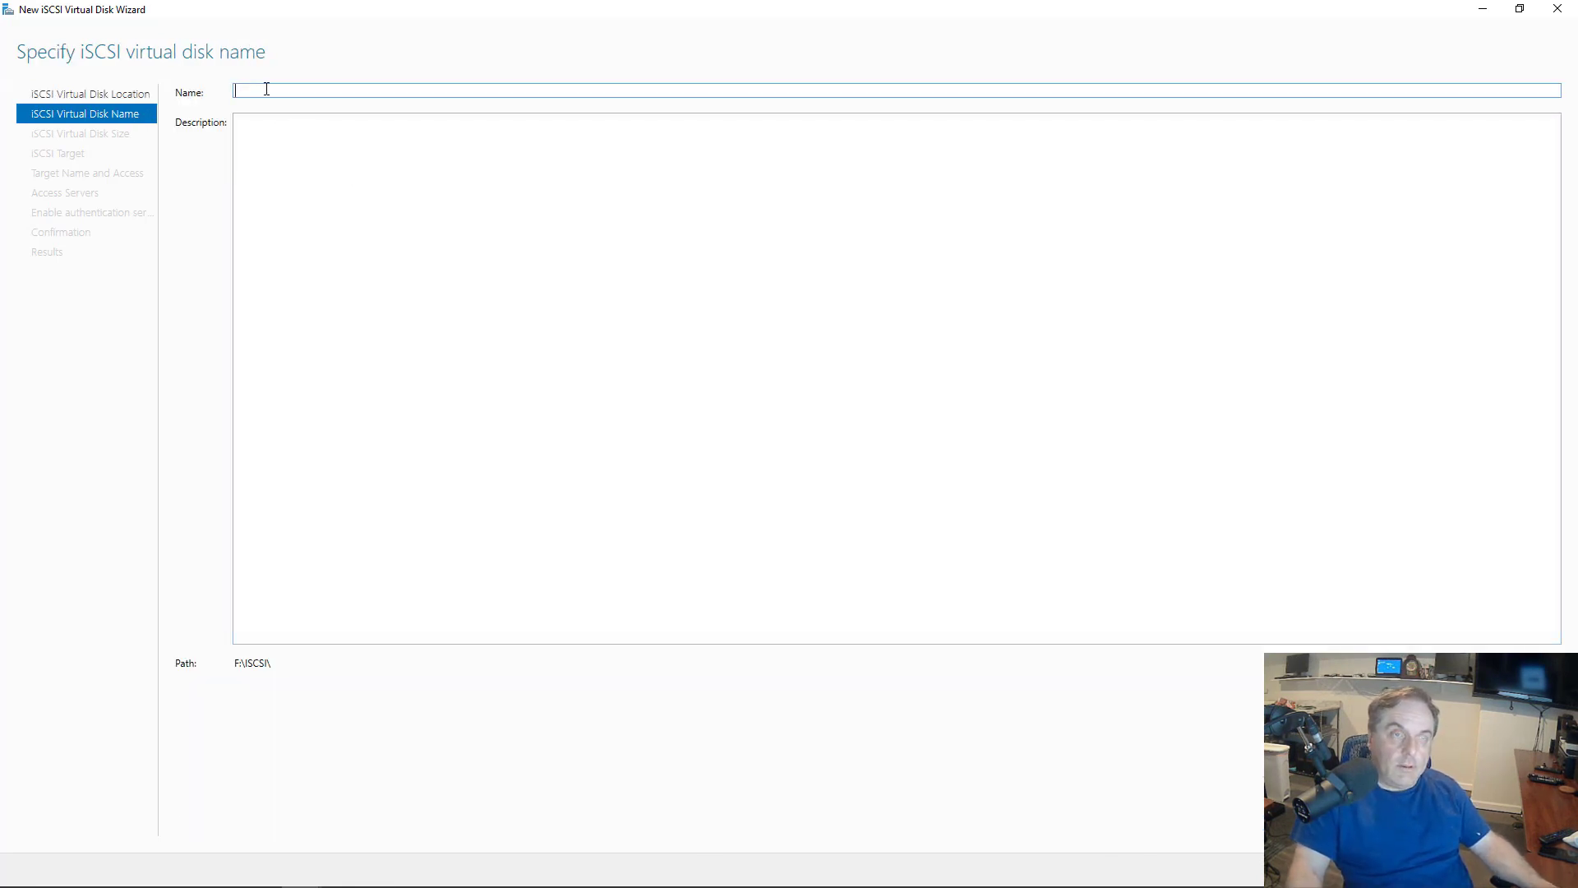
type("iSCSI")
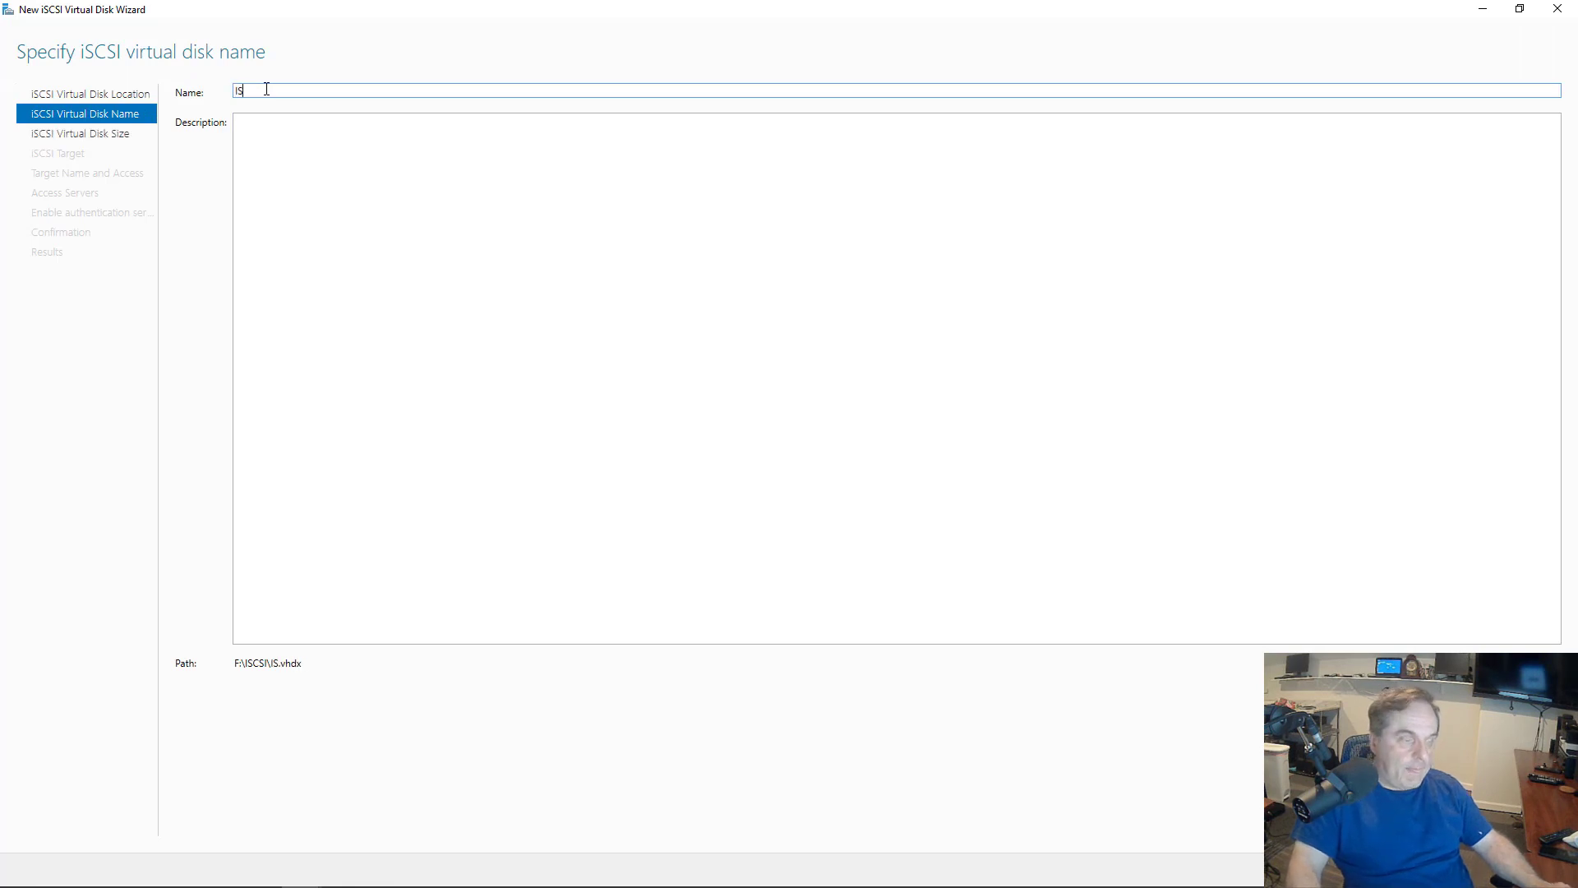
type("Folder")
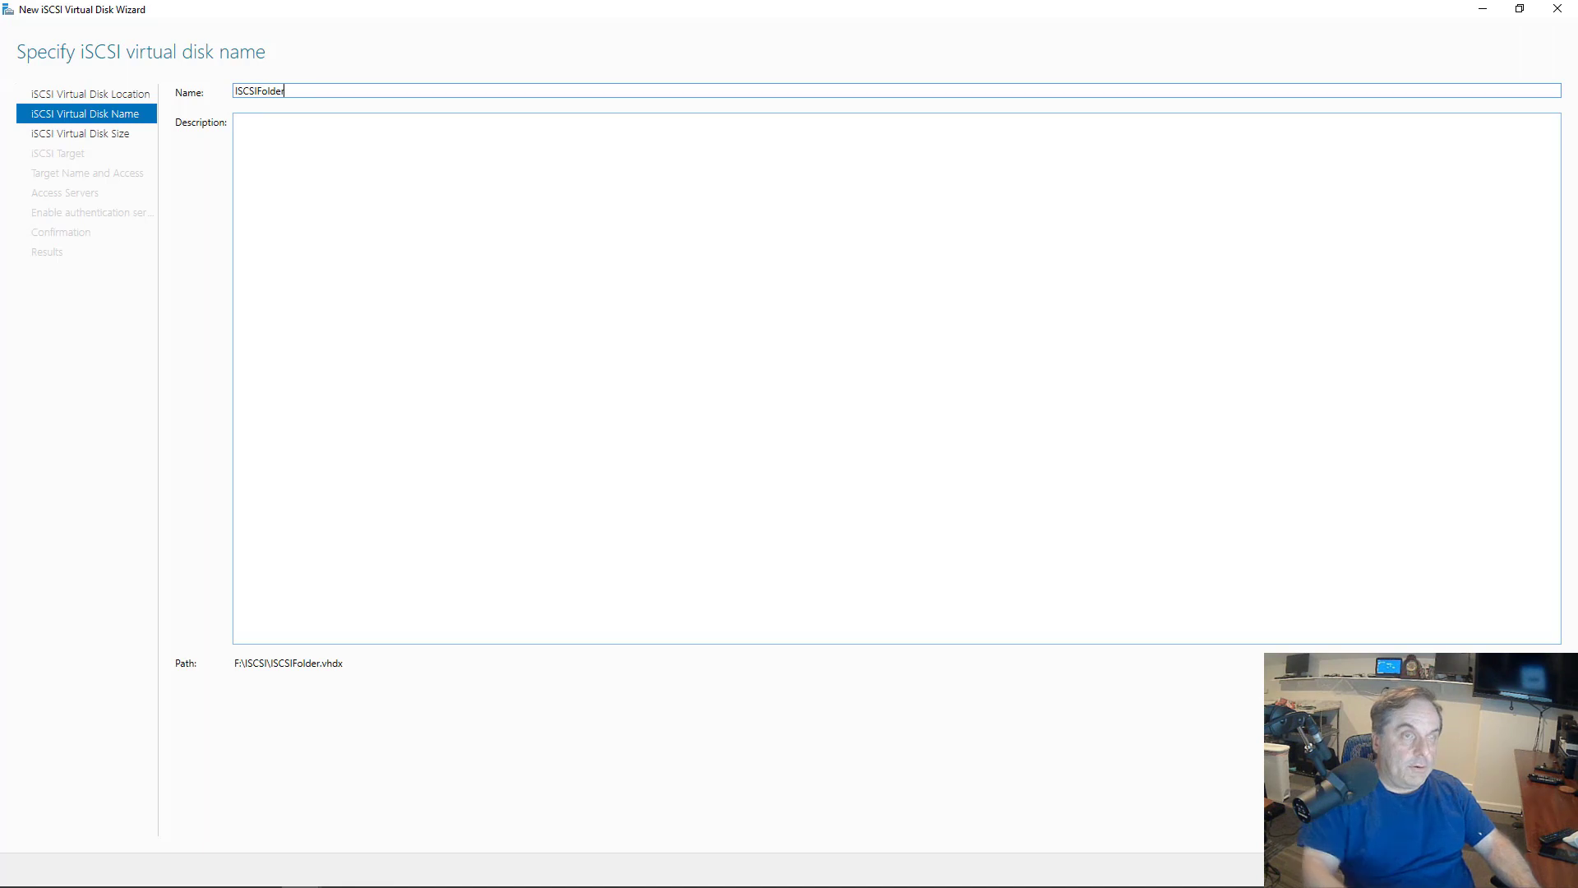
left_click(1383, 870)
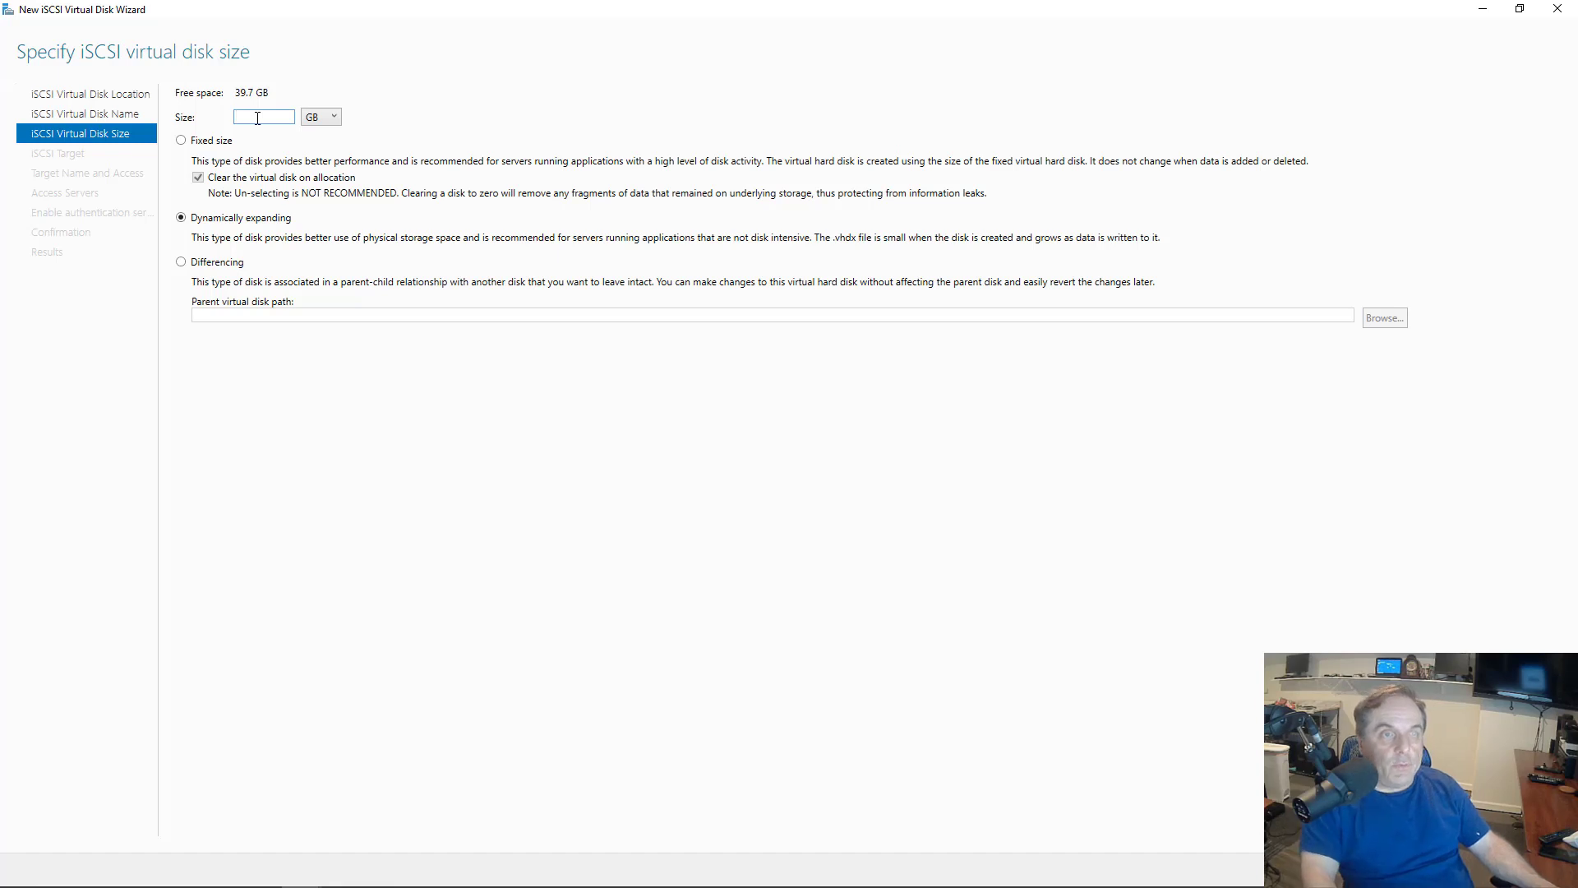
- Make the virtual disk a fixed size of 1 GB, assign it to the existing iscsi-drive target and create it
type("1")
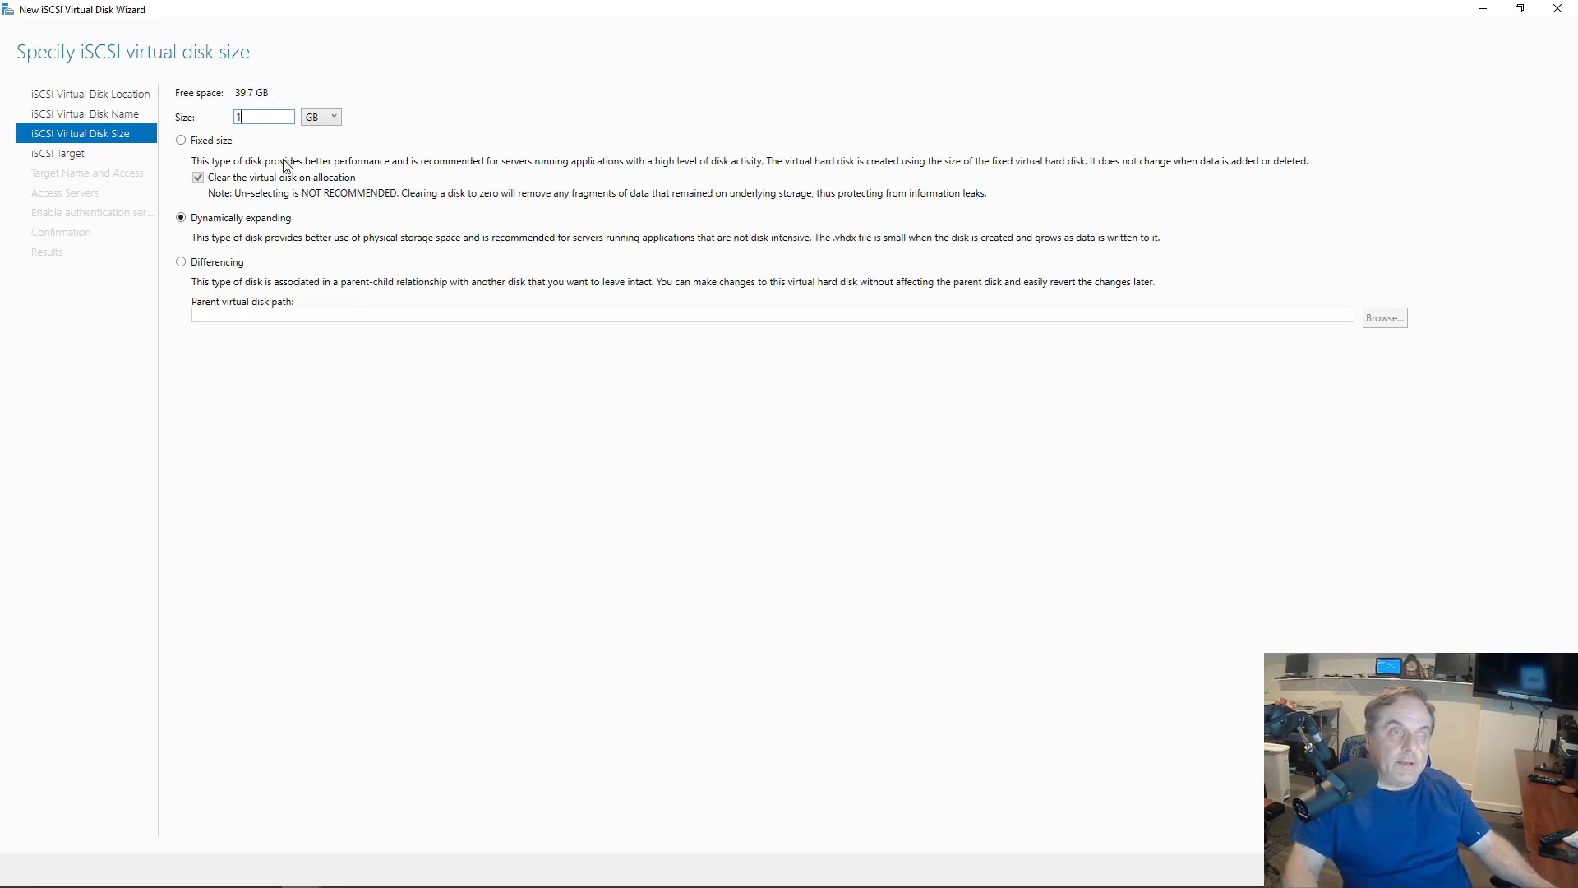
left_click(215, 141)
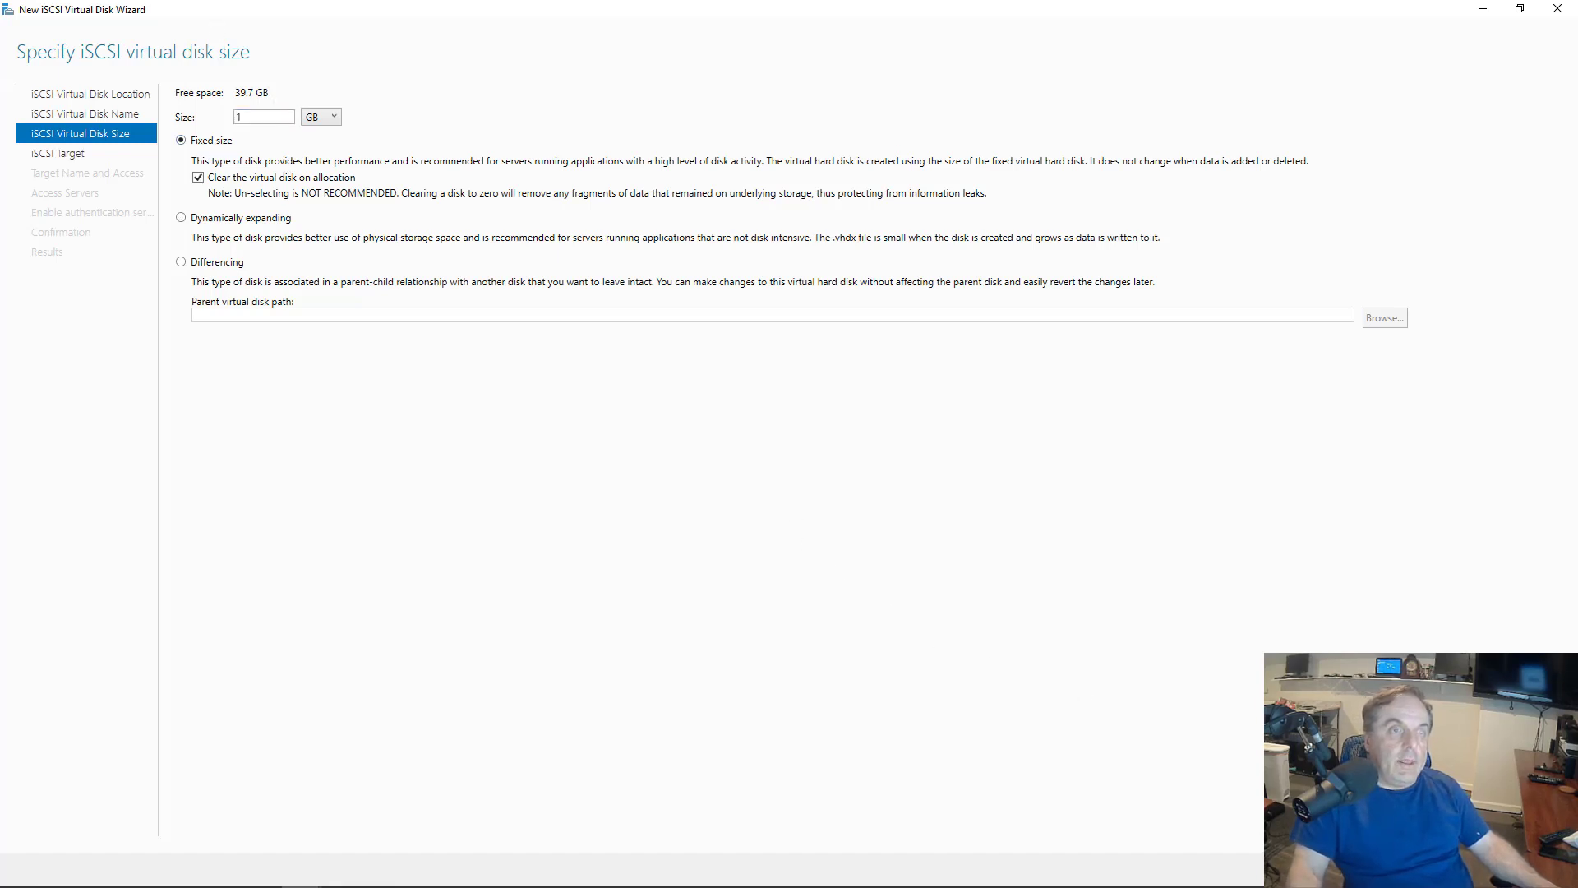
key("Return")
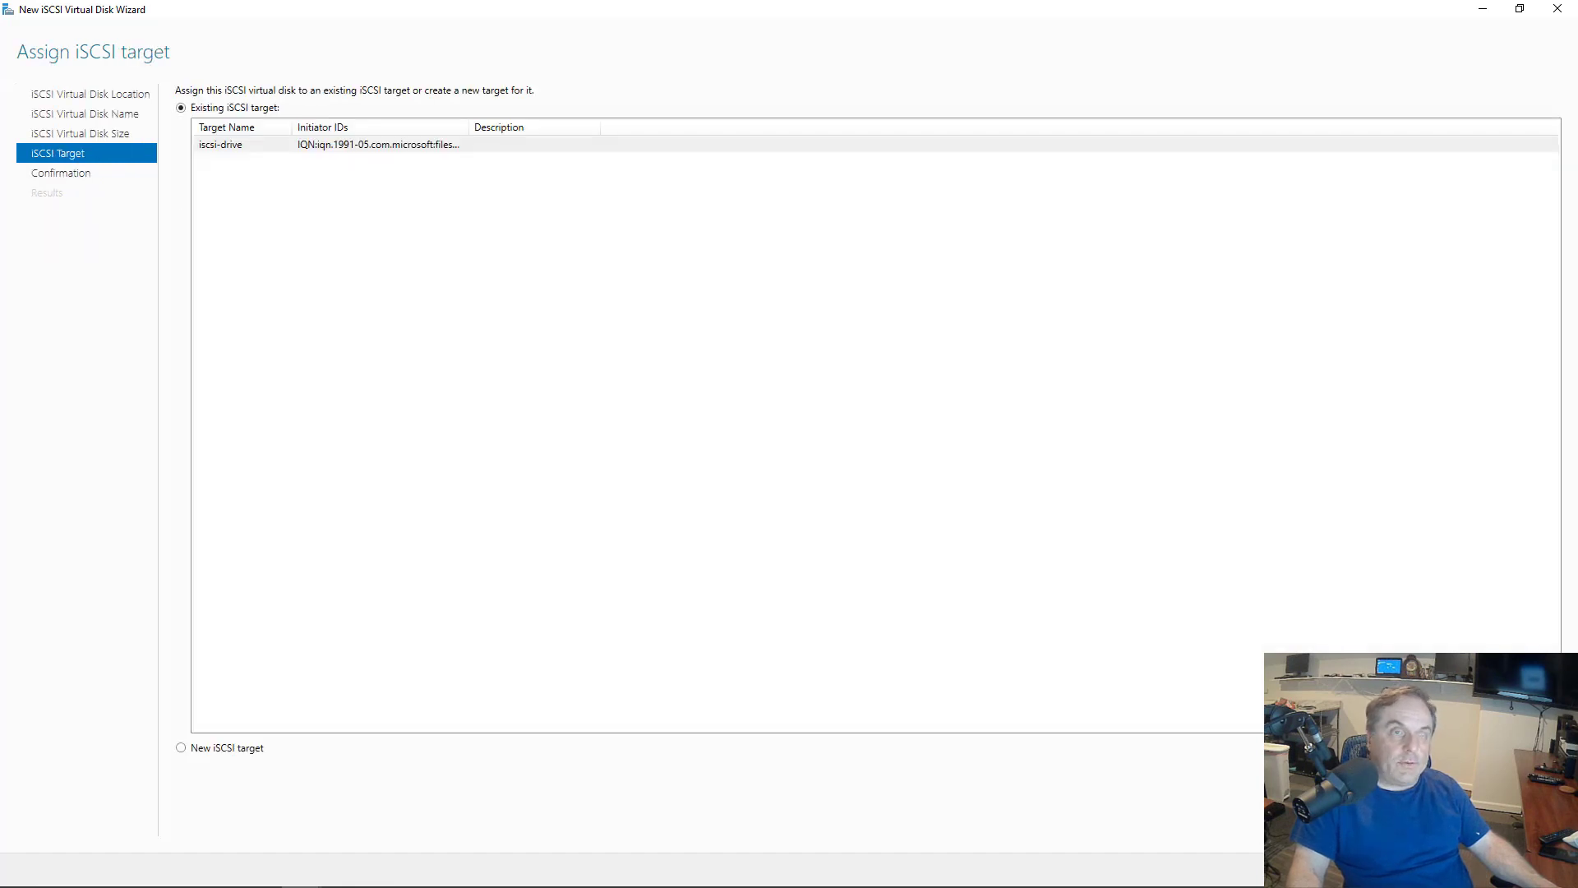
key("Return")
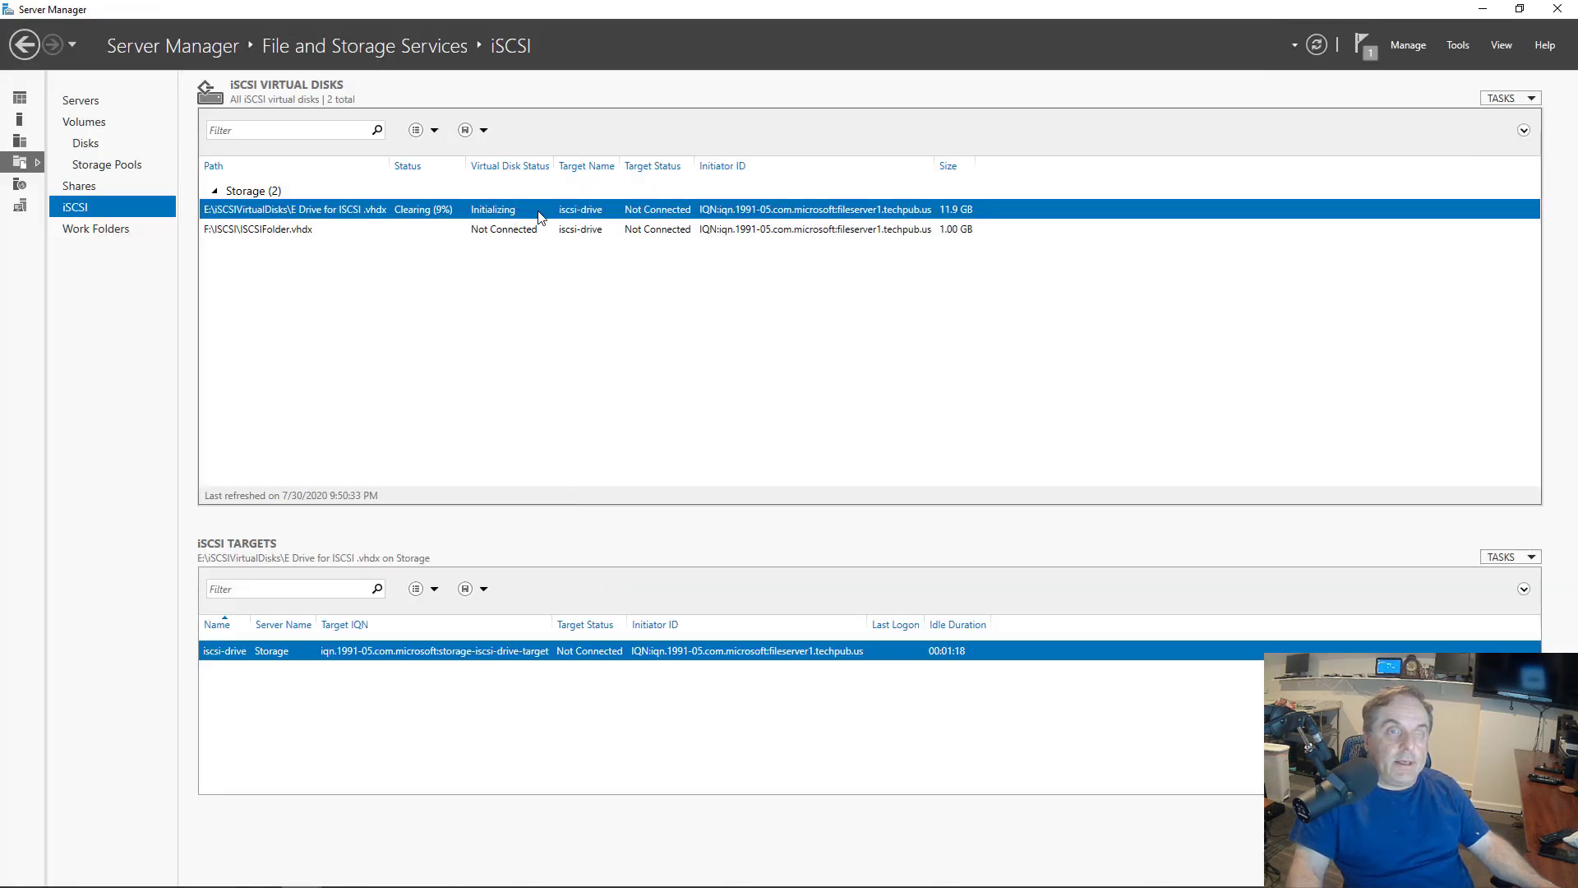
left_click(562, 234)
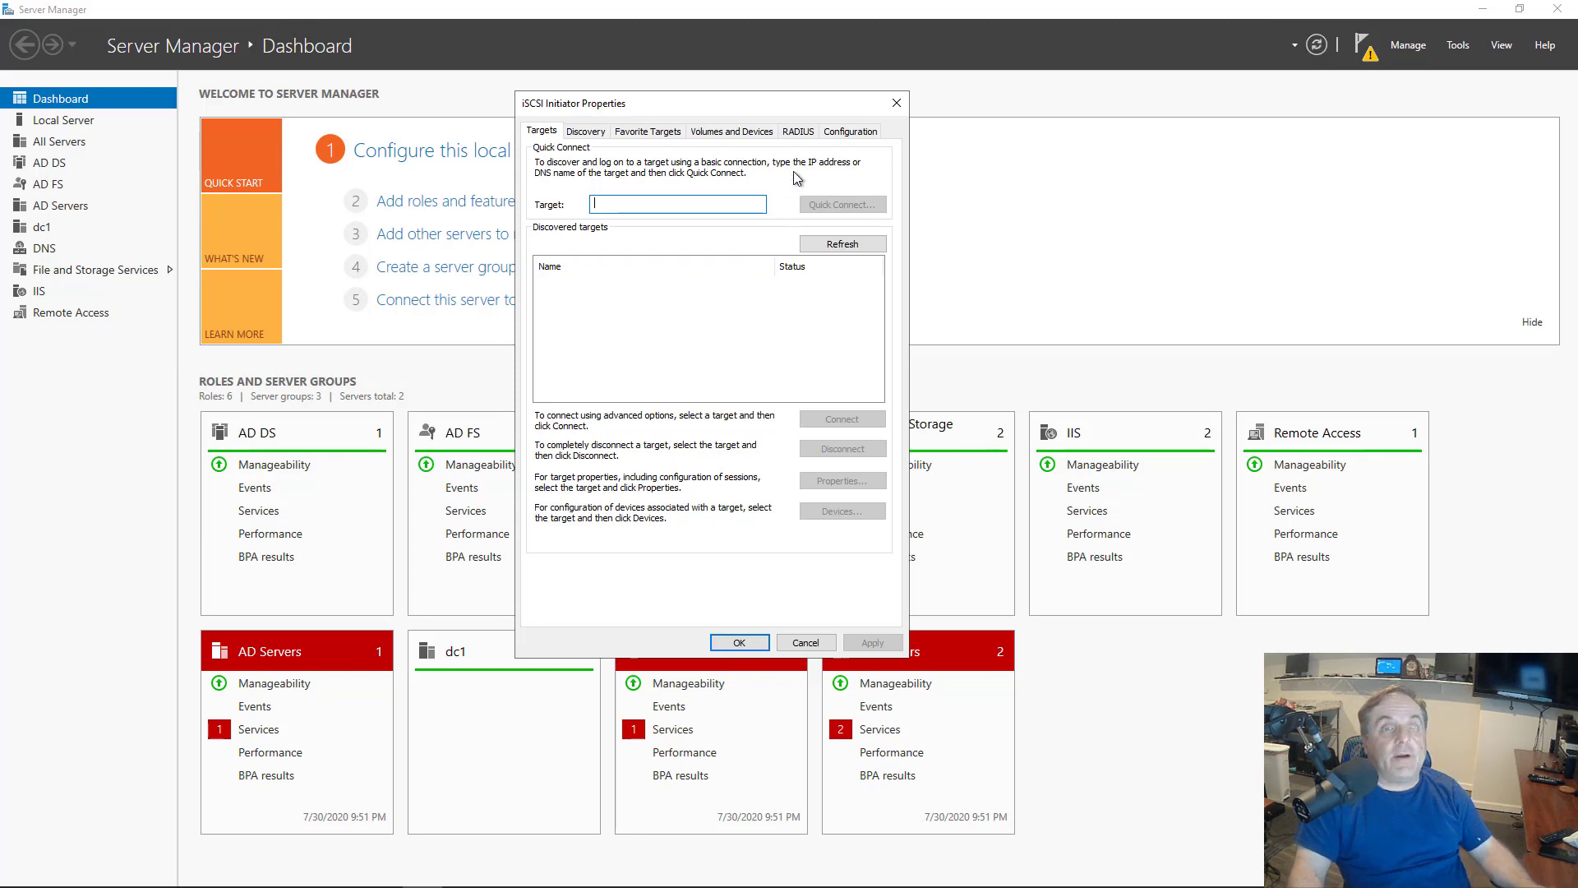
- Set the initiator's mutual CHAP secret in the file server's iSCSI Initiator configuration and save the properties
left_click(836, 139)
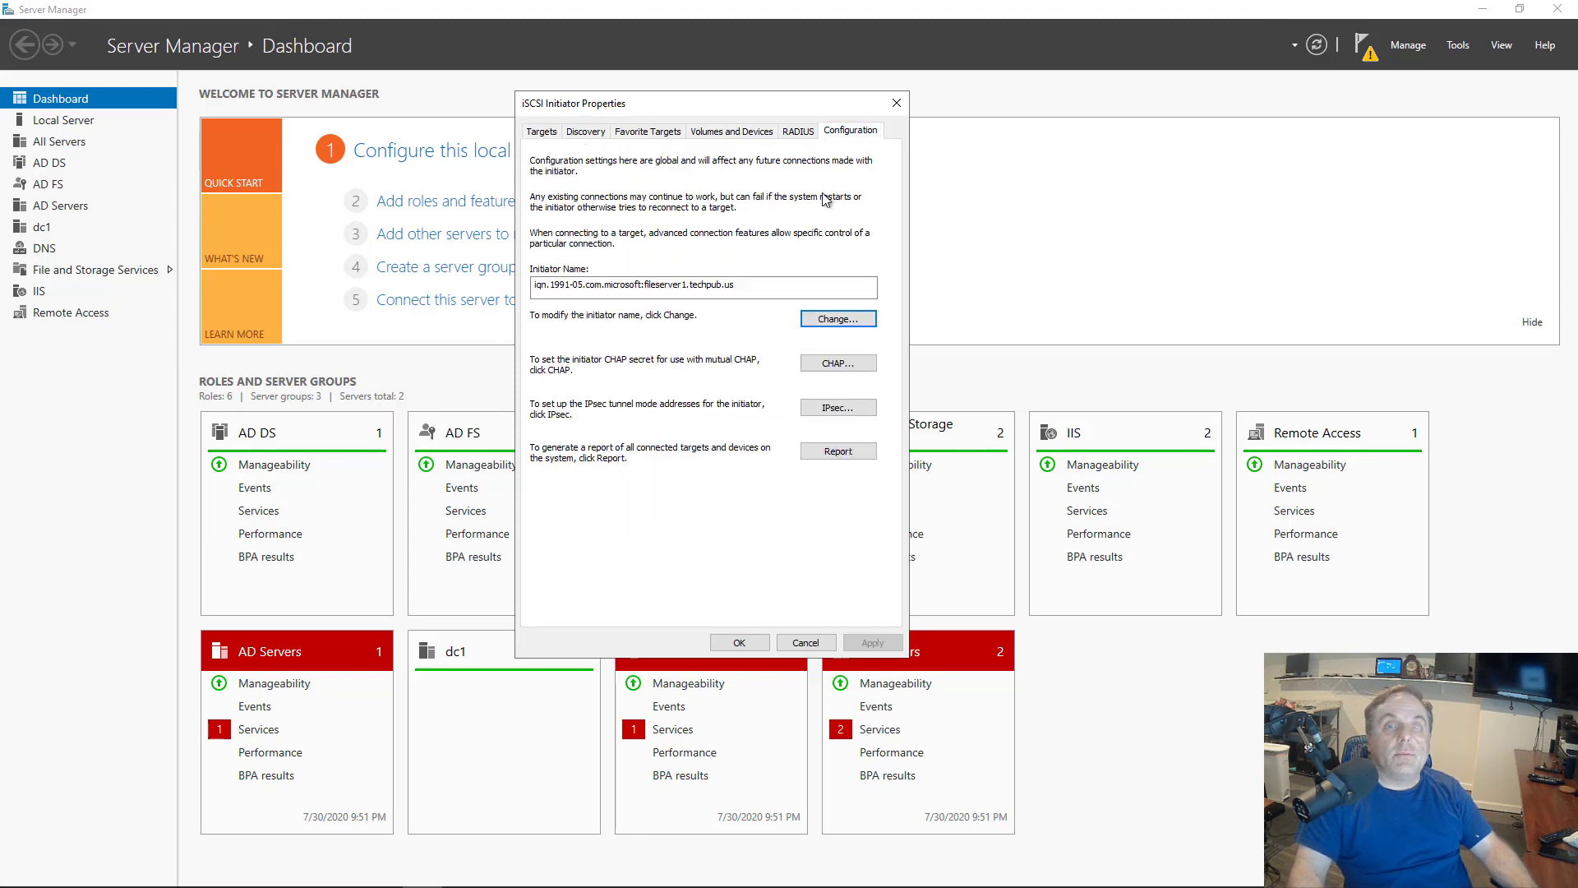
left_click(828, 370)
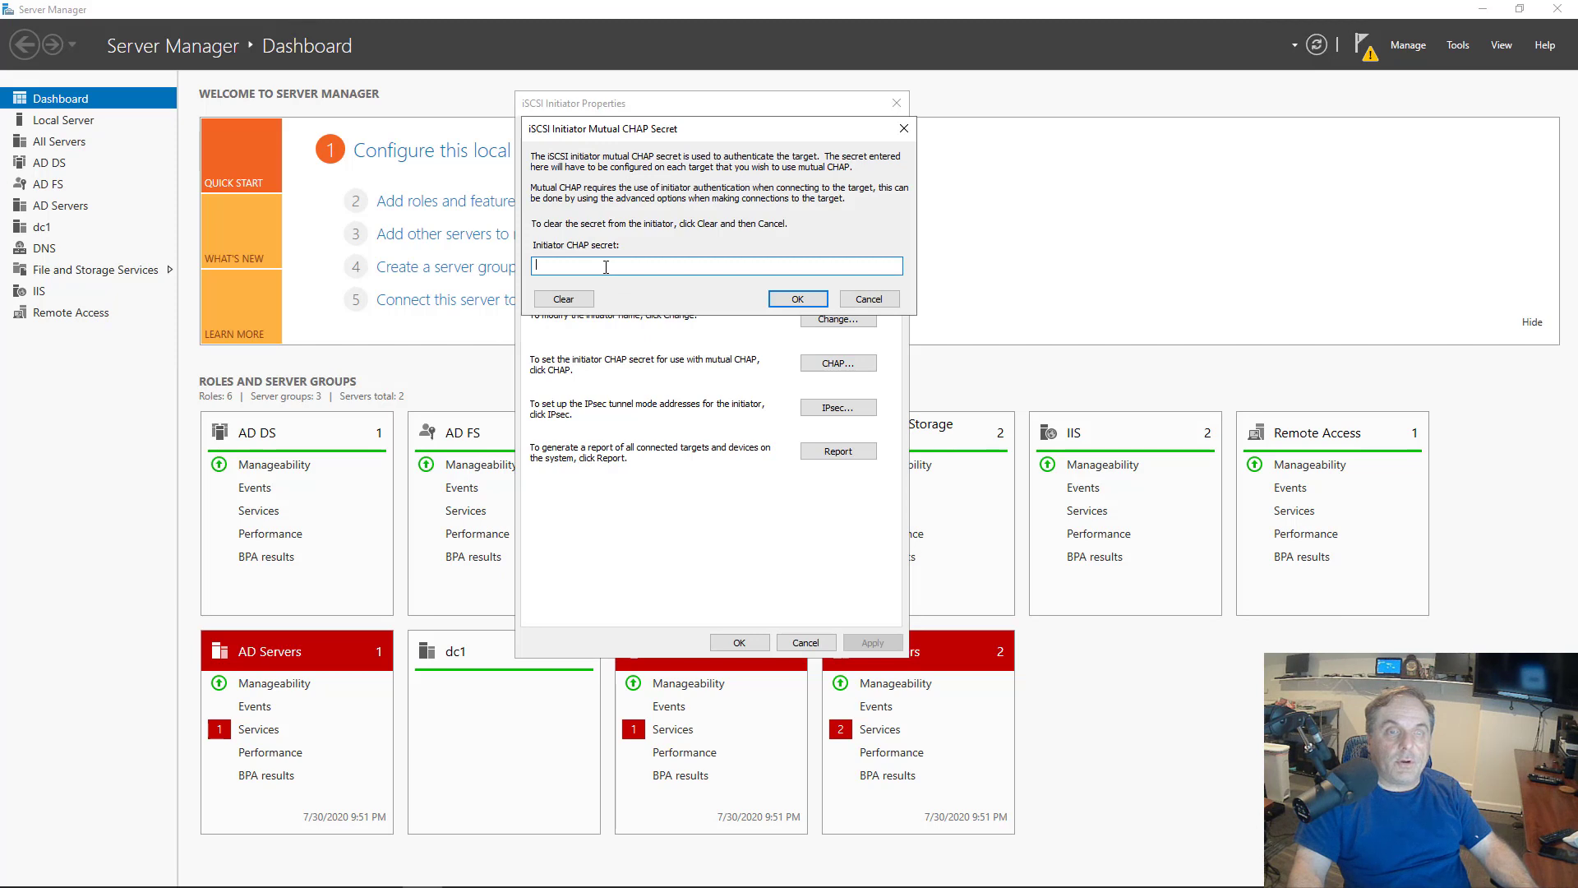
type("••••••")
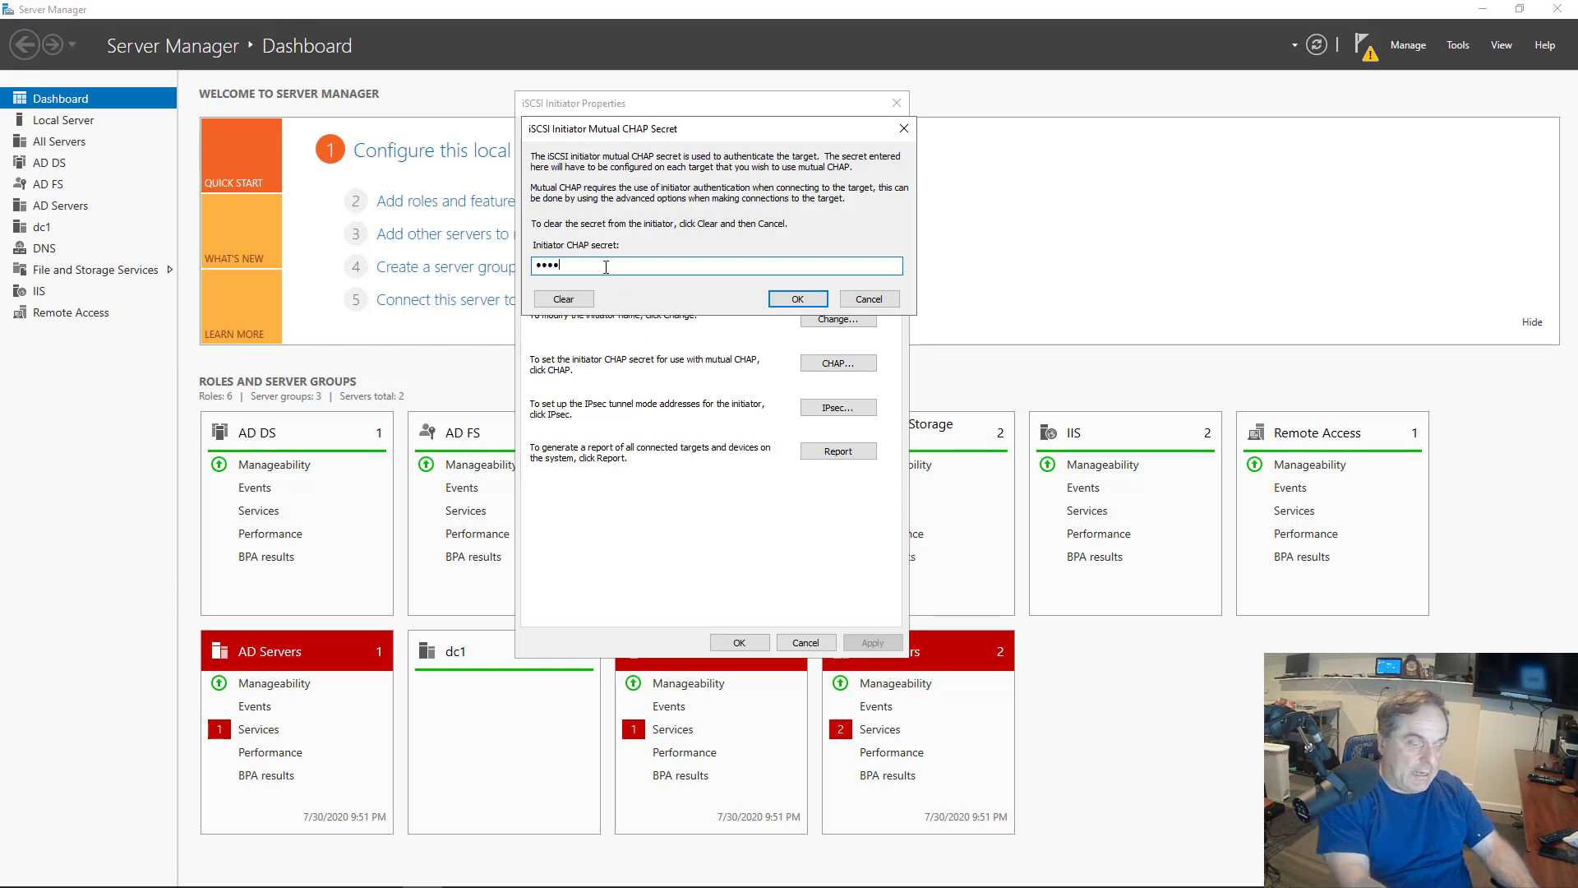
type("•••••")
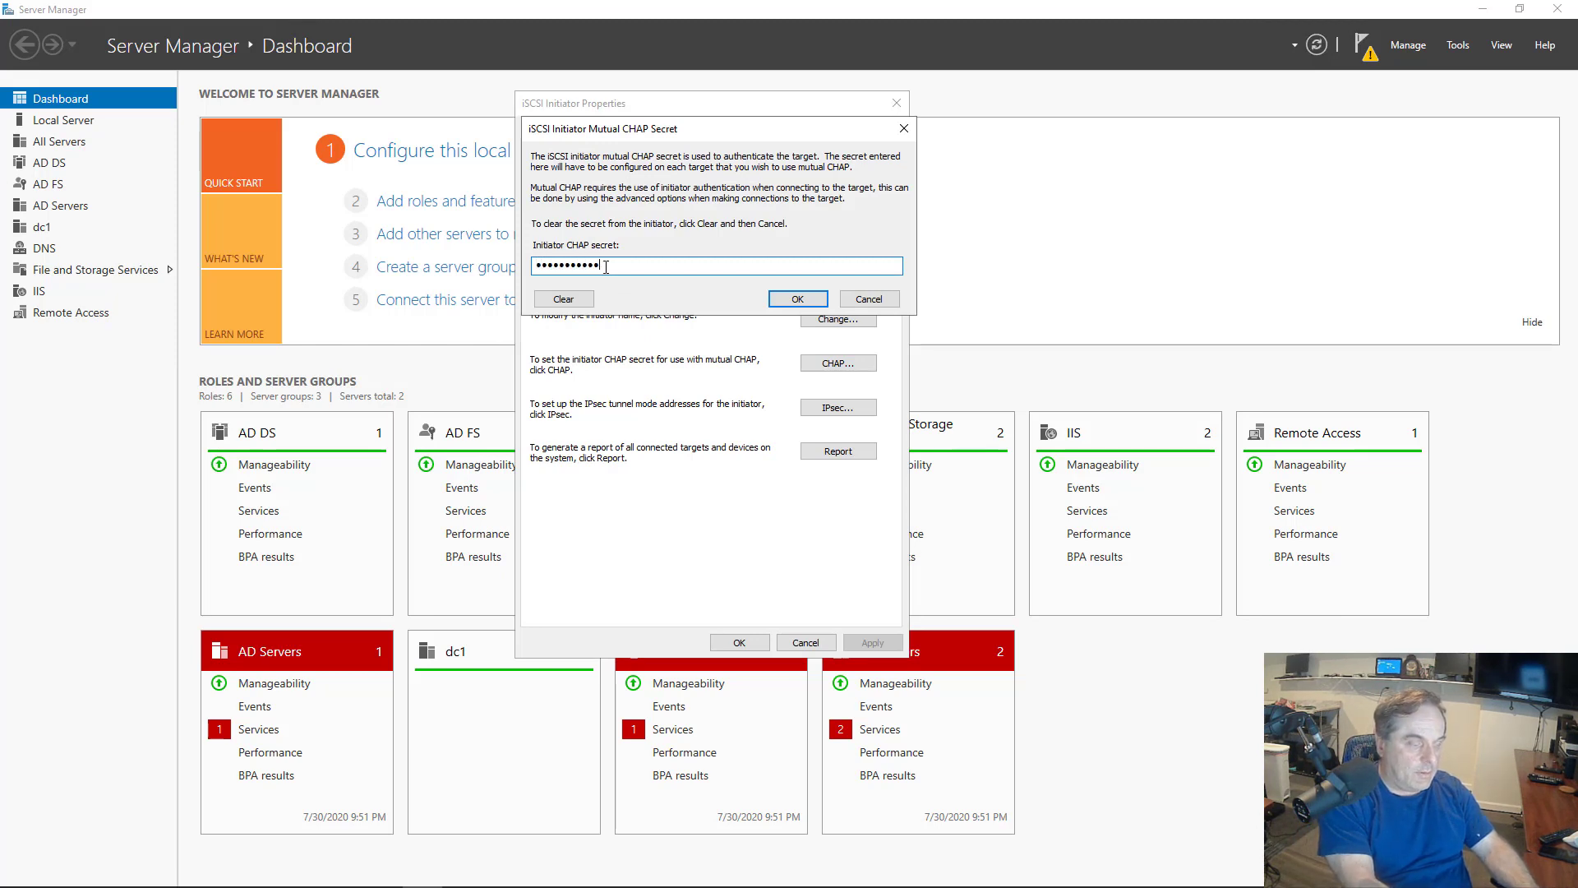
type("•")
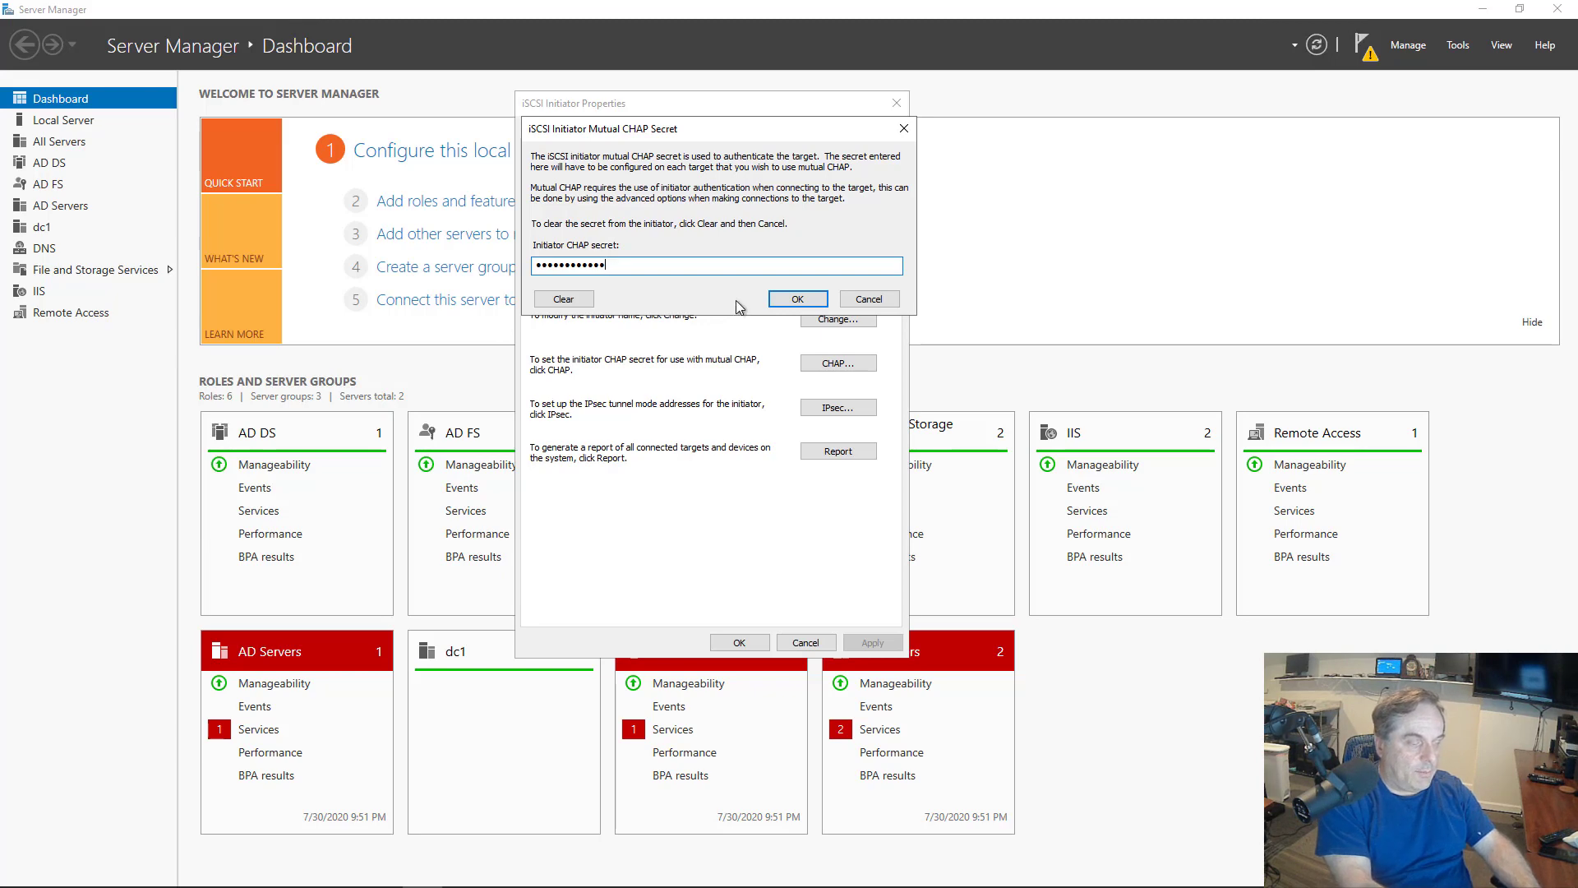
left_click(777, 301)
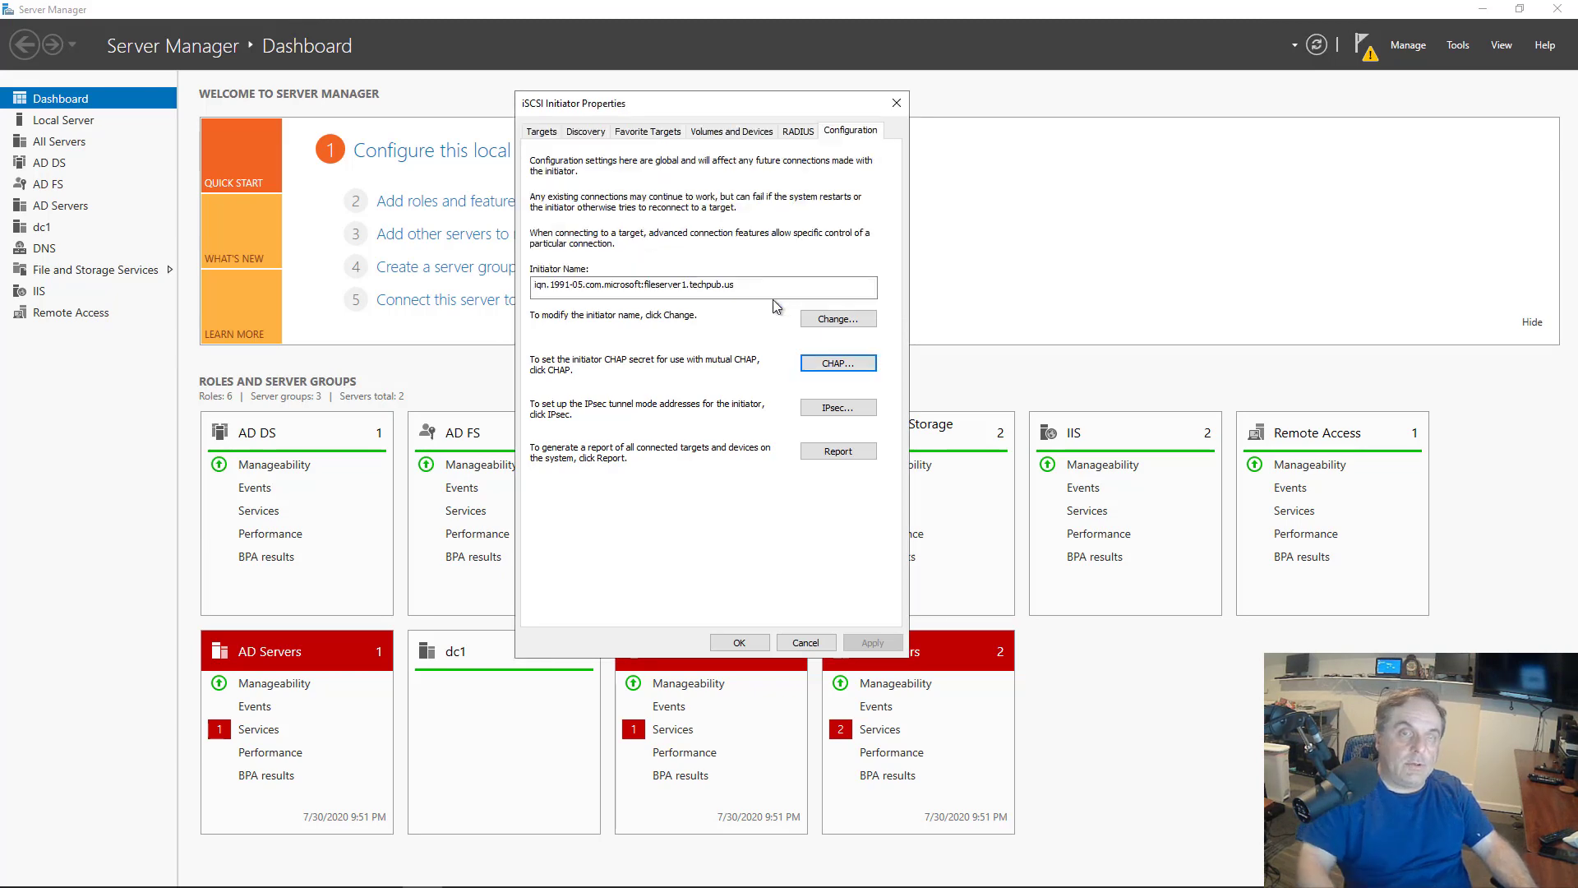
left_click(735, 642)
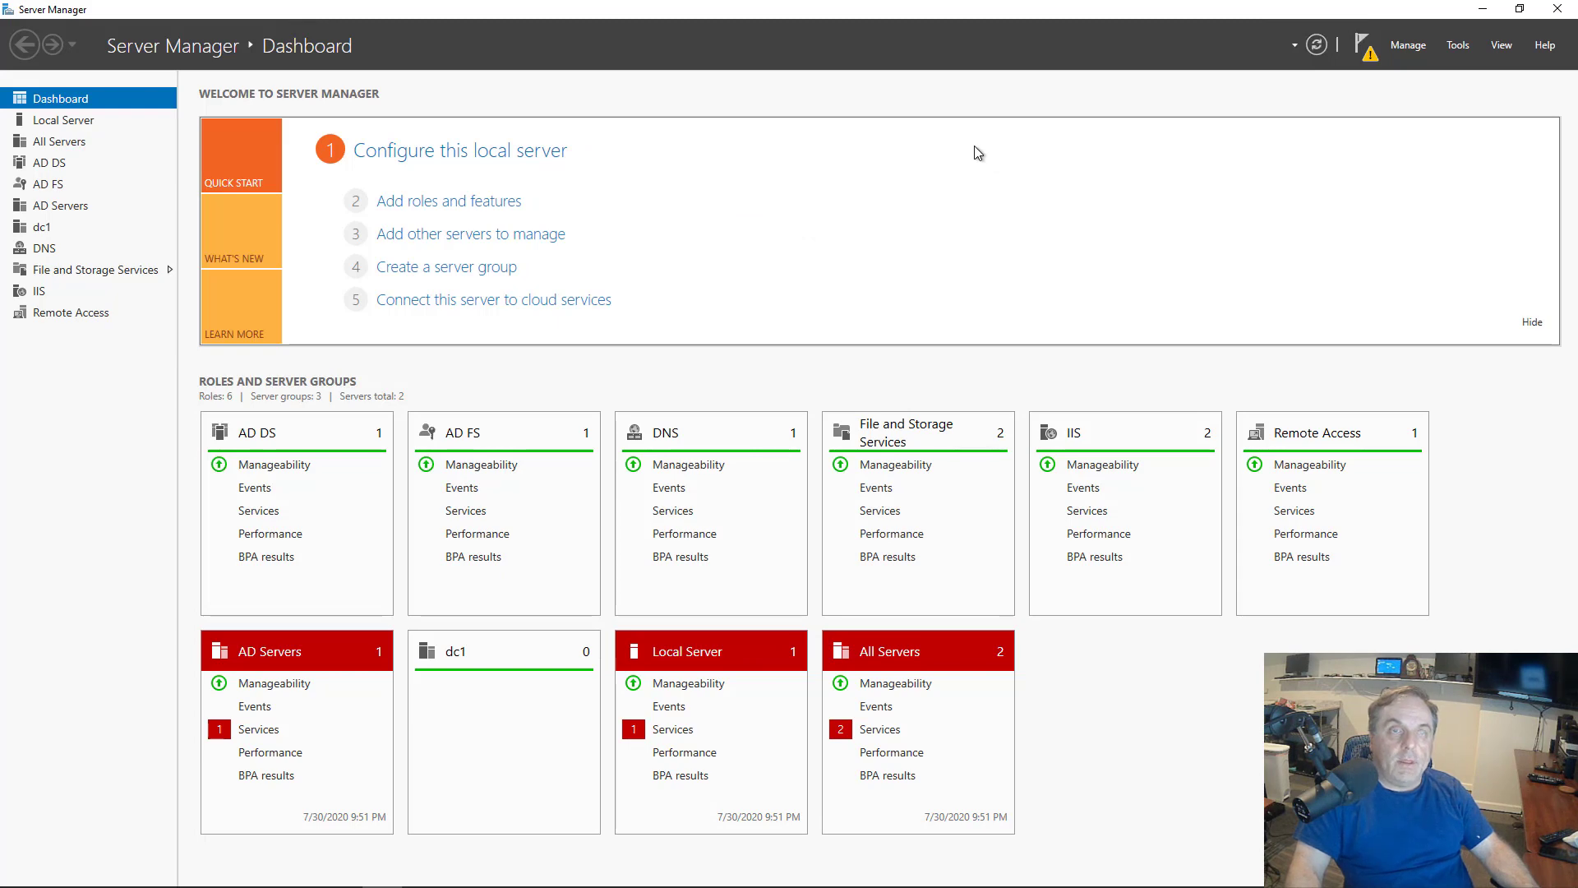
- Switch to the storage server session and enable CHAP for the iscsi-drive target with the user name "administrator"
key("ctrl+alt+Right")
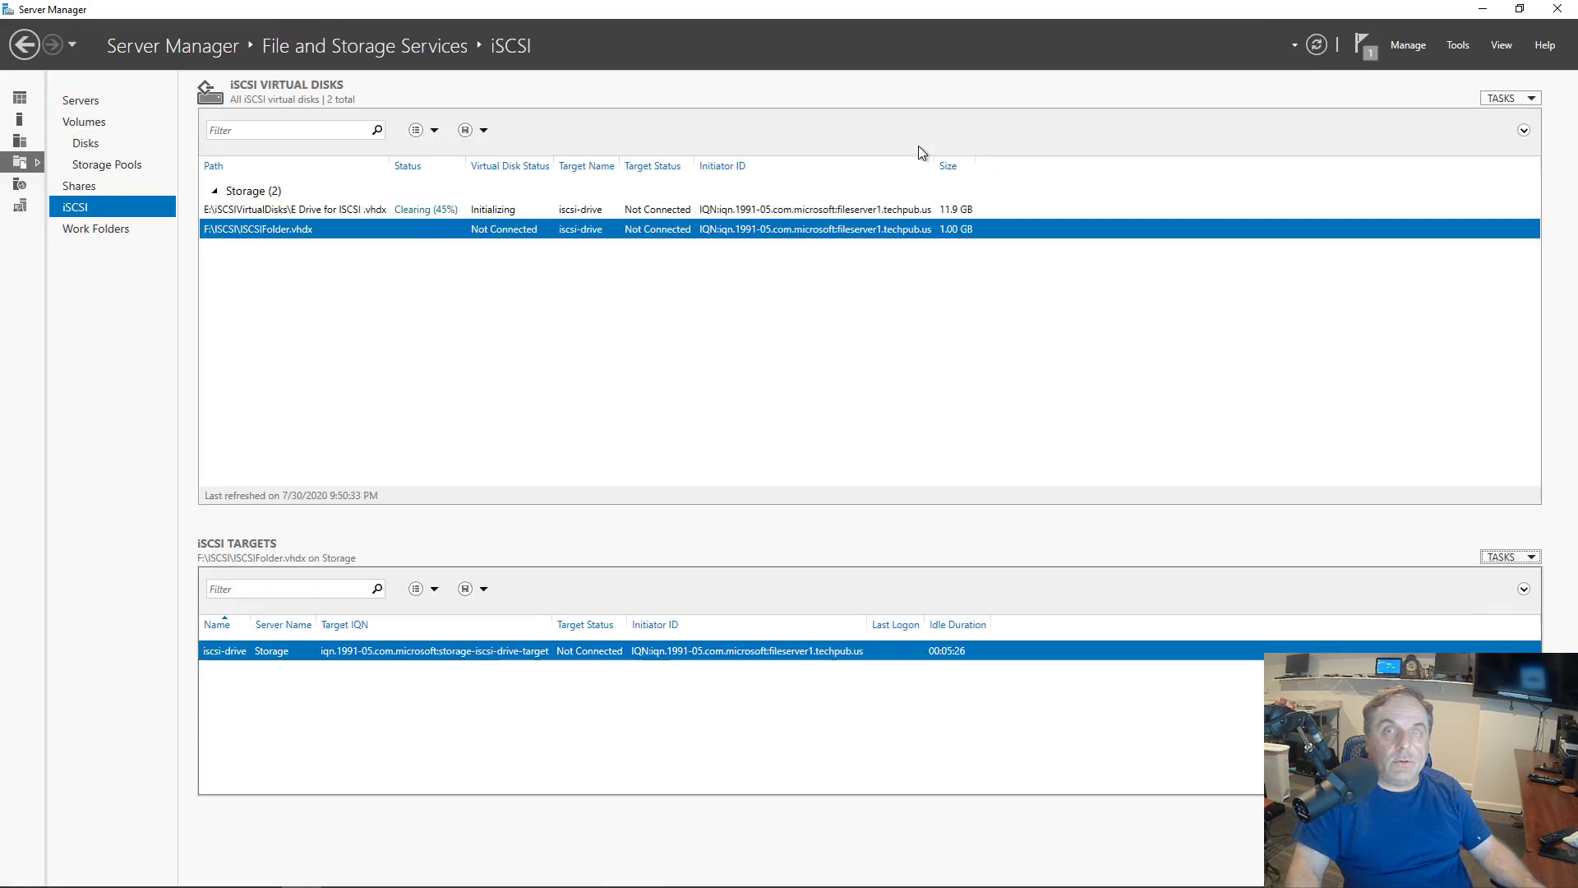
right_click(781, 652)
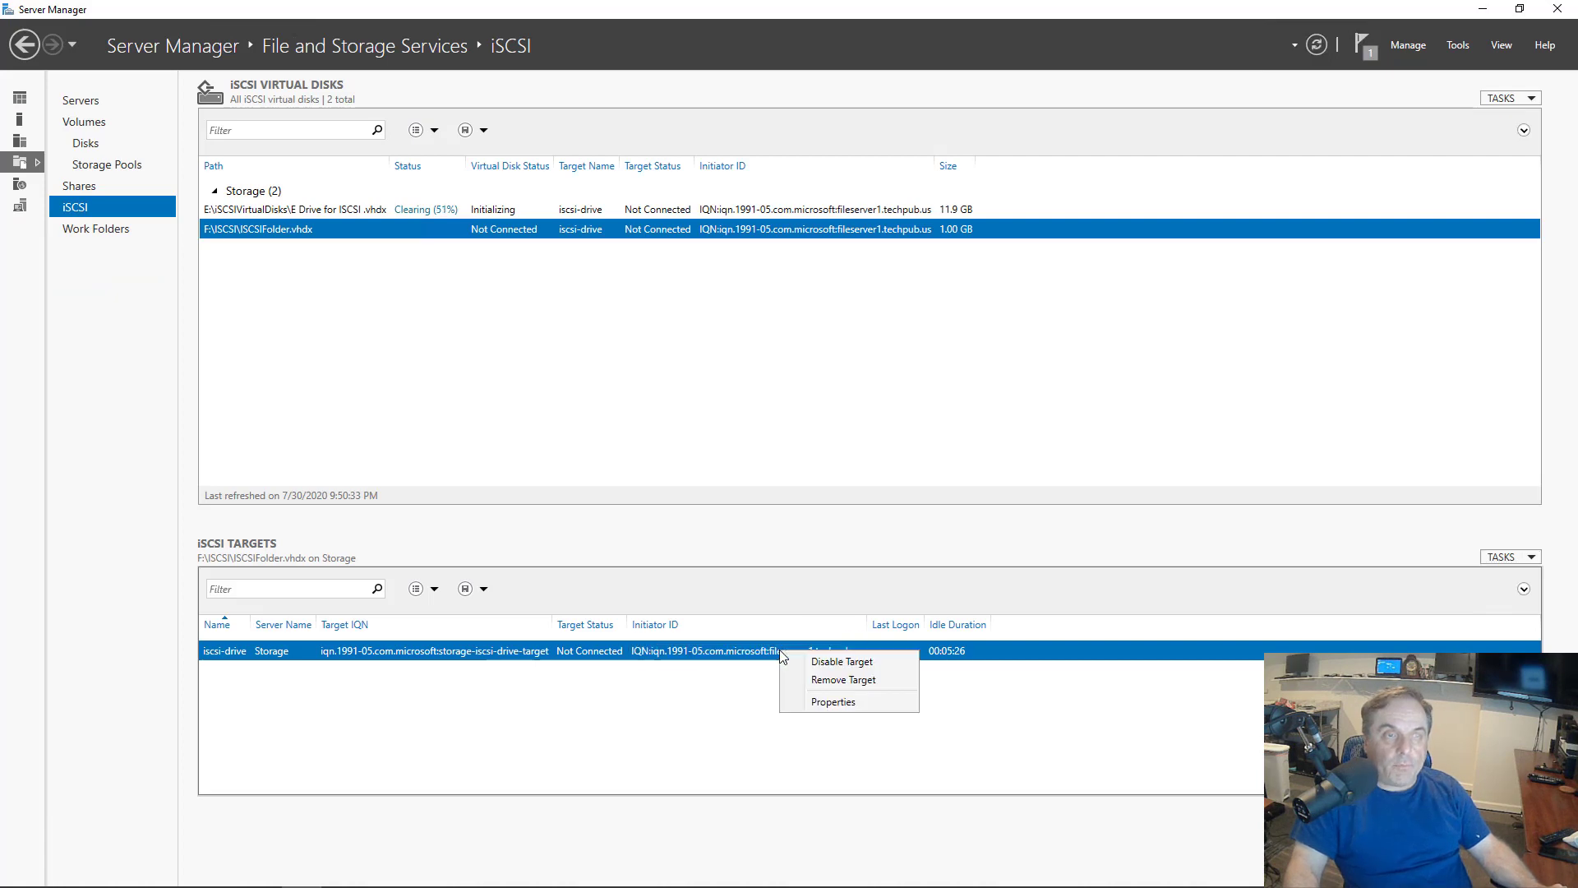
left_click(826, 701)
left_click_drag(564, 189, 876, 156)
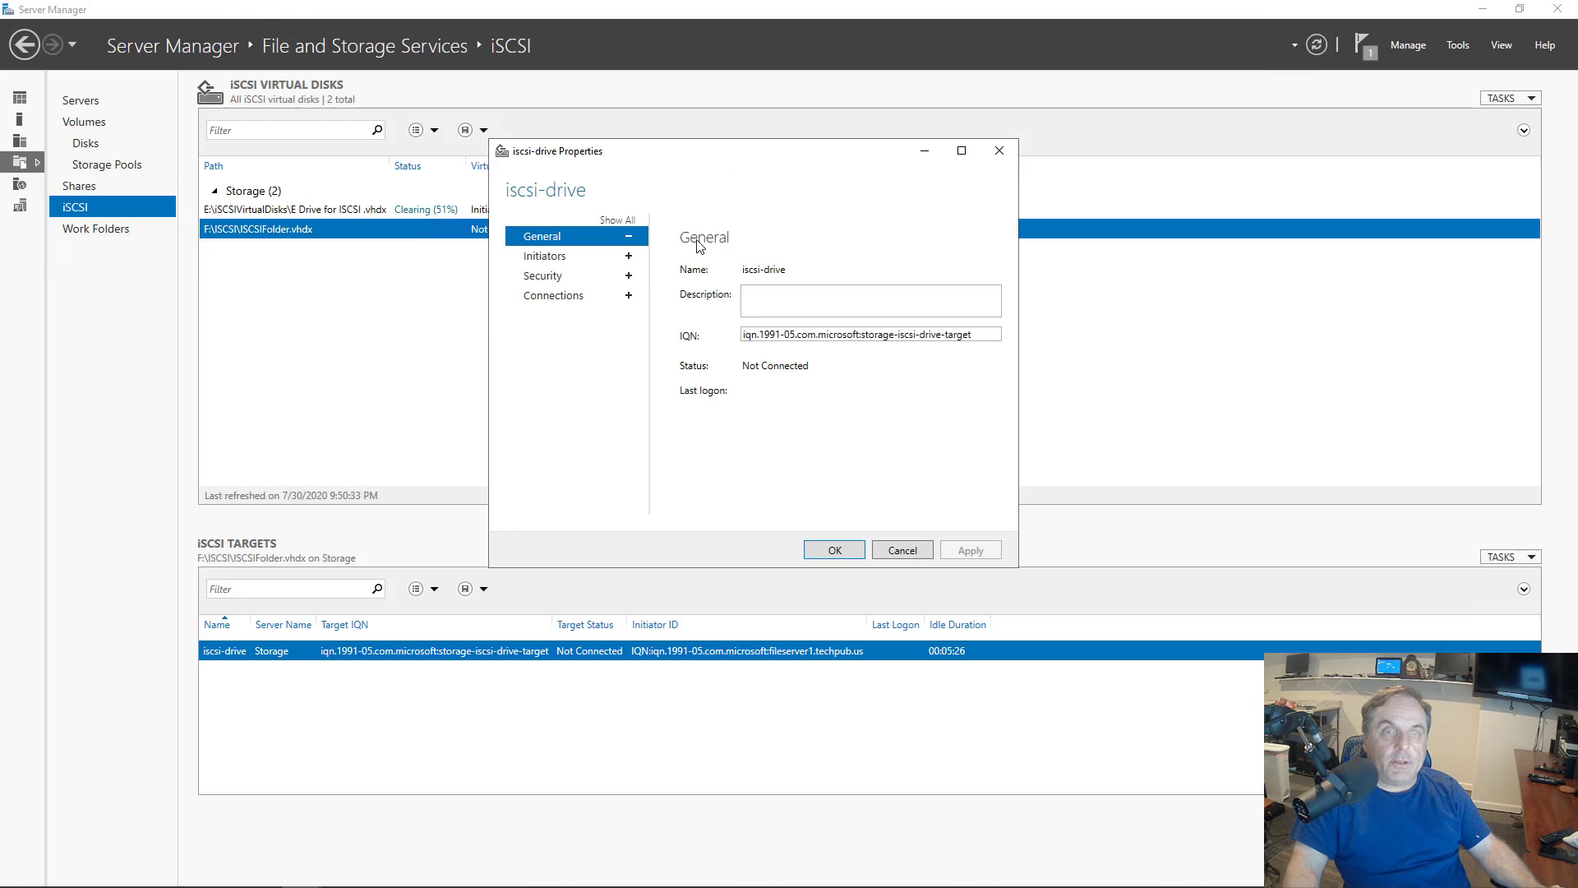
left_click(572, 280)
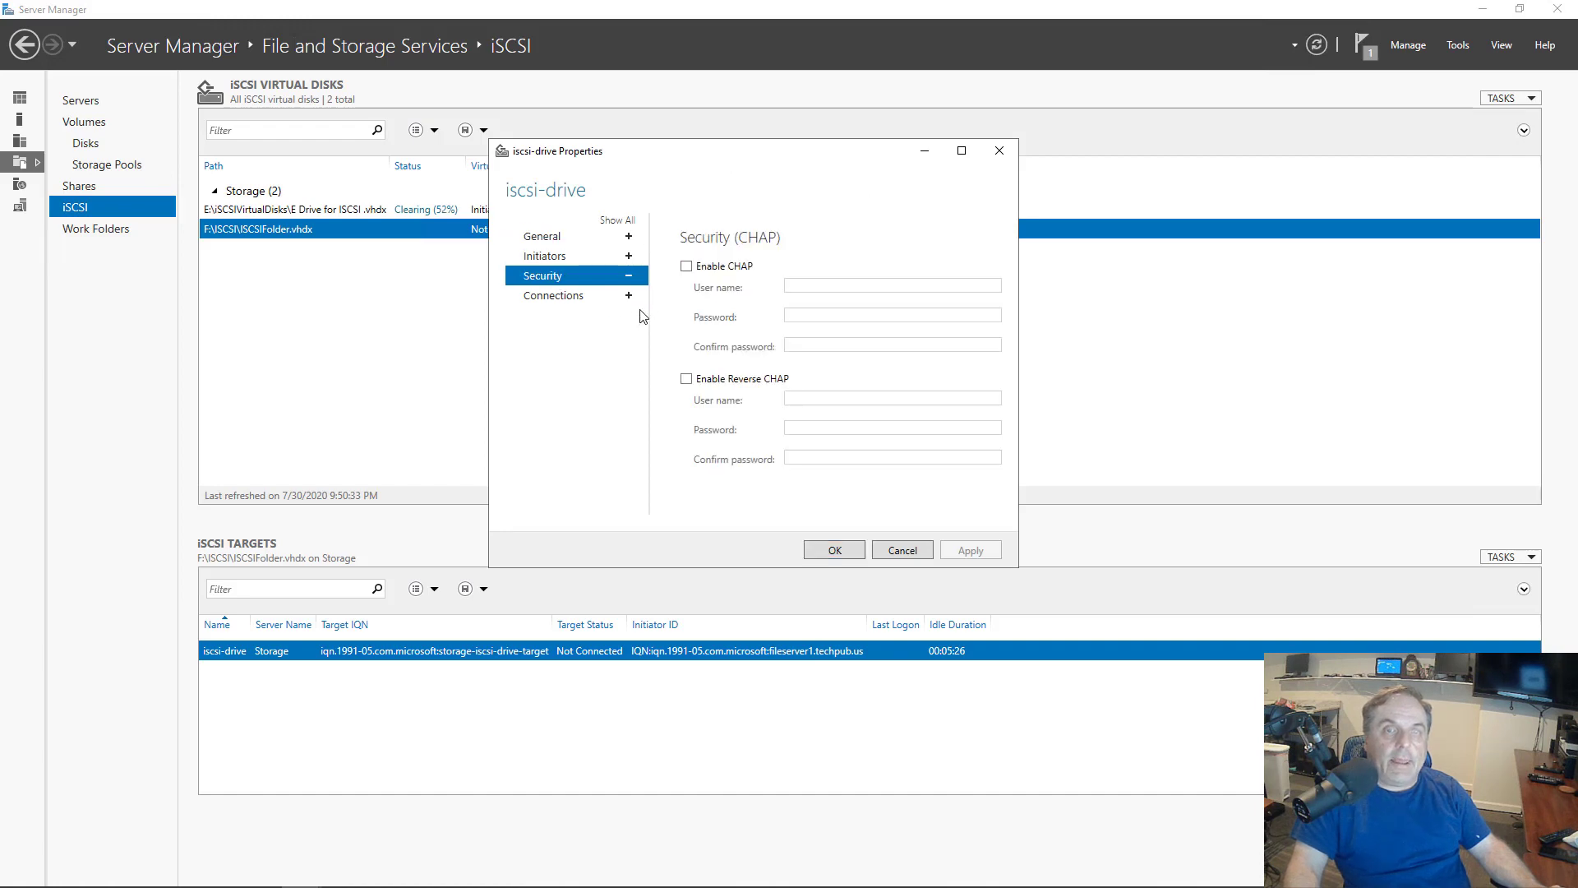
left_click(686, 267)
left_click(814, 286)
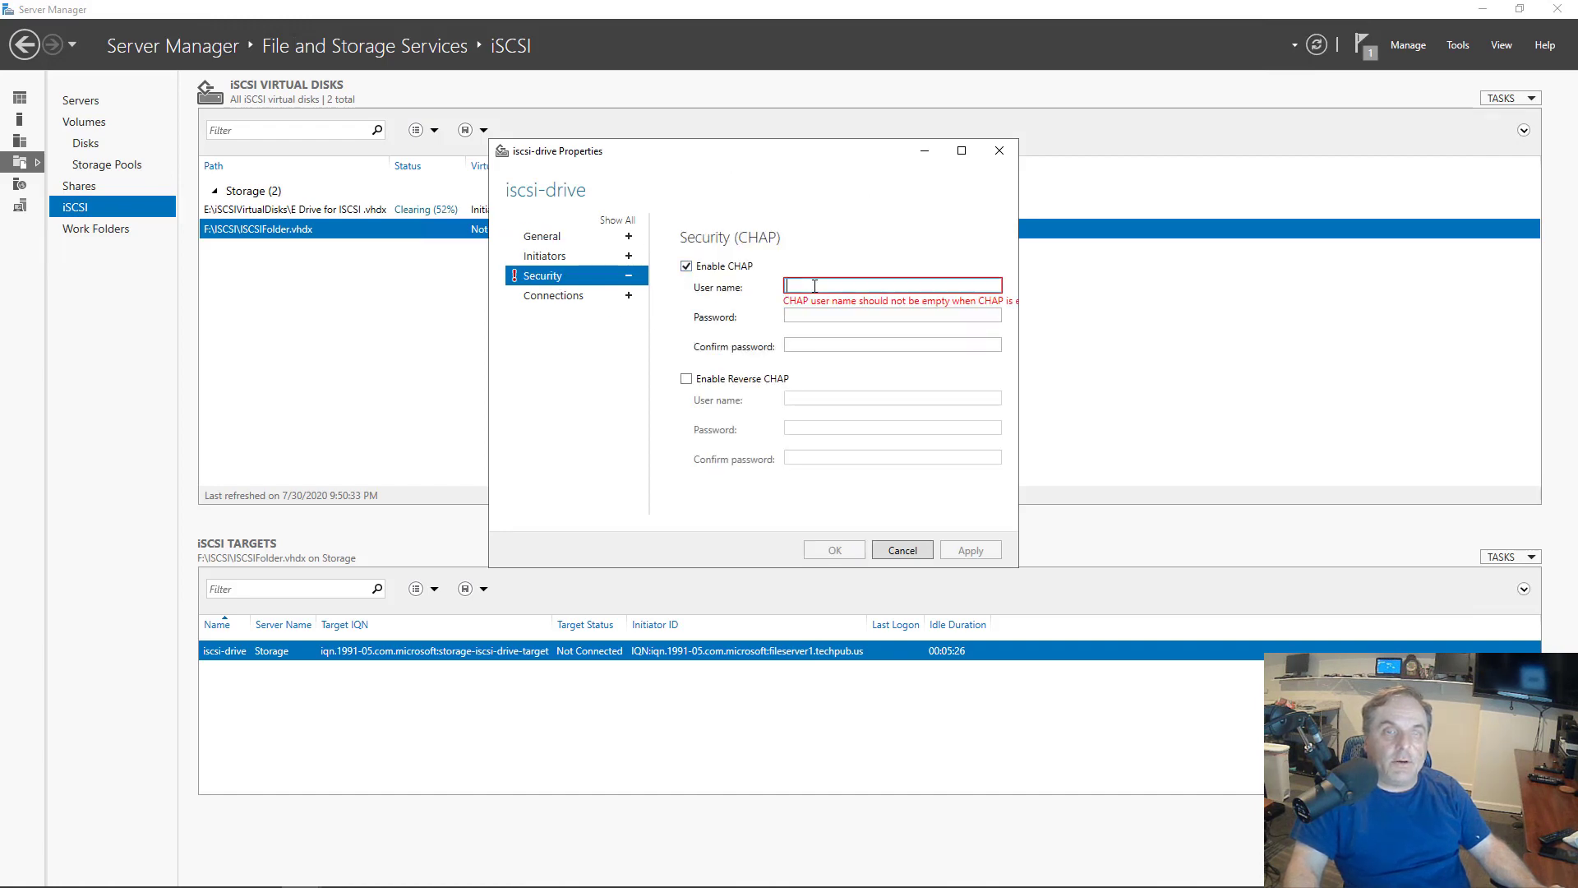
type("adminis")
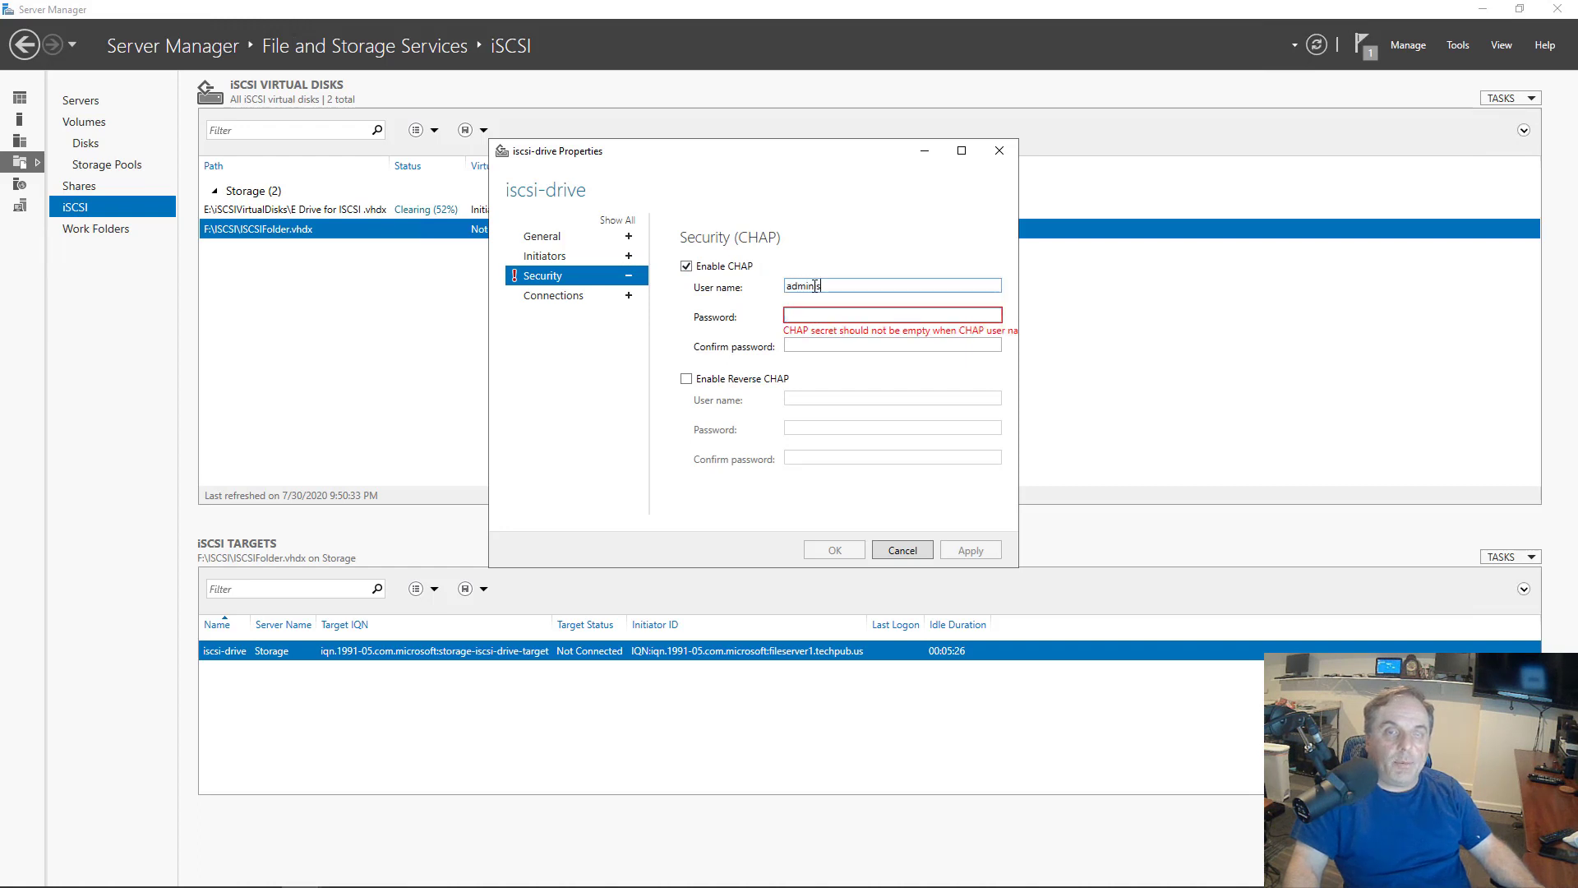
type("trator")
key("Tab")
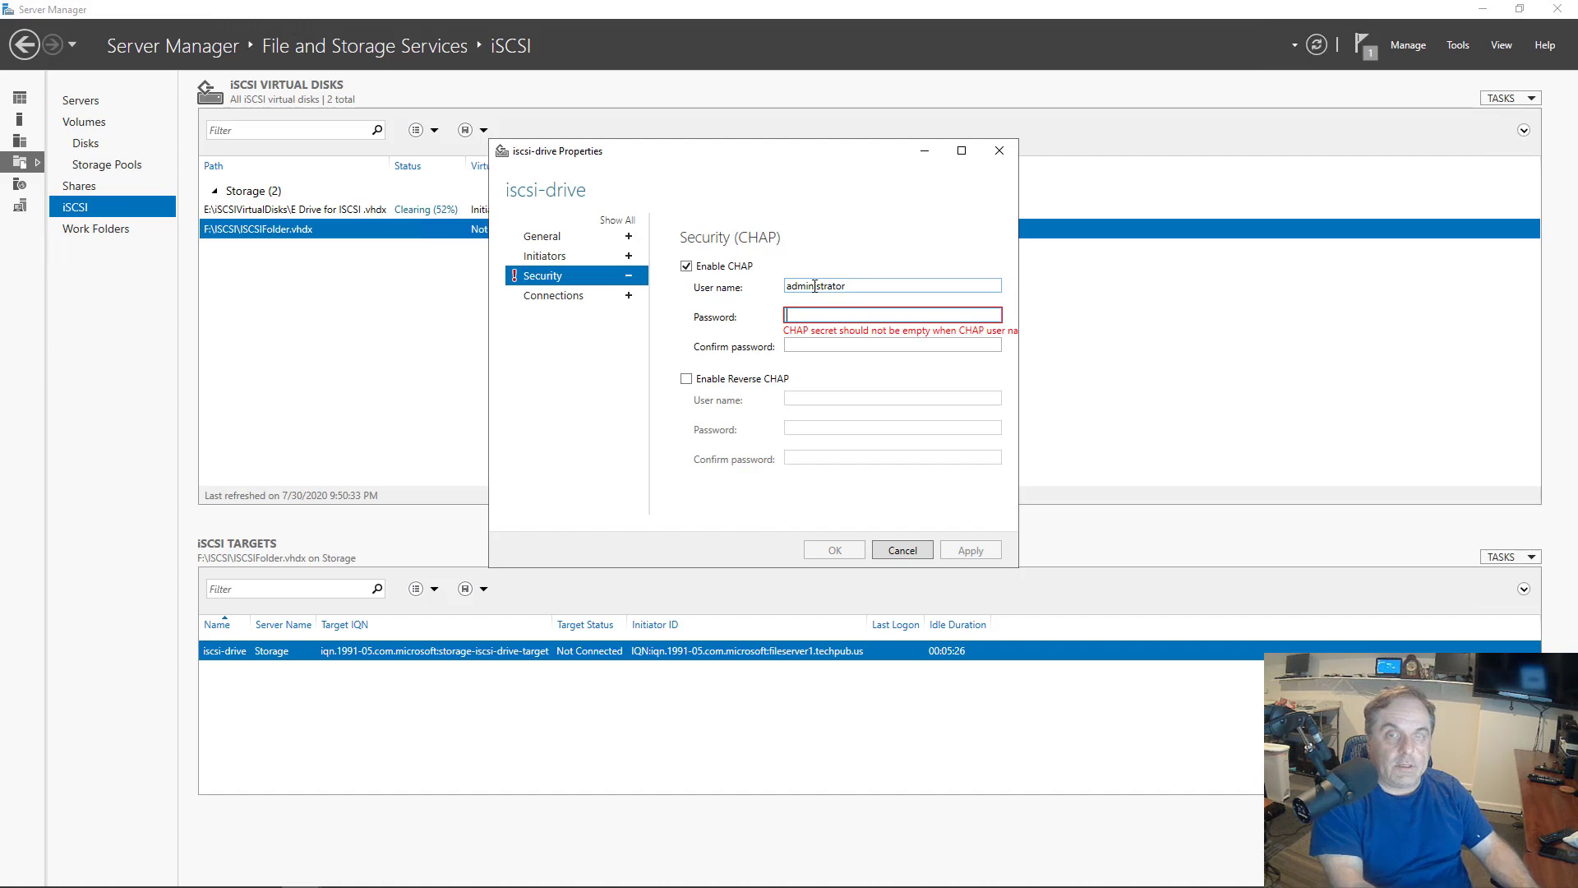
- Enter a matching CHAP password and confirmation for the iscsi-drive target and apply the security settings
type("*******")
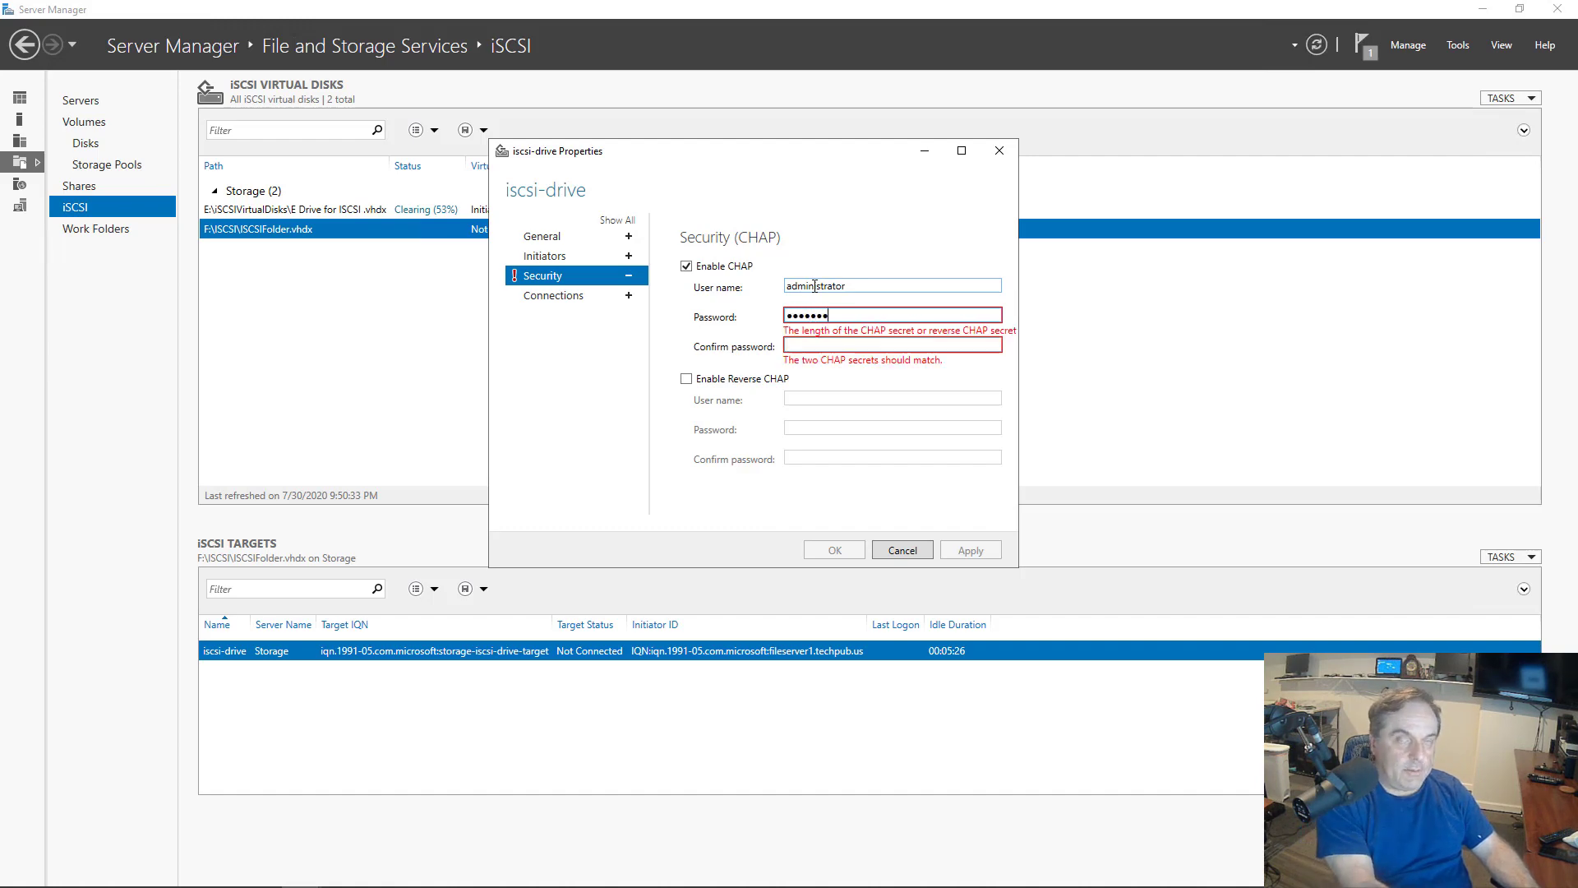
type("*")
key("Tab")
type("********")
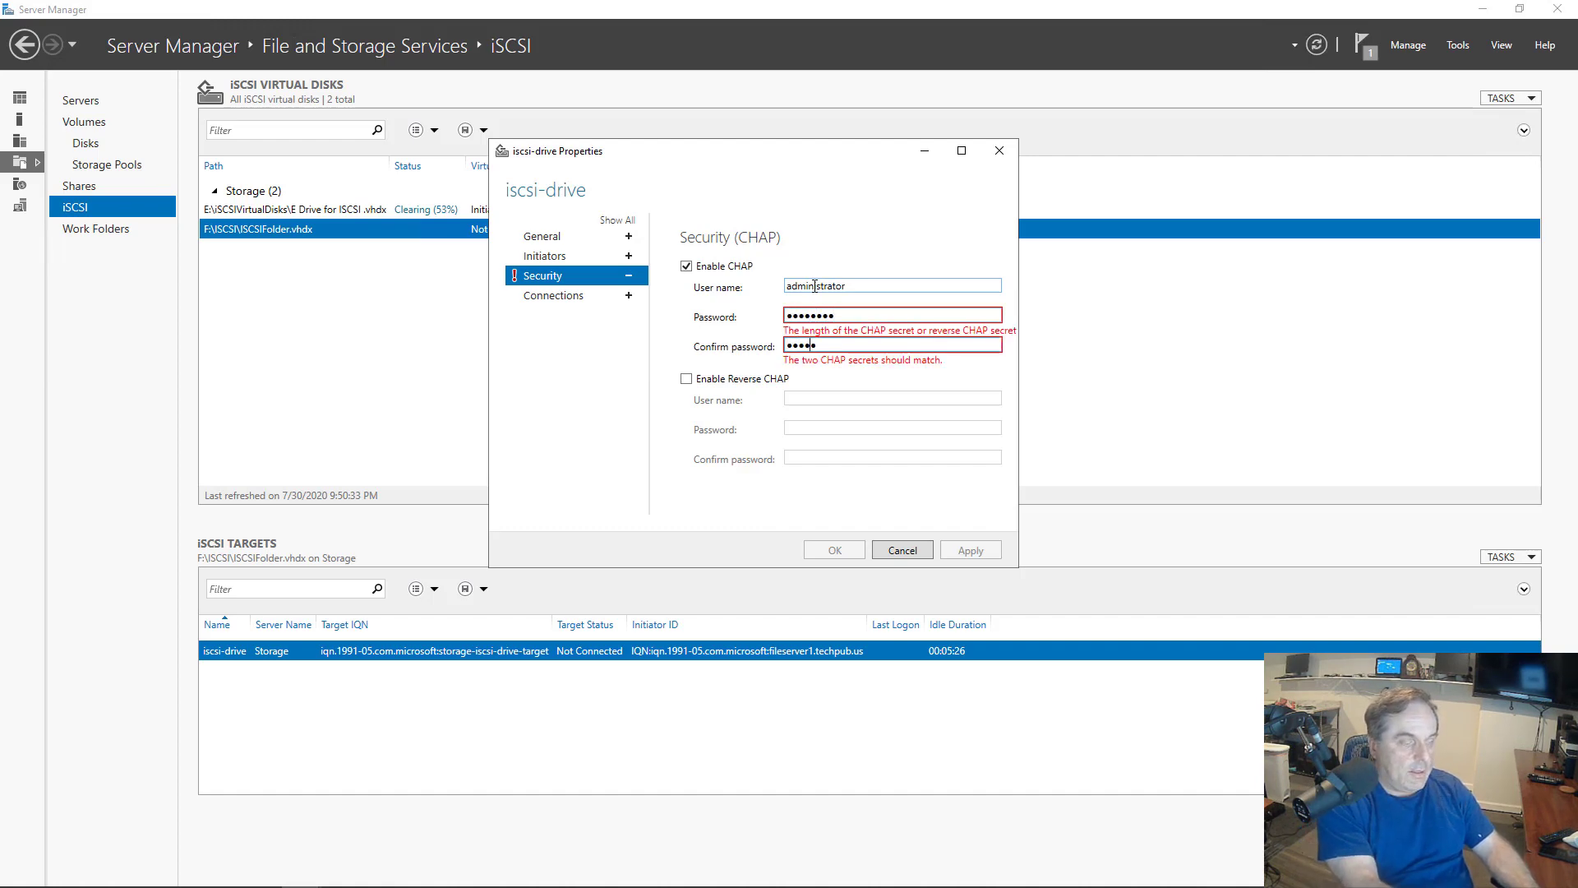
type("****")
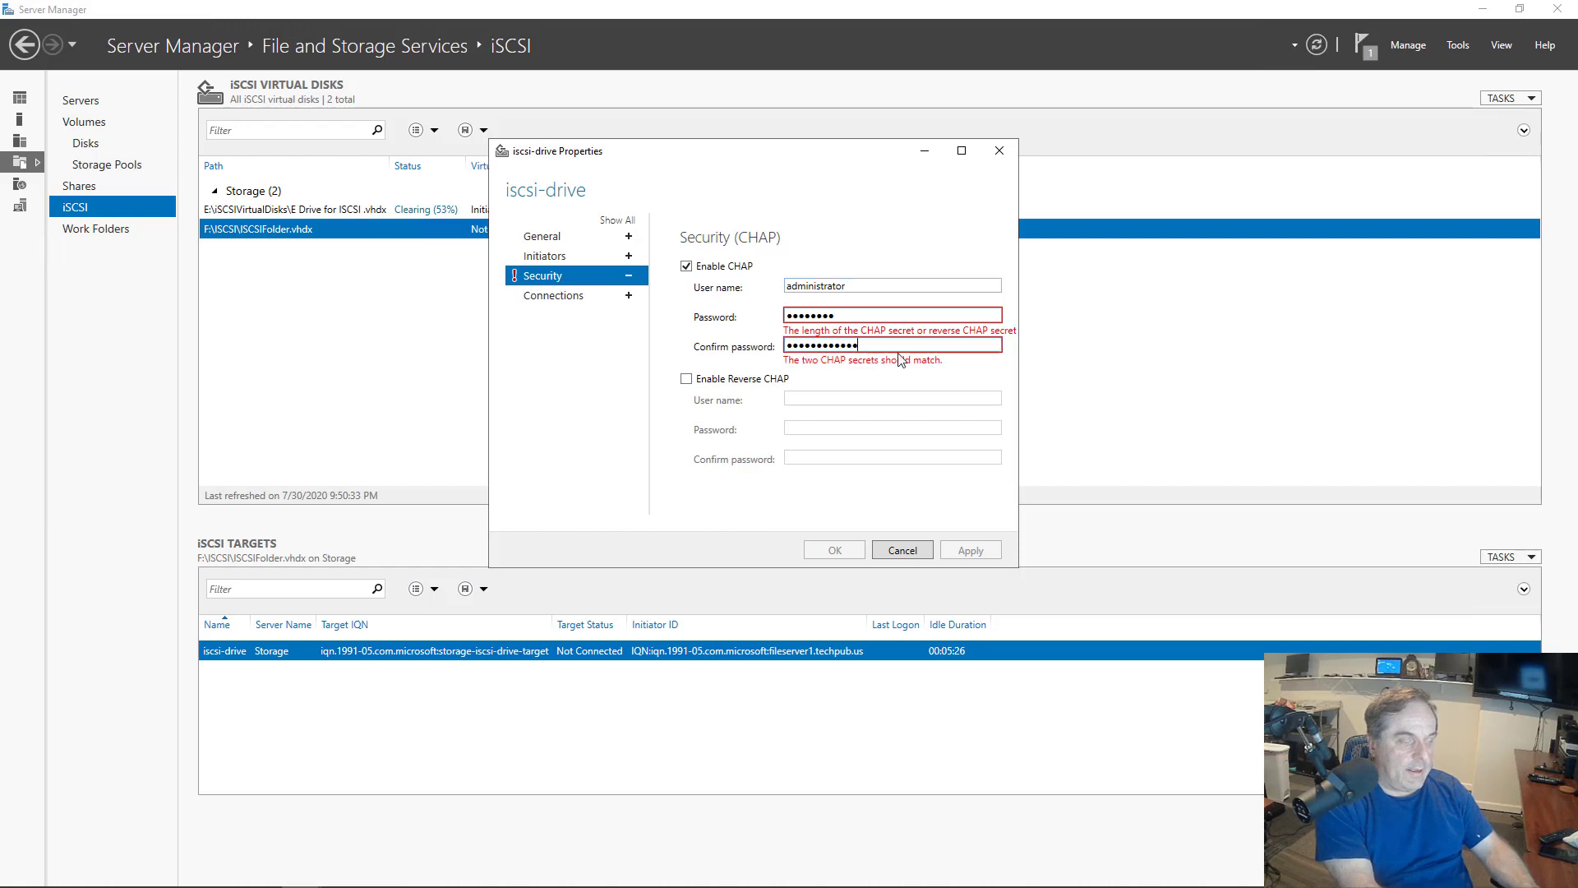
left_click(855, 316)
type("****")
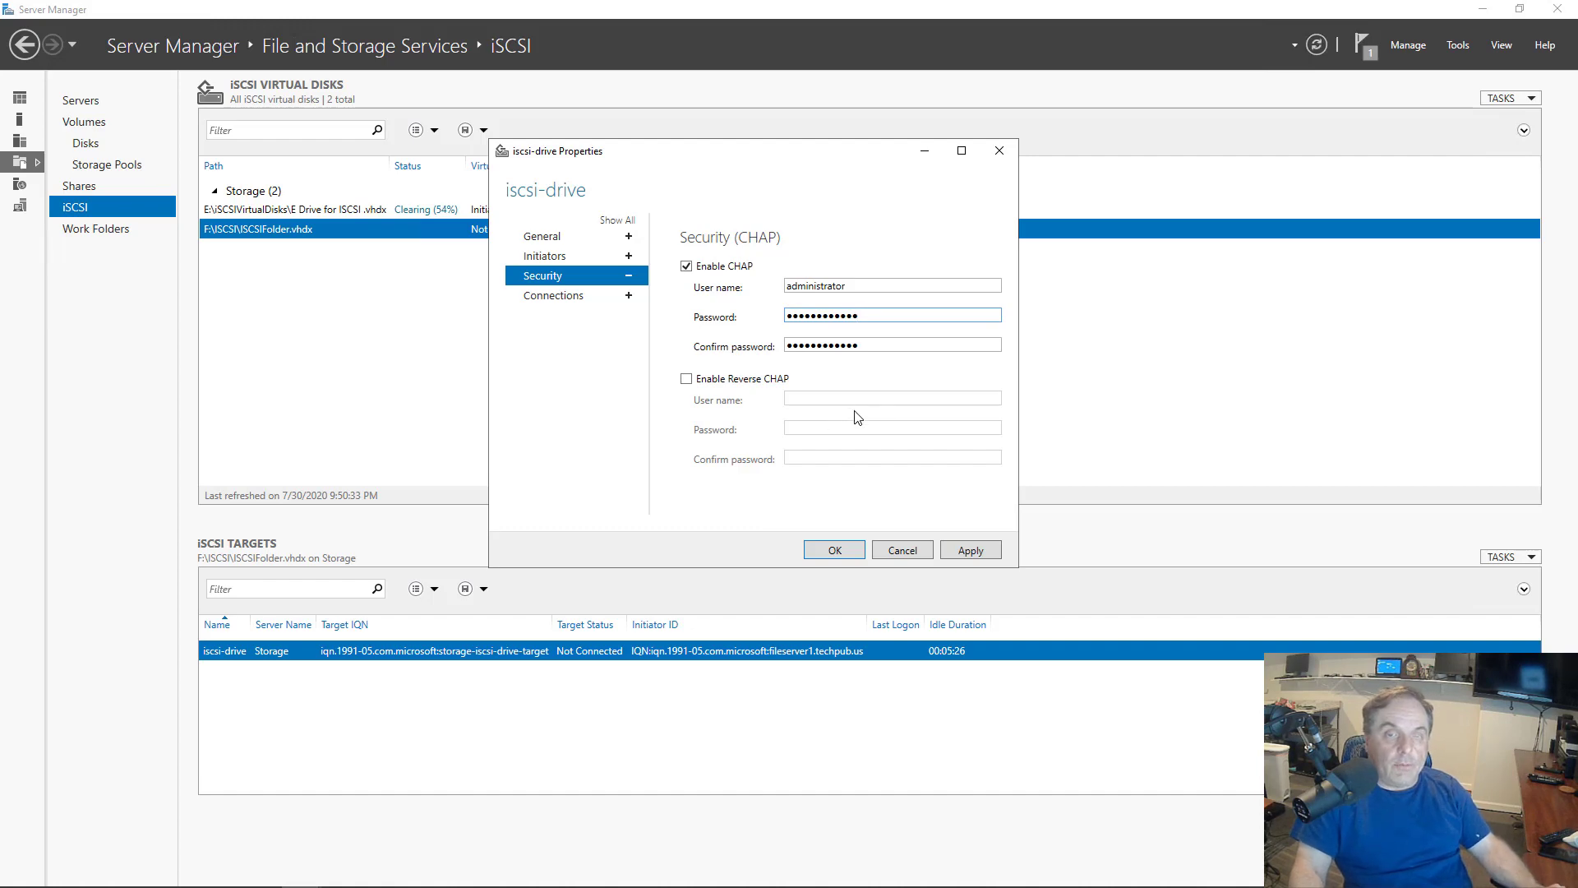
left_click(968, 547)
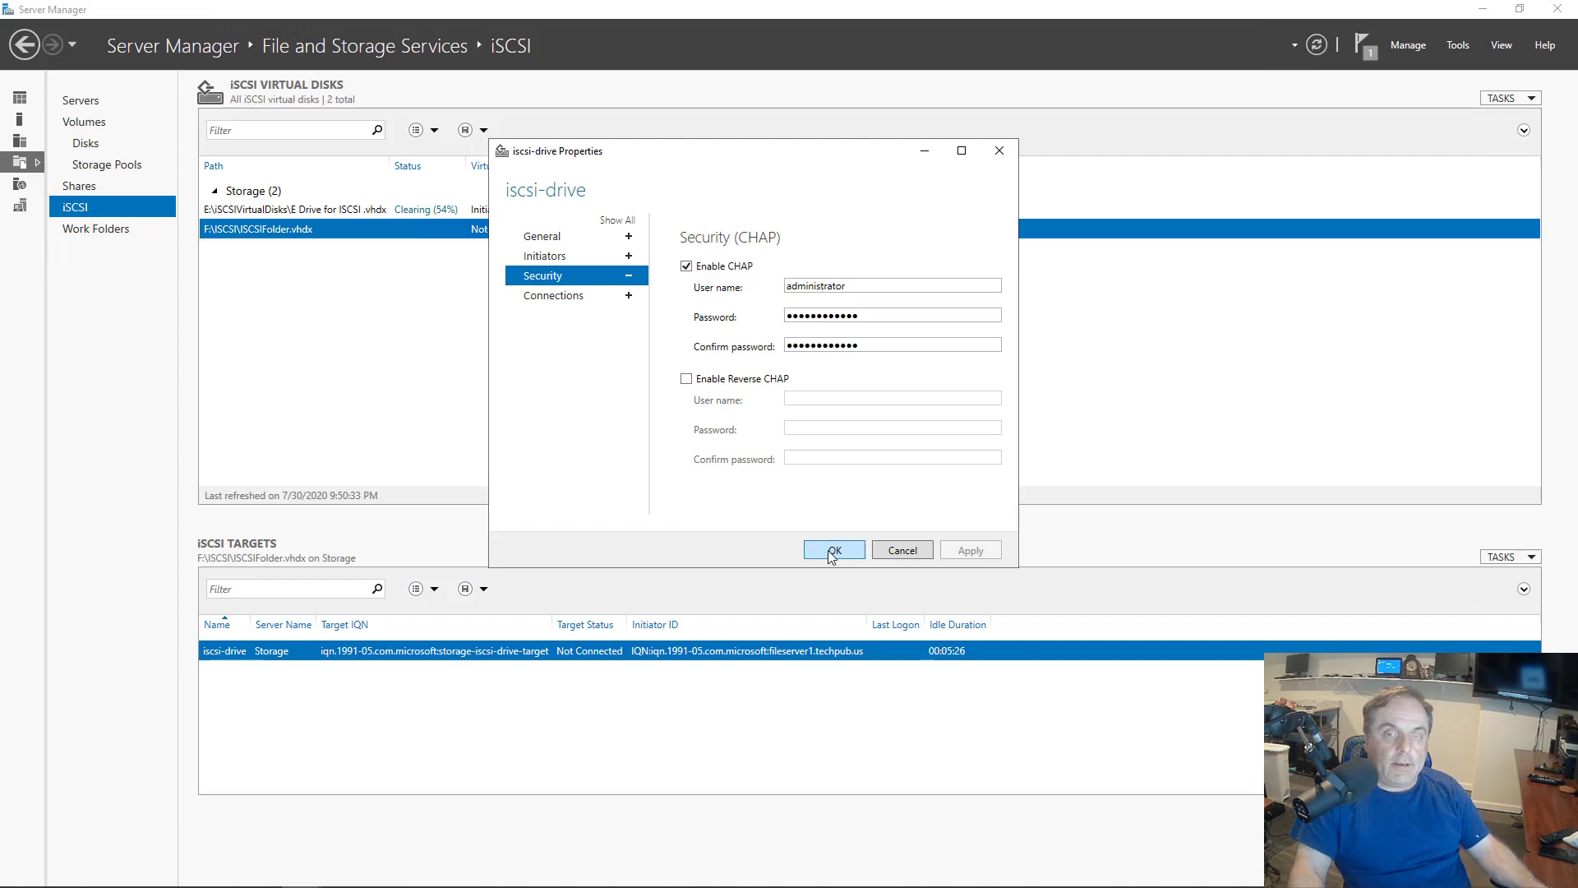
left_click(832, 553)
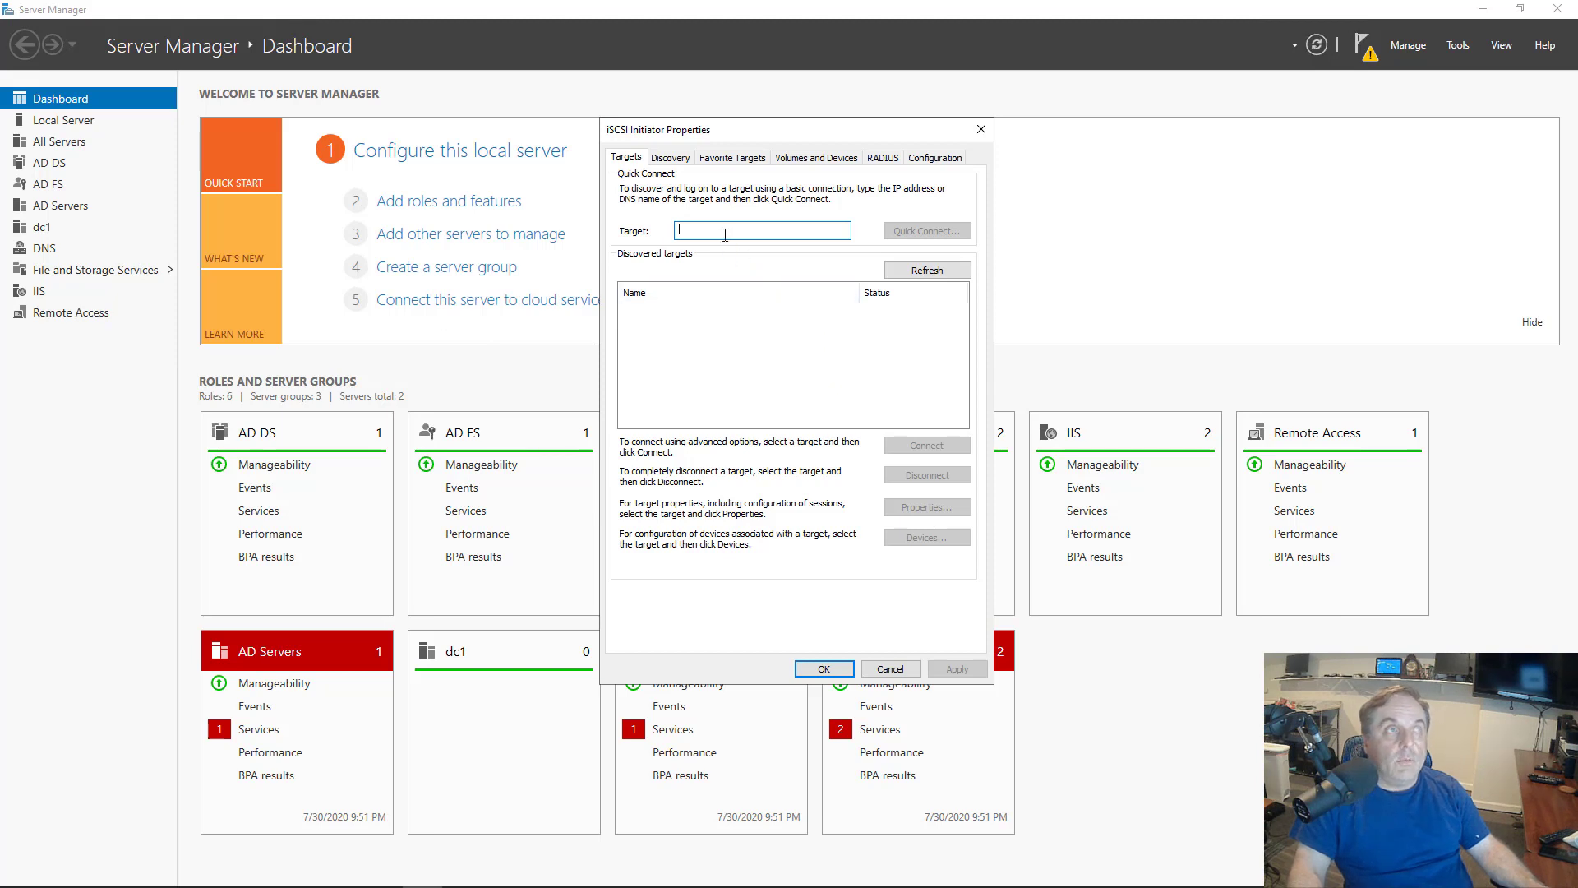
- Try a quick connection from the file server's iSCSI initiator to the target at 192.168.21.24
type("1")
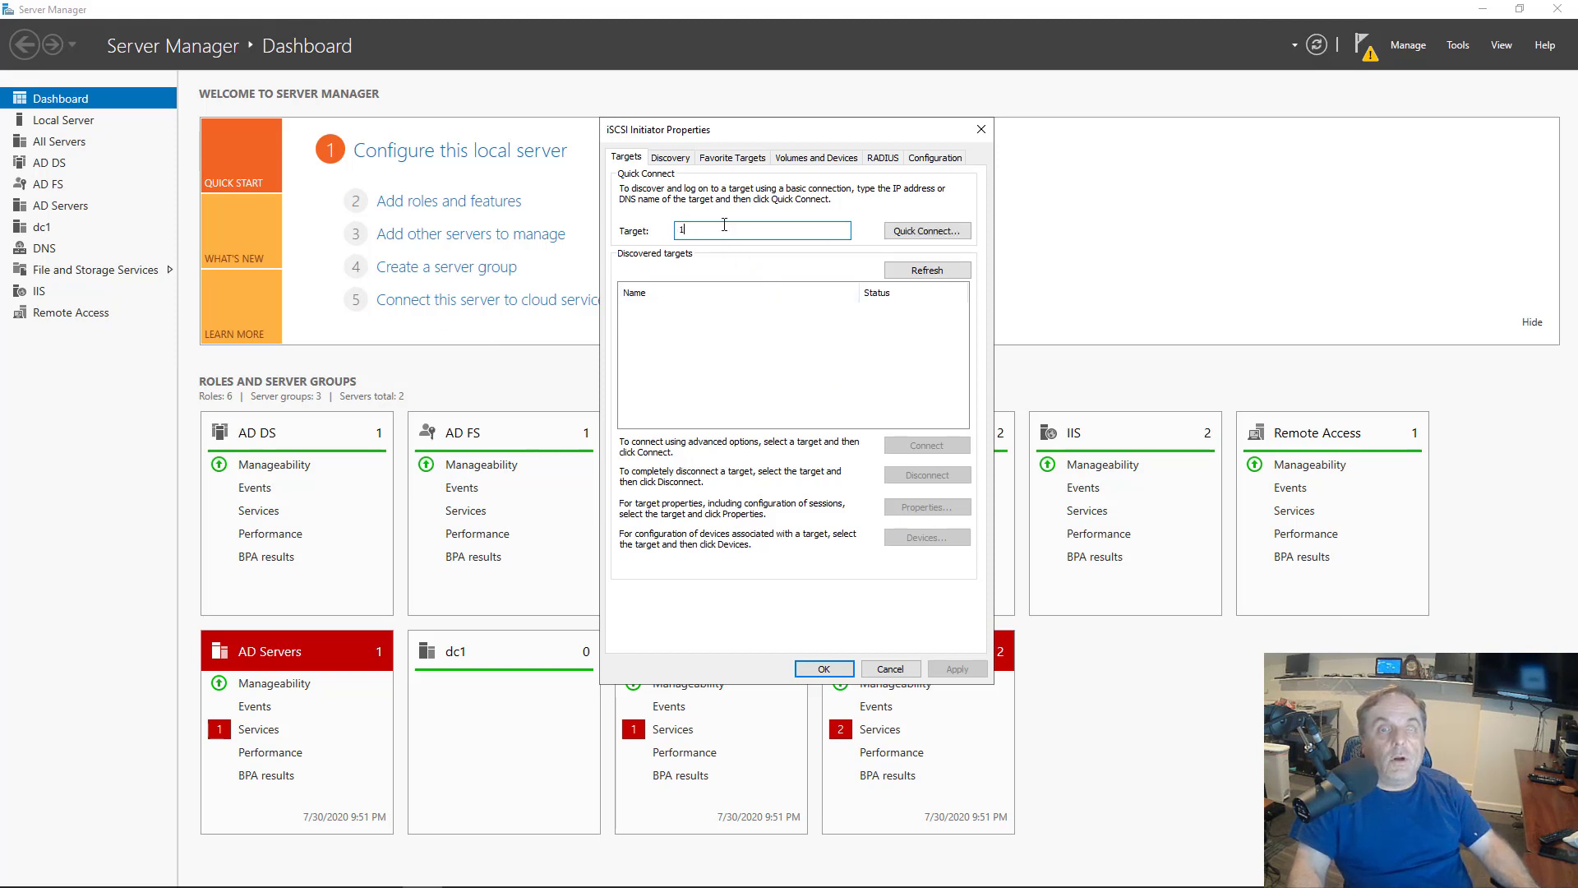
type("92.168.21.24")
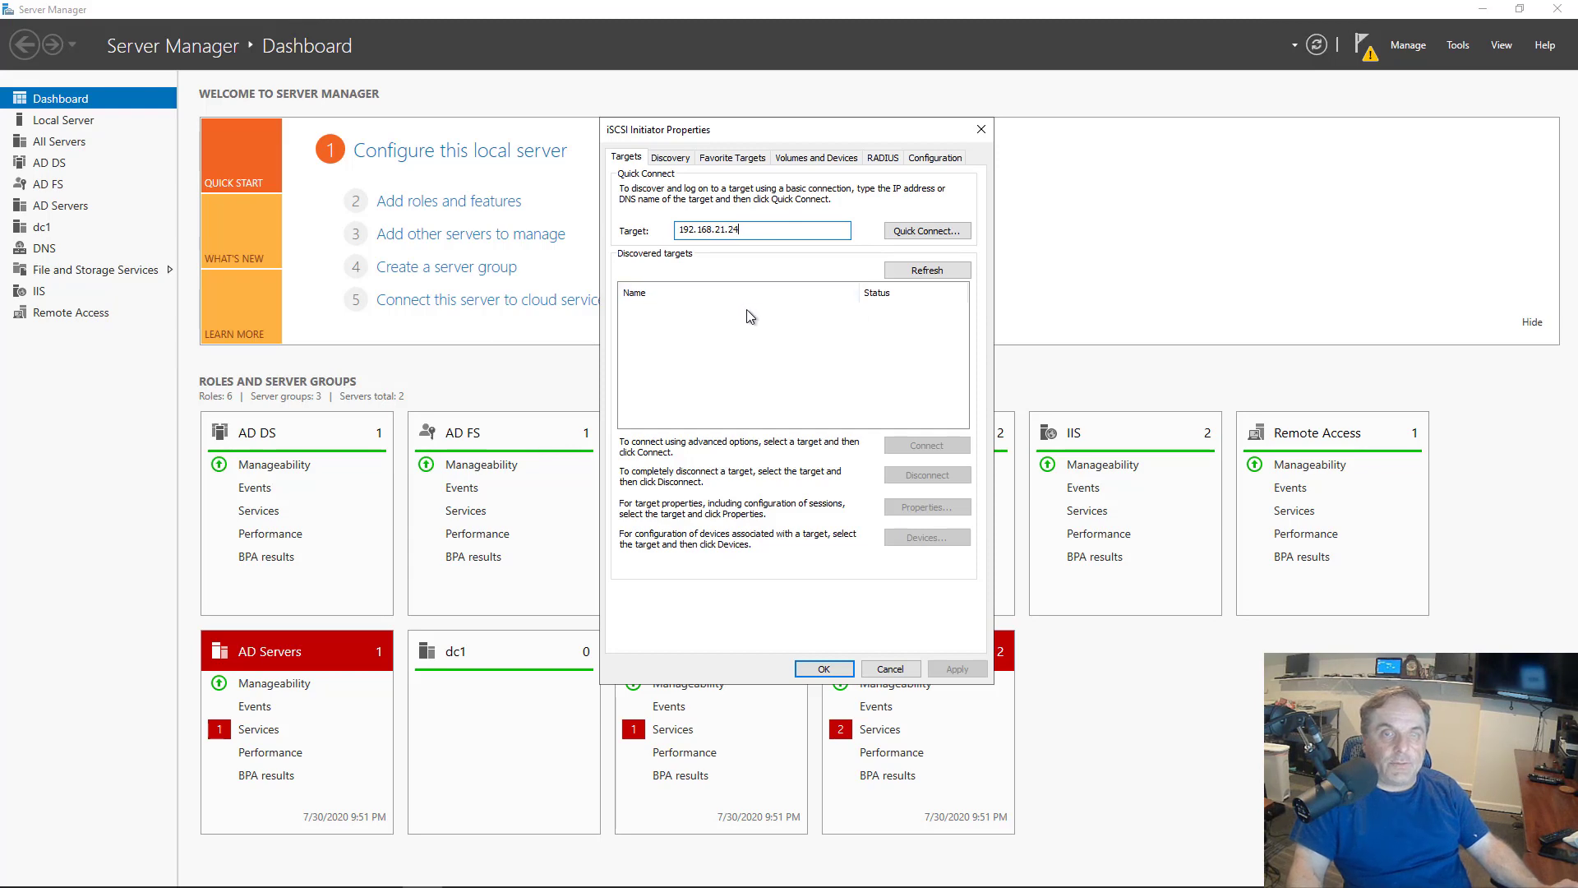
left_click(911, 233)
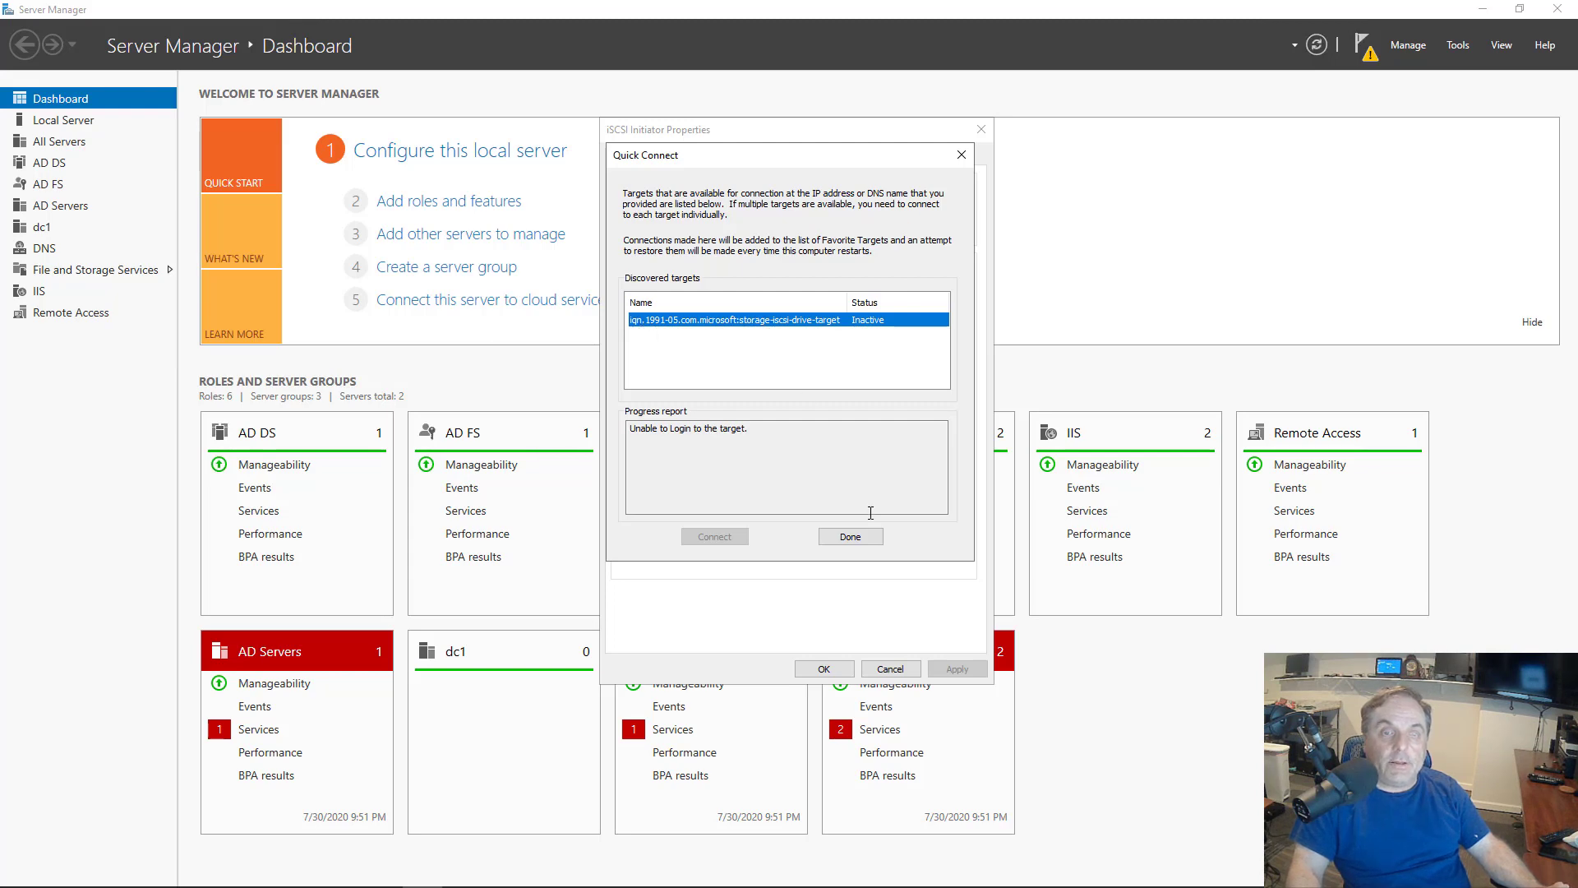
left_click(860, 538)
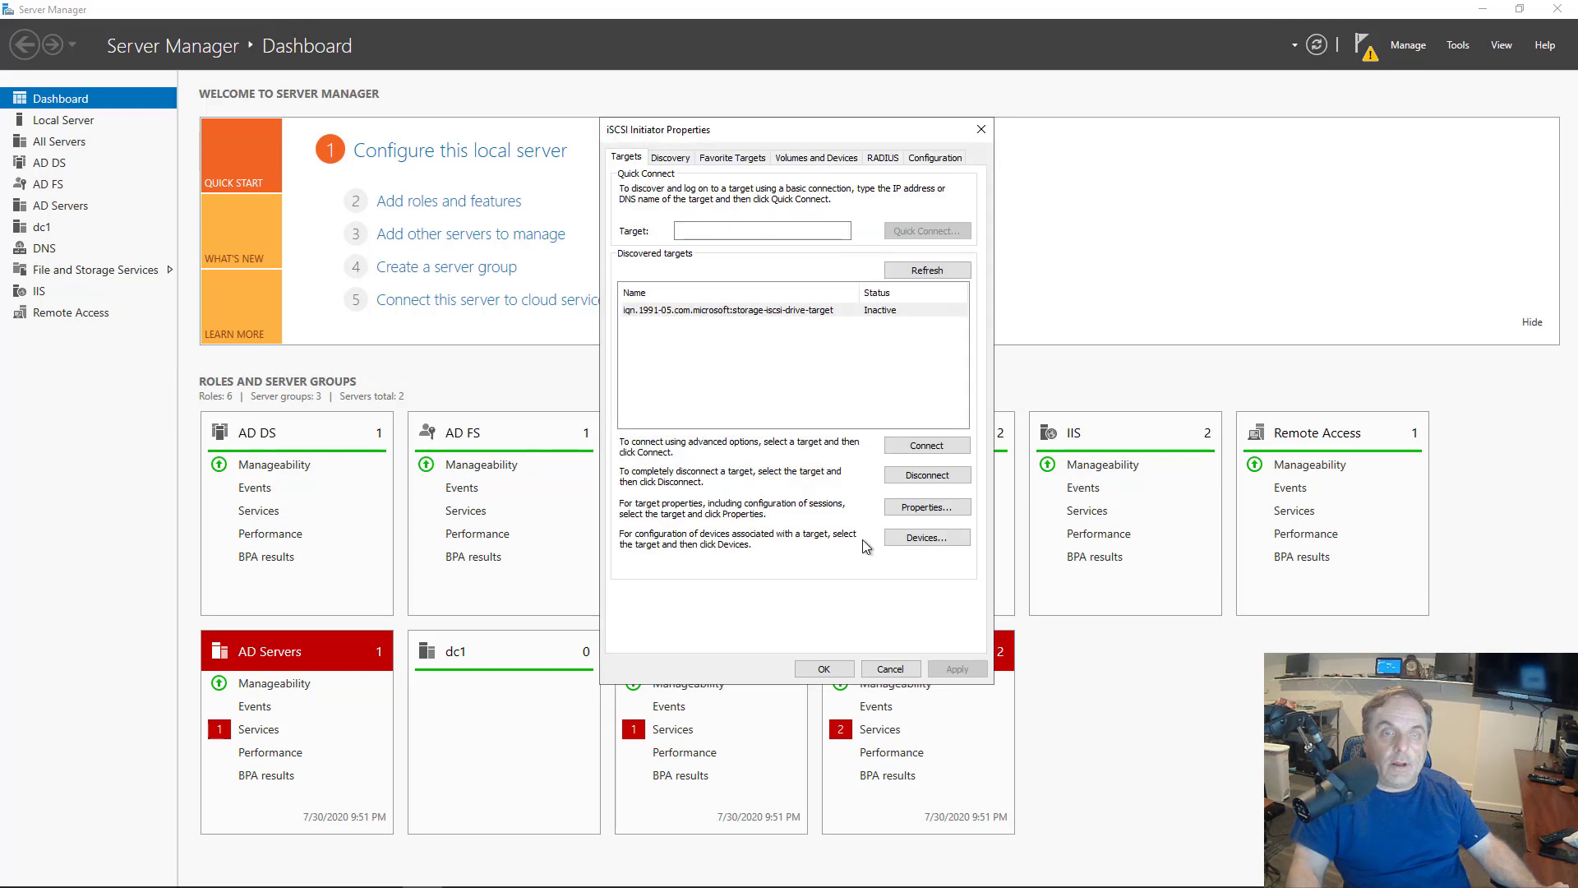
- Review the discovered target, target portal and favorite targets in the iSCSI initiator, then try to auto-configure its volume list and close the properties
left_click(843, 311)
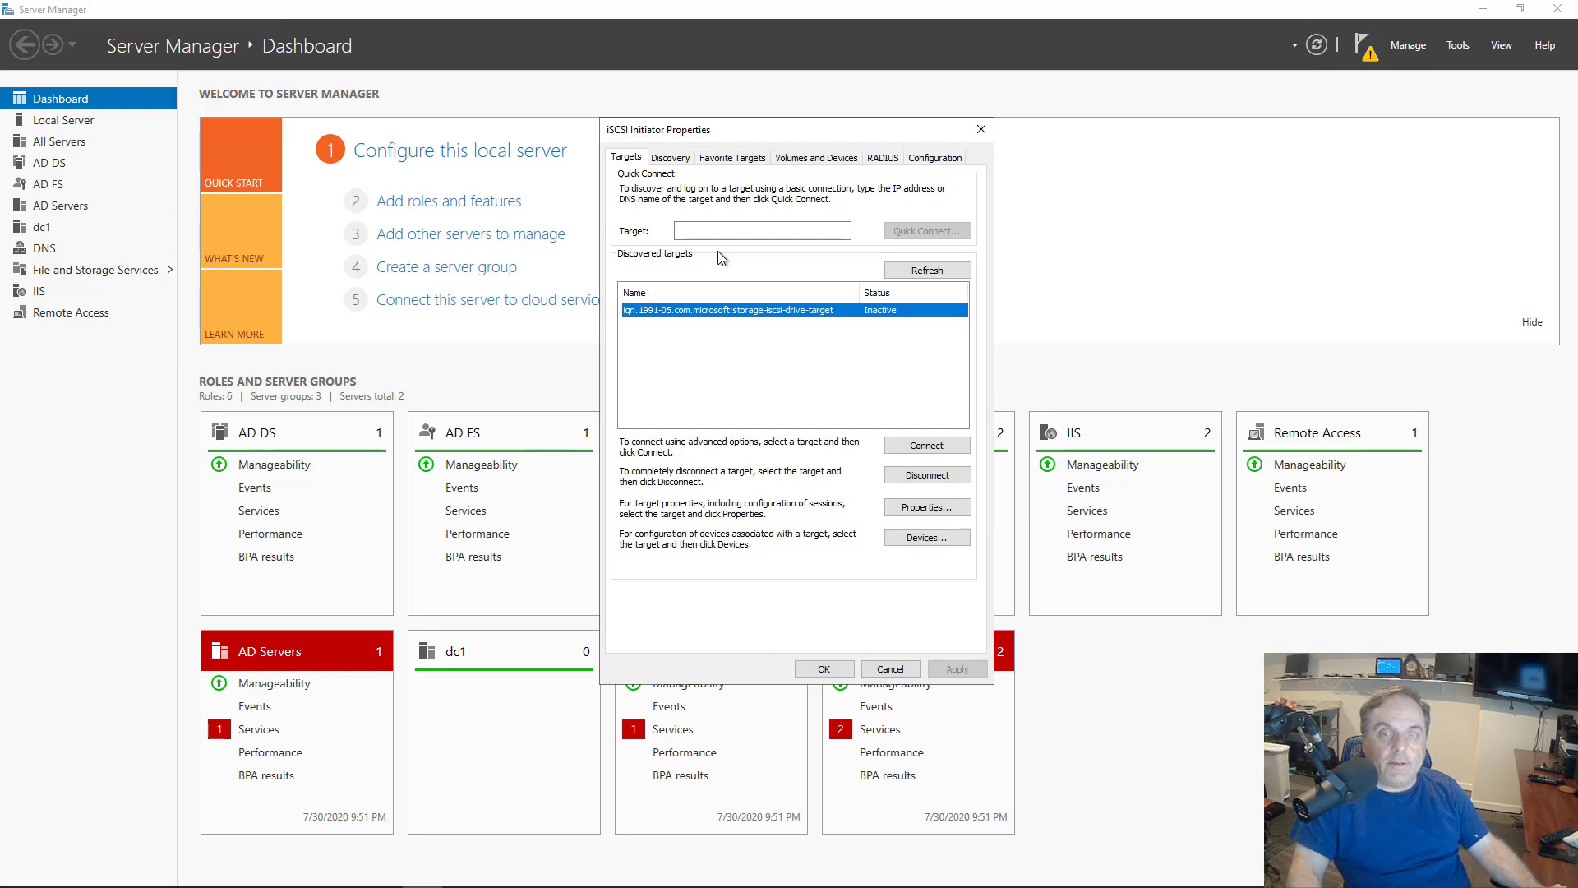
left_click(670, 158)
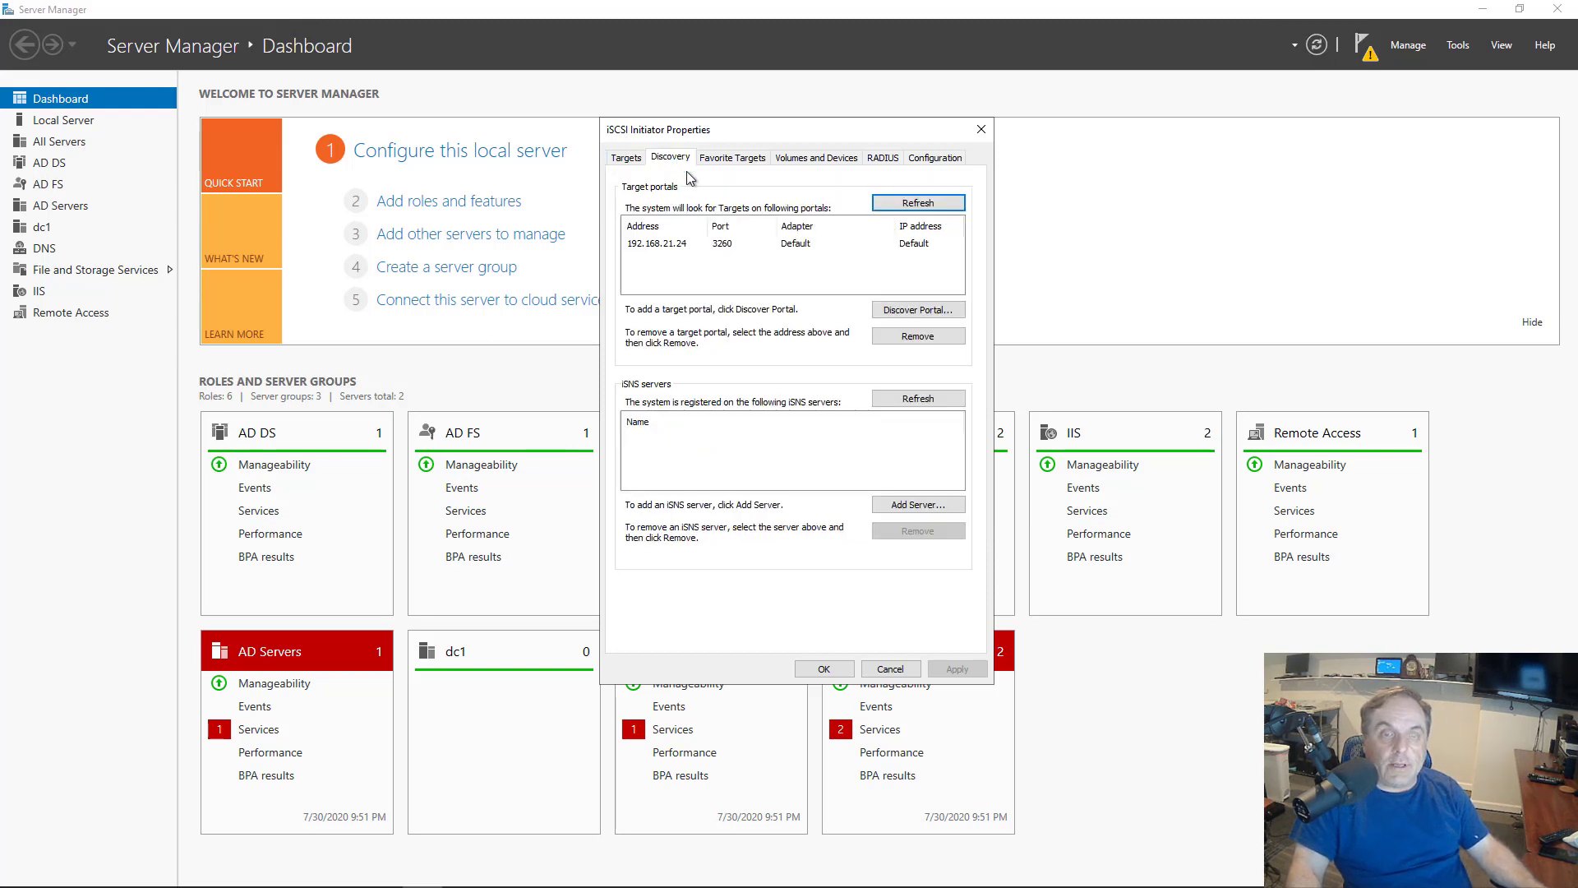
left_click(679, 247)
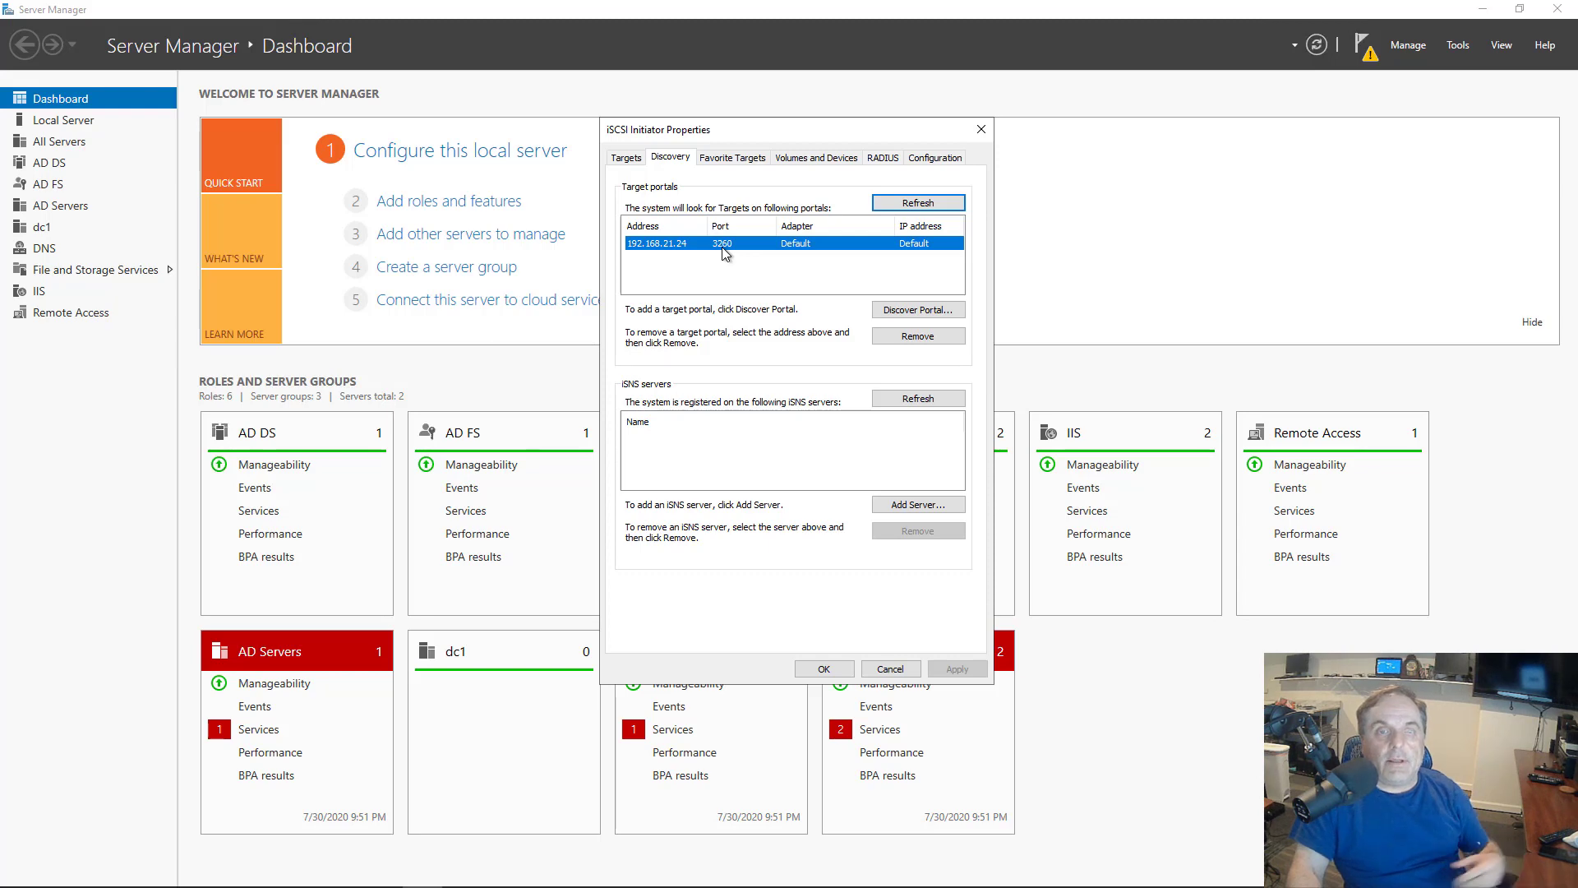
left_click(732, 159)
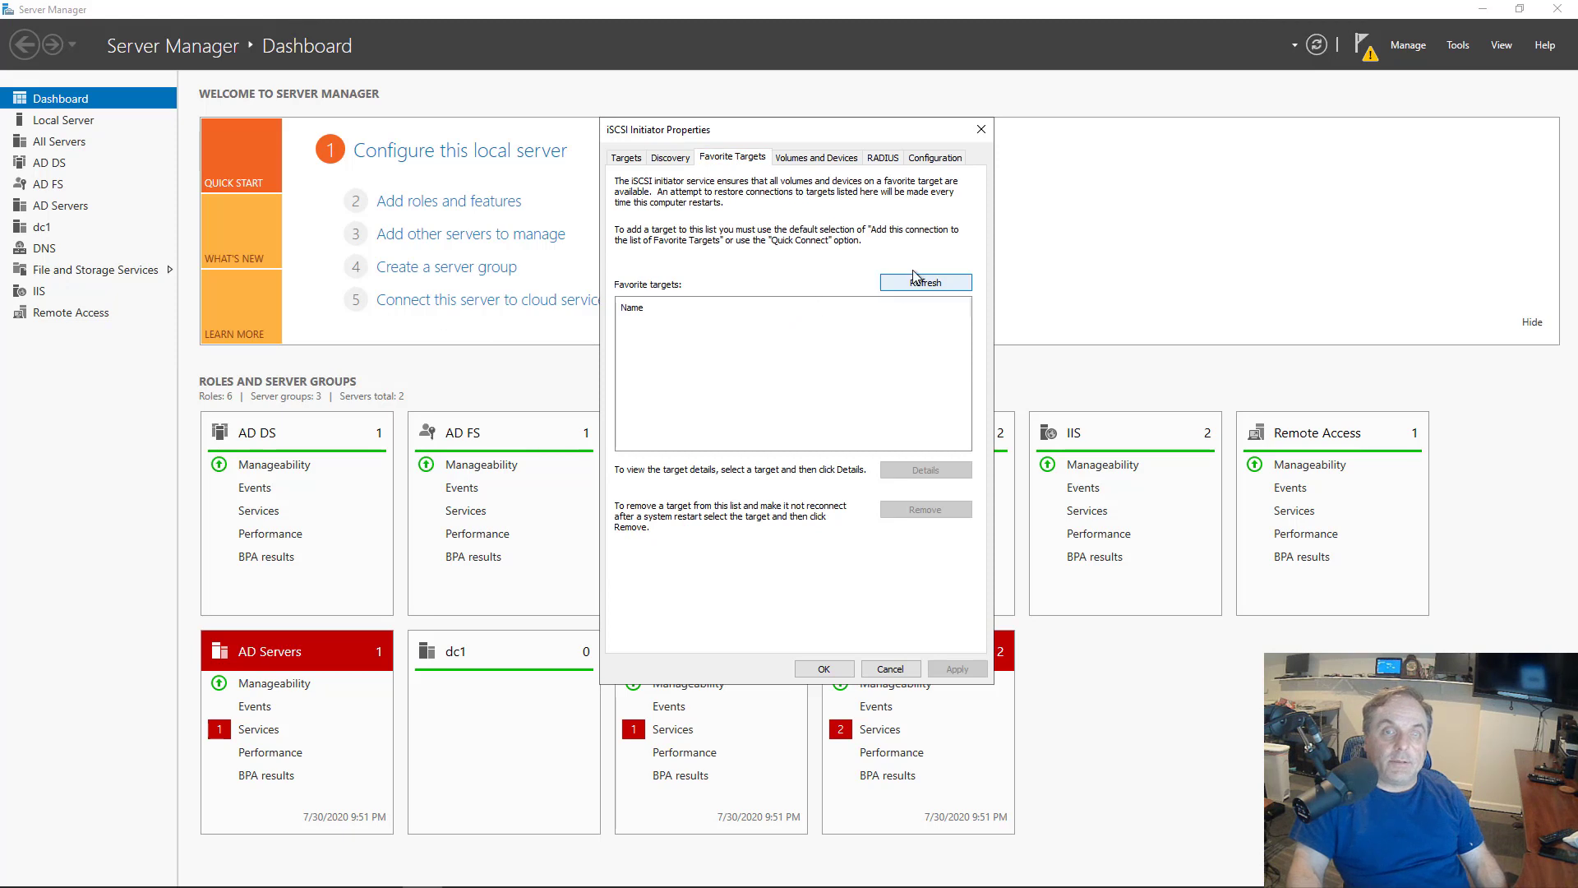
left_click(814, 160)
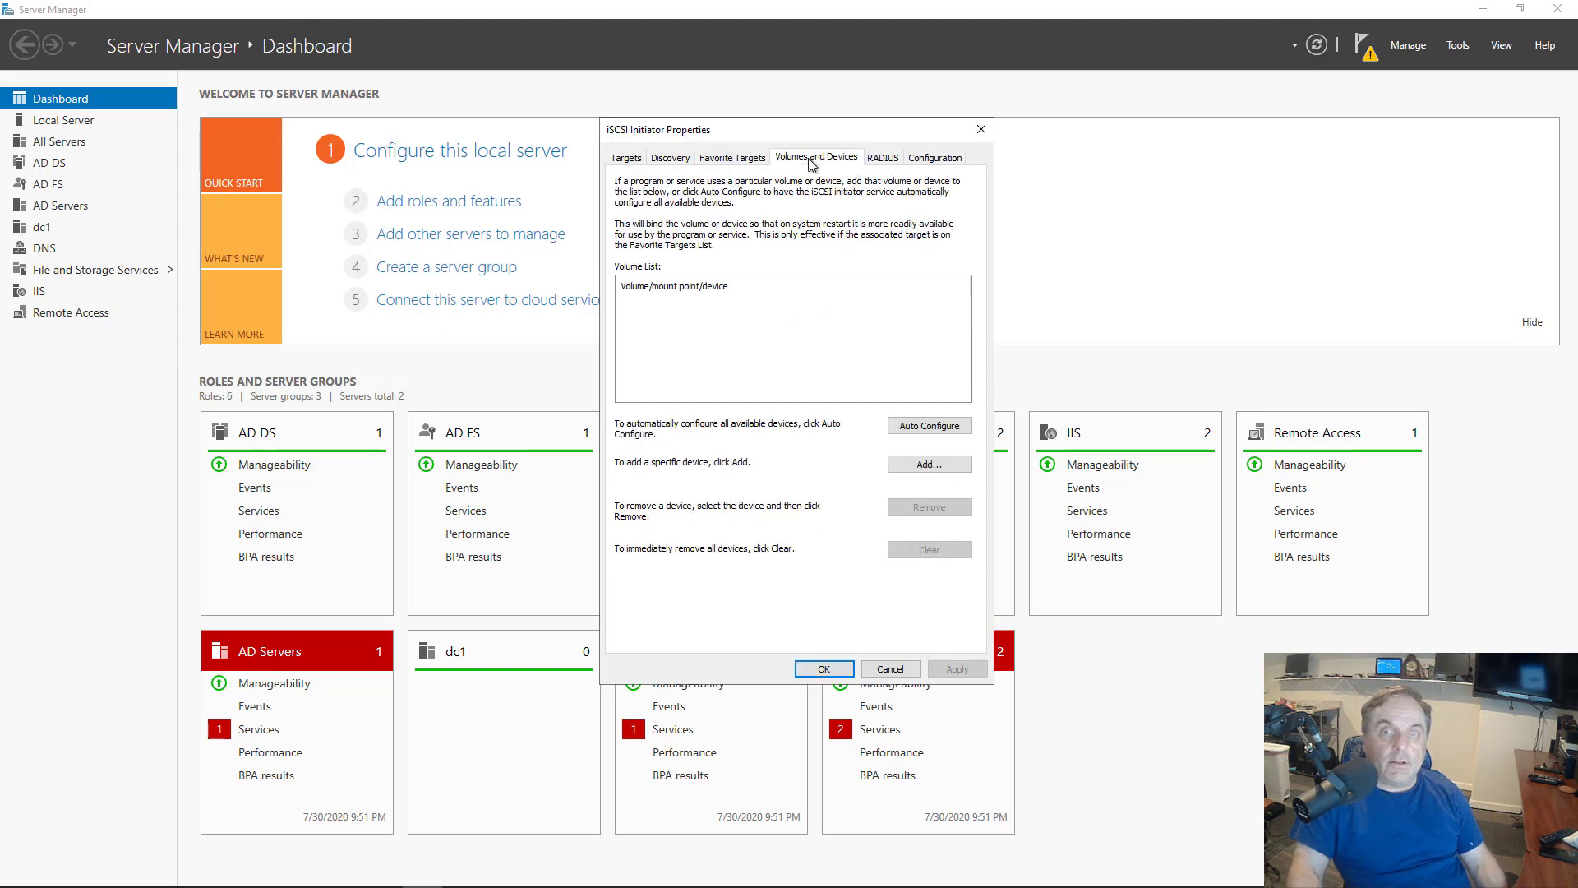
left_click(910, 430)
left_click(925, 431)
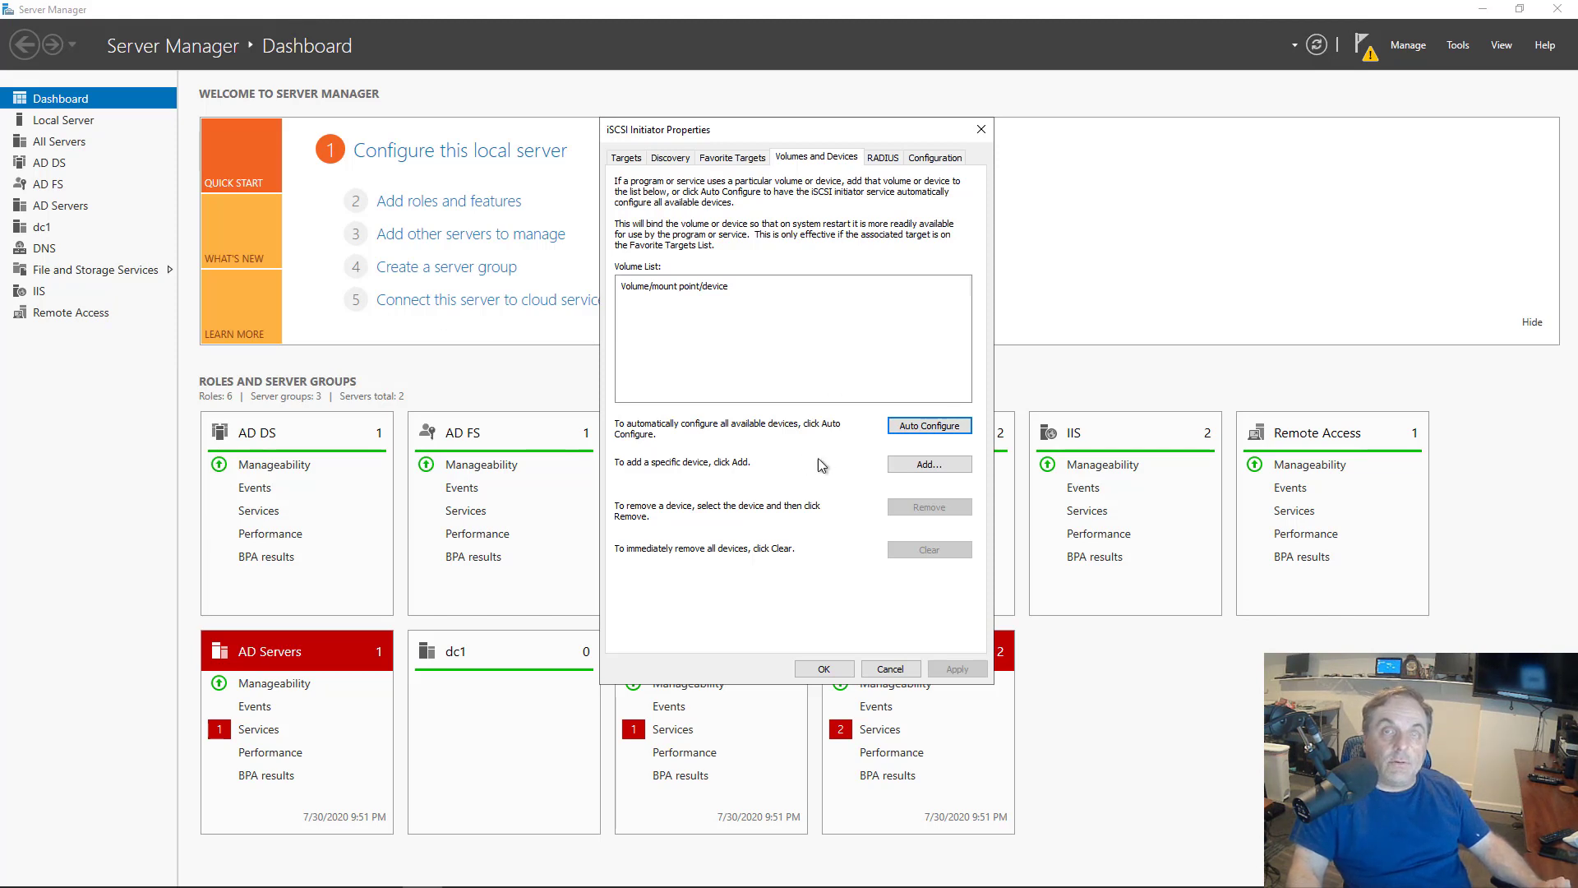
left_click(823, 669)
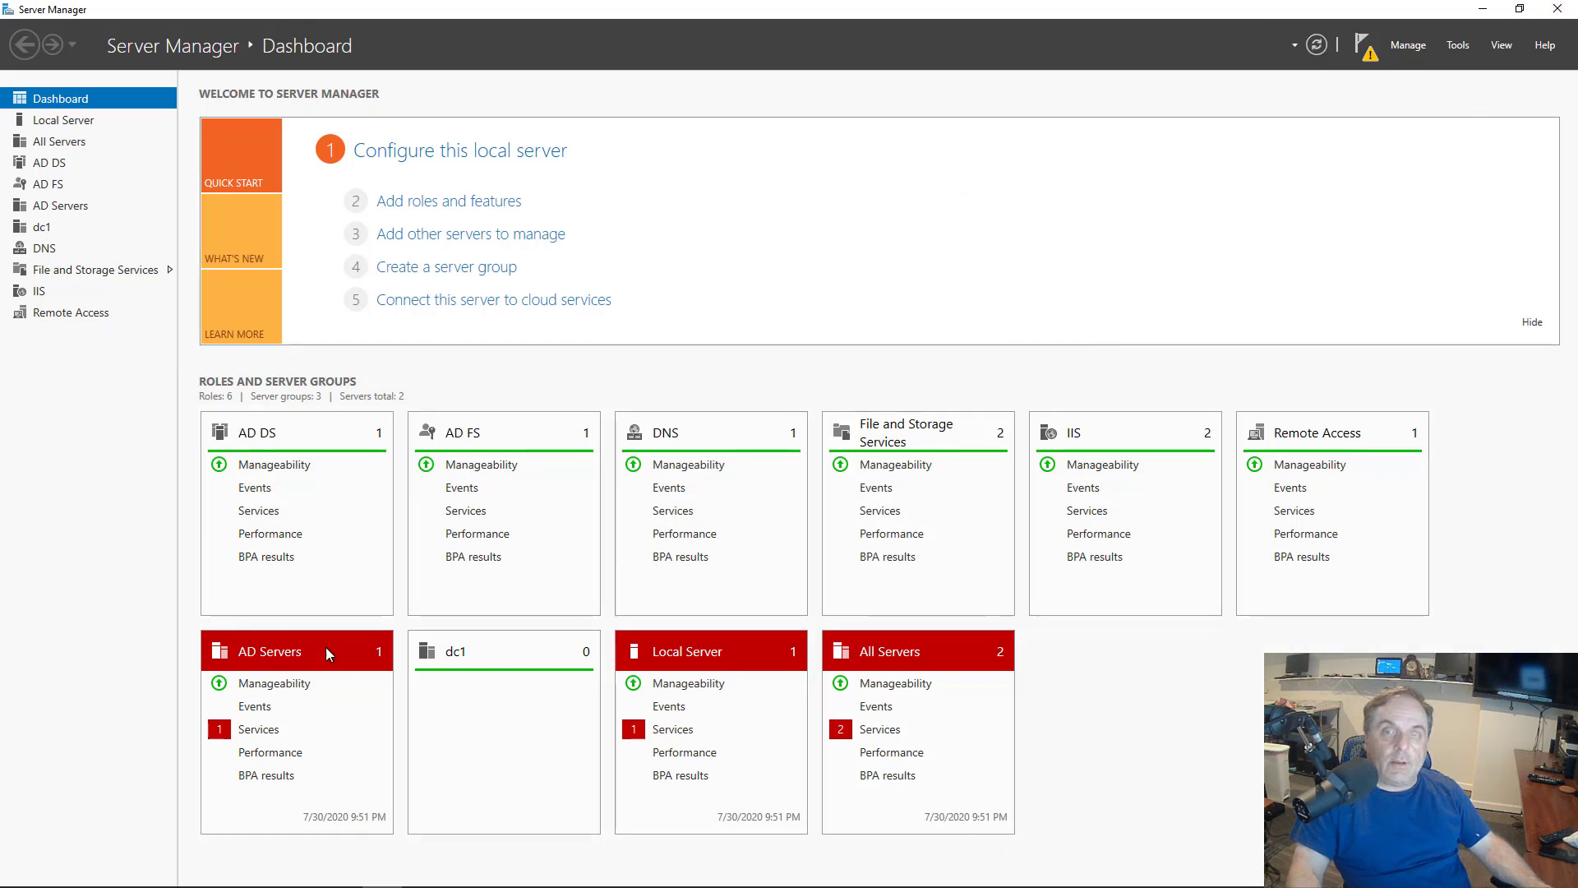
key("super+d")
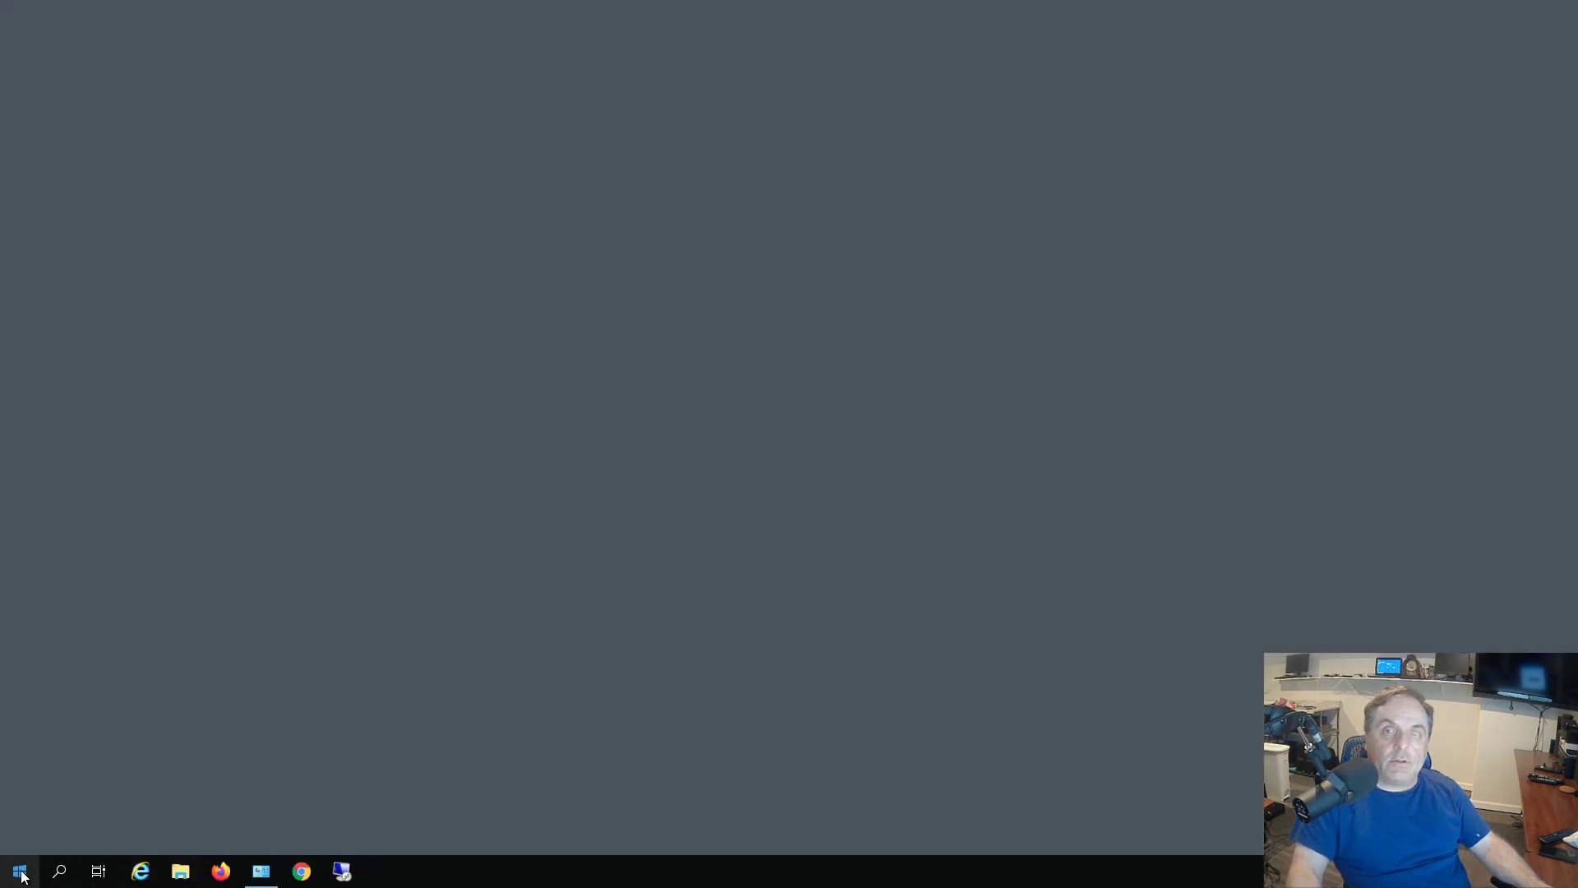
key("super+d")
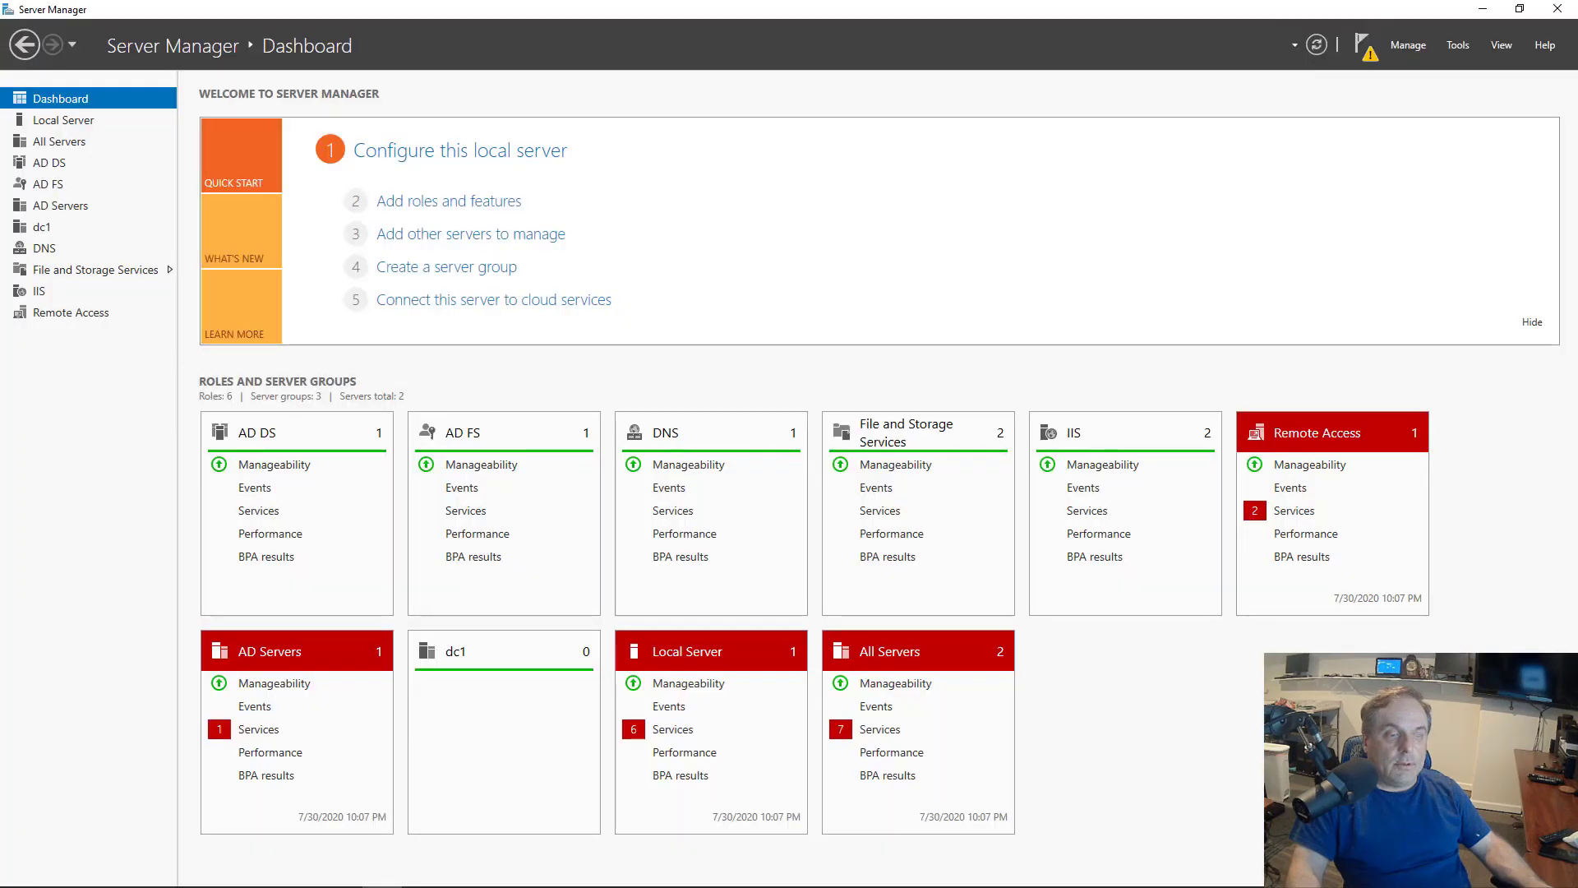
- Reopen the iSCSI Initiator and check the target's connection status, the favorite targets and the volume list
left_click(1458, 45)
left_click(1371, 211)
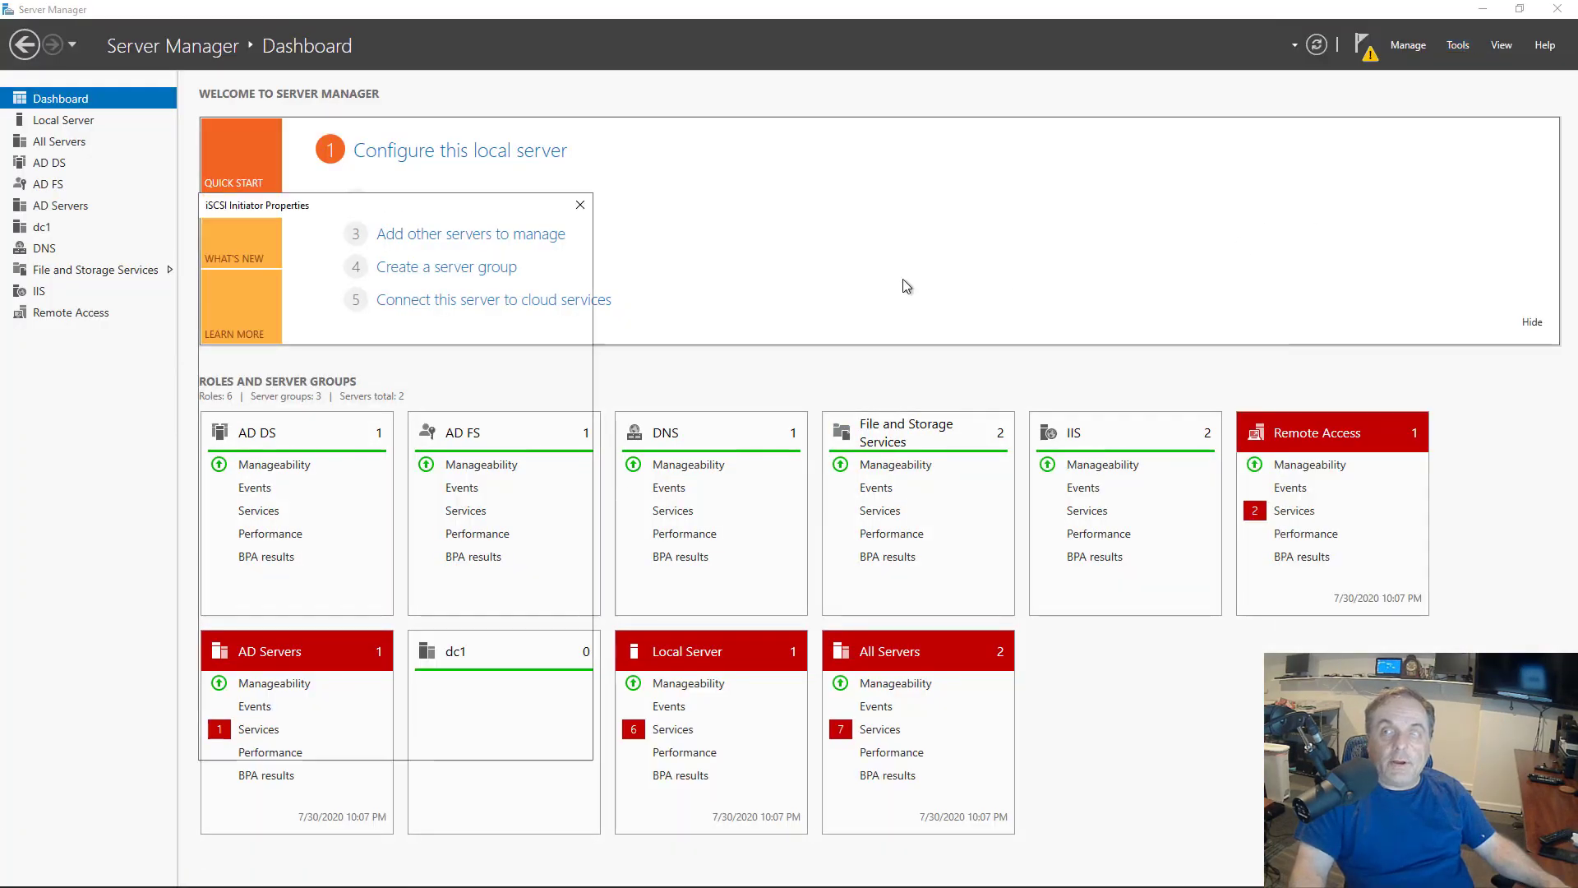
left_click_drag(498, 205, 832, 167)
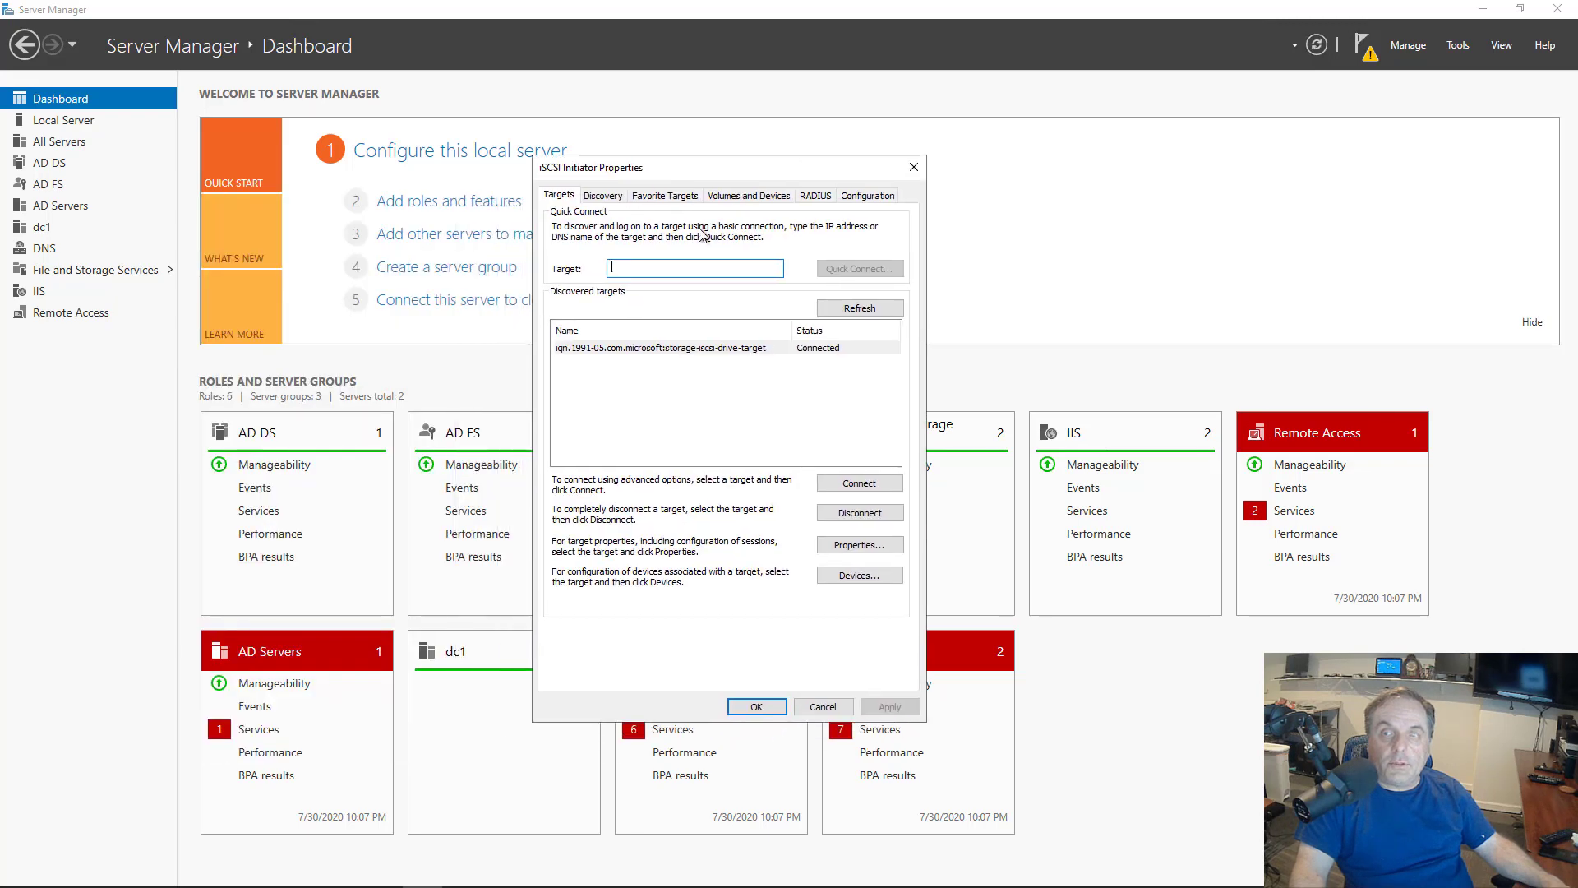
left_click(668, 196)
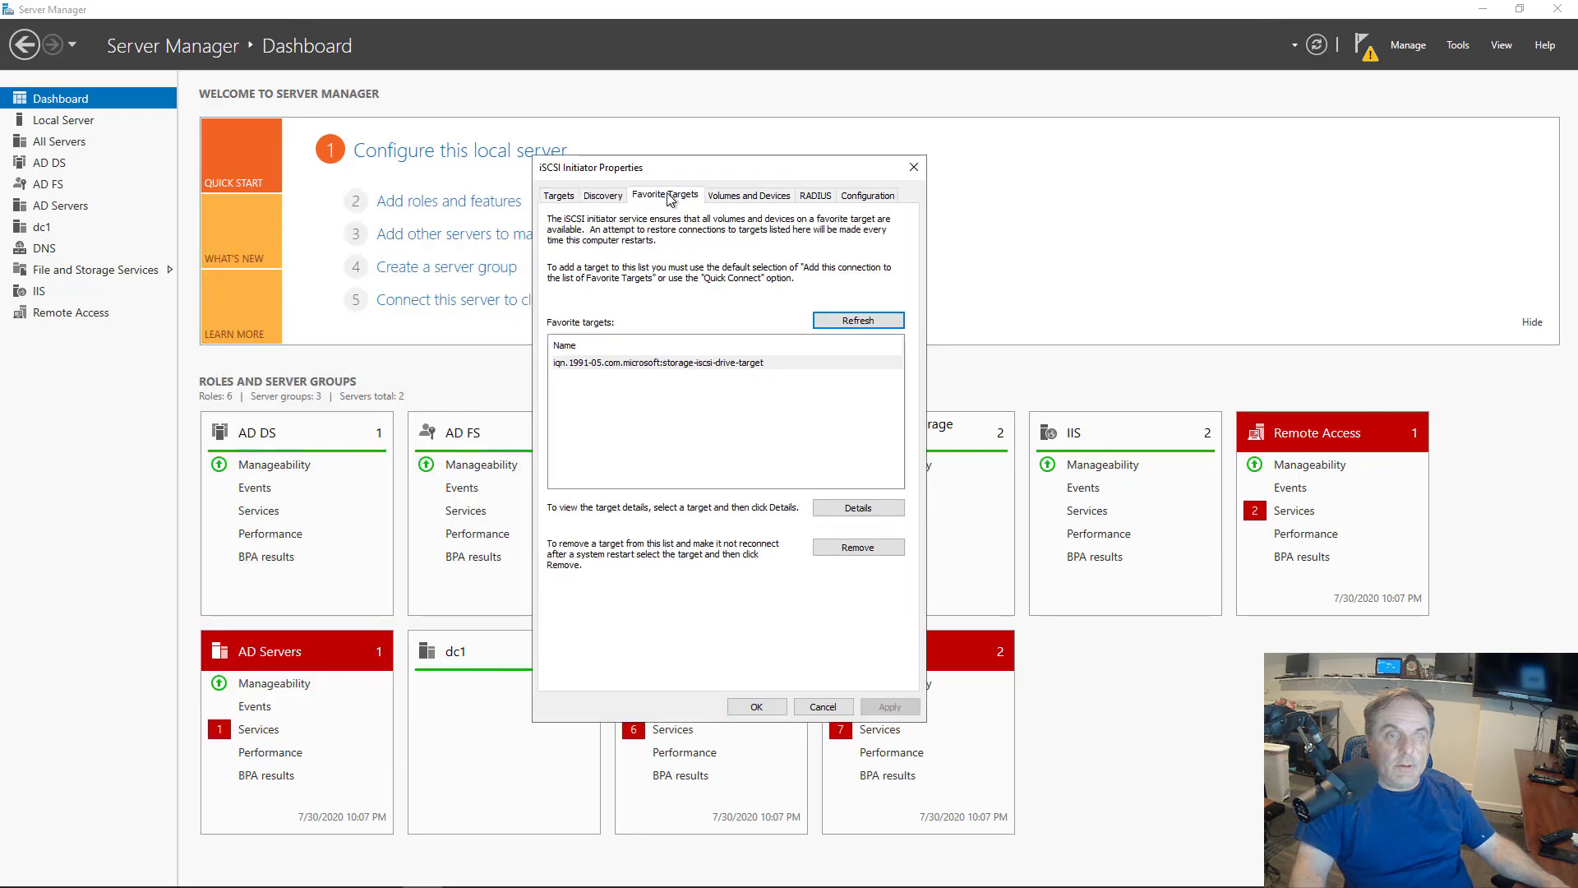
left_click(738, 198)
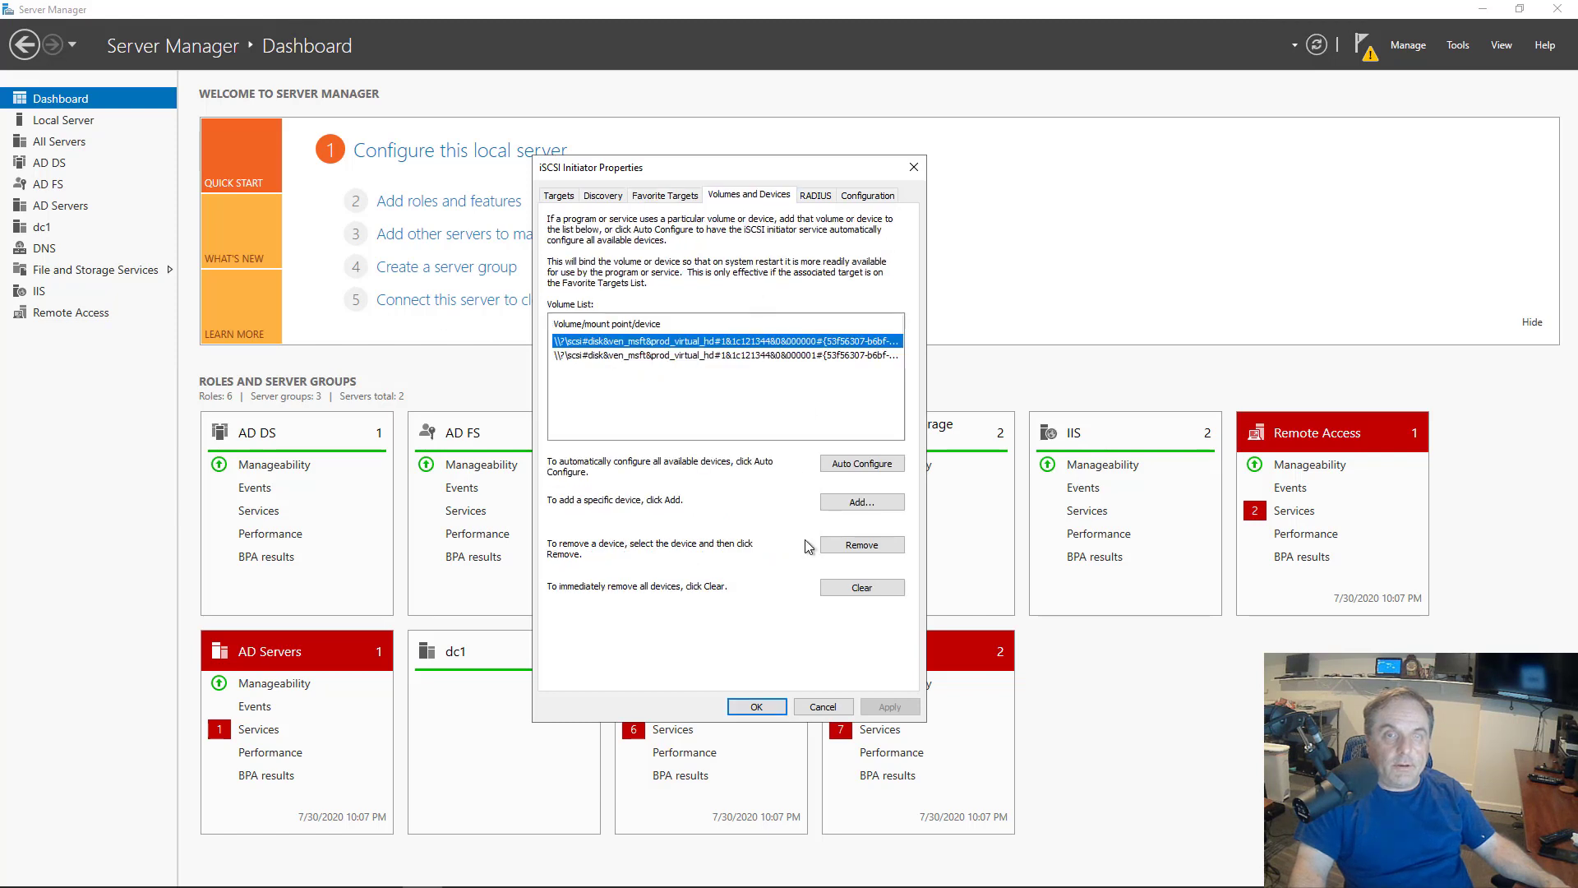
left_click(757, 707)
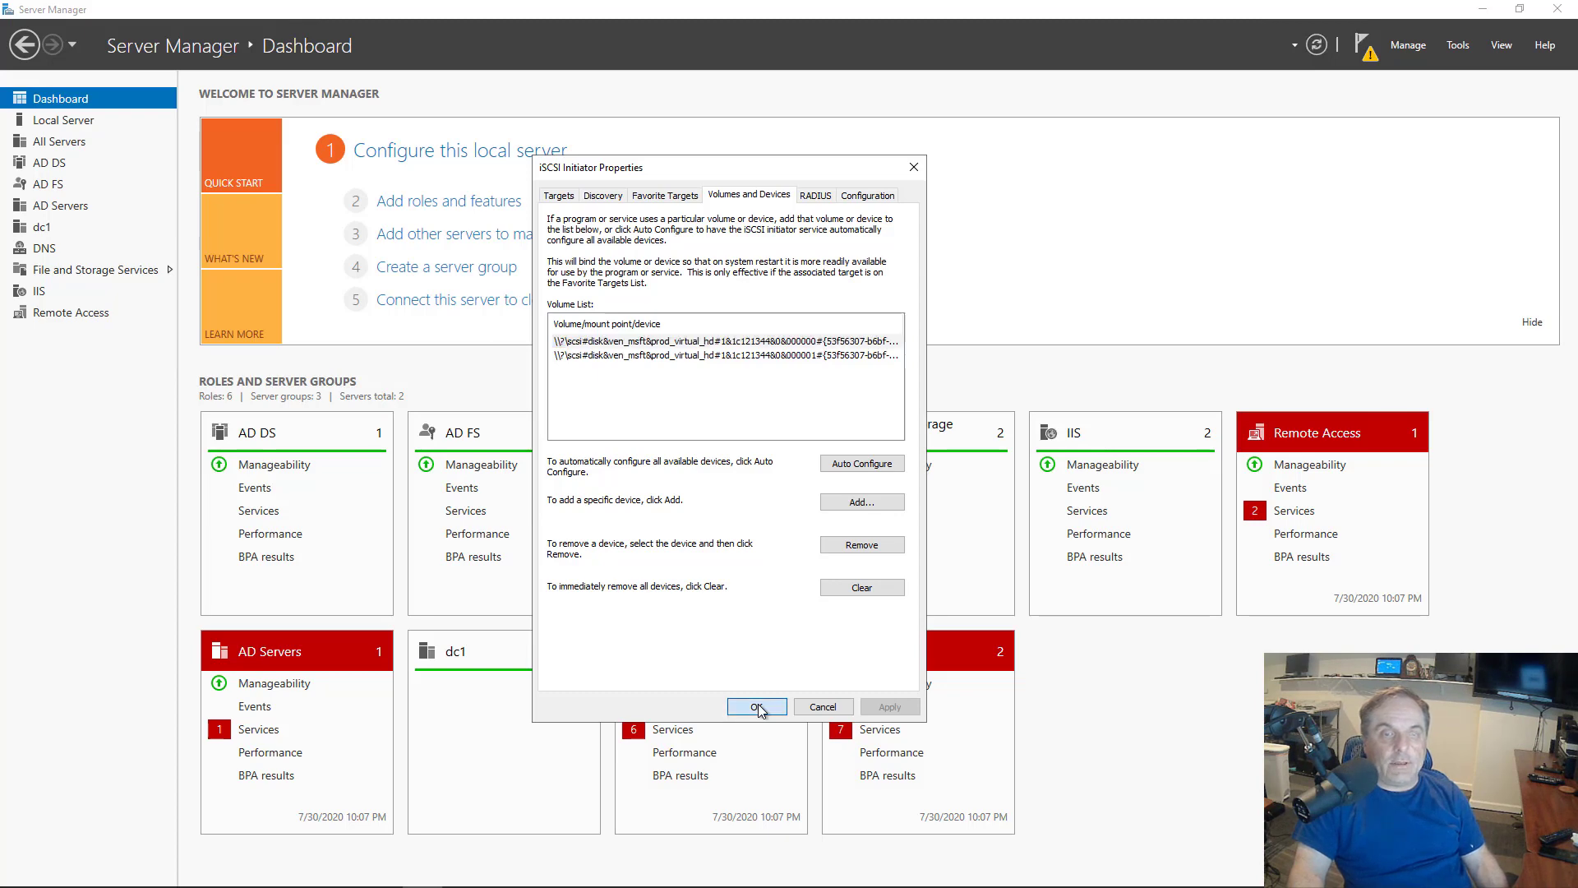
- Open Disk Management under Storage in Computer Management on the file server
left_click(1459, 48)
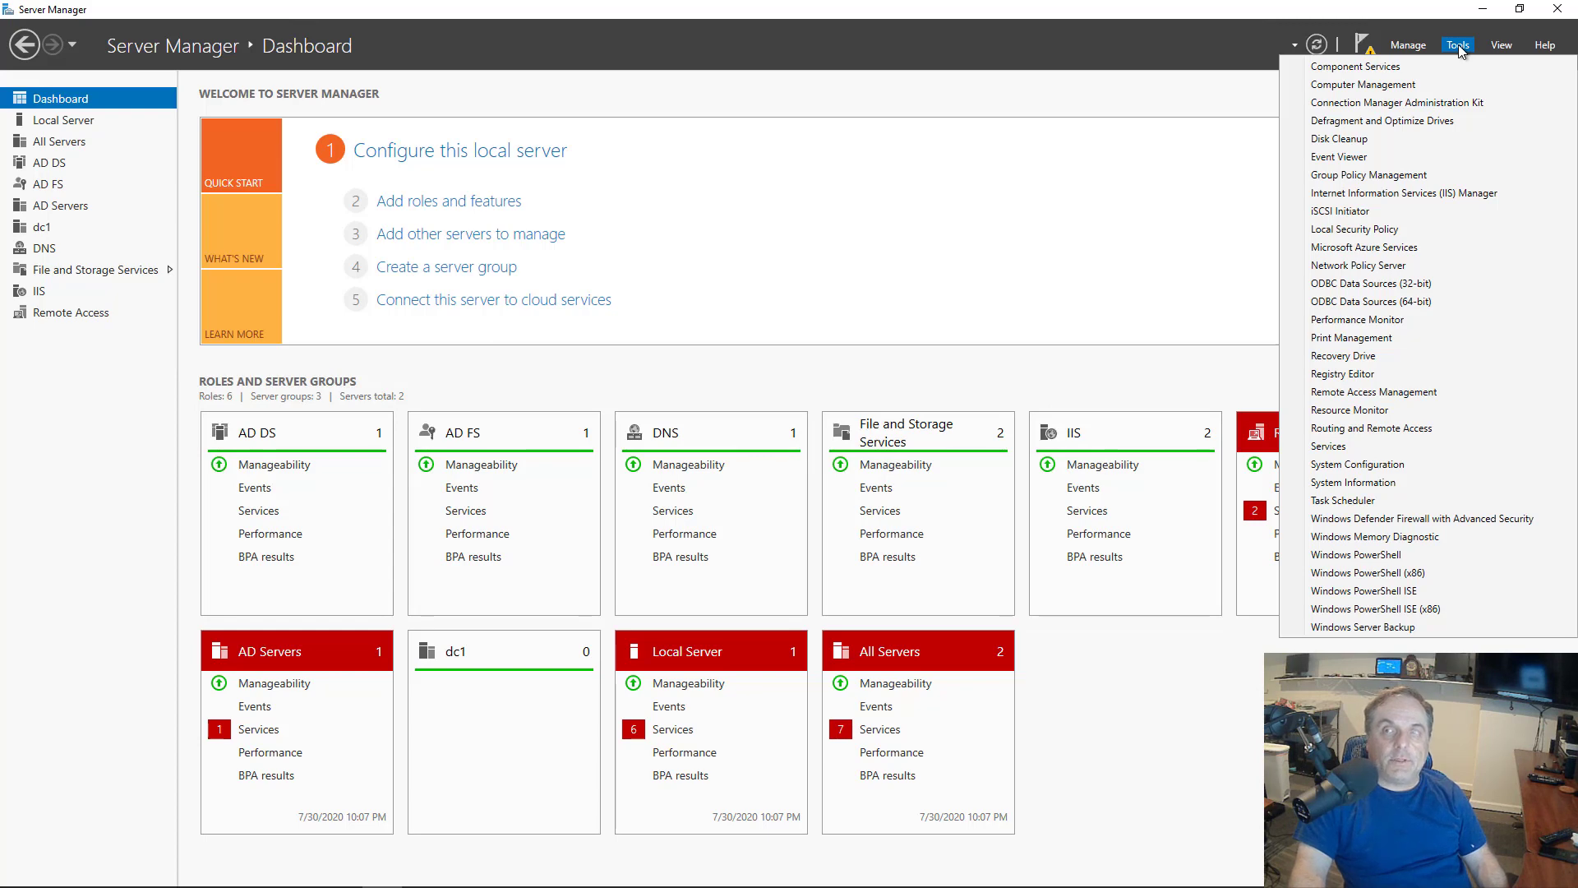
left_click(1400, 85)
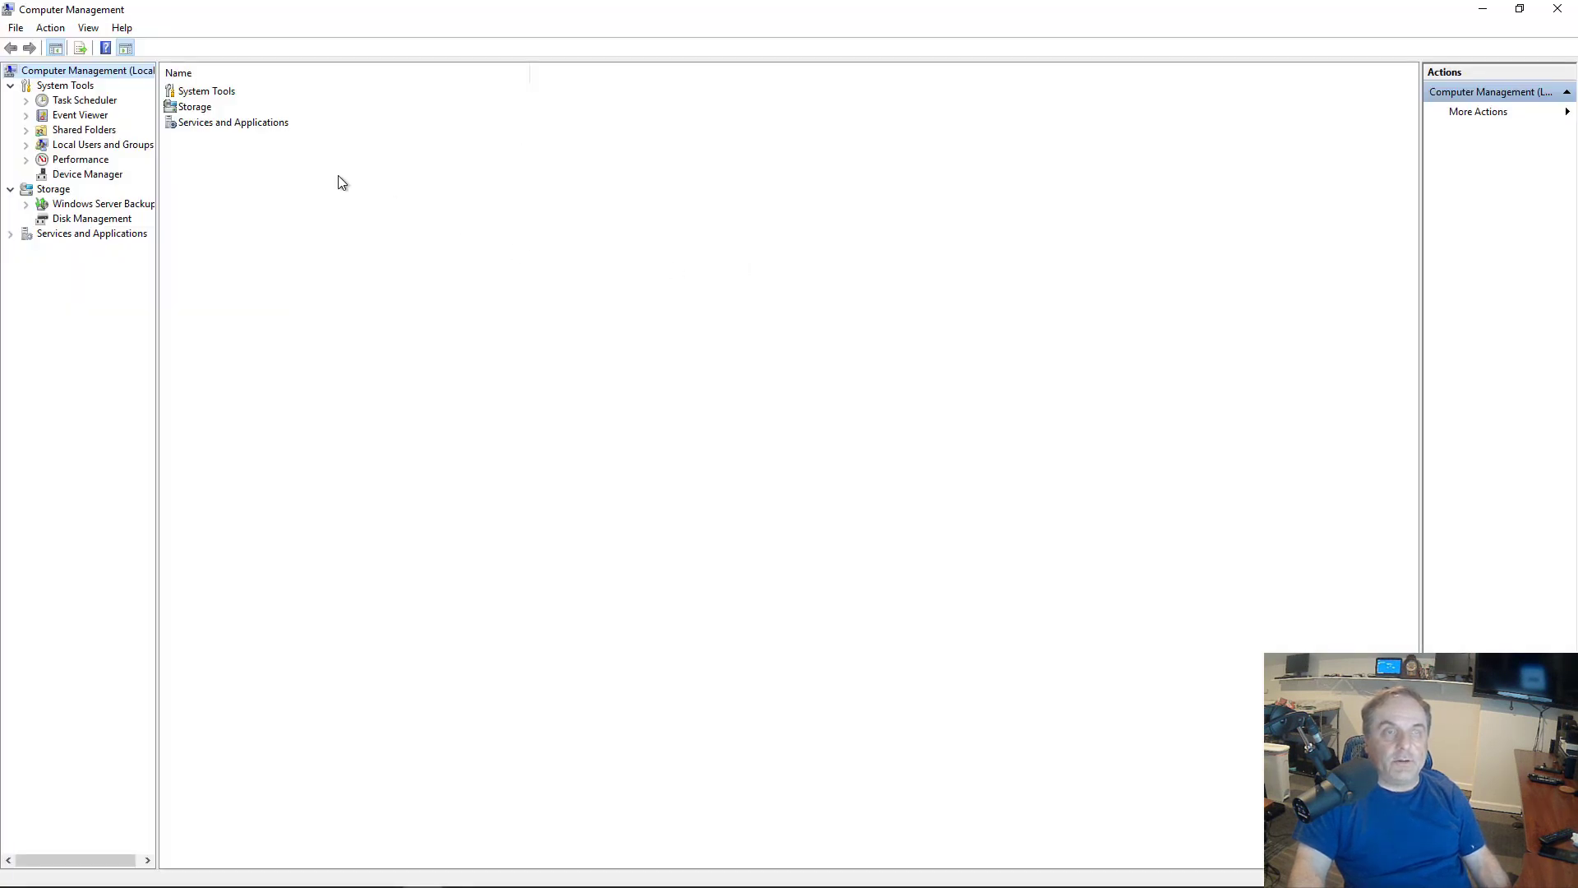
double_click(191, 108)
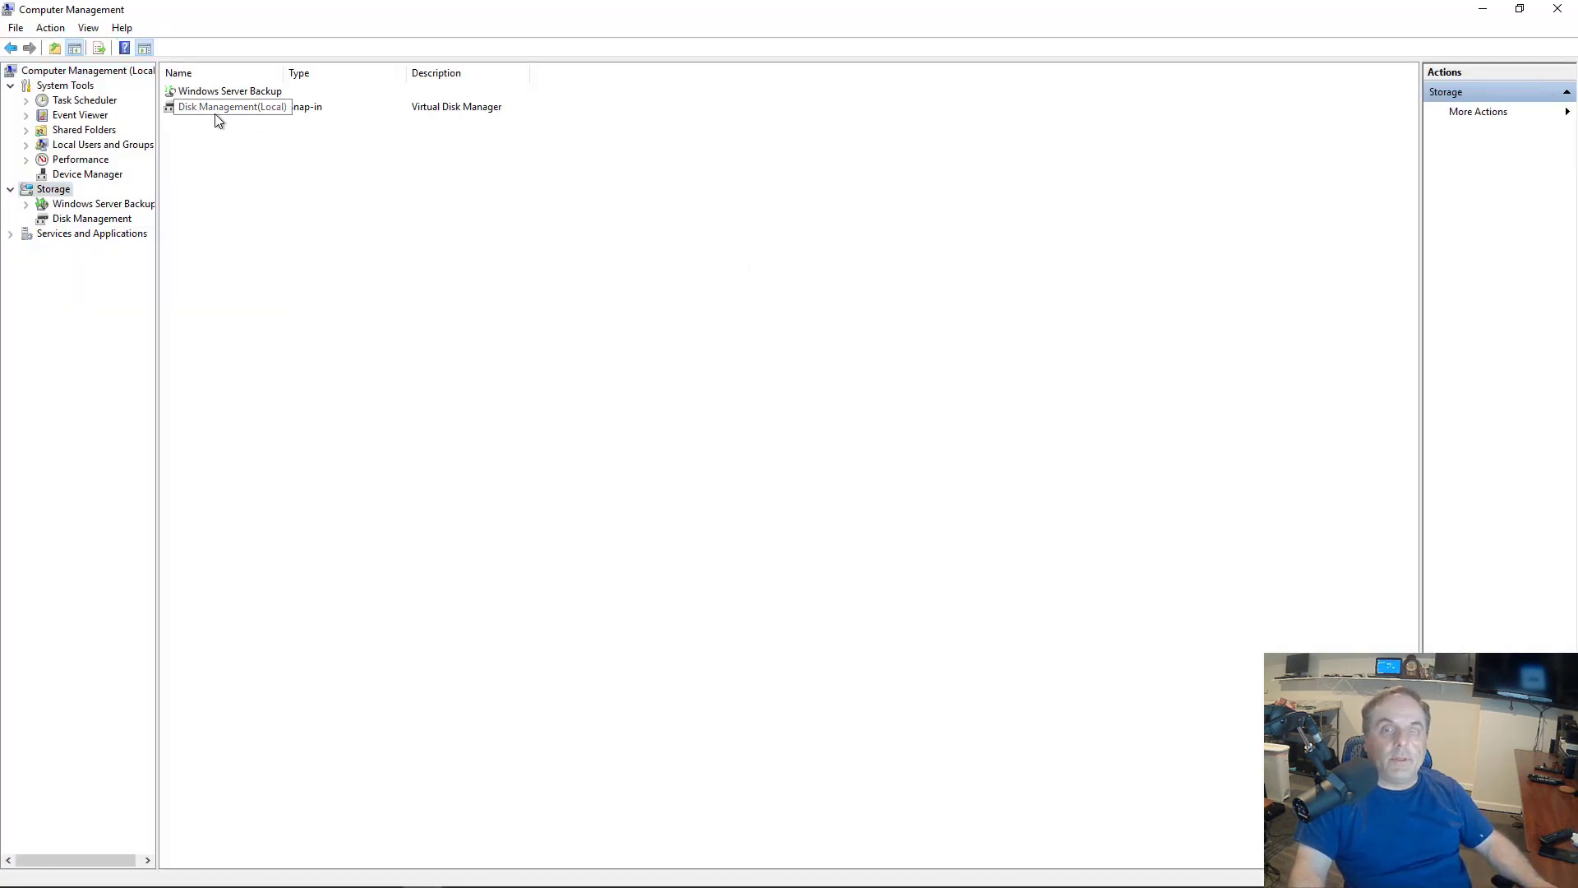
left_click(229, 106)
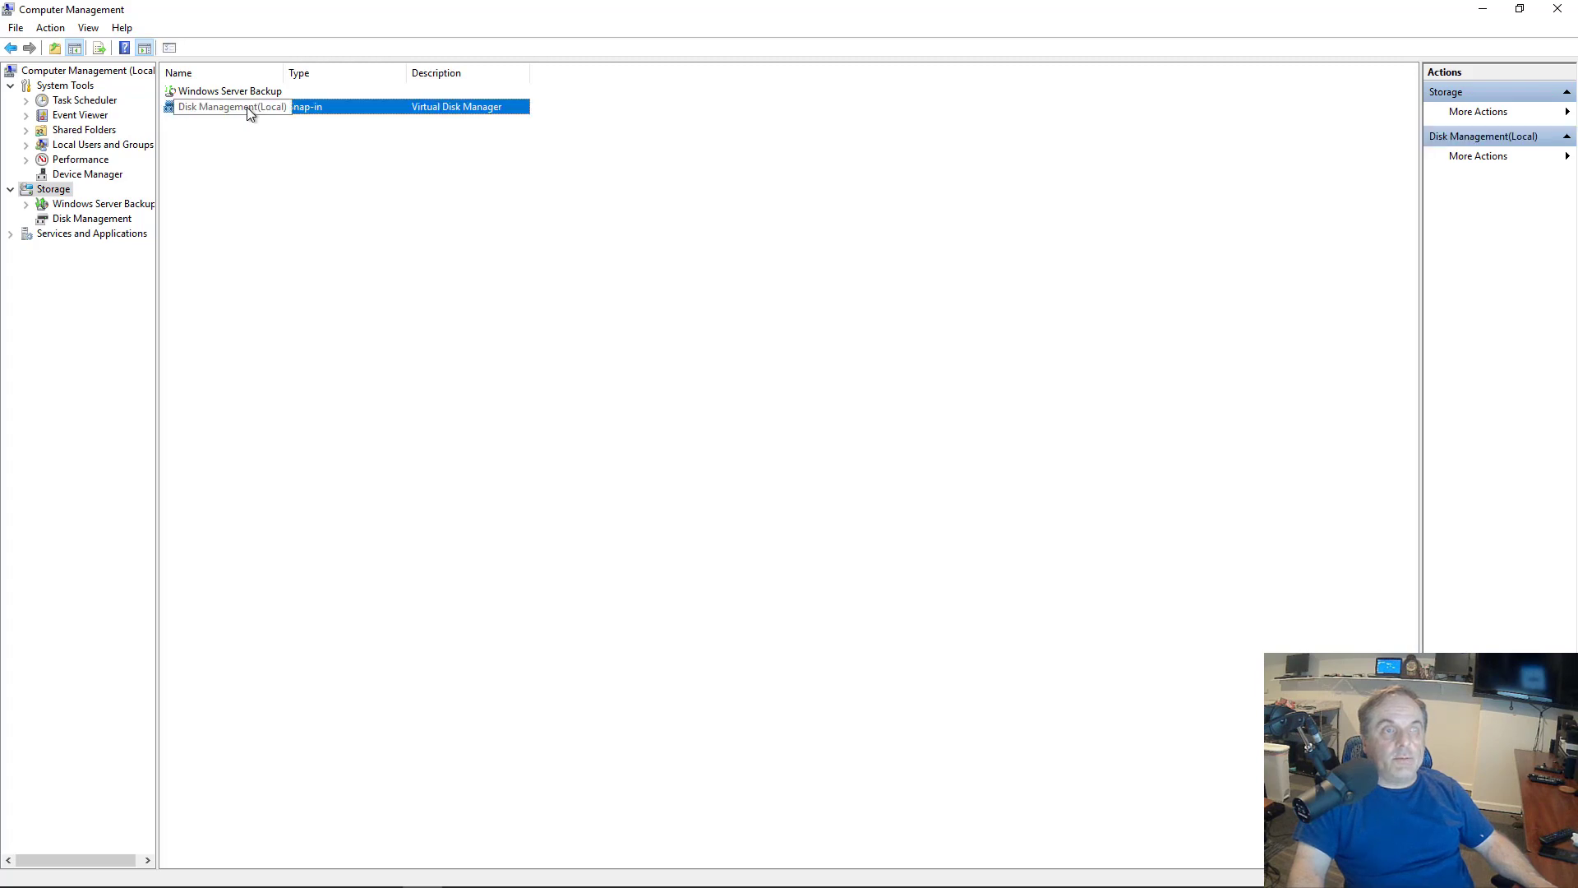
double_click(250, 112)
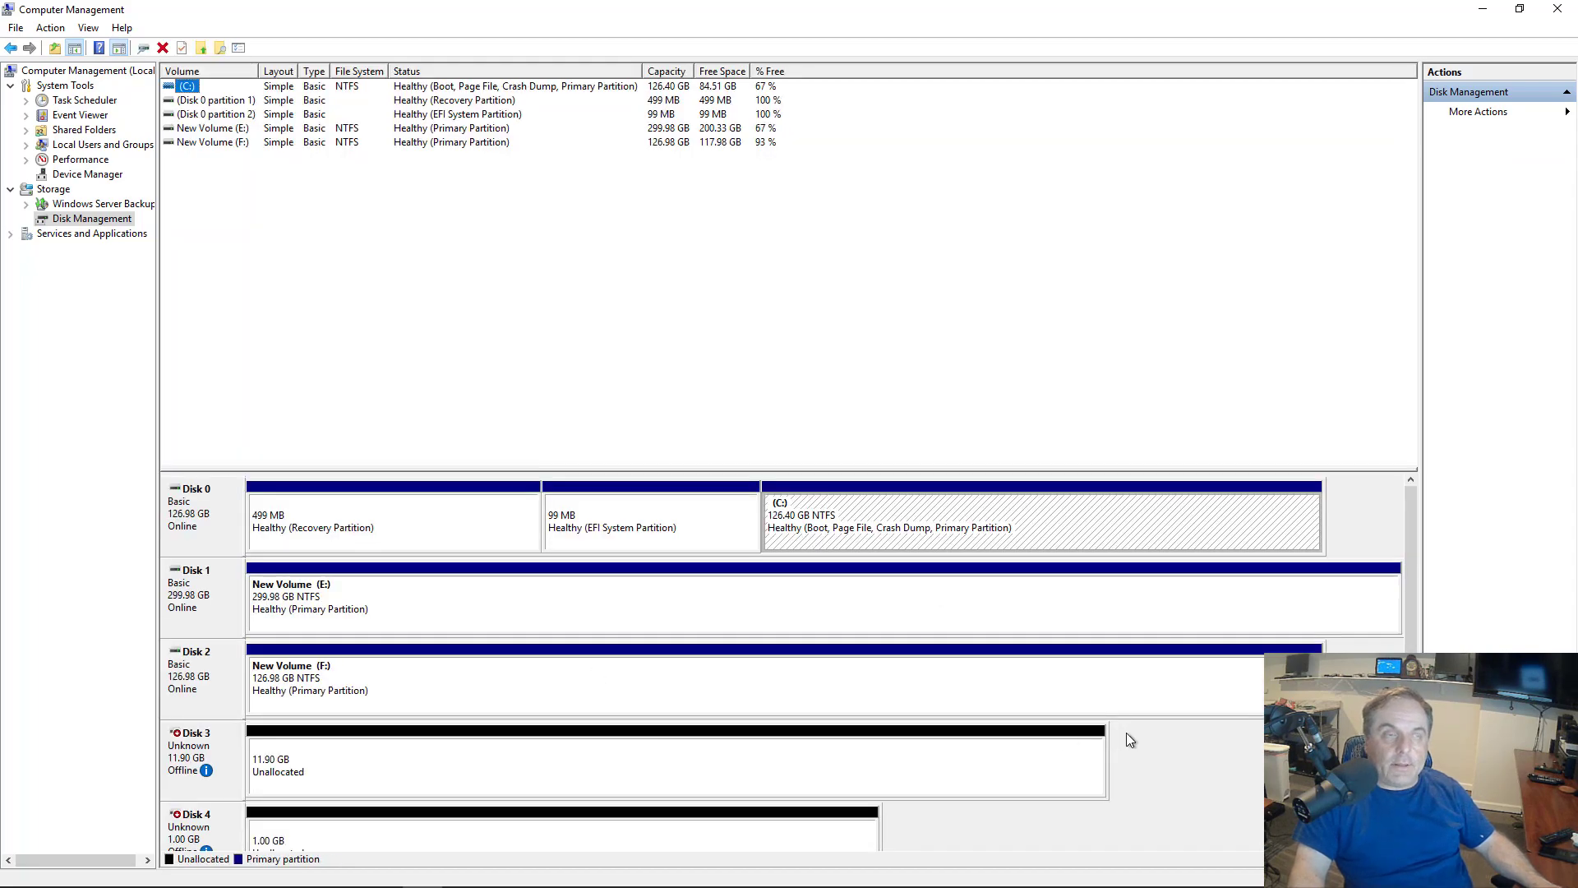
- Bring the two offline iSCSI disks, Disk 3 and Disk 4, online
scroll(164, 658, "down", 2)
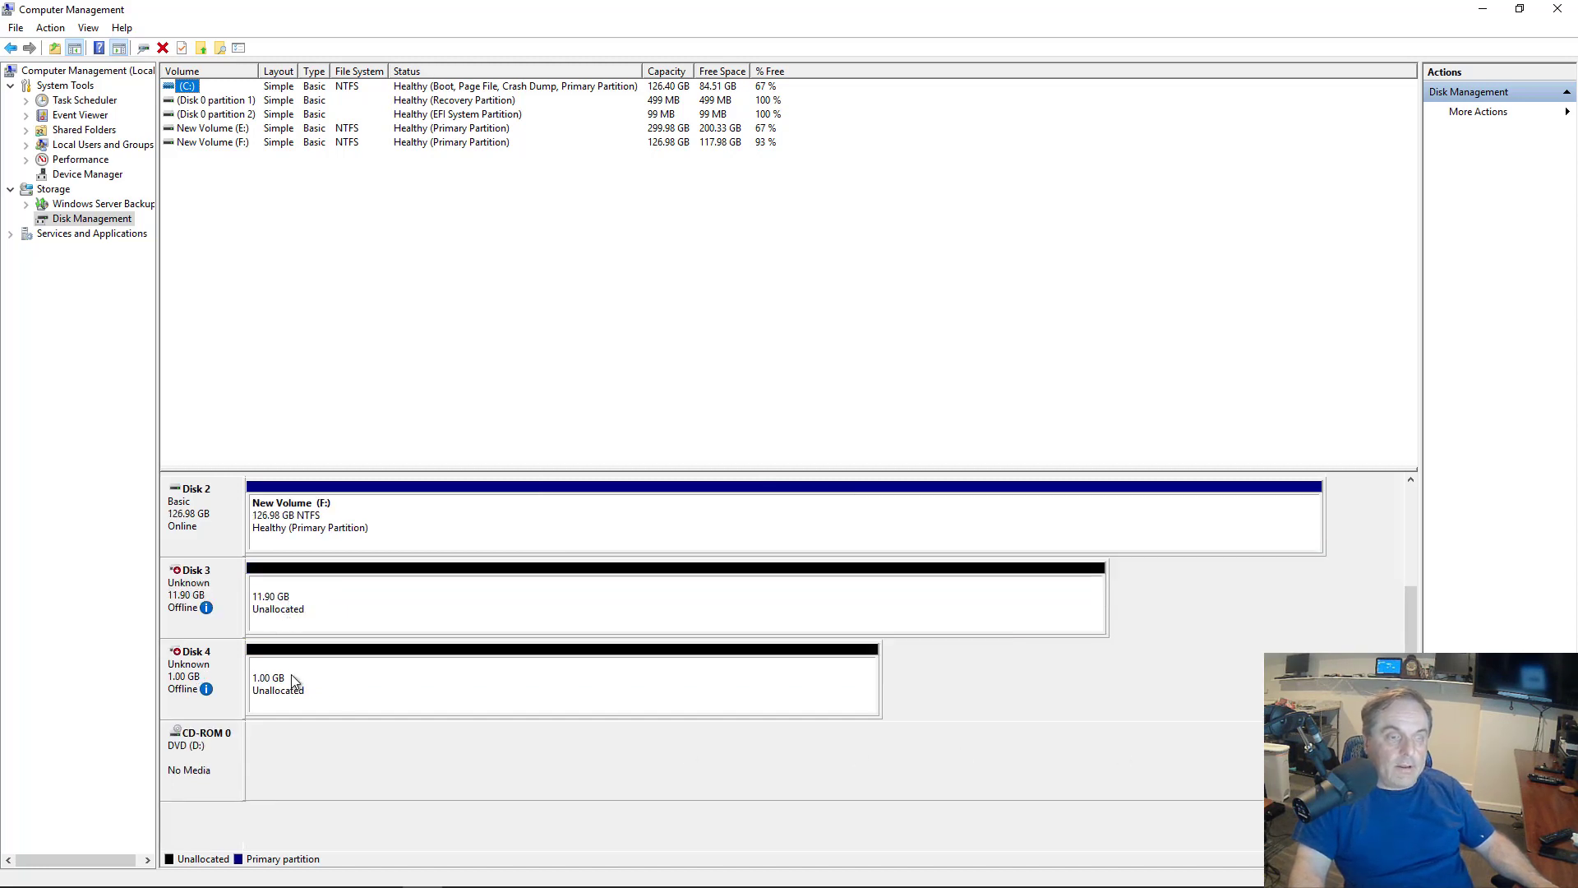
left_click(218, 579)
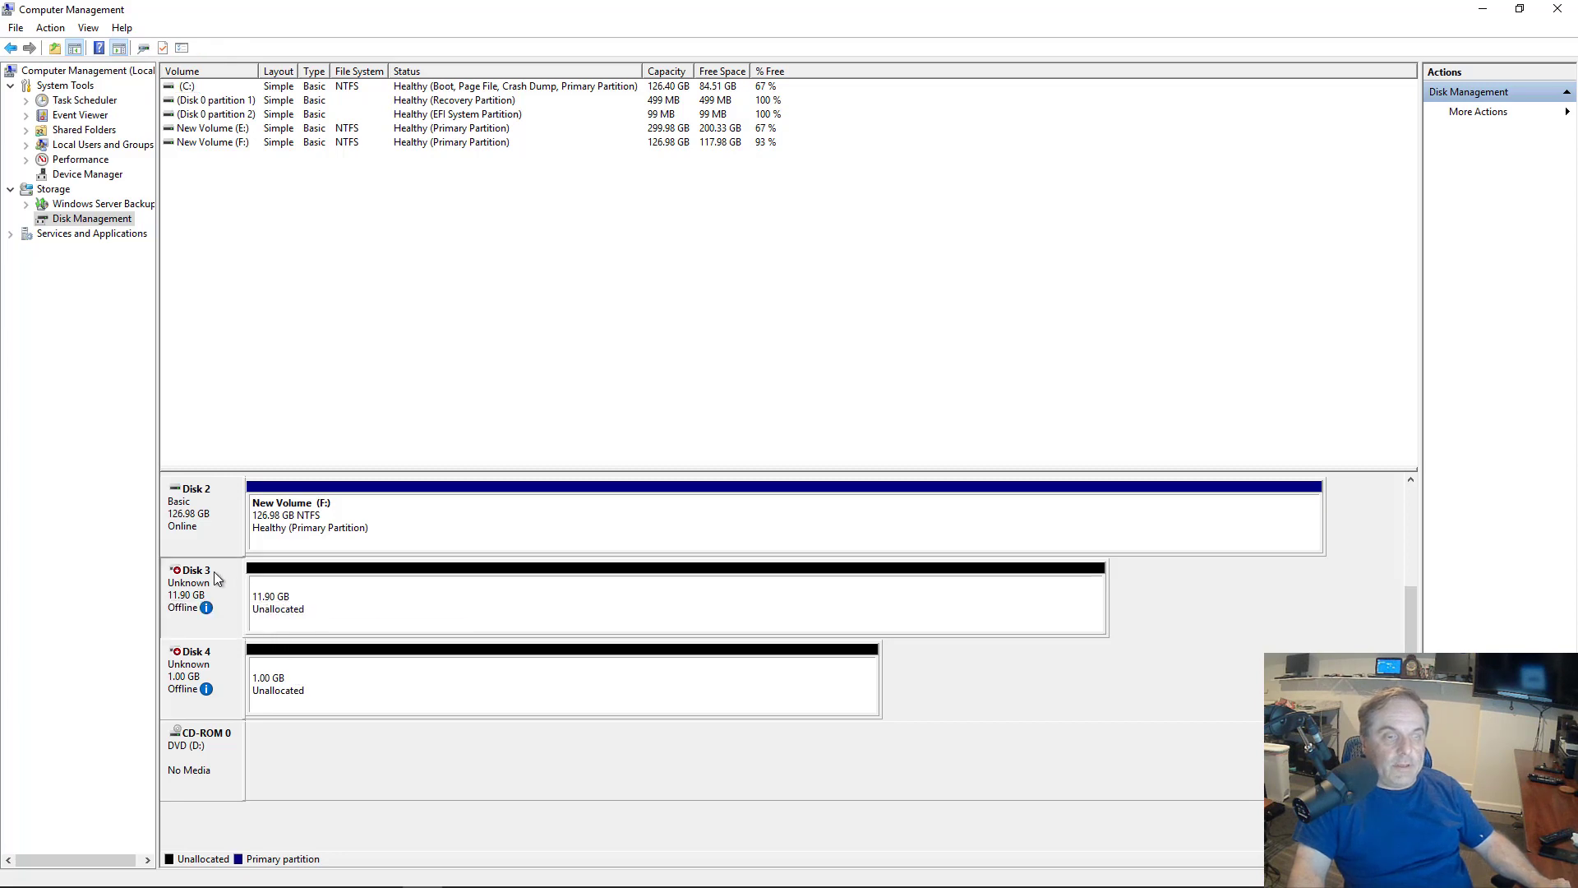
right_click(217, 579)
left_click(236, 583)
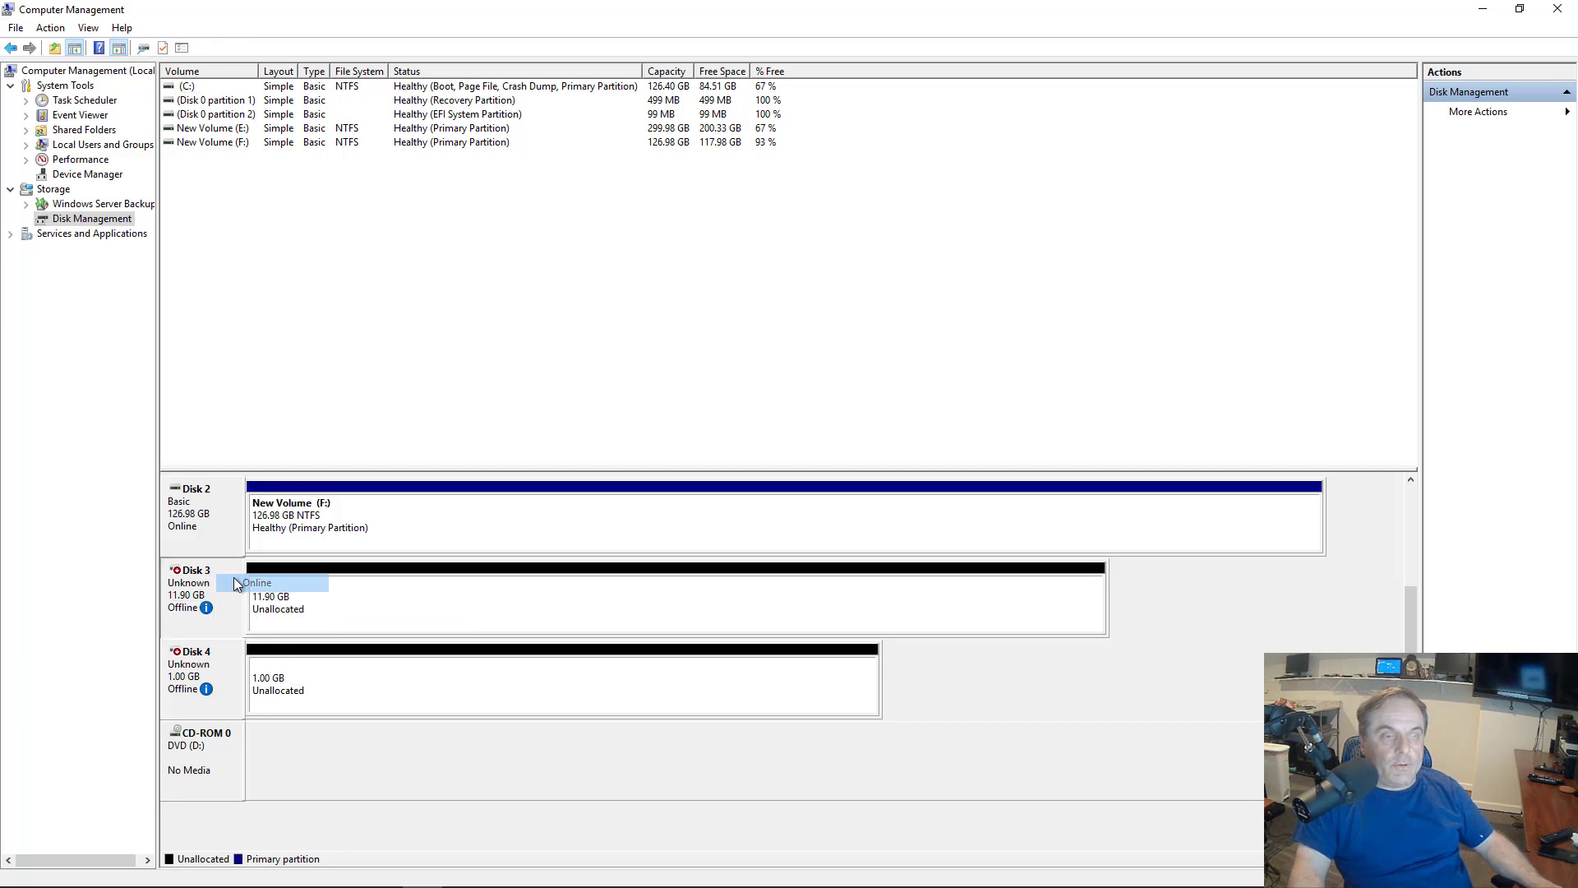
right_click(227, 649)
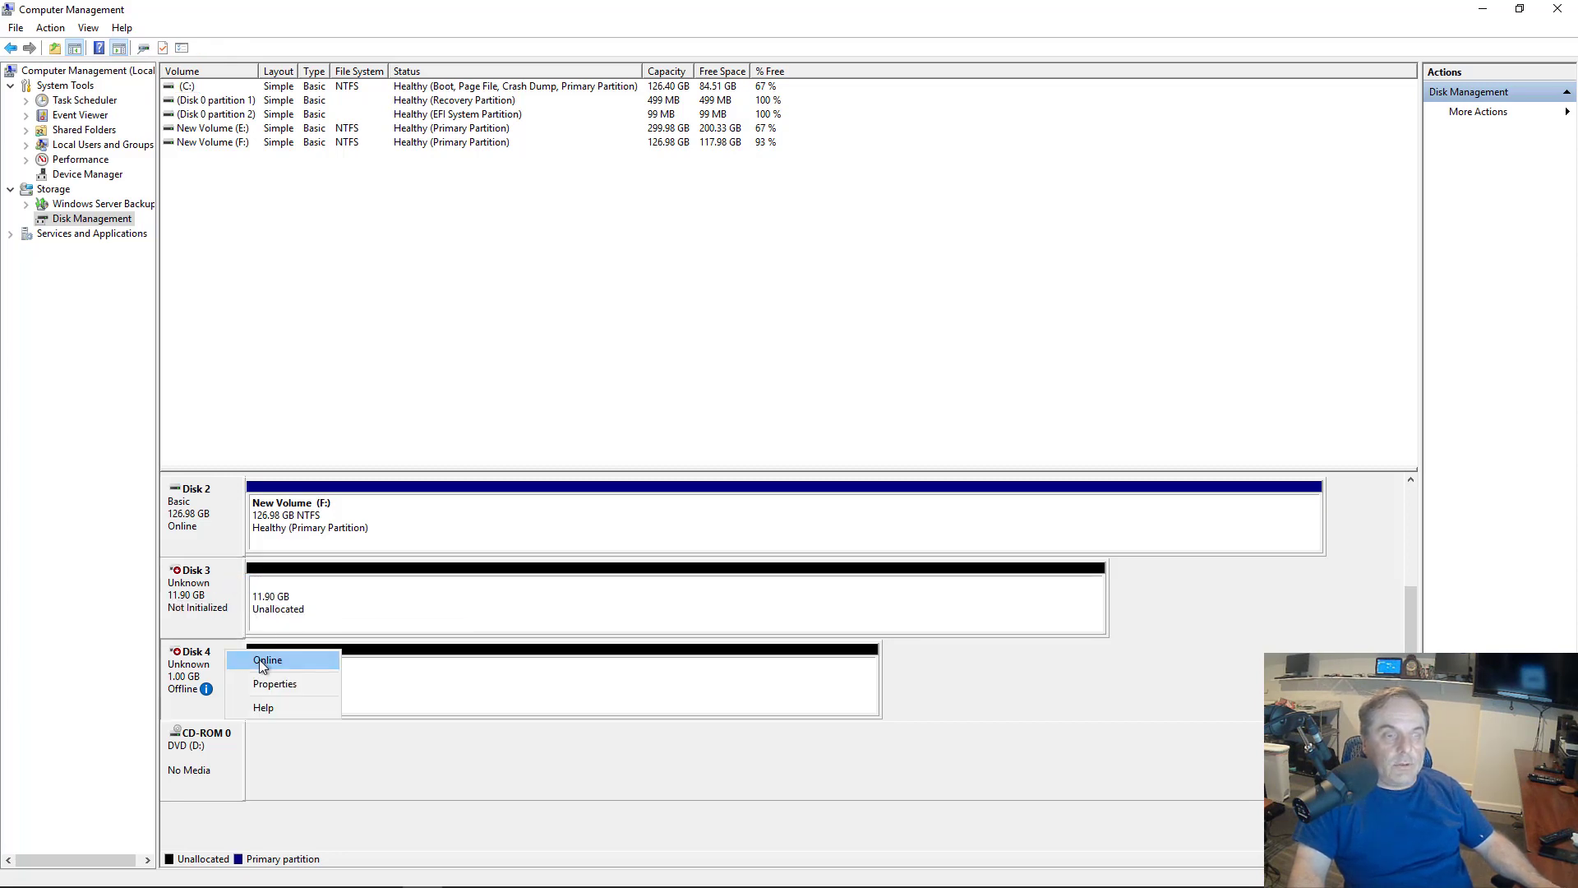
left_click(259, 659)
- Initialize Disk 3 and Disk 4 with the GPT partition style
left_click(305, 593)
right_click(306, 593)
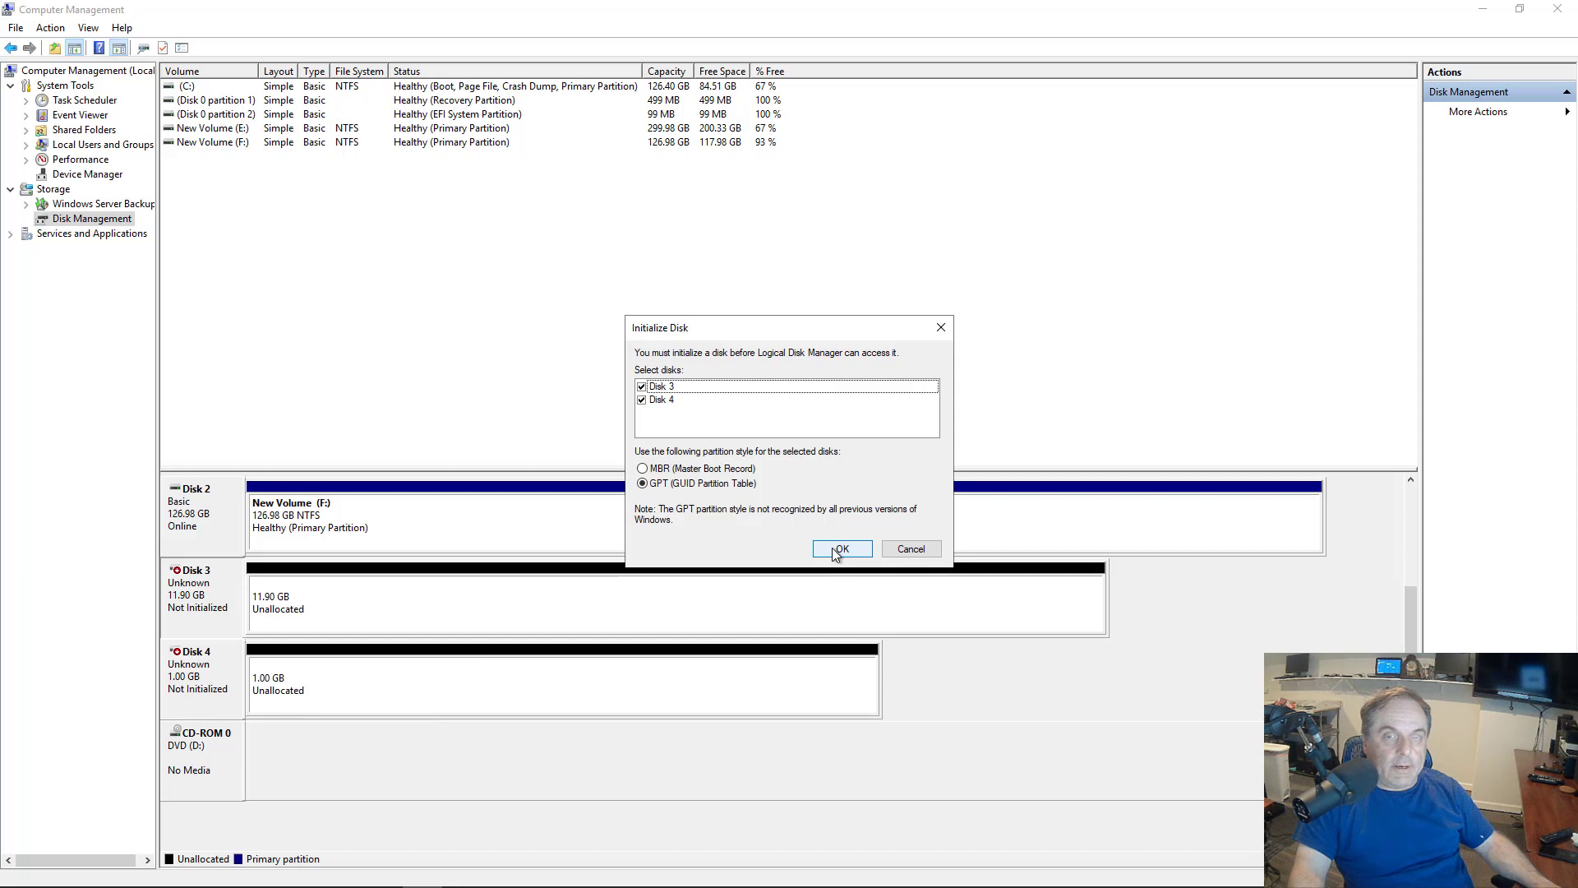
left_click(840, 549)
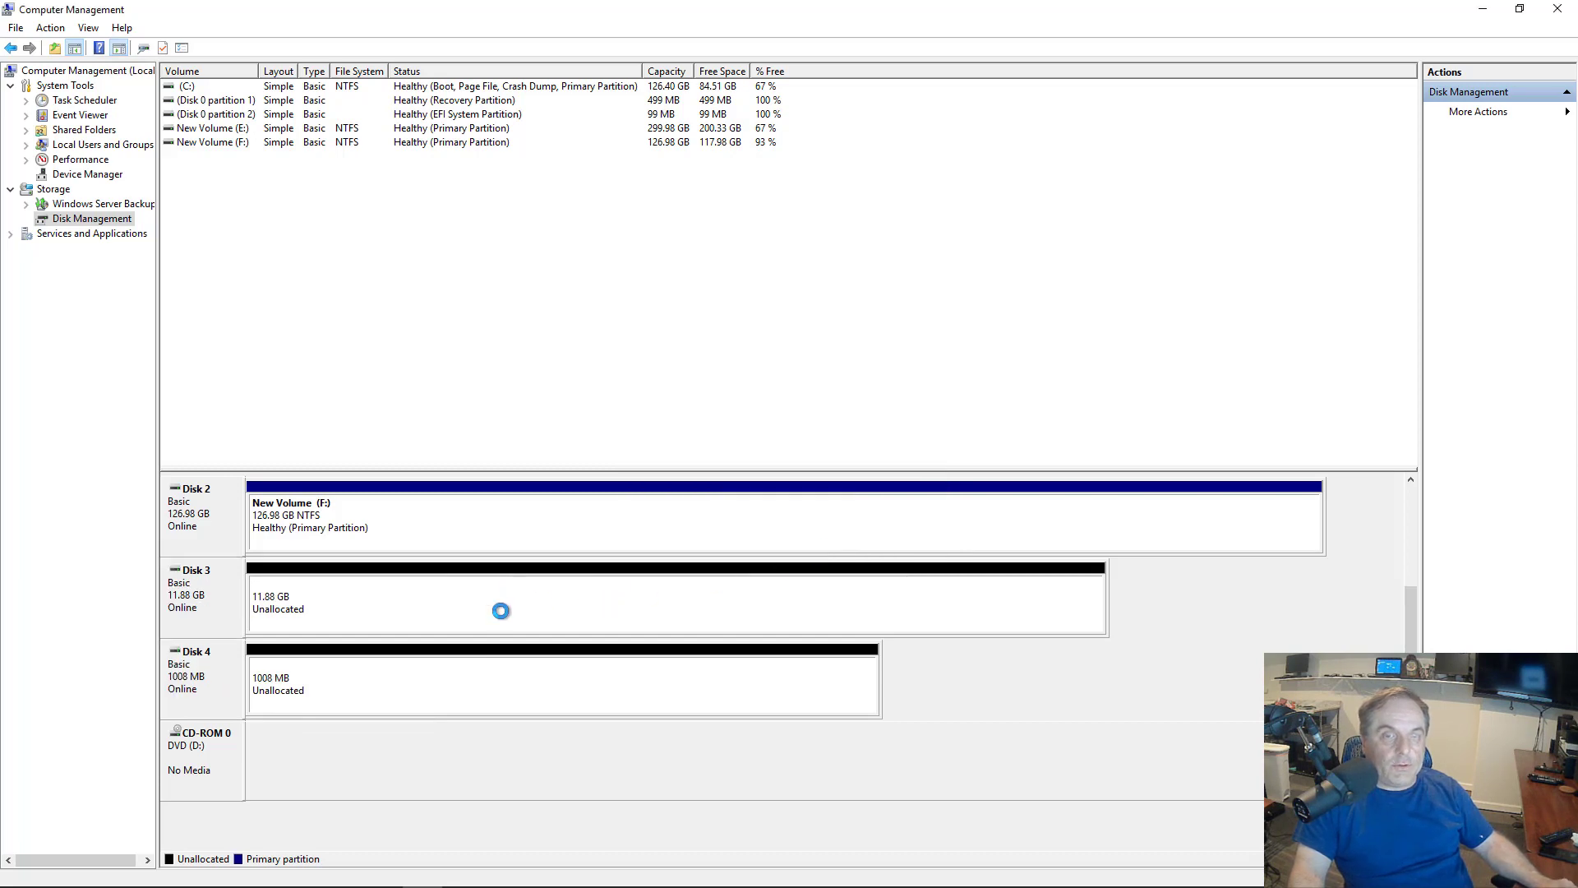
- Create a 12167 MB simple volume on Disk 3 with drive letter G, quick-formatted as NTFS with the label "New Volume"
right_click(441, 592)
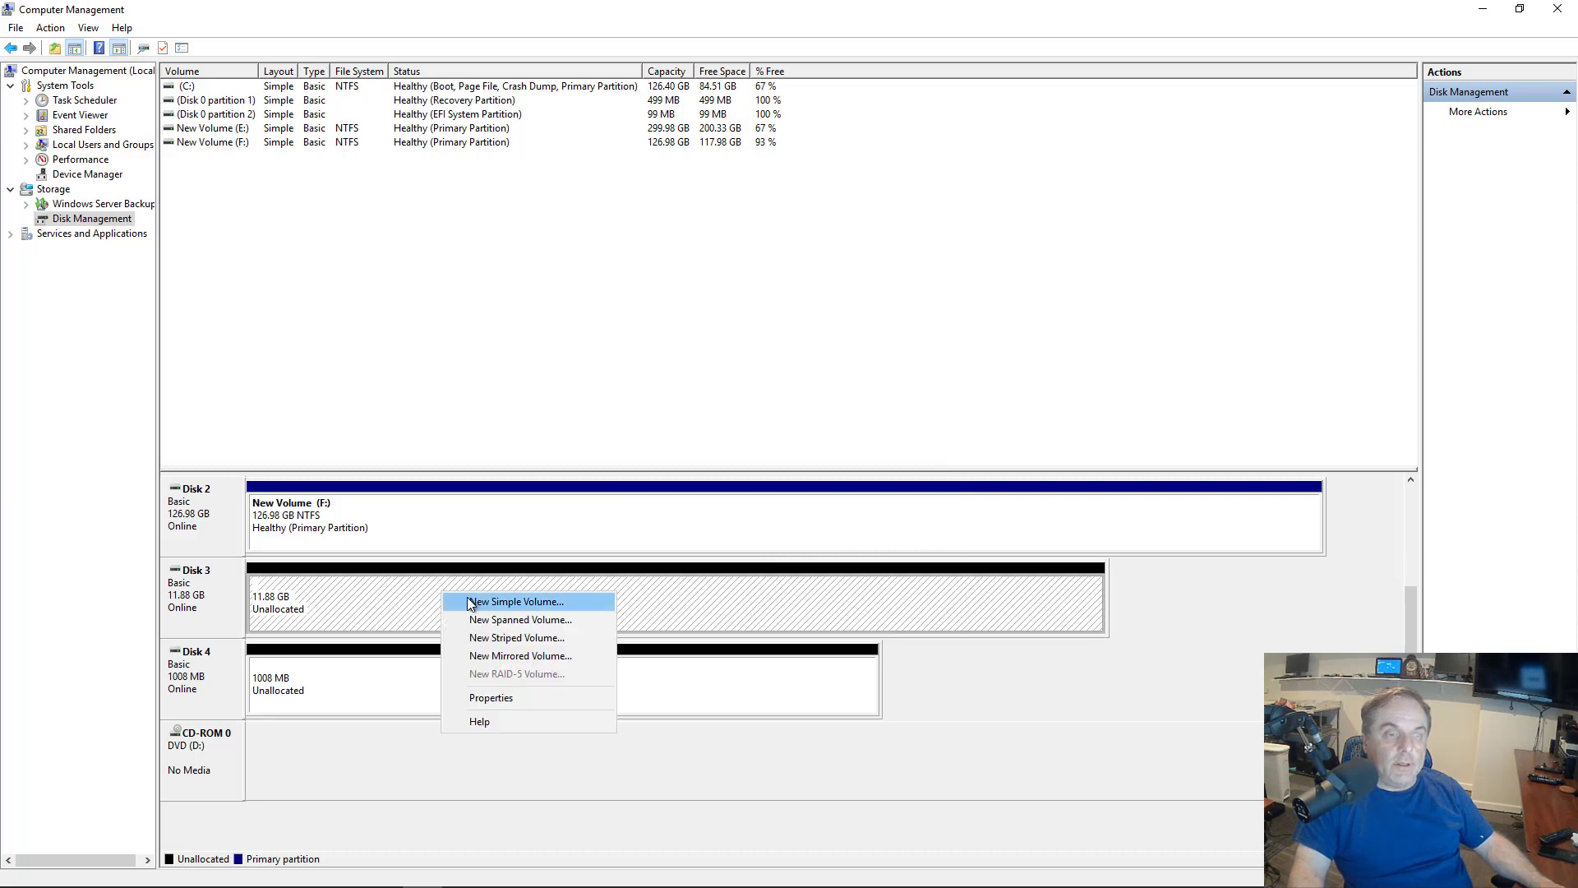
left_click(469, 602)
left_click(474, 381)
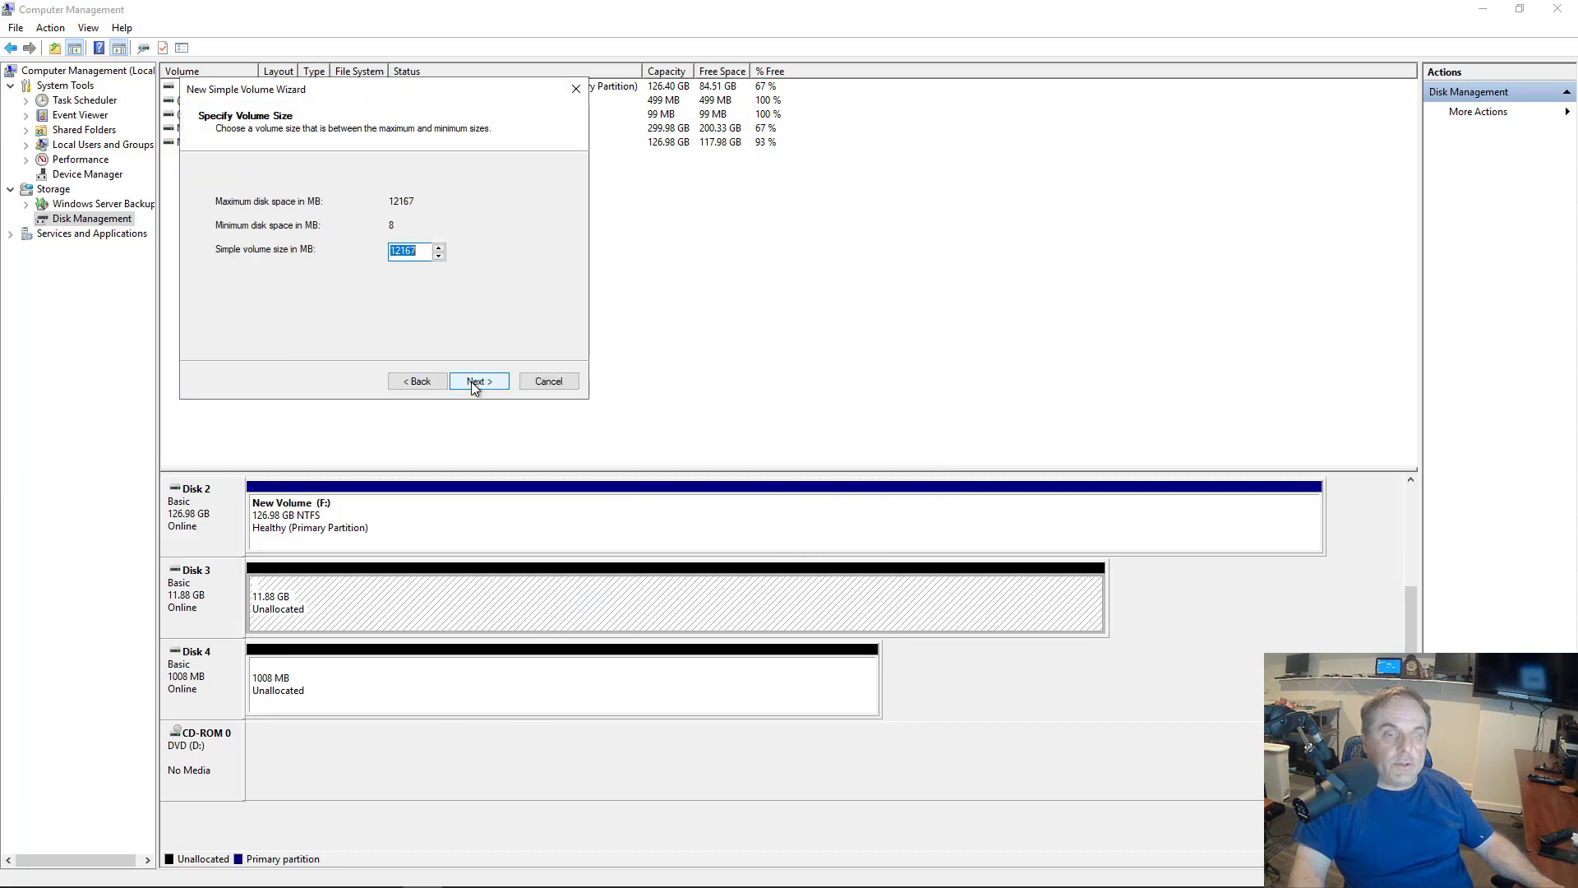
left_click(472, 382)
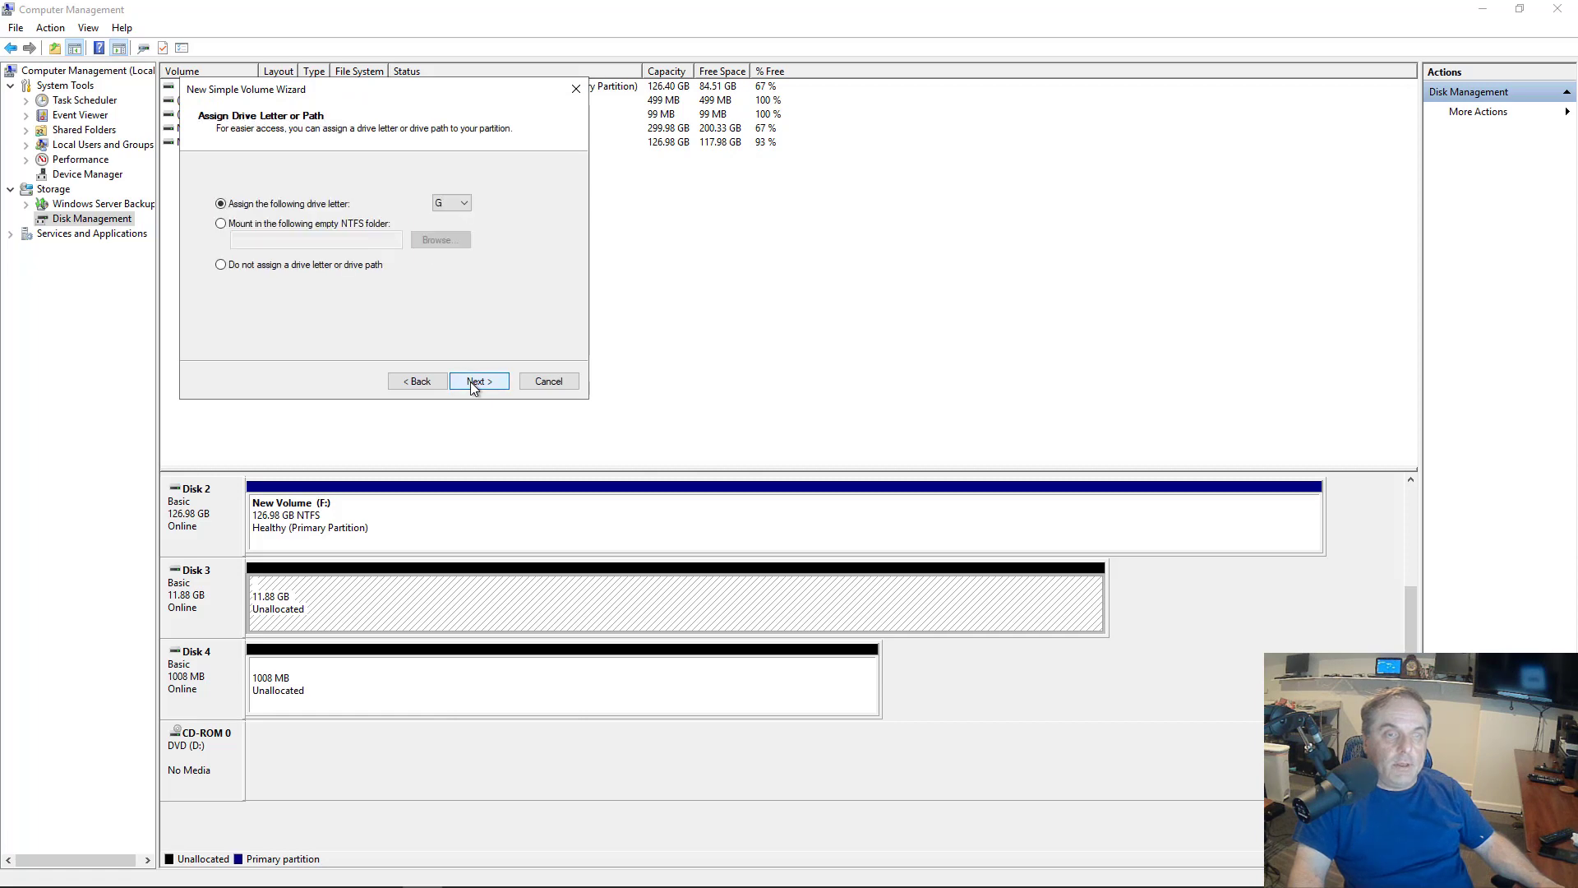
left_click(470, 382)
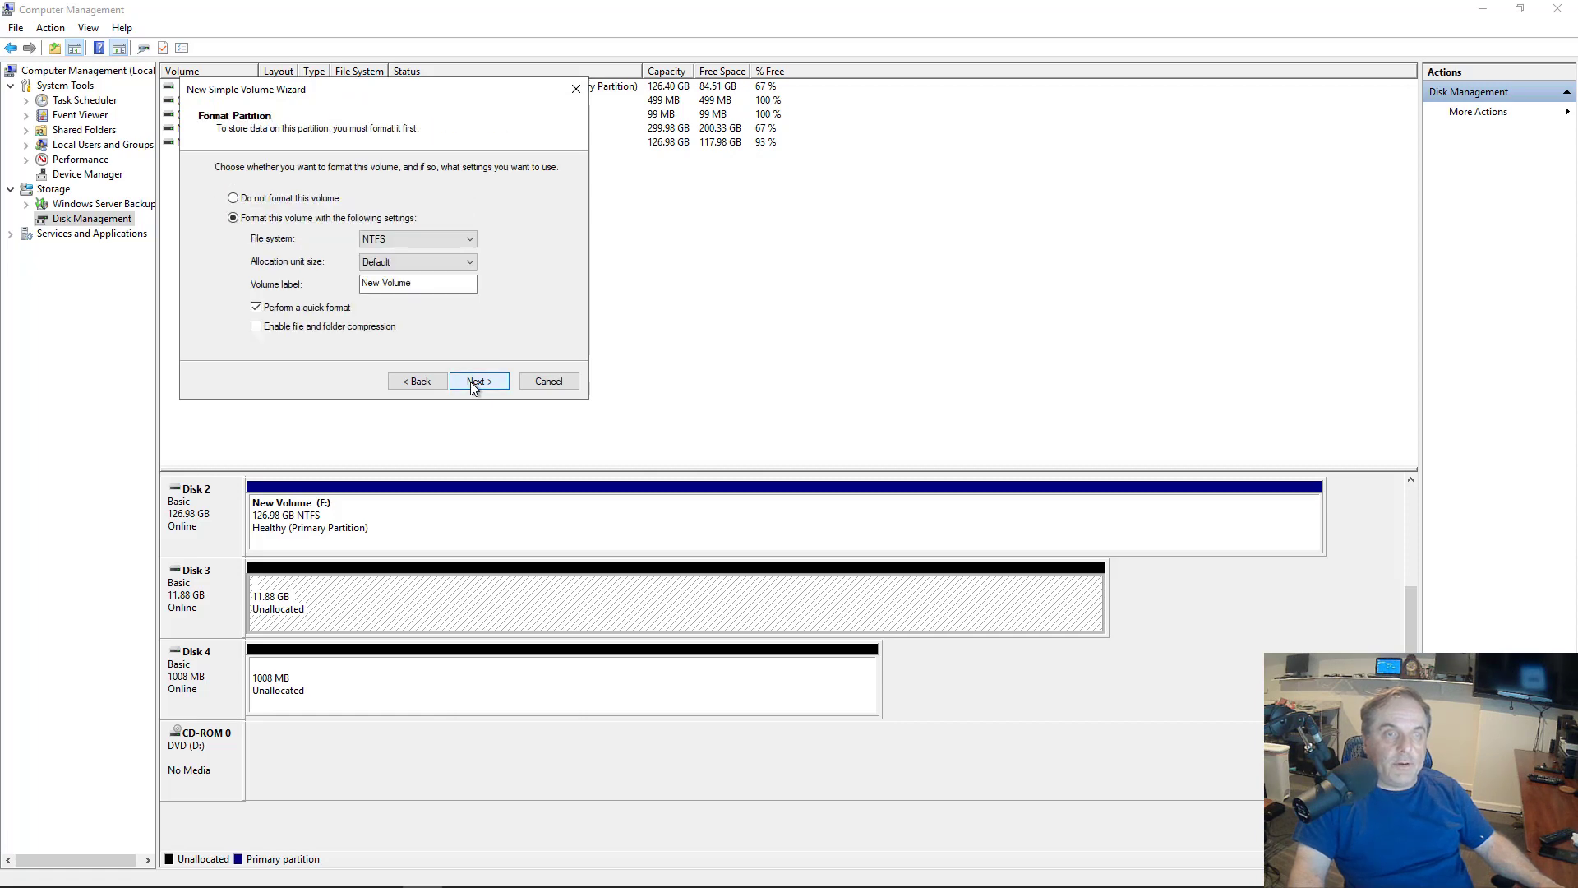
left_click(470, 381)
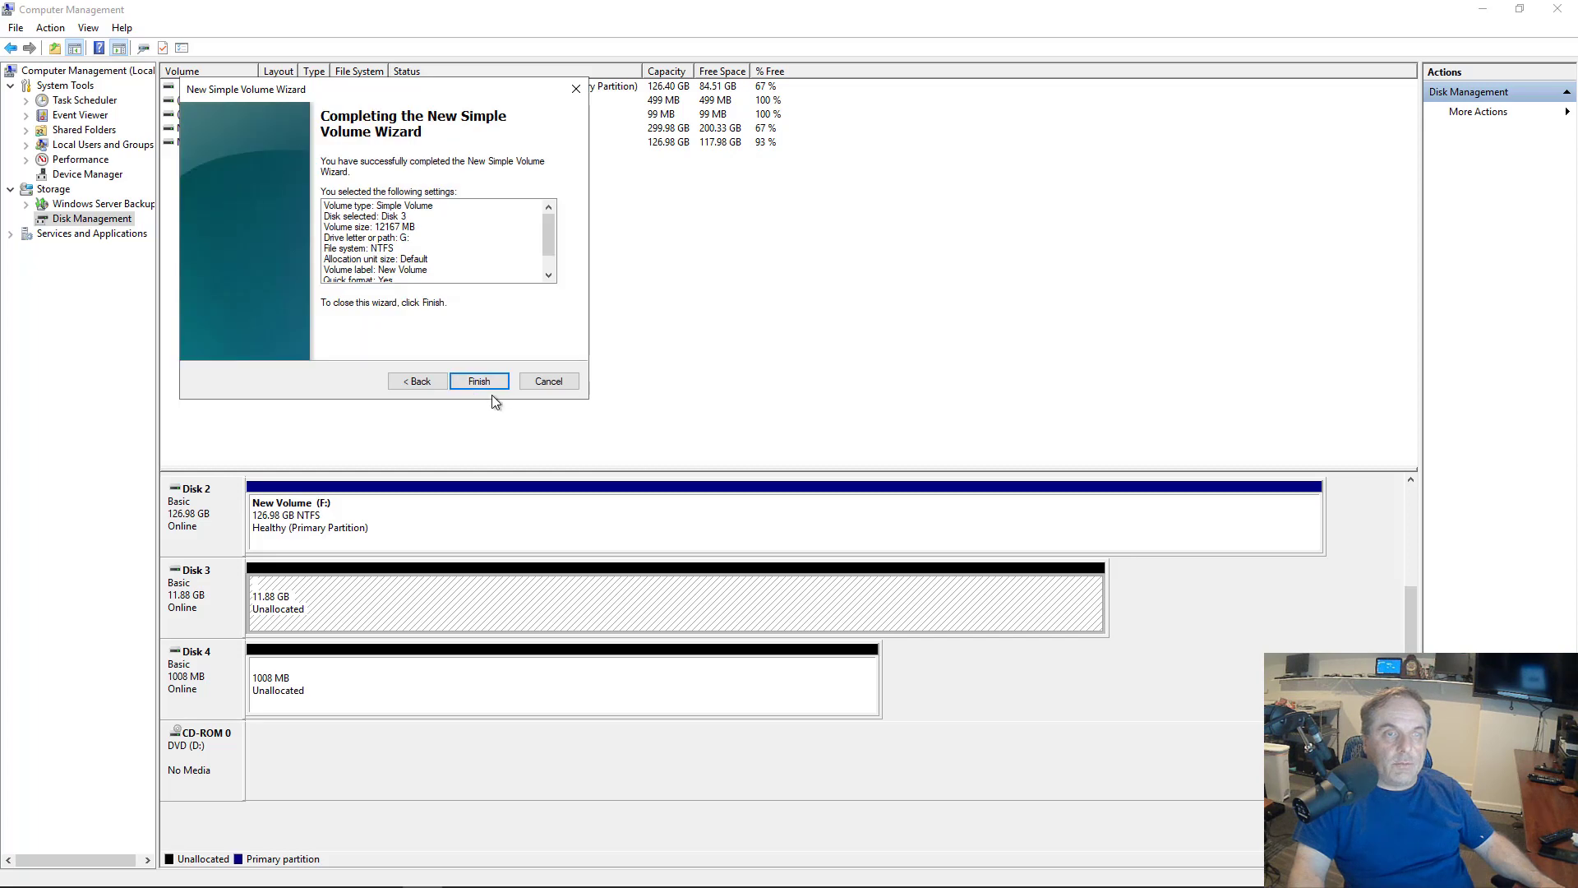
left_click(486, 385)
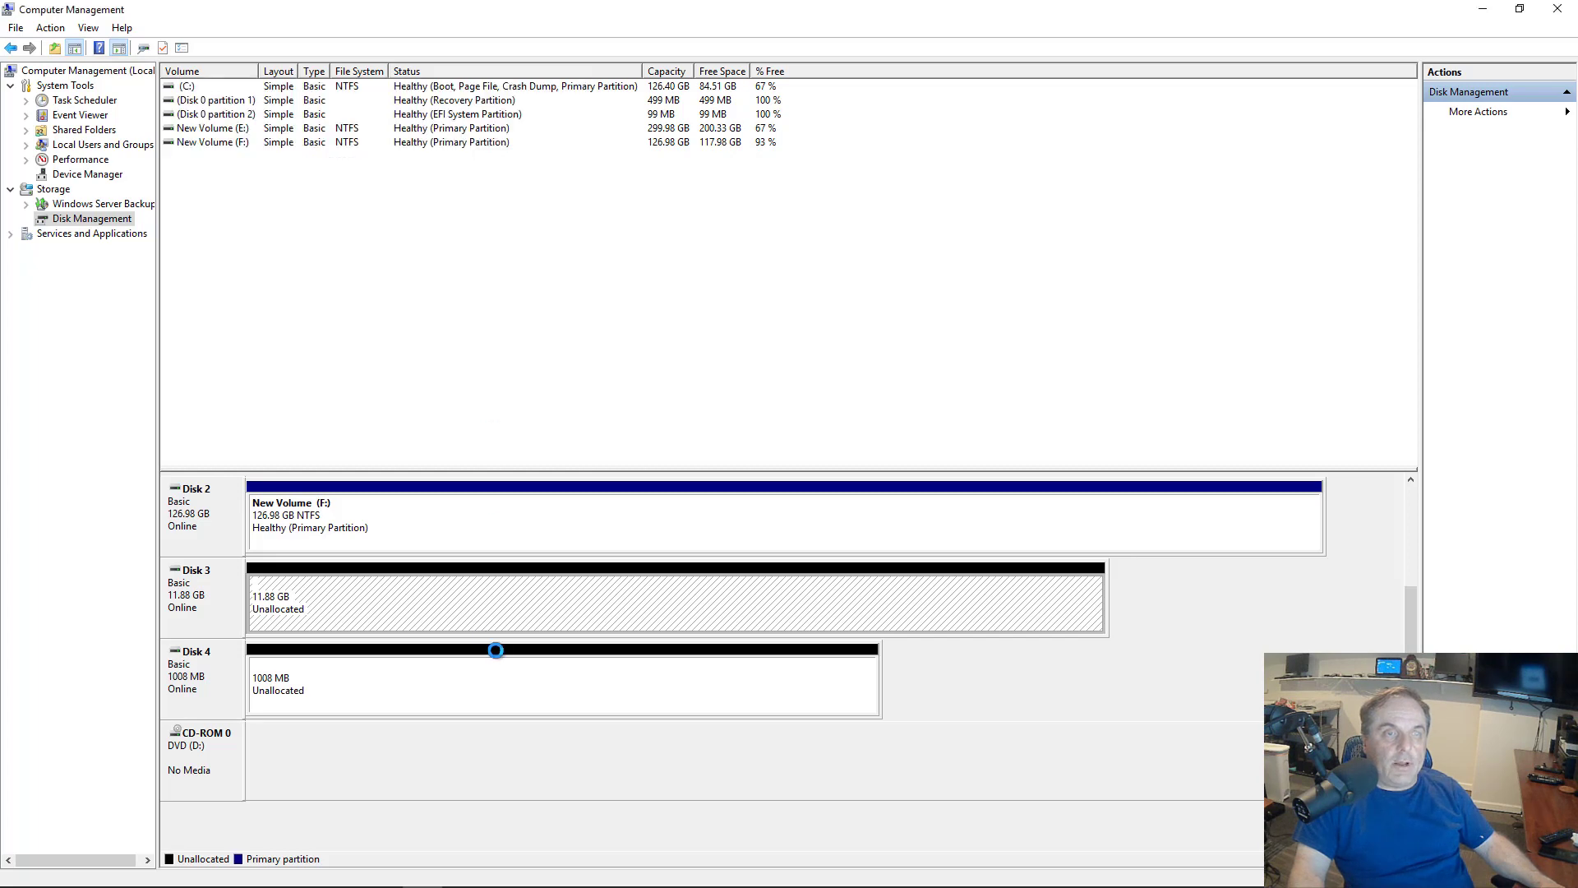
- Create a 1006 MB simple volume on Disk 4 with drive letter H, quick-formatted as NTFS with the label "New Volume"
left_click(438, 681)
right_click(439, 681)
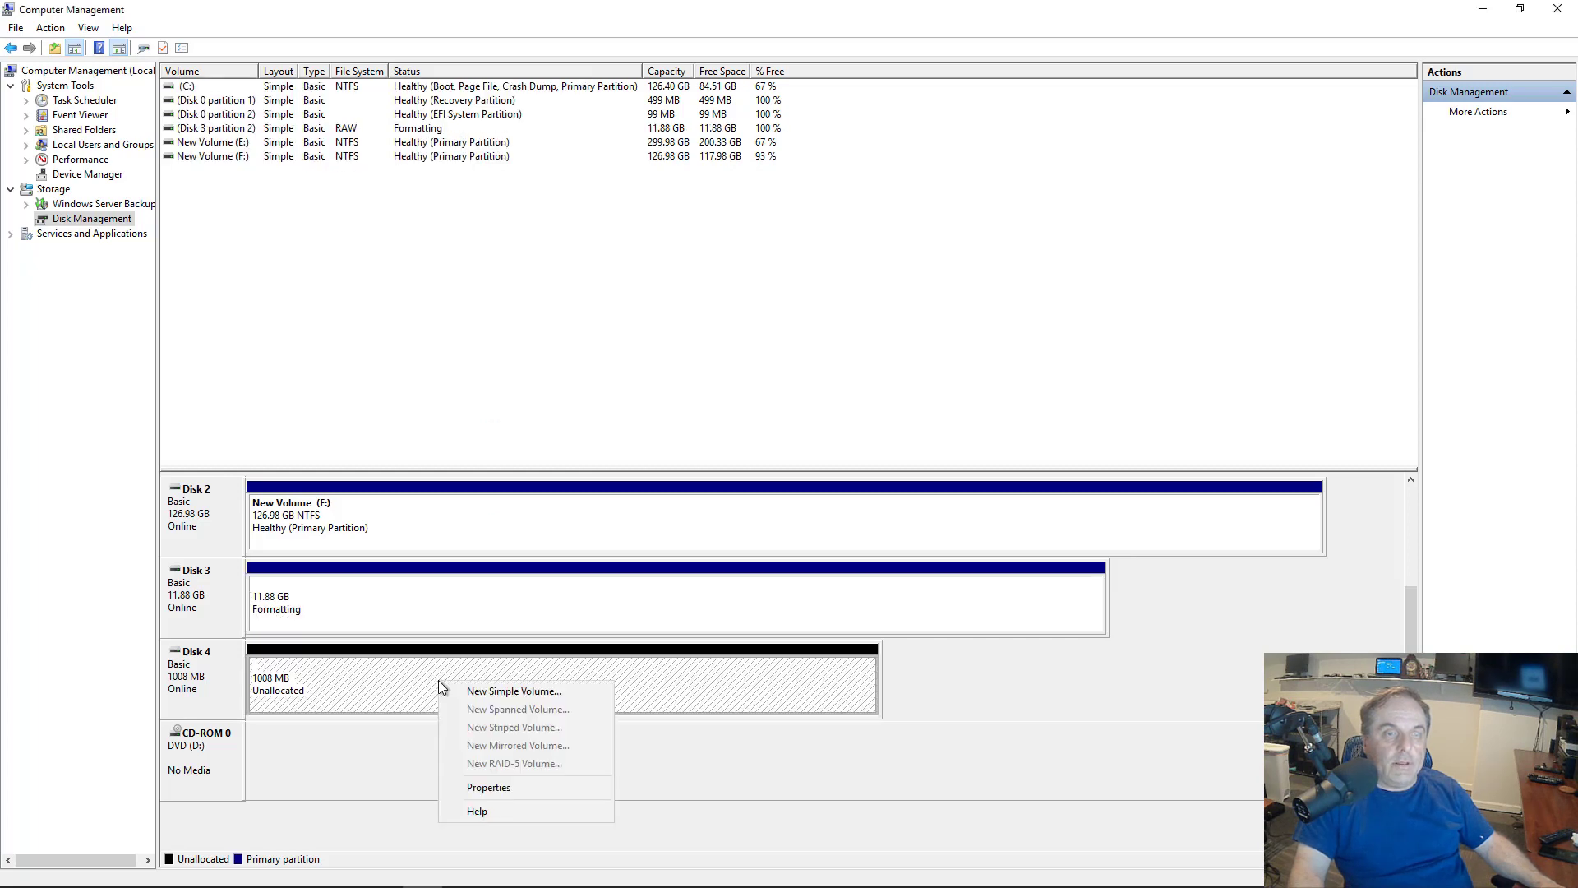
left_click(481, 697)
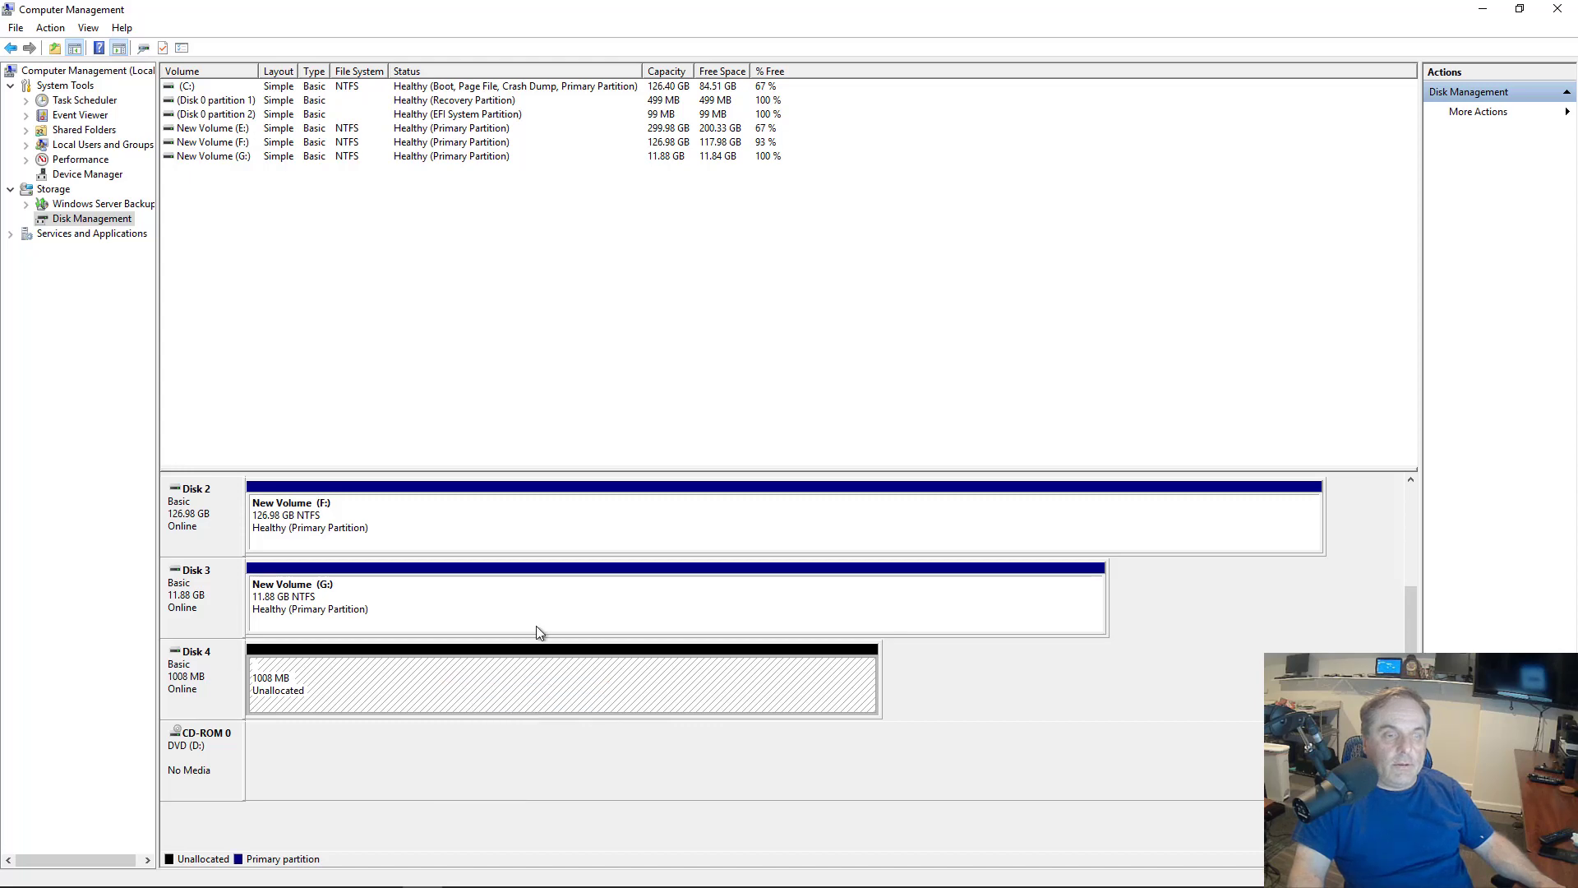
right_click(537, 673)
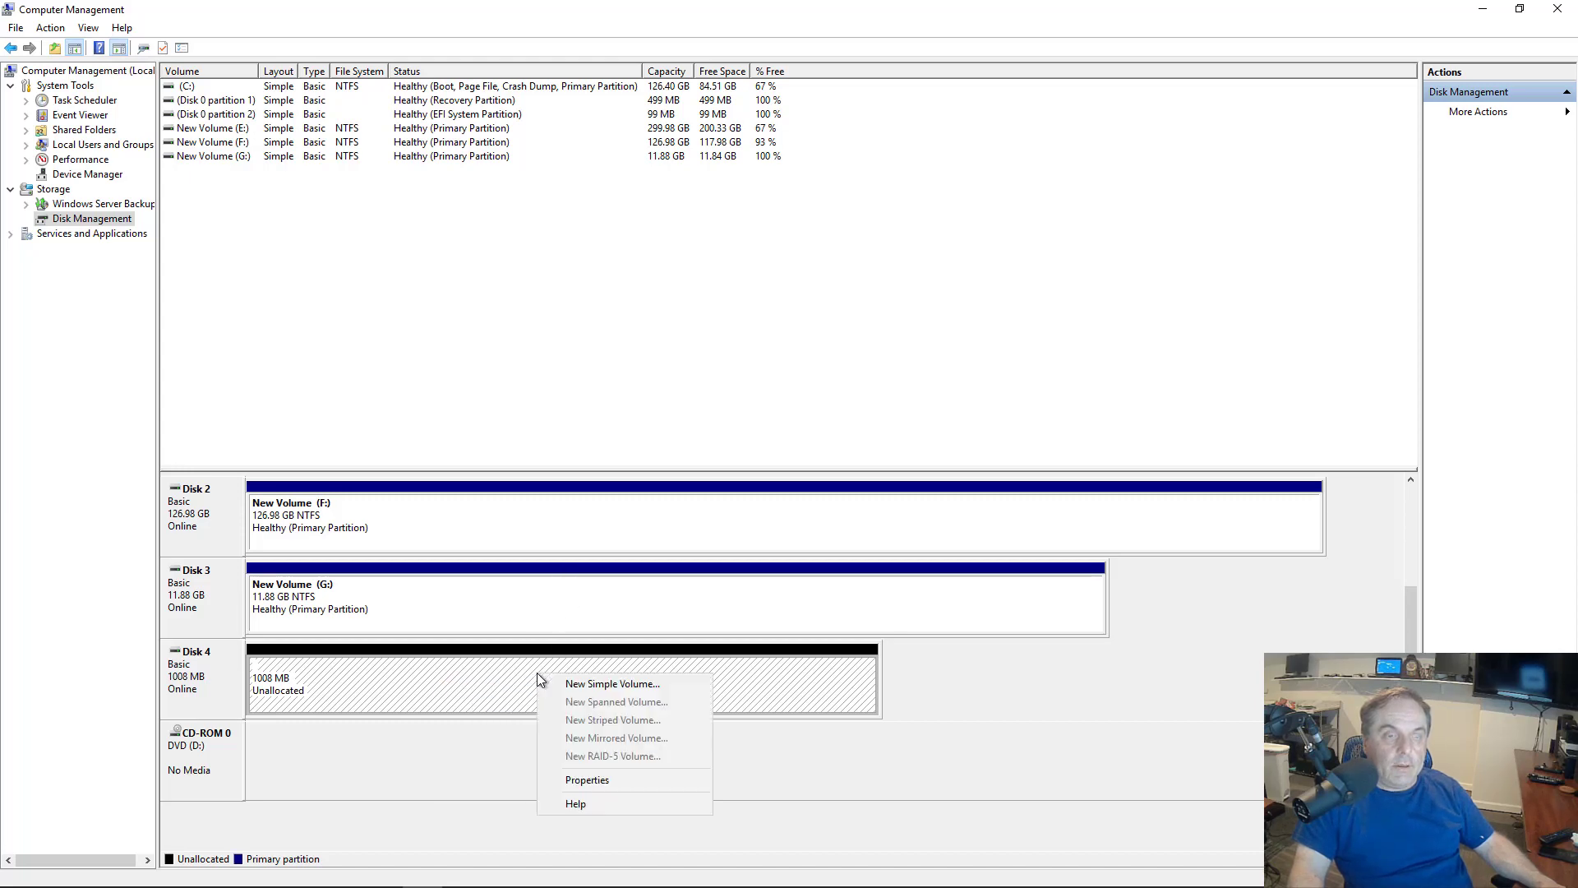
left_click(557, 684)
left_click(482, 382)
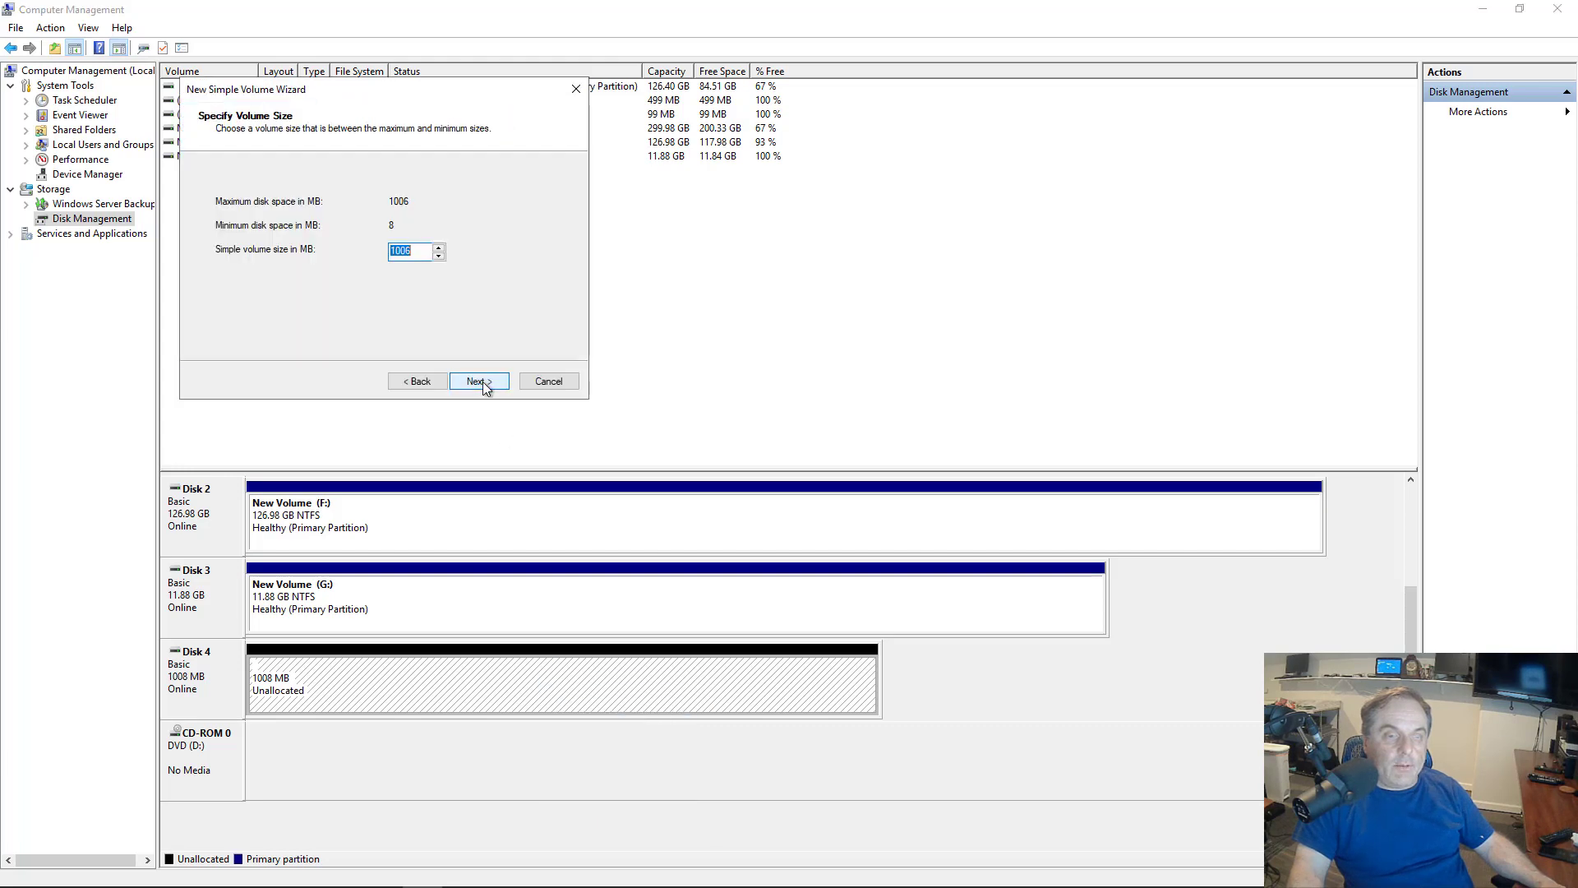
left_click(482, 382)
left_click(481, 382)
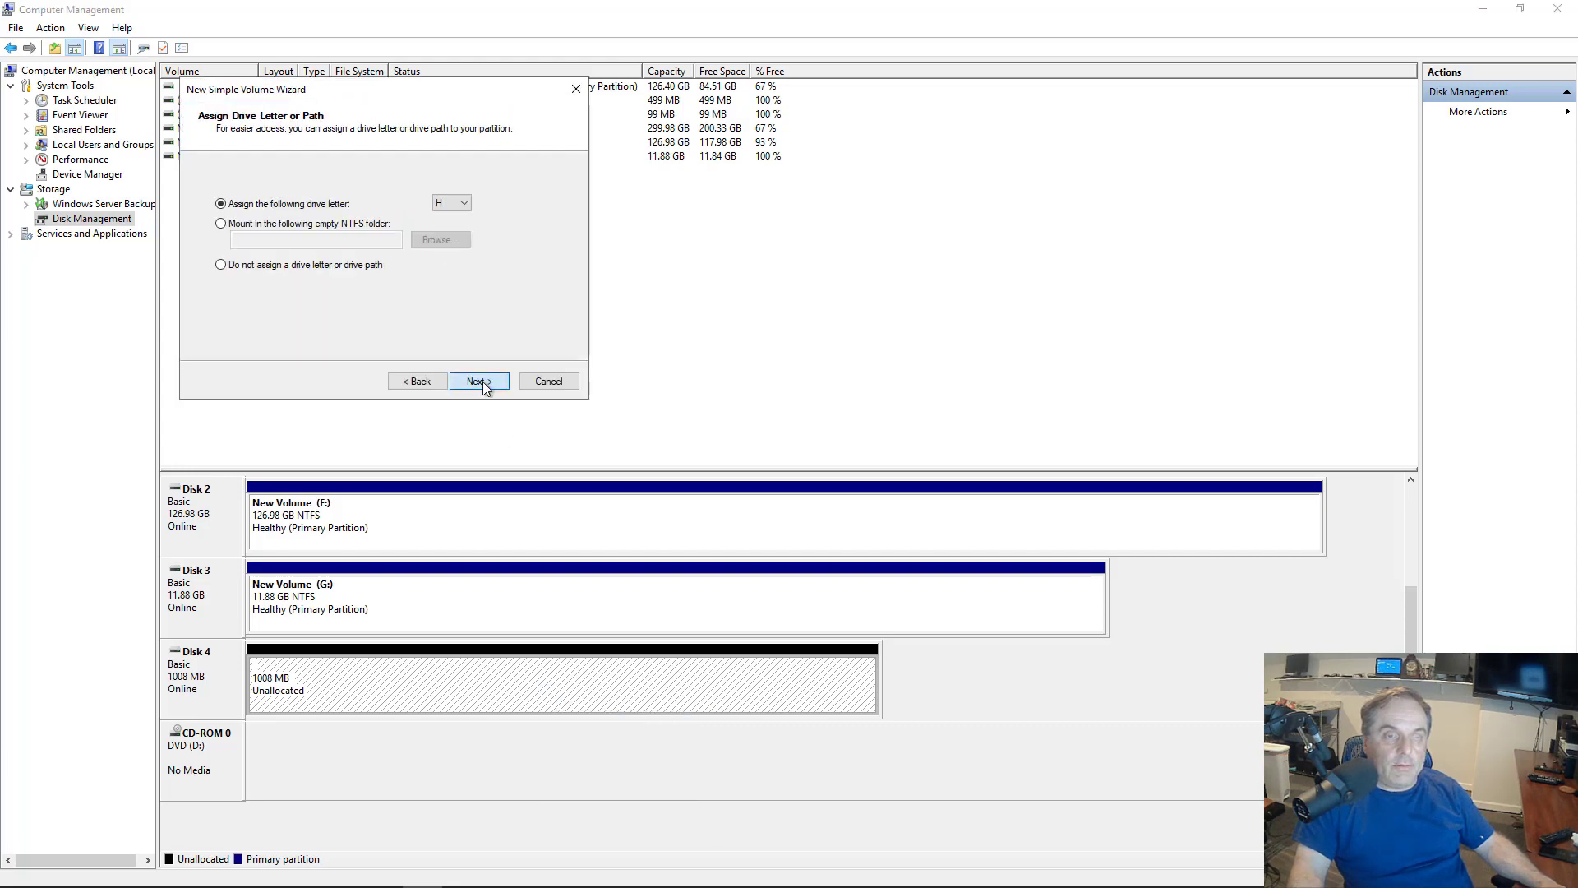
left_click(481, 381)
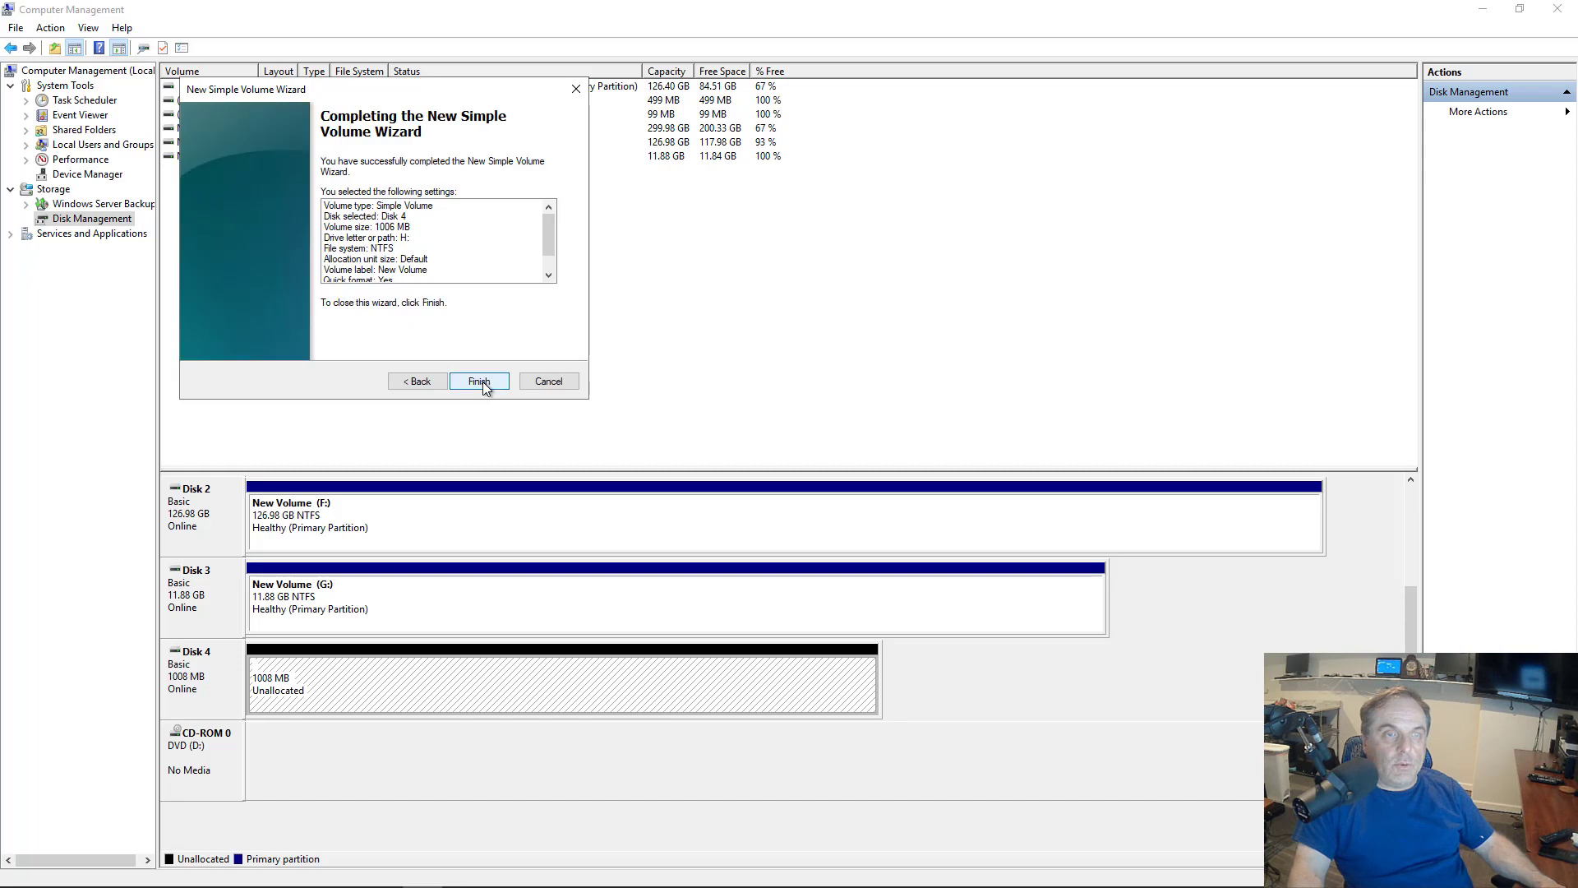
left_click(484, 383)
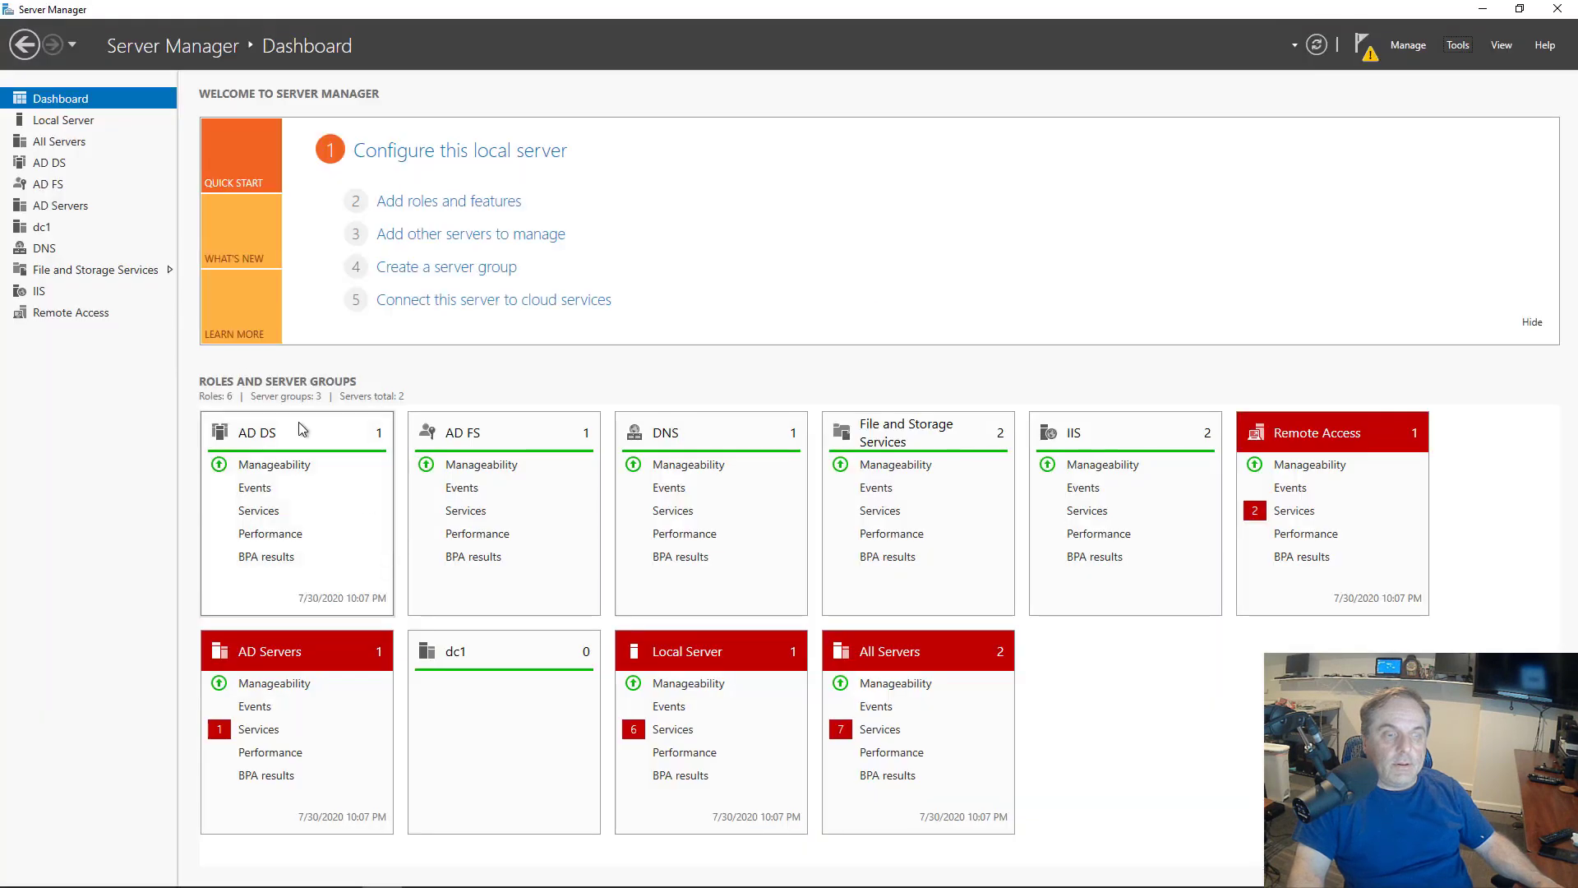
- Inspect the file server's G: and H: volumes under File and Storage Services in Server Manager
left_click(125, 271)
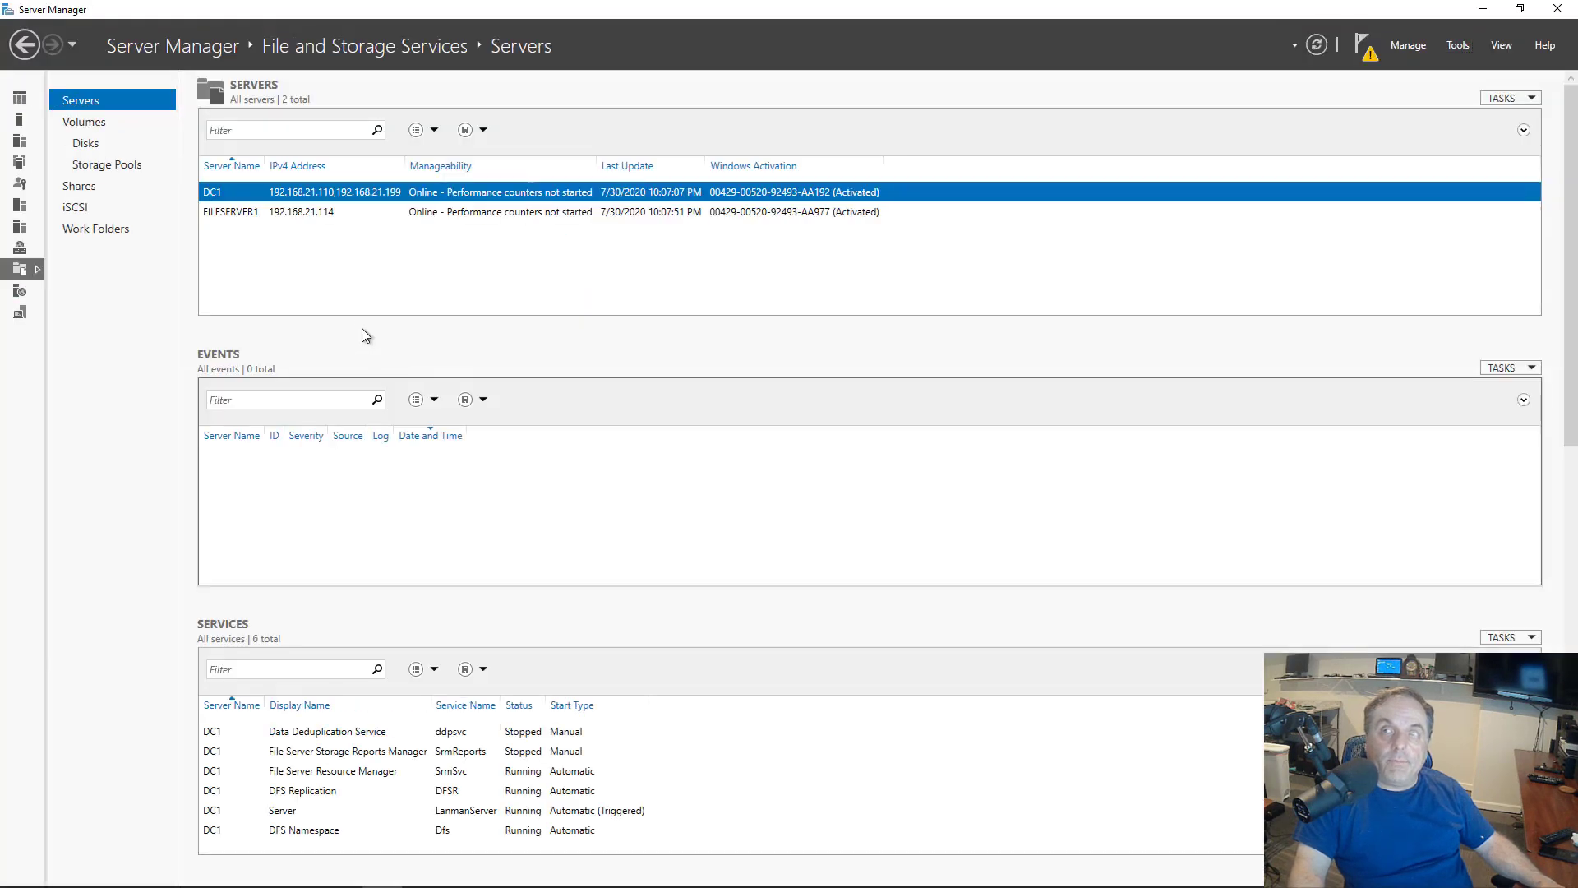
left_click(86, 123)
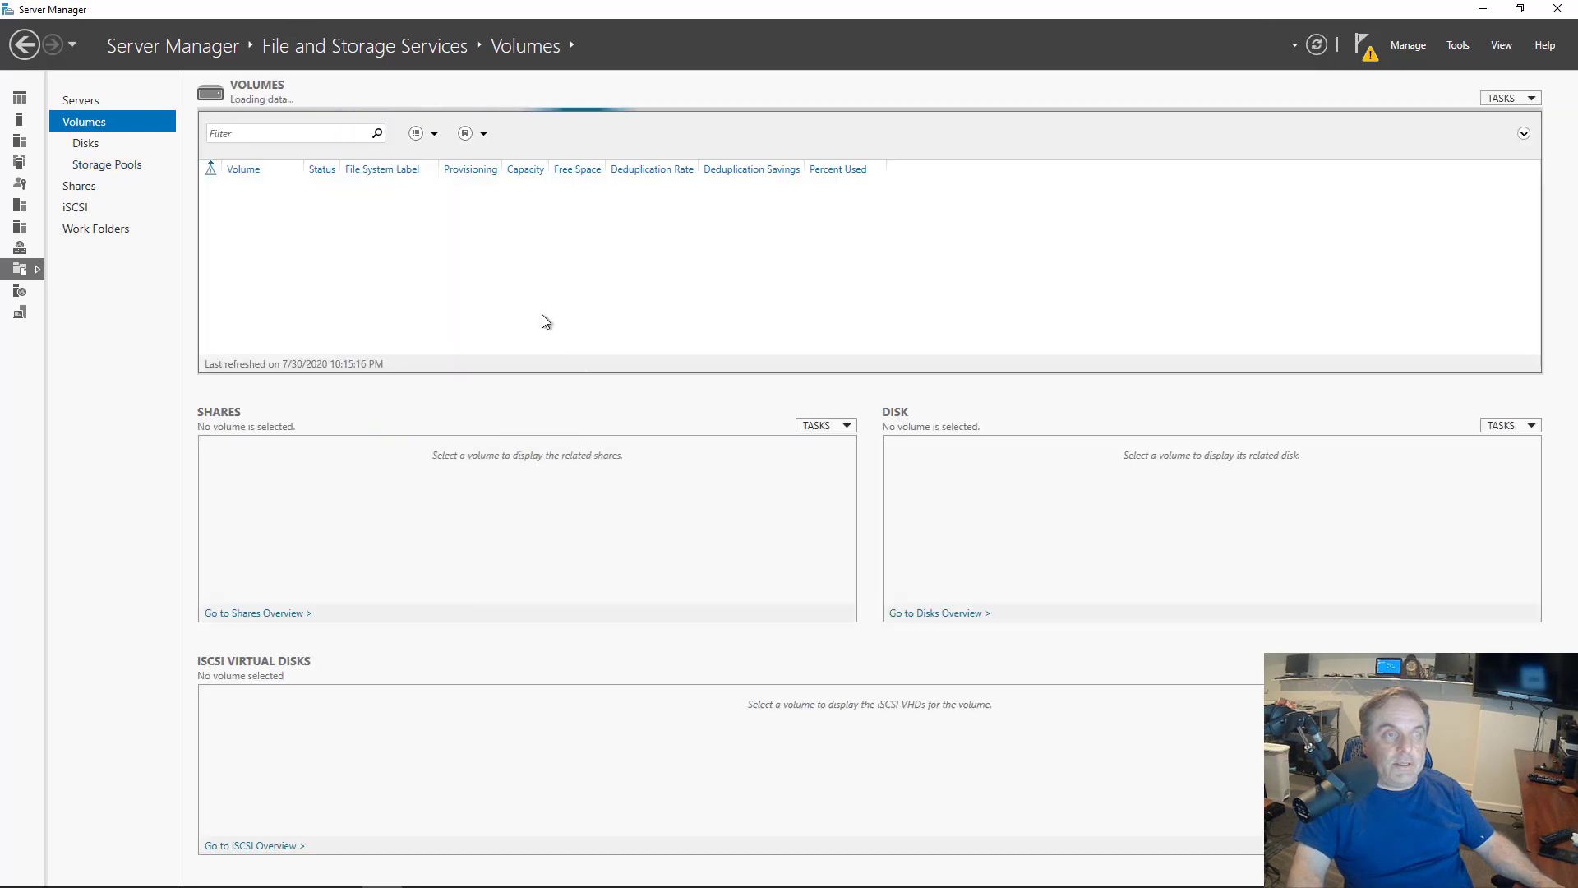
left_click(374, 321)
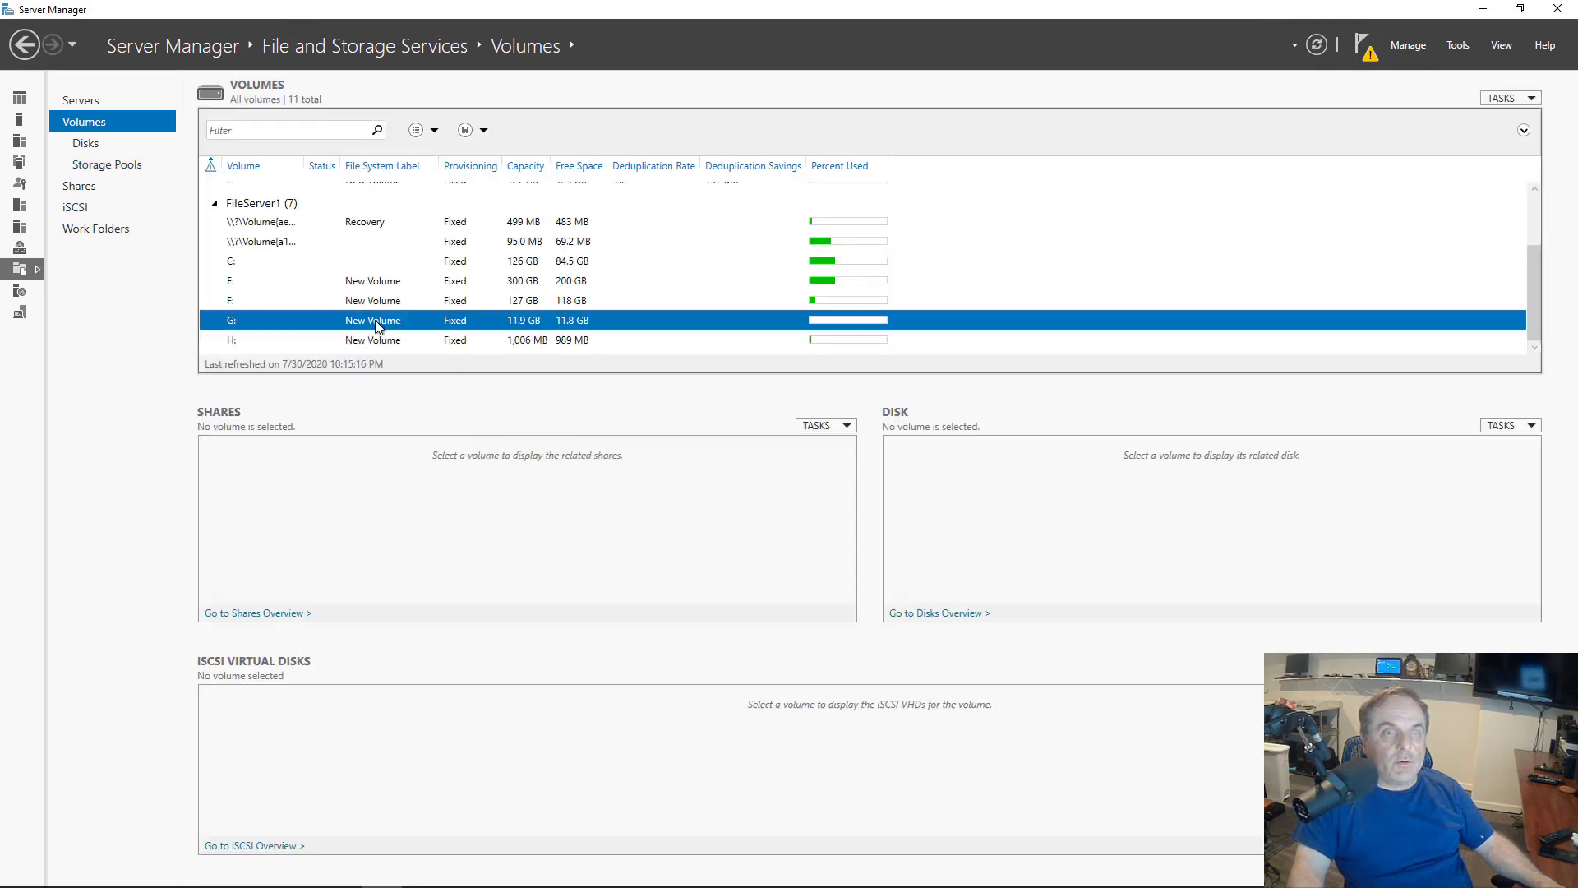
left_click(365, 340)
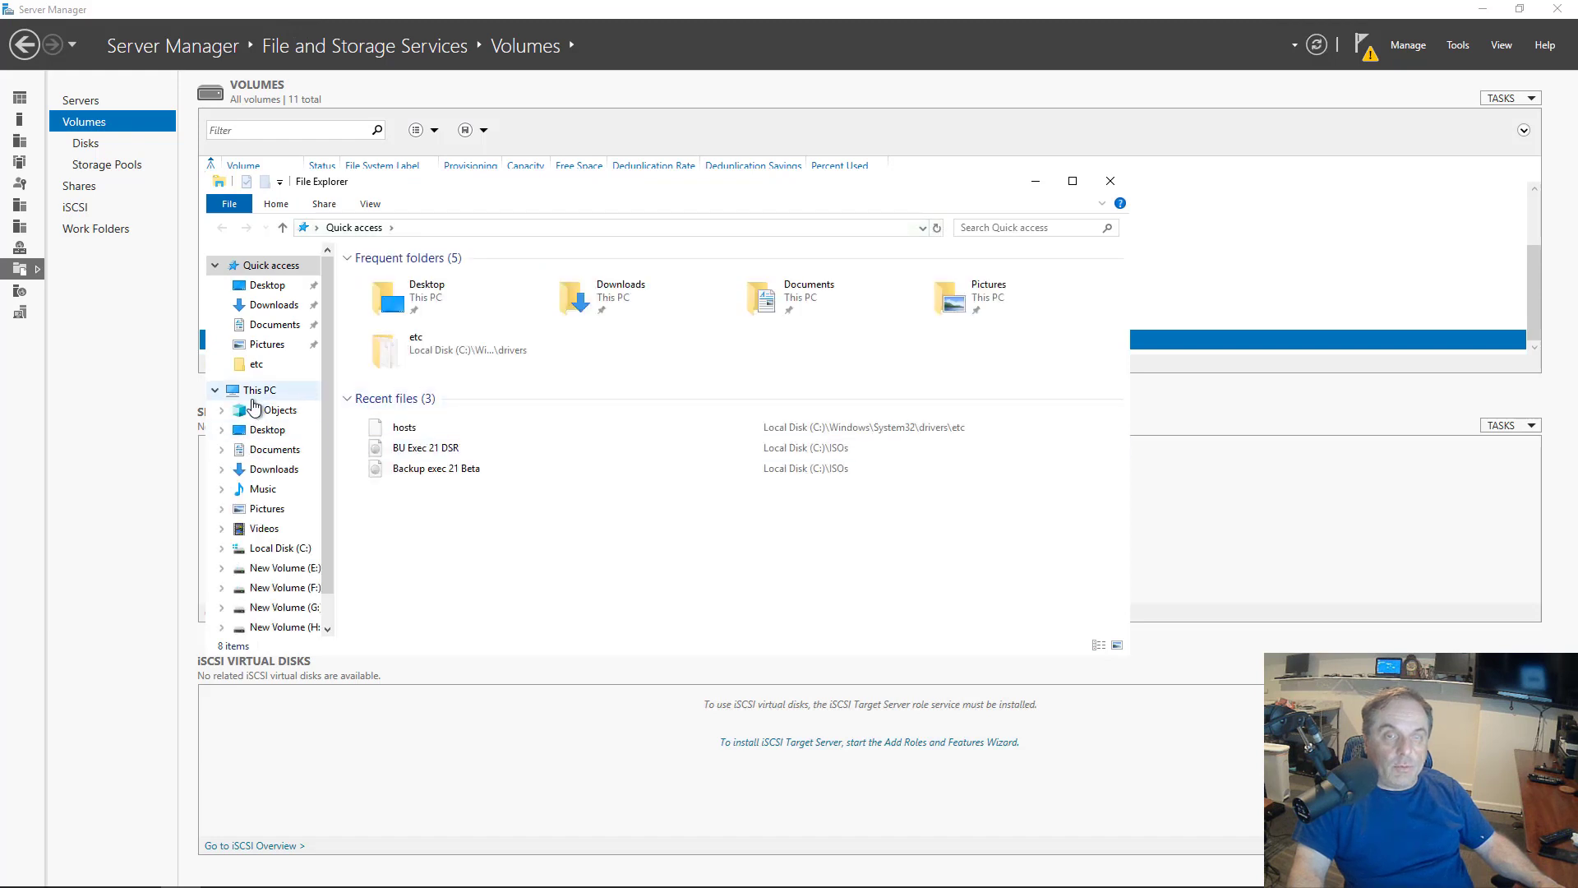
- Browse This PC in File Explorer on the file server and open the new G: and H: drives
left_click(251, 394)
left_click(705, 514)
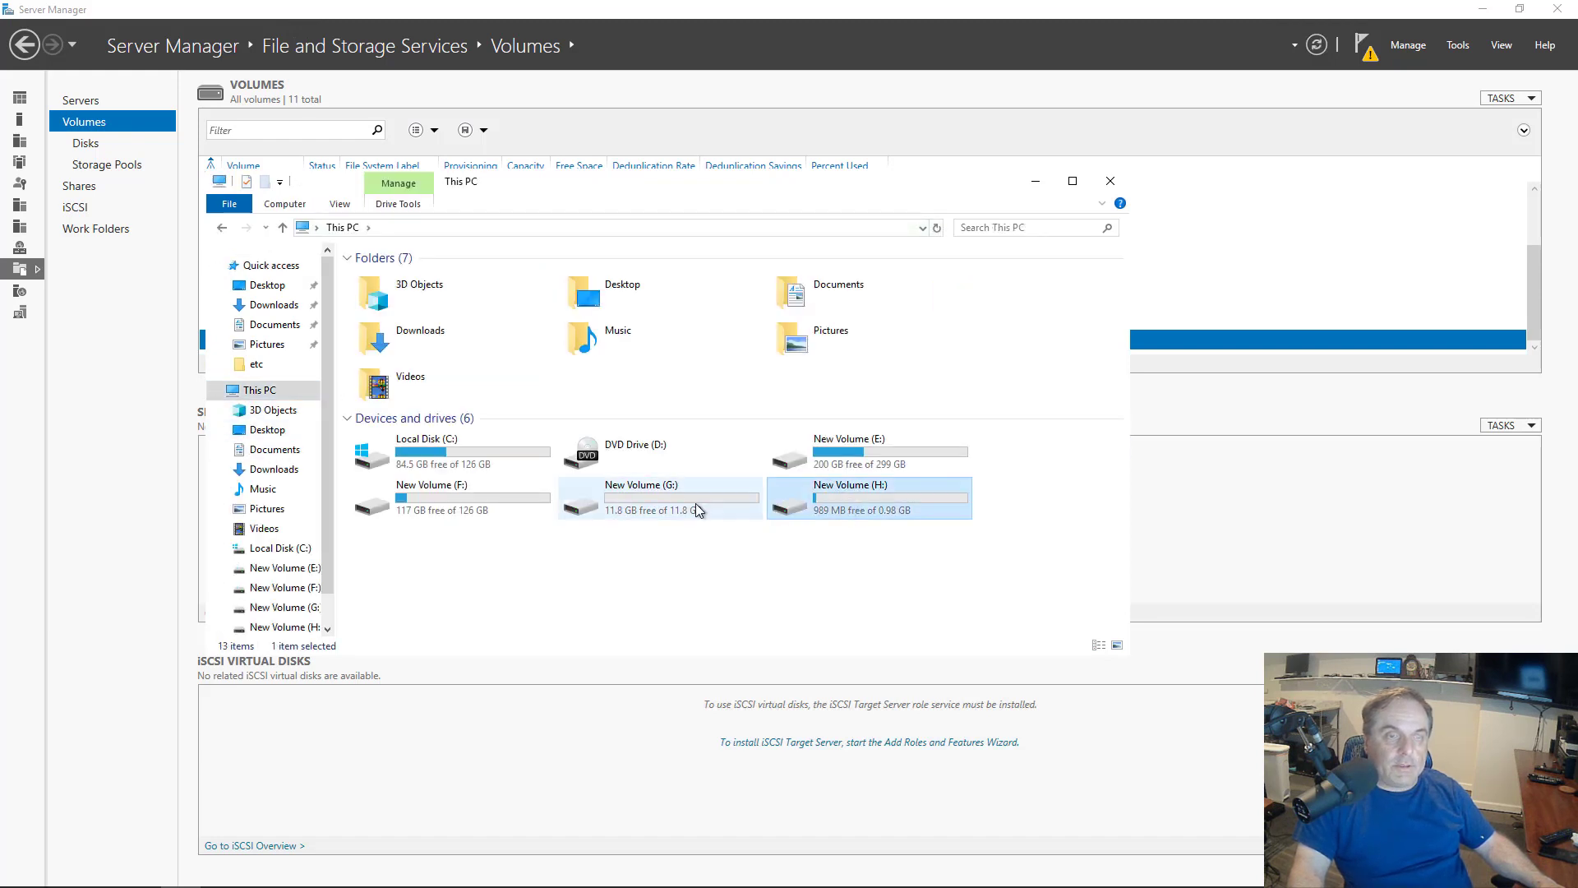
double_click(695, 503)
left_click(221, 228)
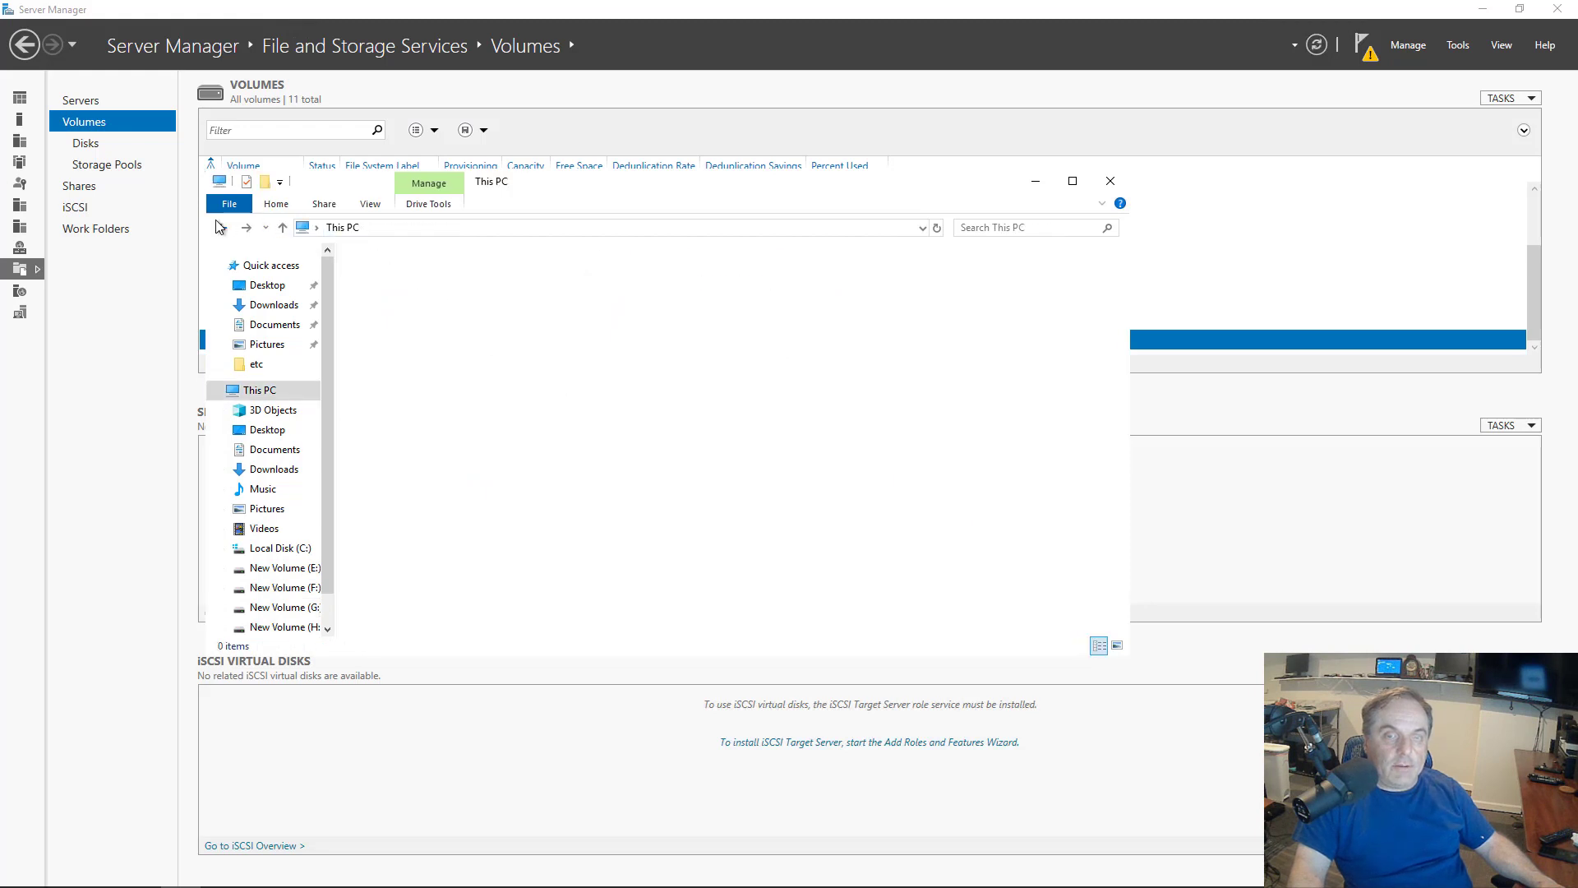
double_click(838, 511)
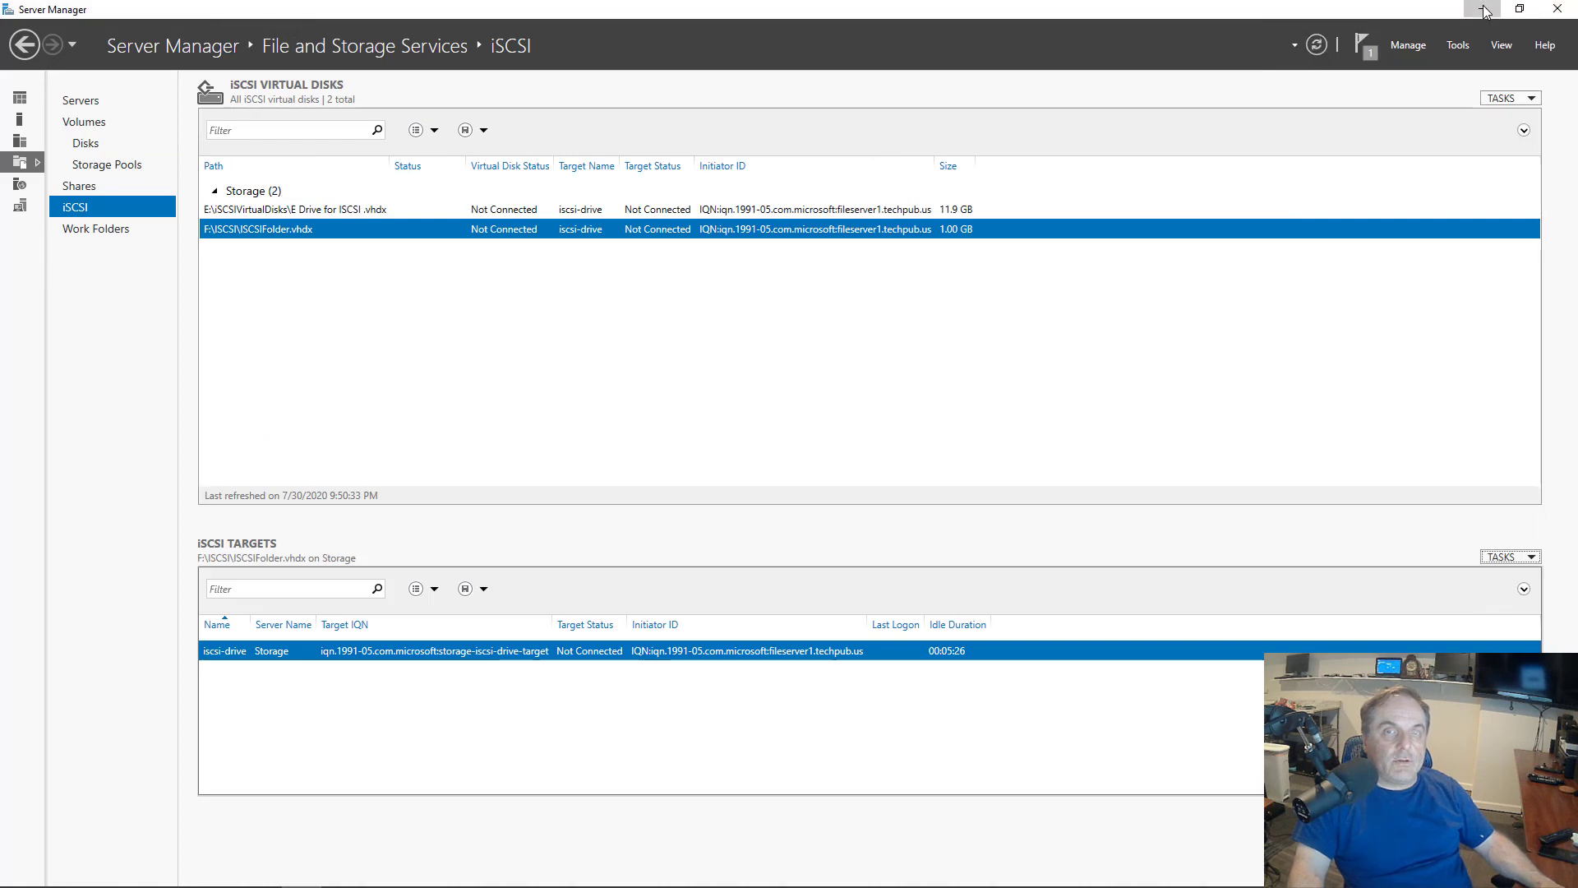
- On the storage server, check the E: drive's free space in File Explorer and open its iSCSIVirtualDisks folder
left_click(1484, 10)
double_click(1193, 343)
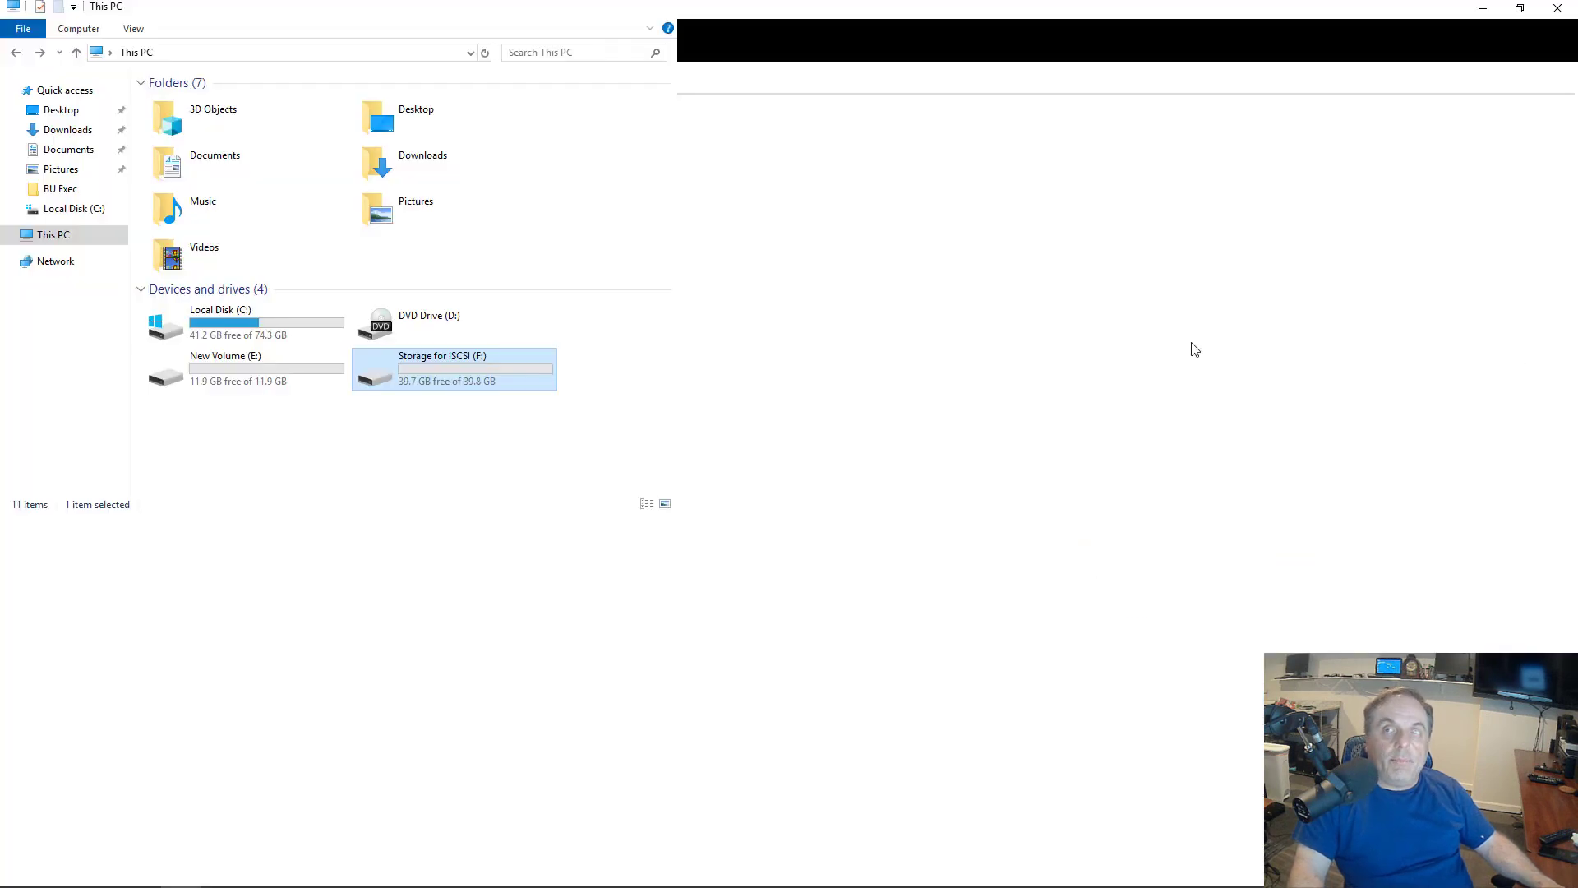
left_click(606, 379)
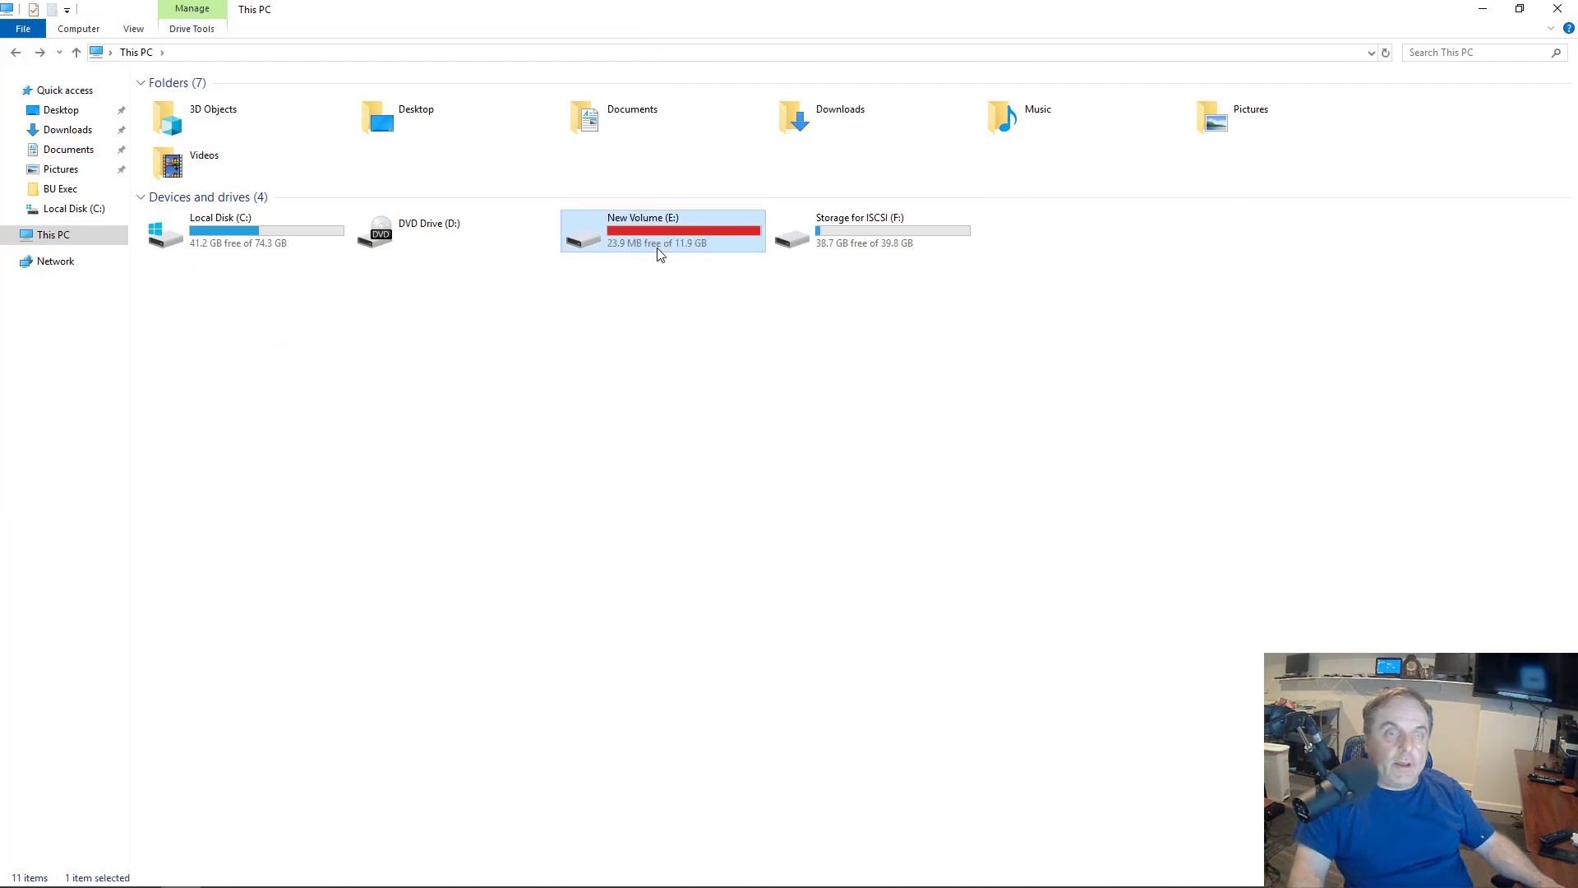
mouse_move(660, 254)
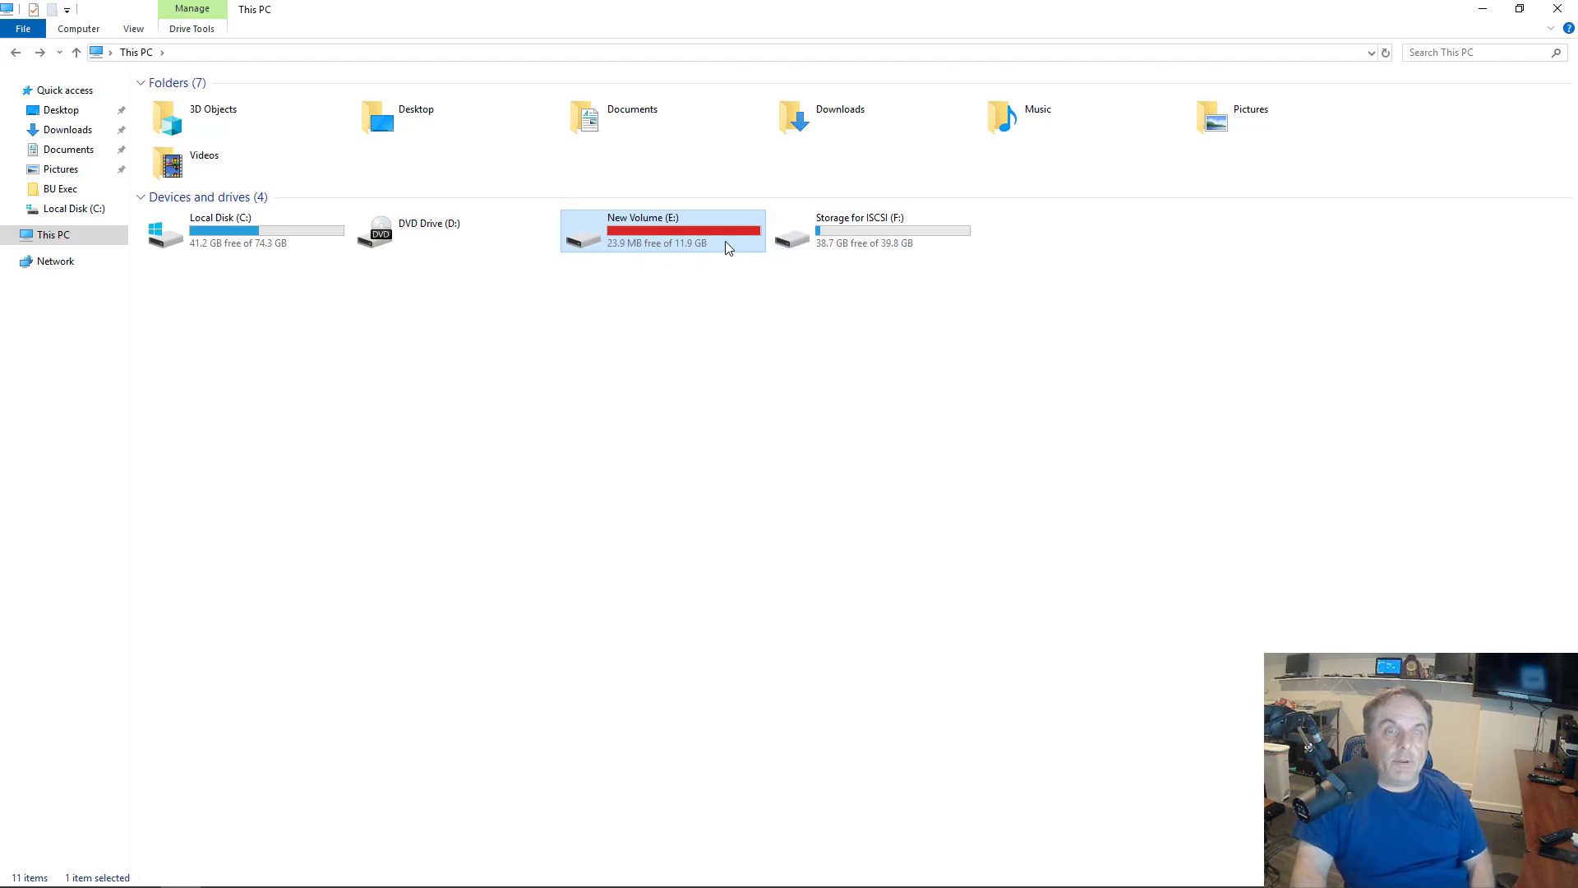
mouse_move(725, 240)
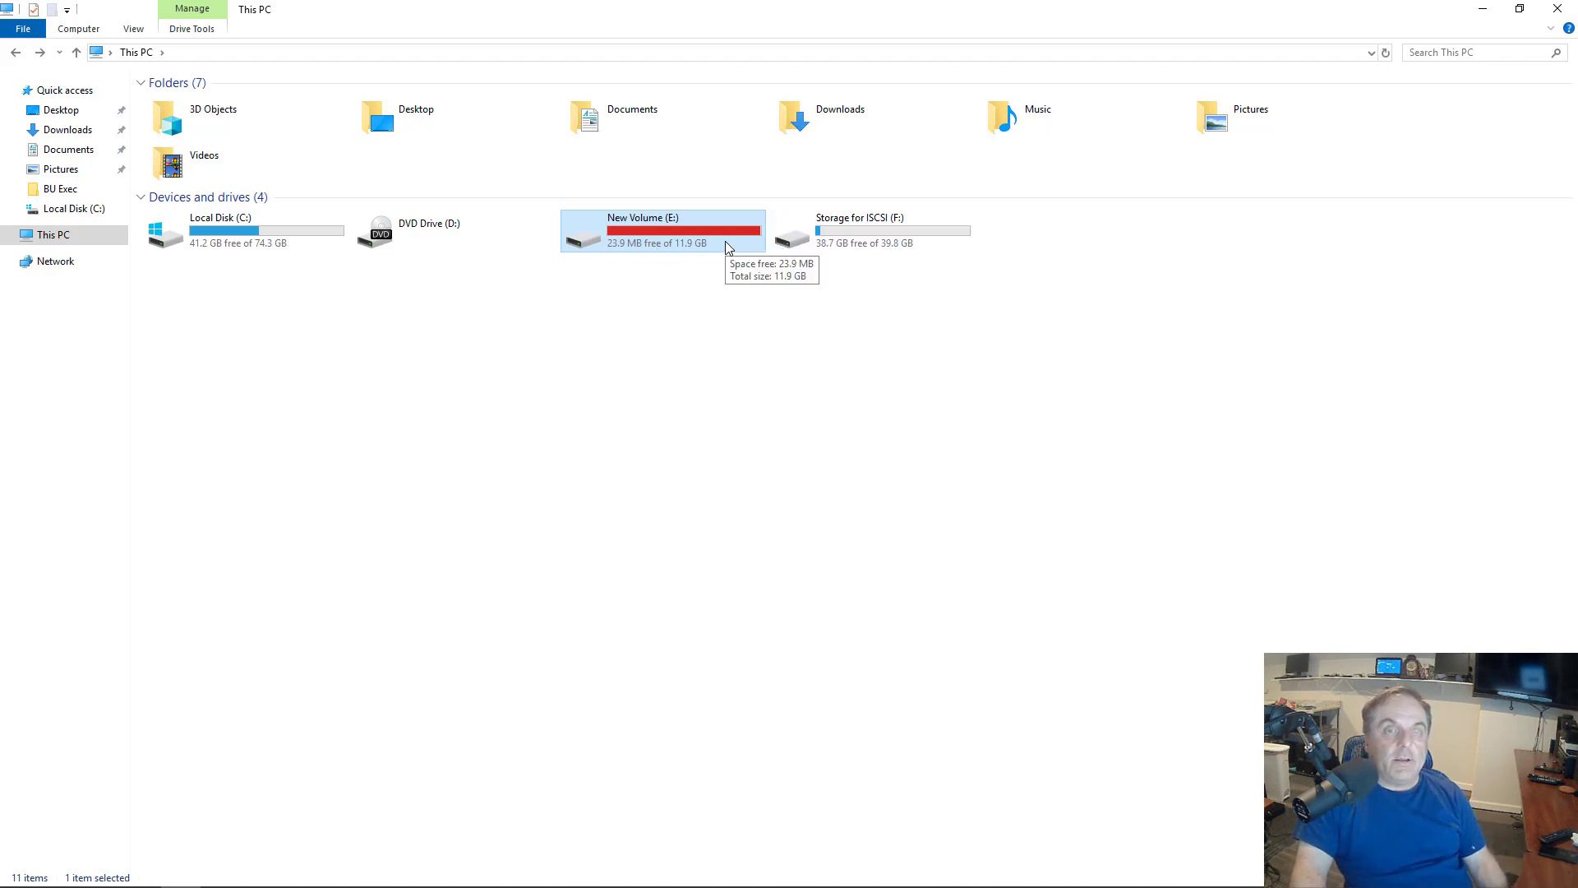
double_click(725, 240)
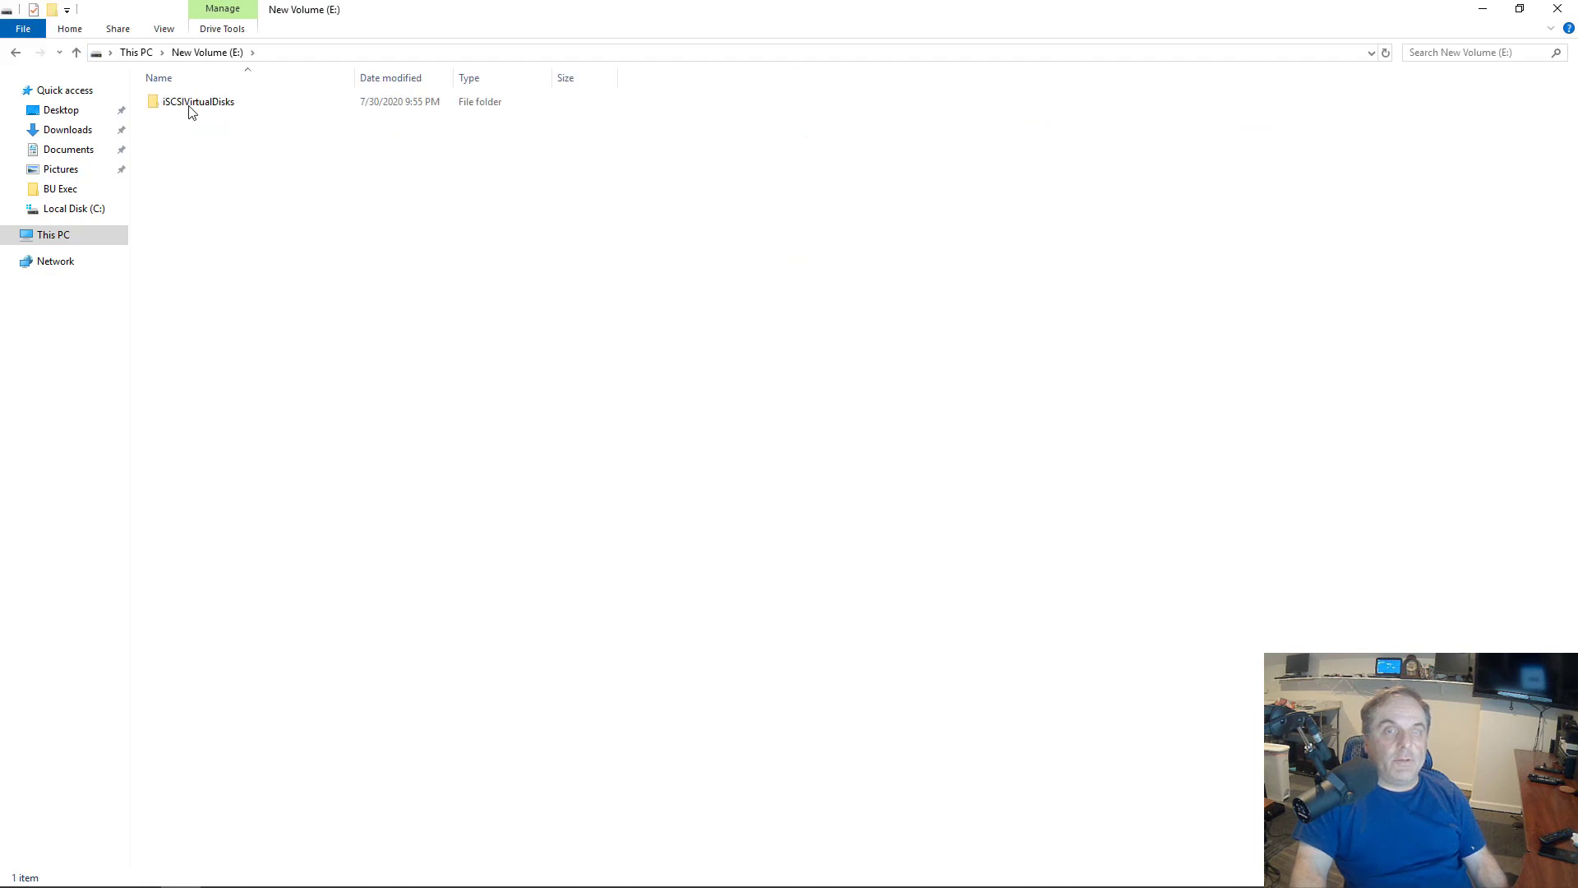
mouse_move(190, 110)
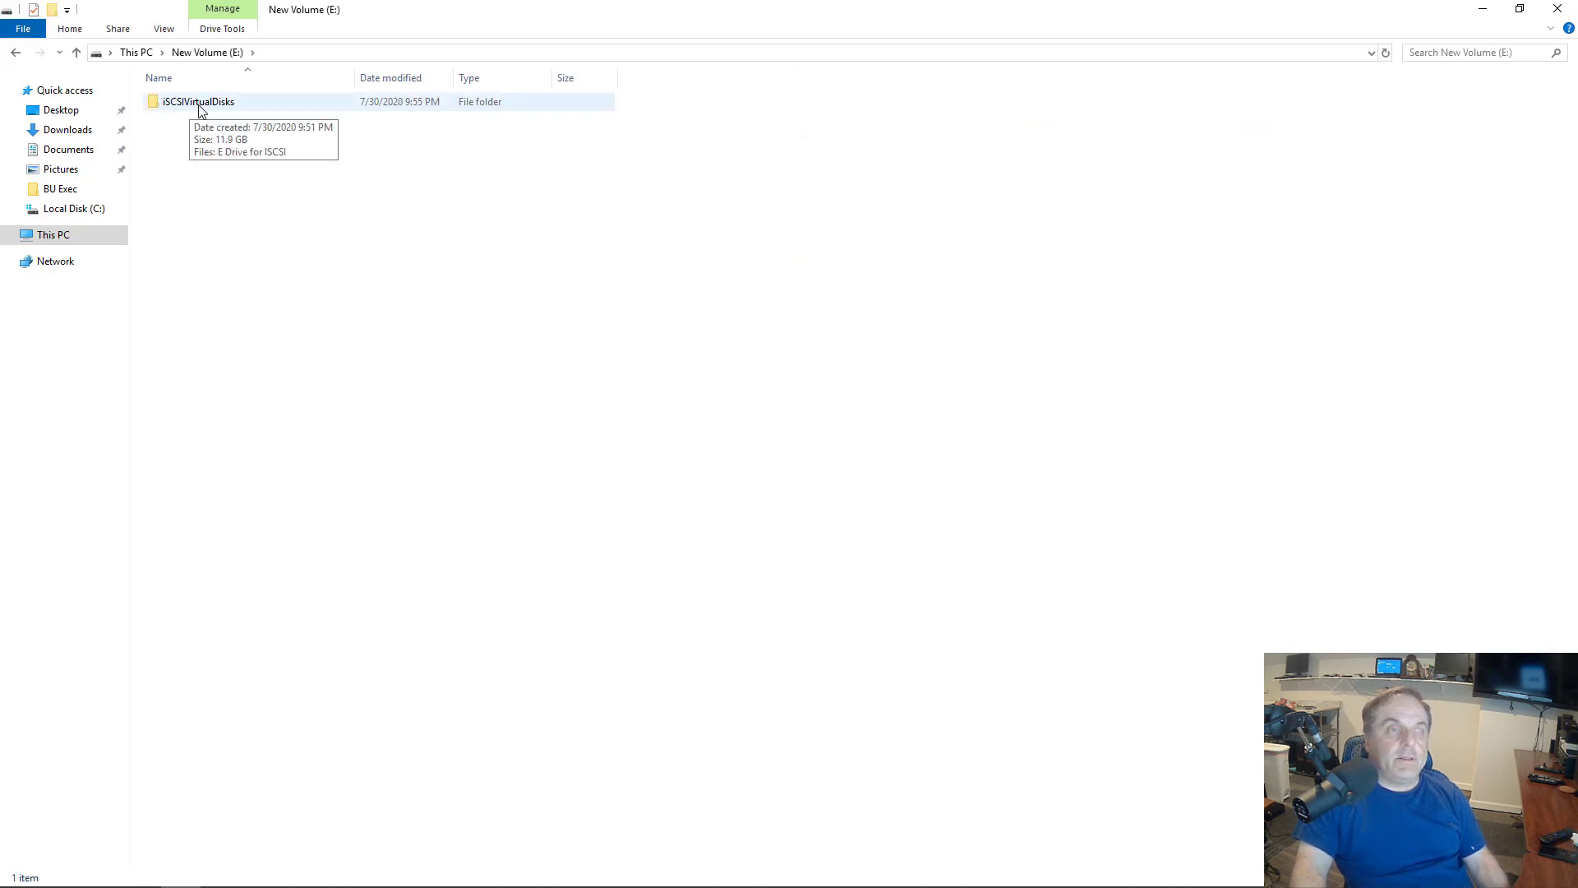
double_click(200, 110)
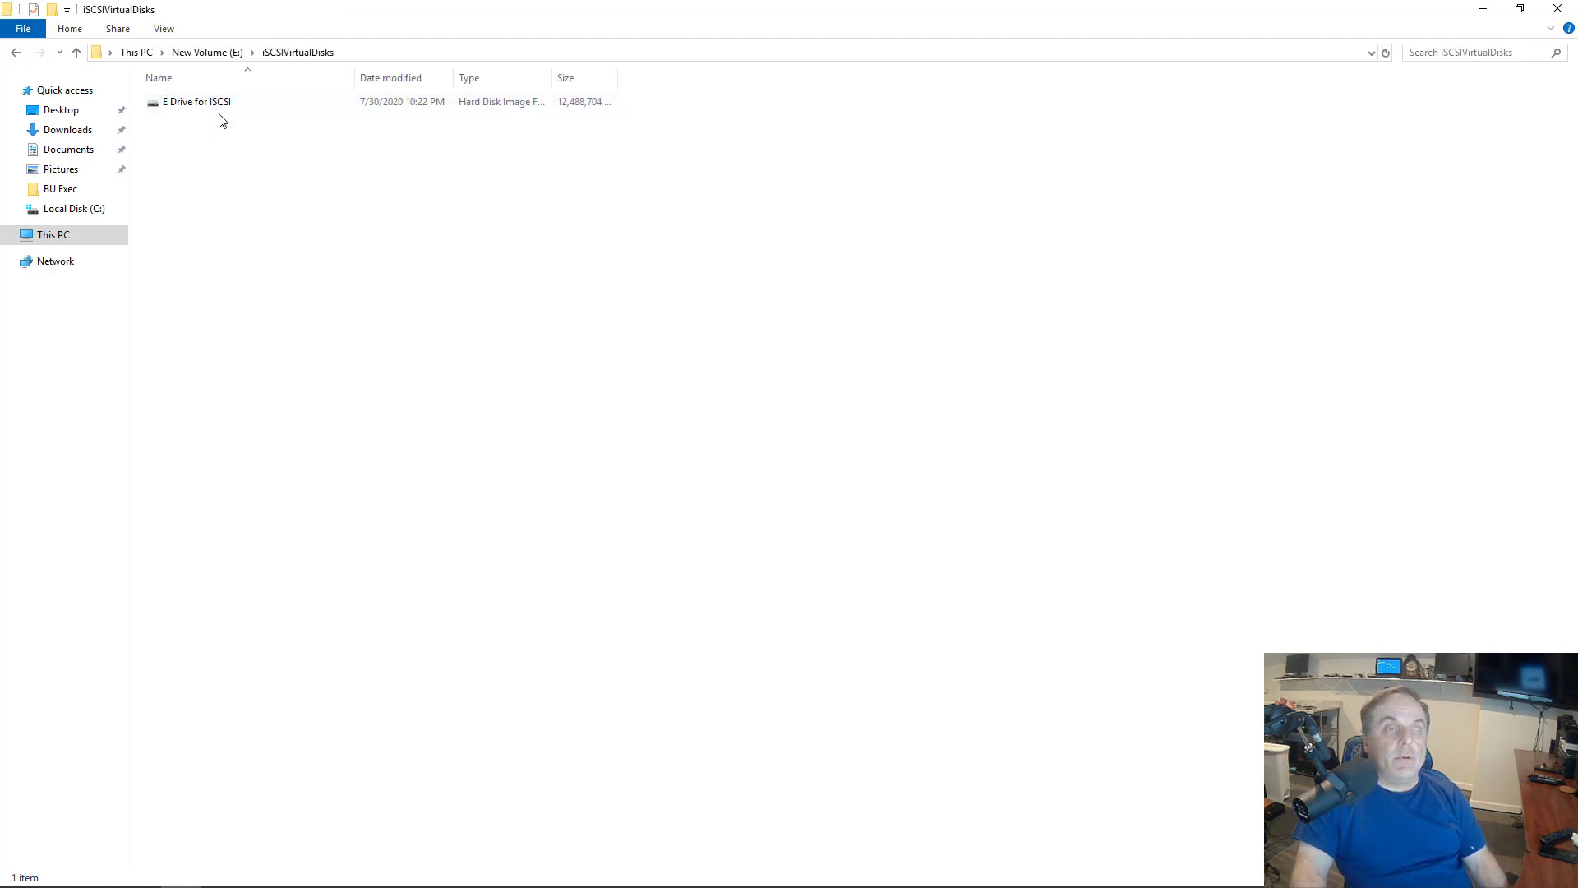
- Open the ISCSI folder on Storage for ISCSI (F:) and try to mount the ISCSIFolder disk image
left_click(137, 54)
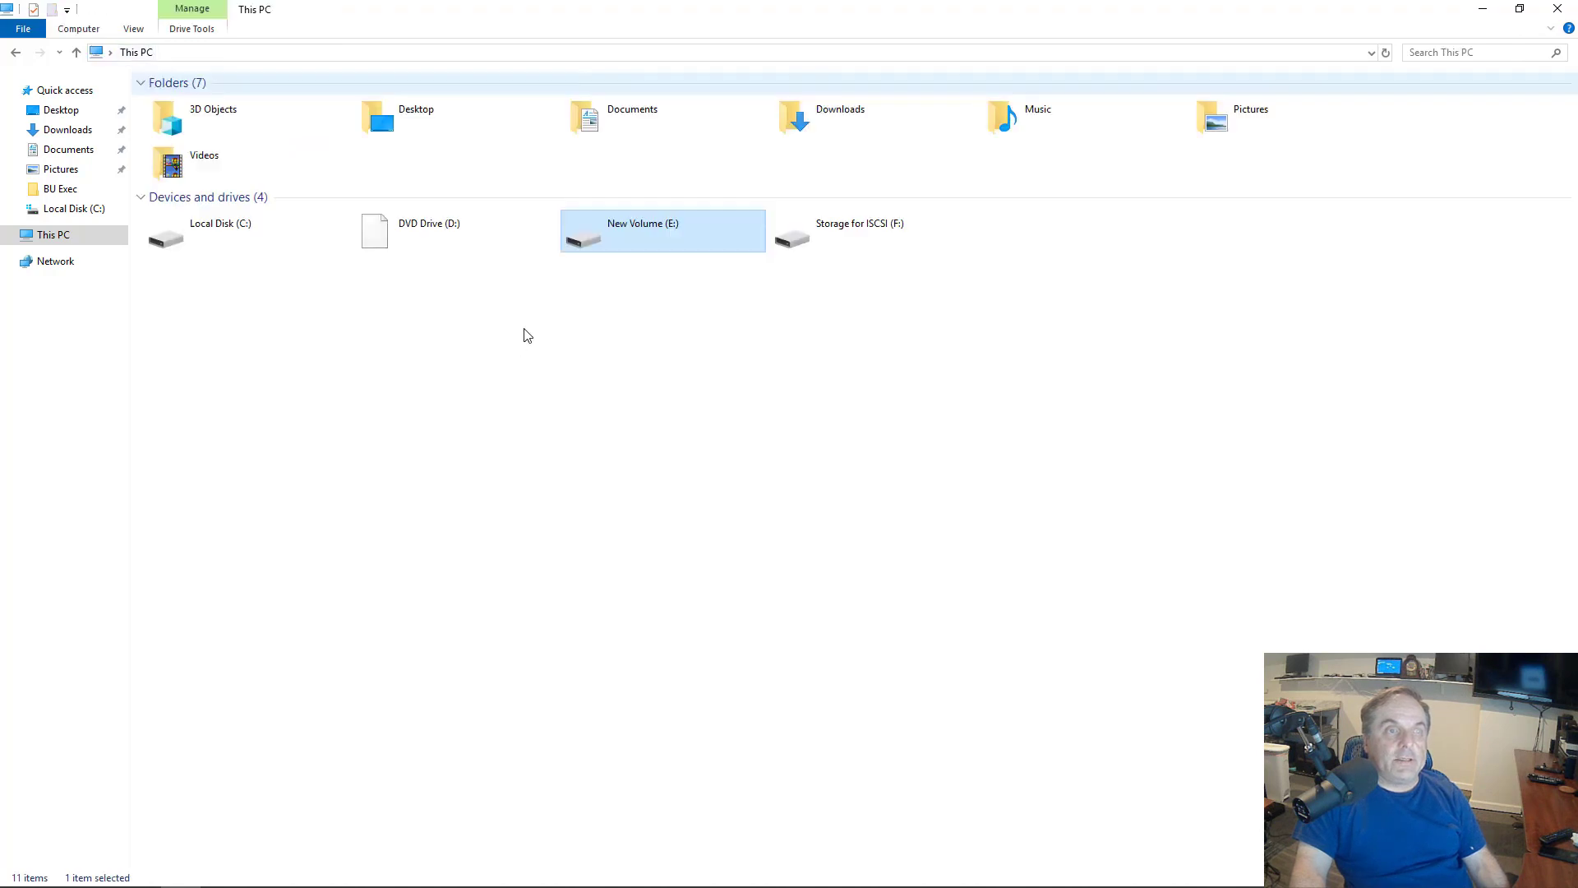
left_click(306, 260)
double_click(874, 237)
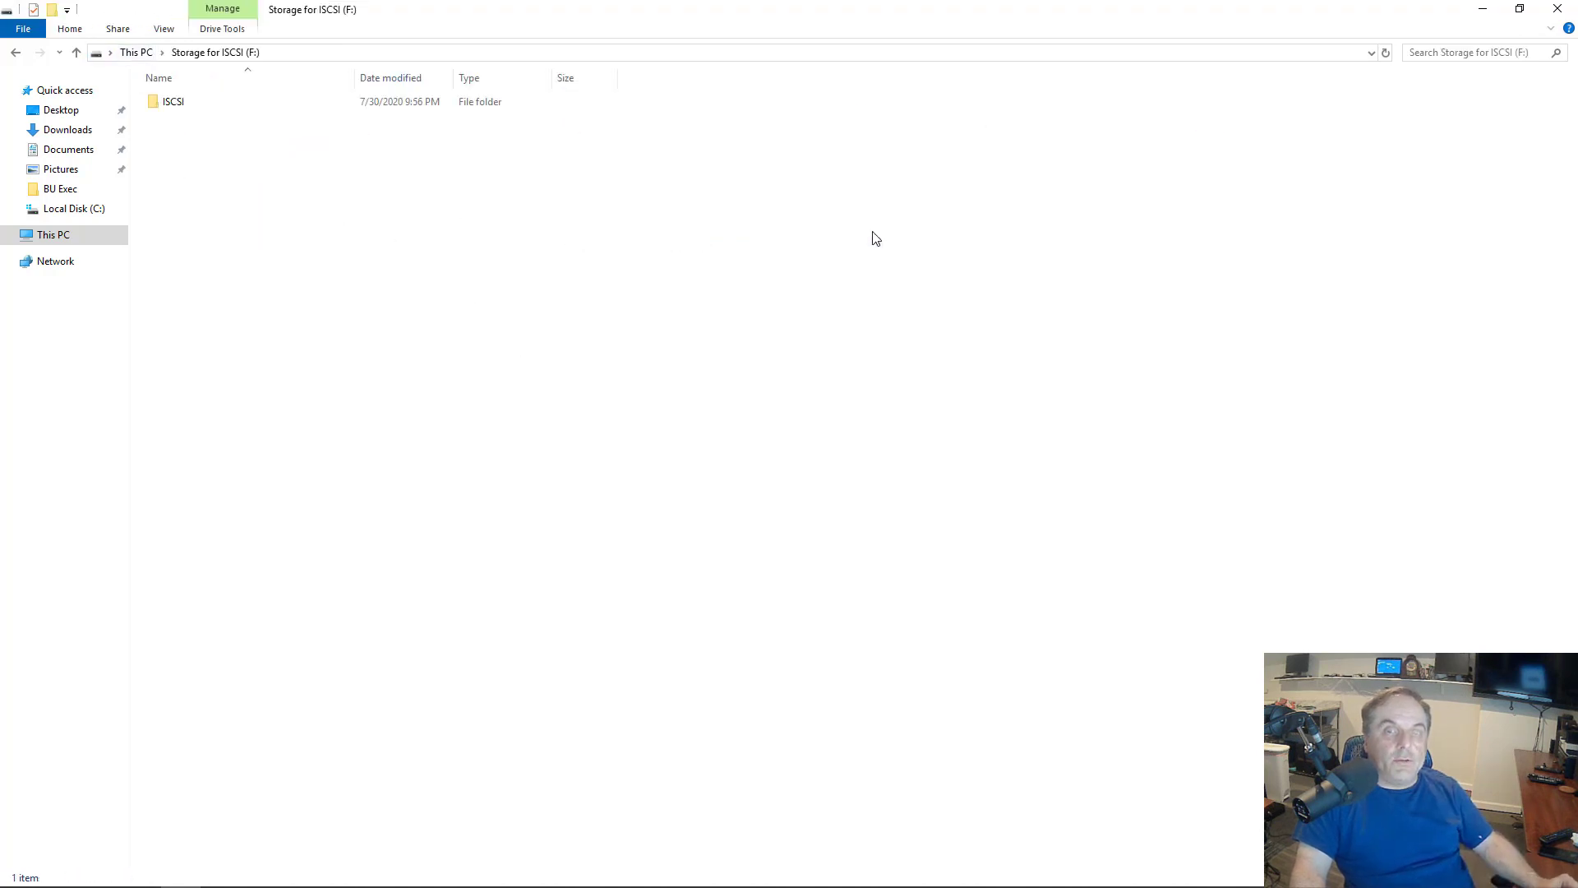
left_click(180, 108)
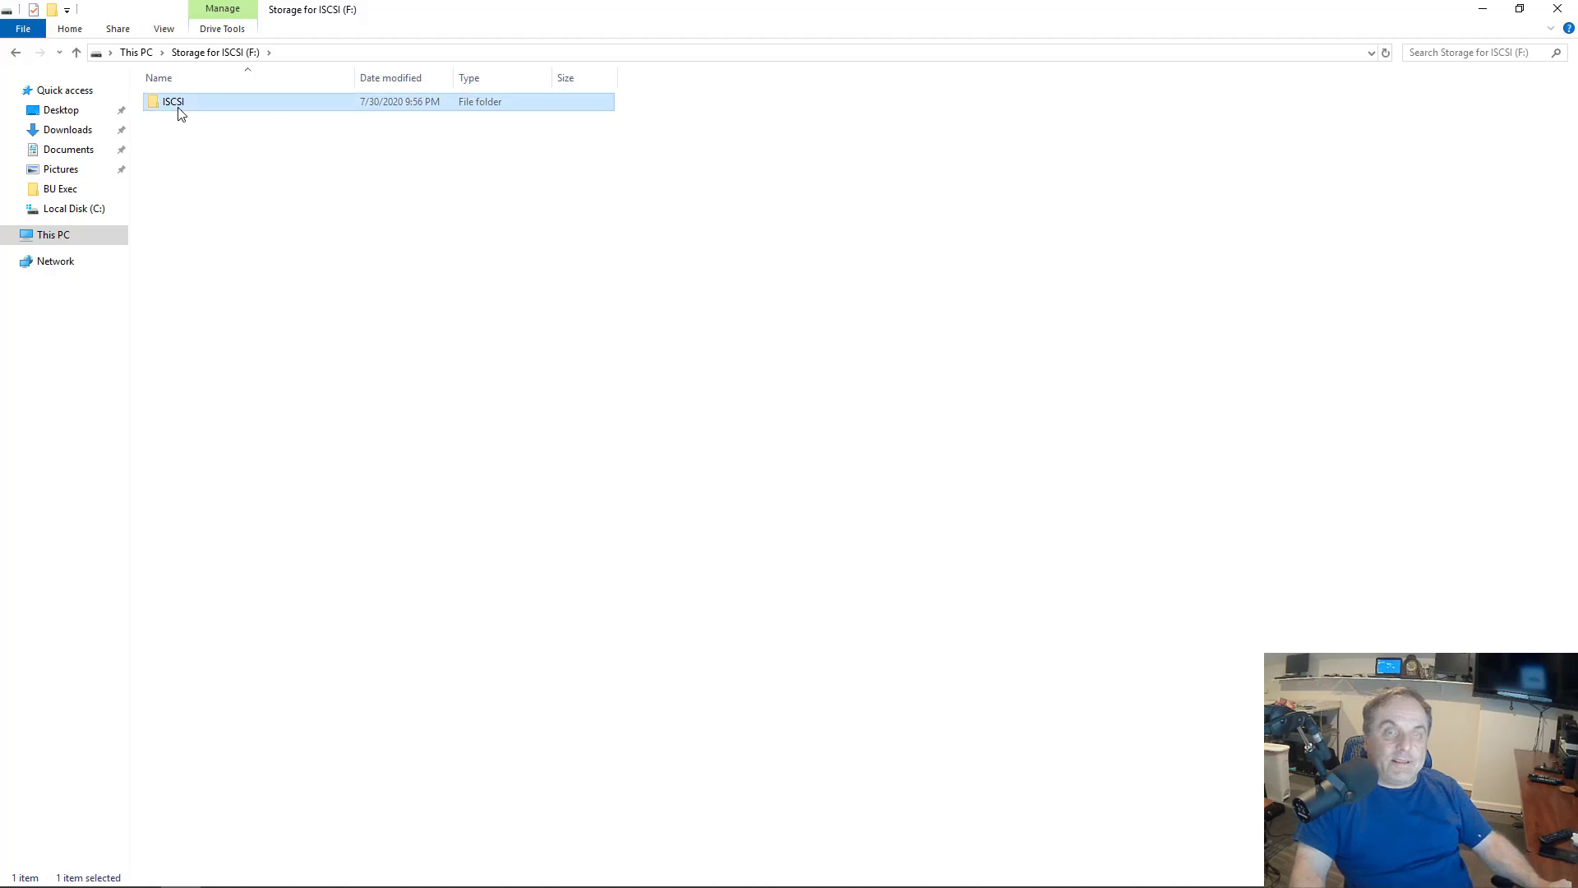
double_click(212, 110)
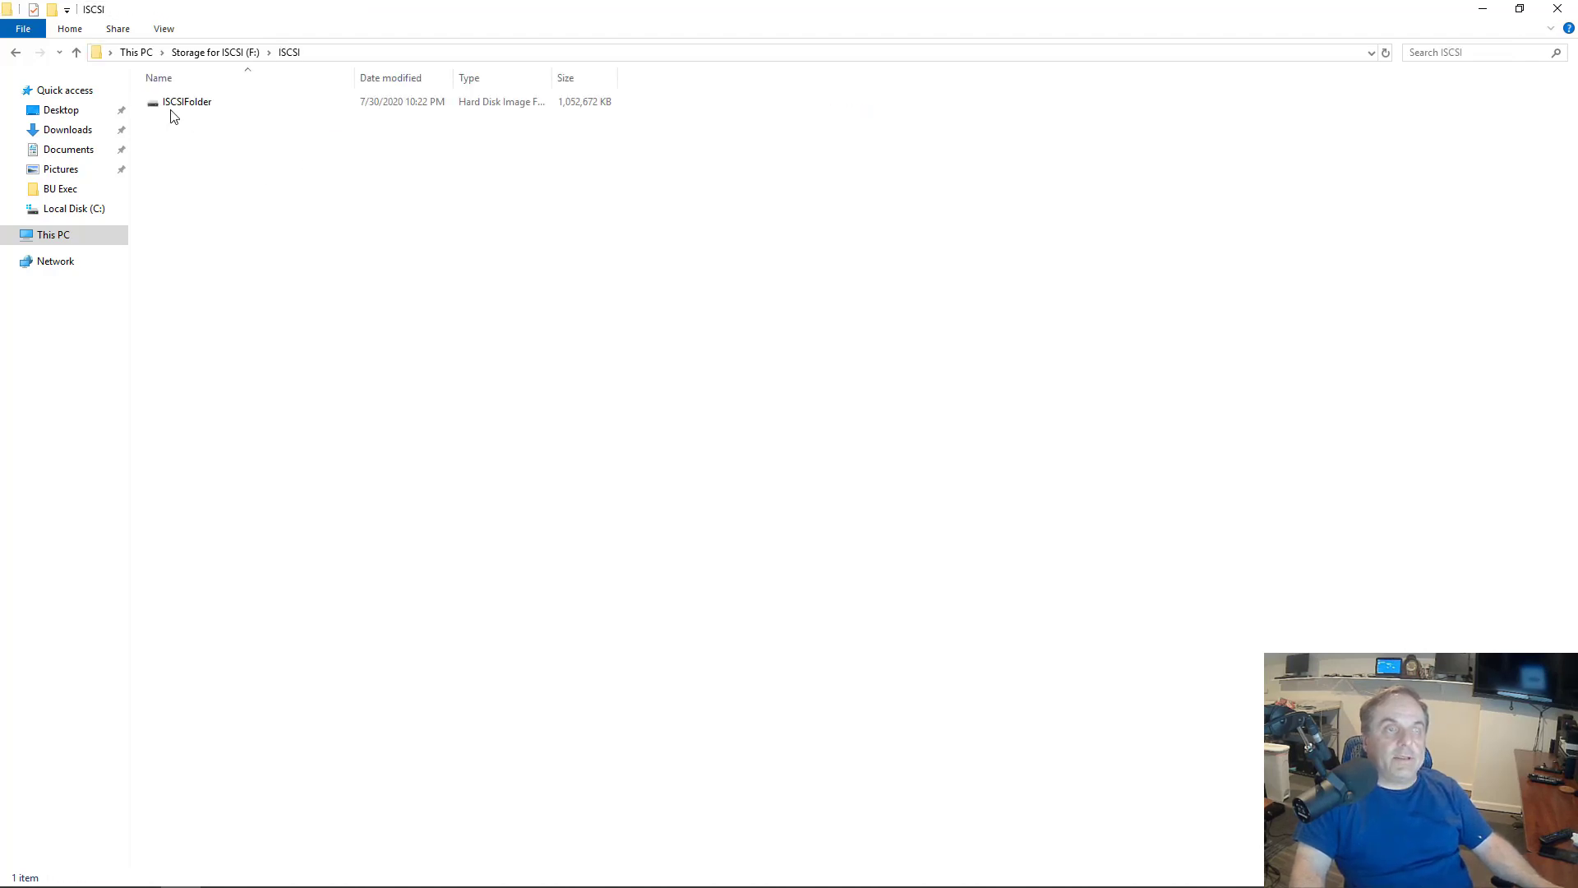
double_click(197, 112)
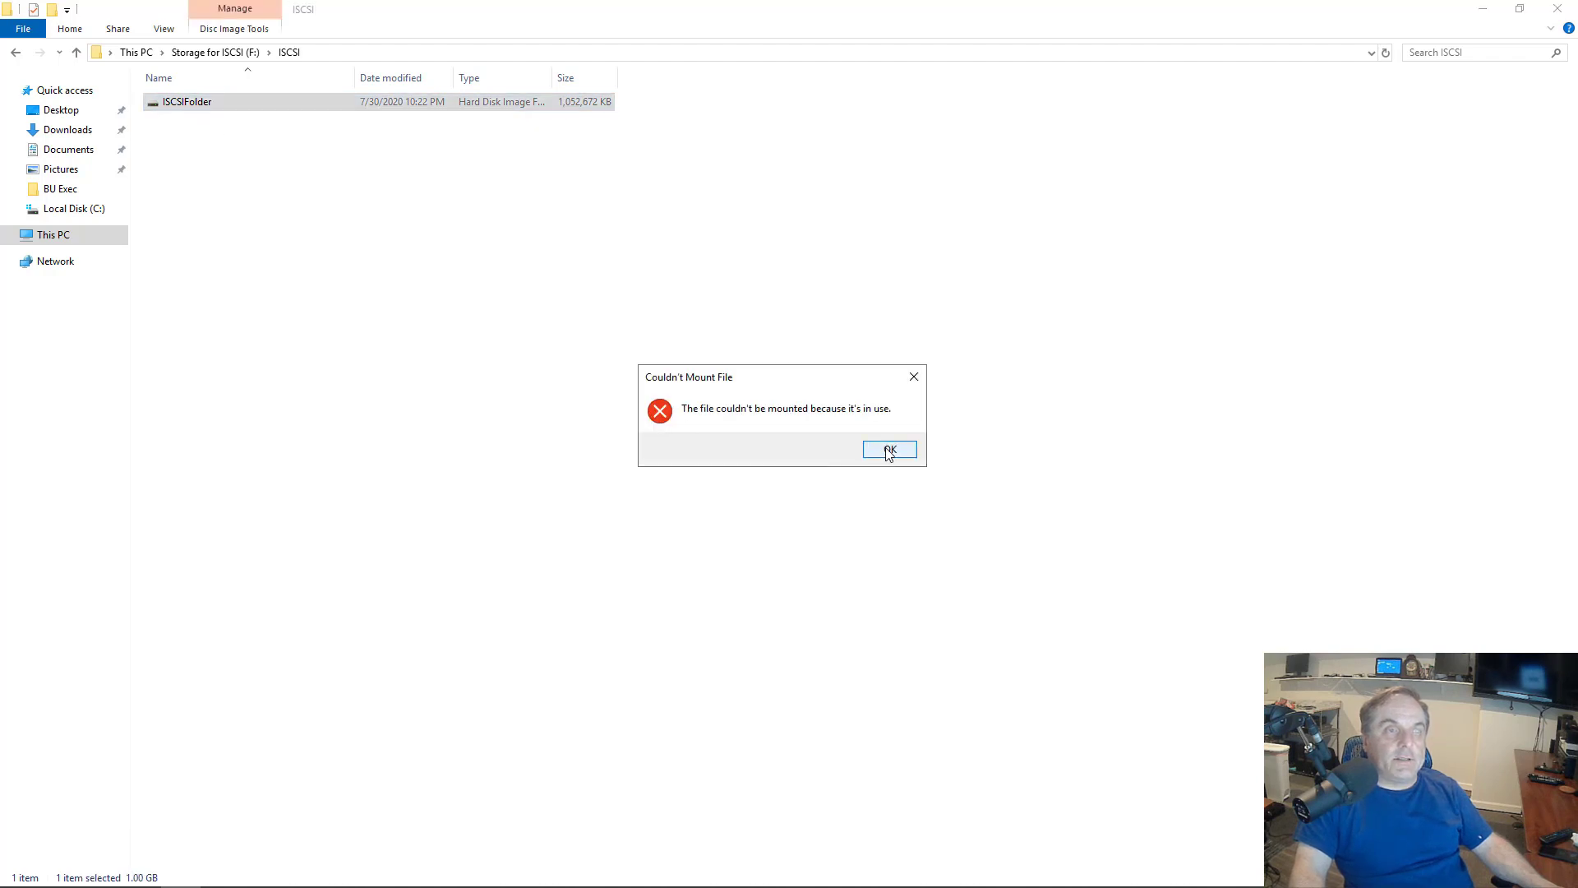
left_click(888, 452)
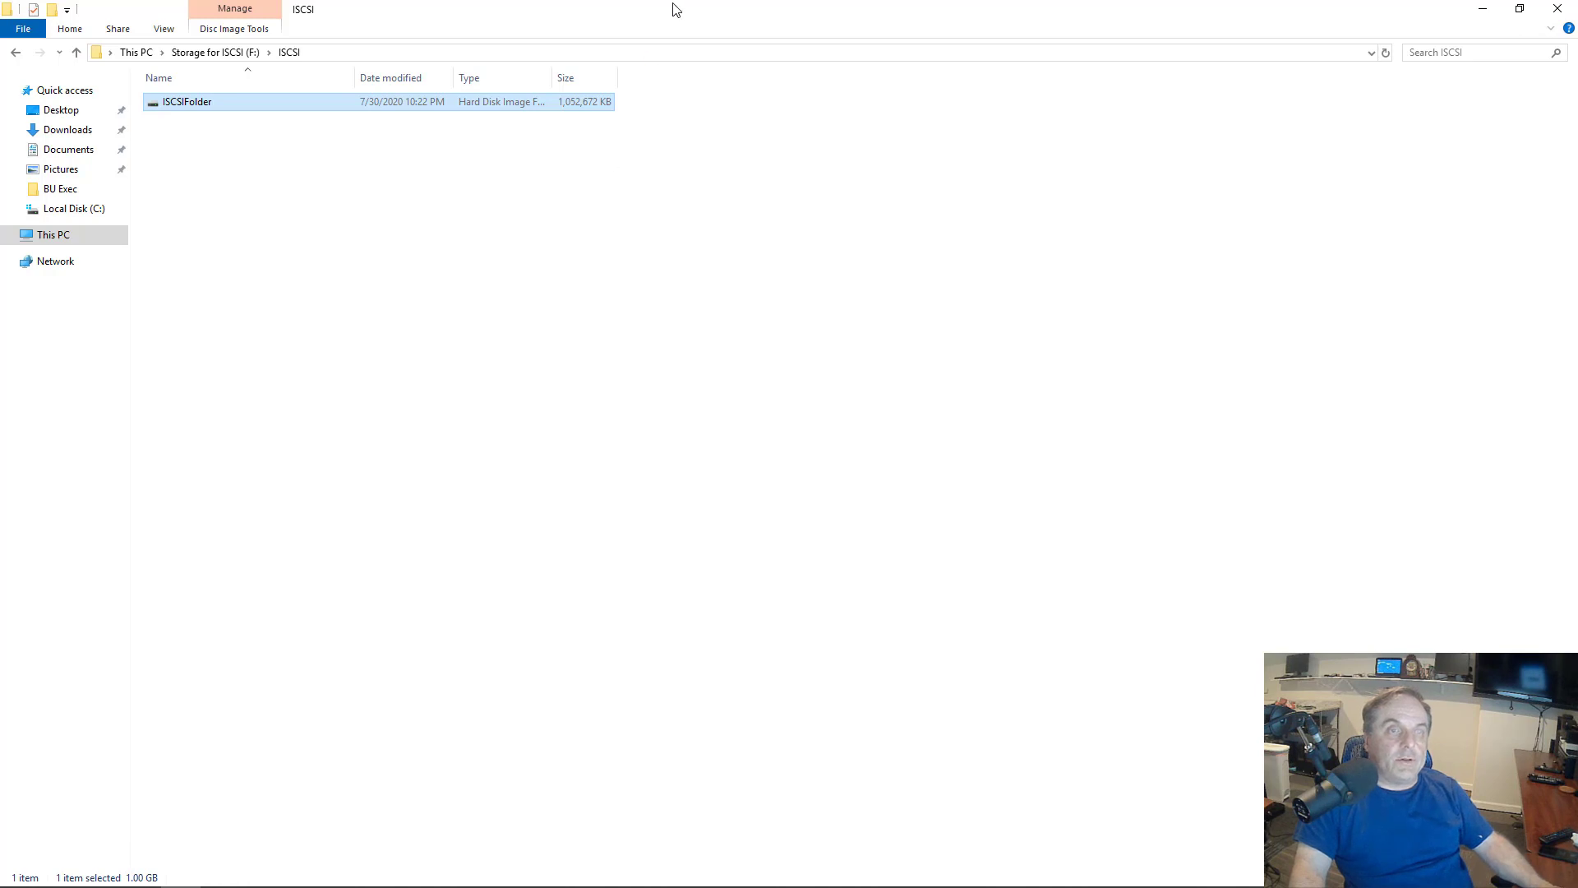
- Leave the storage server's remote session and bring up the list of open Remote Desktop sessions
mouse_move(672, 8)
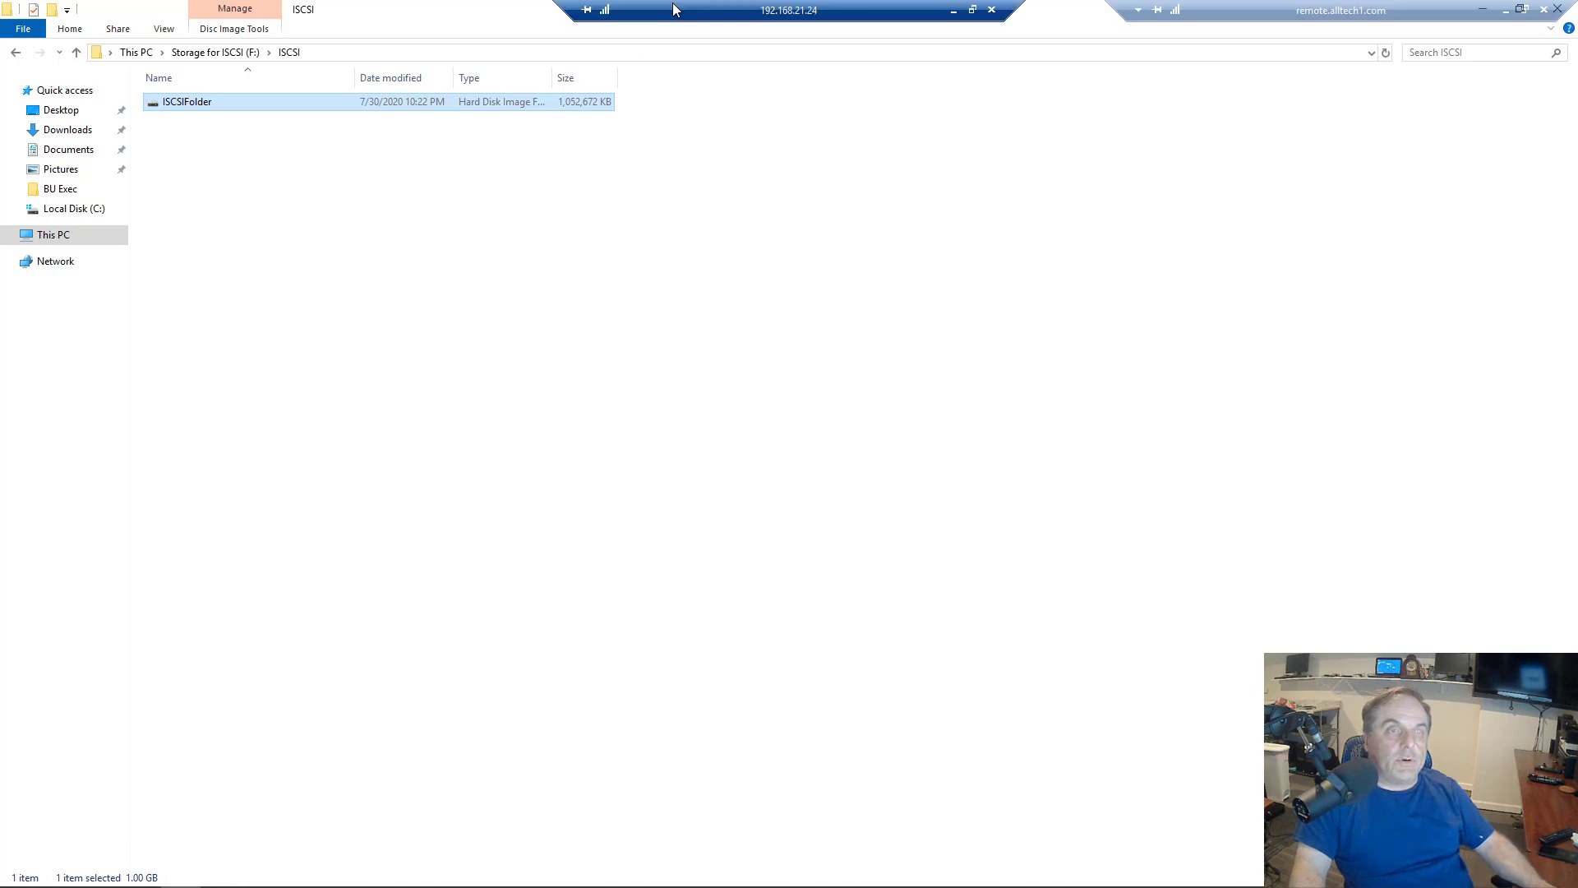
left_click(952, 10)
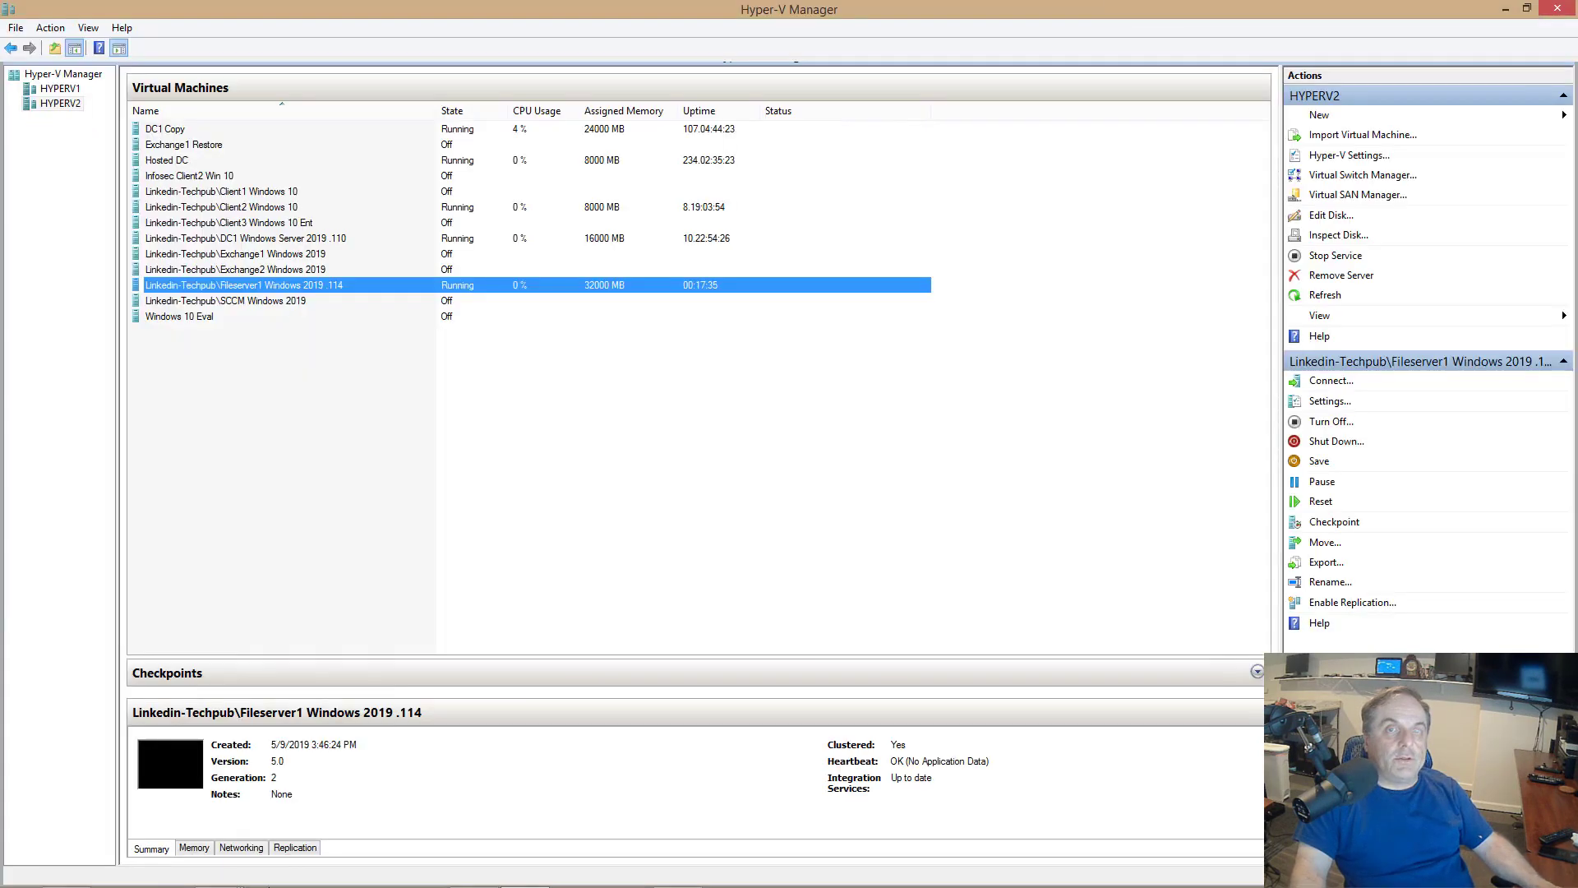
left_click(218, 871)
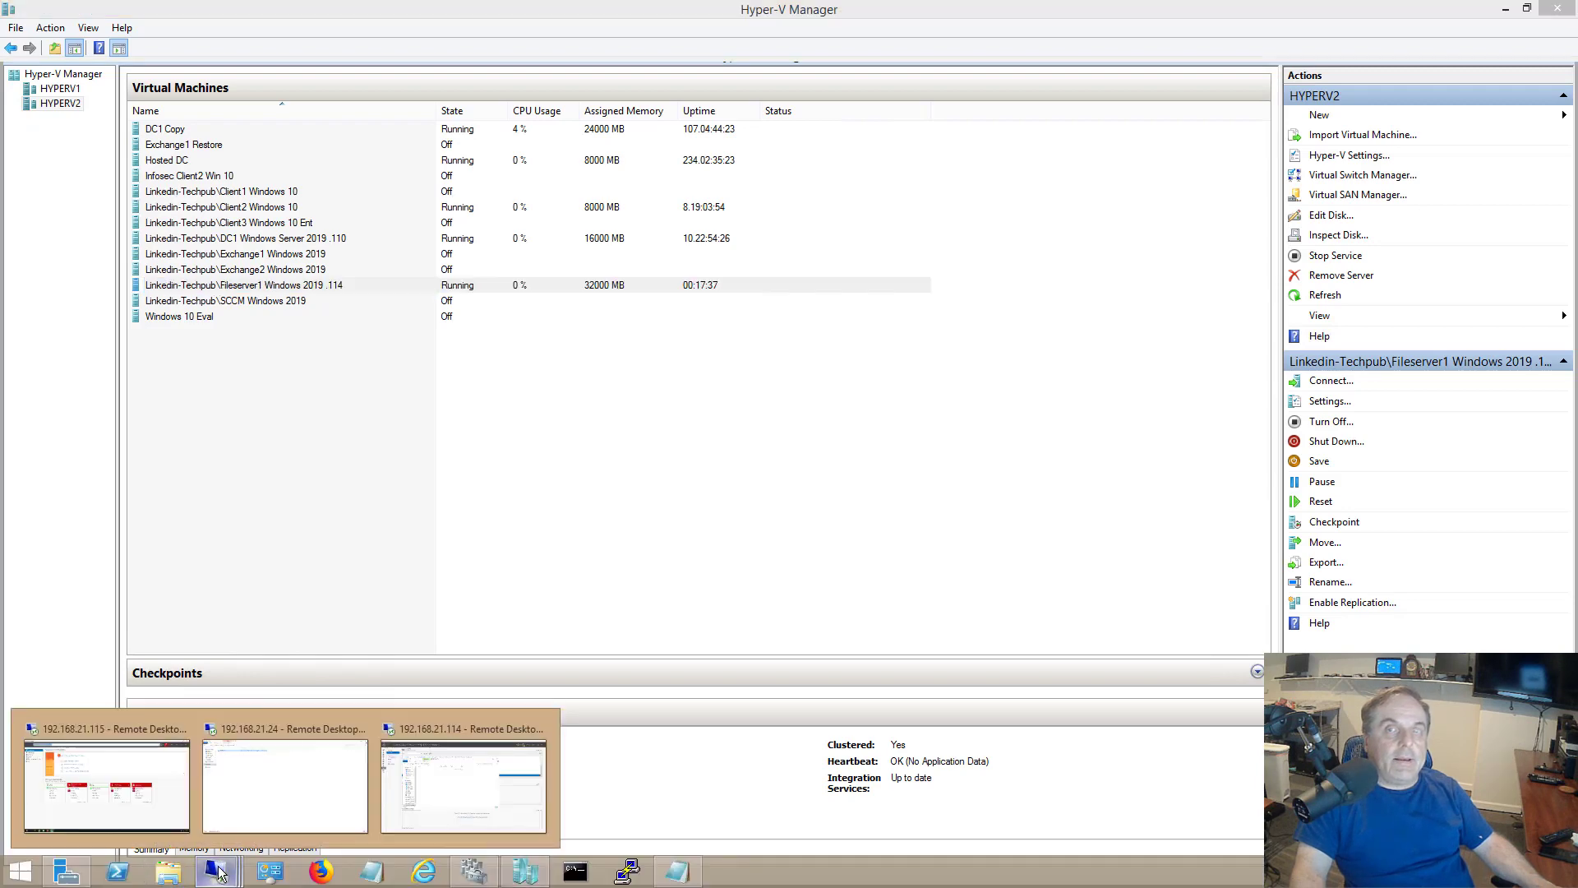